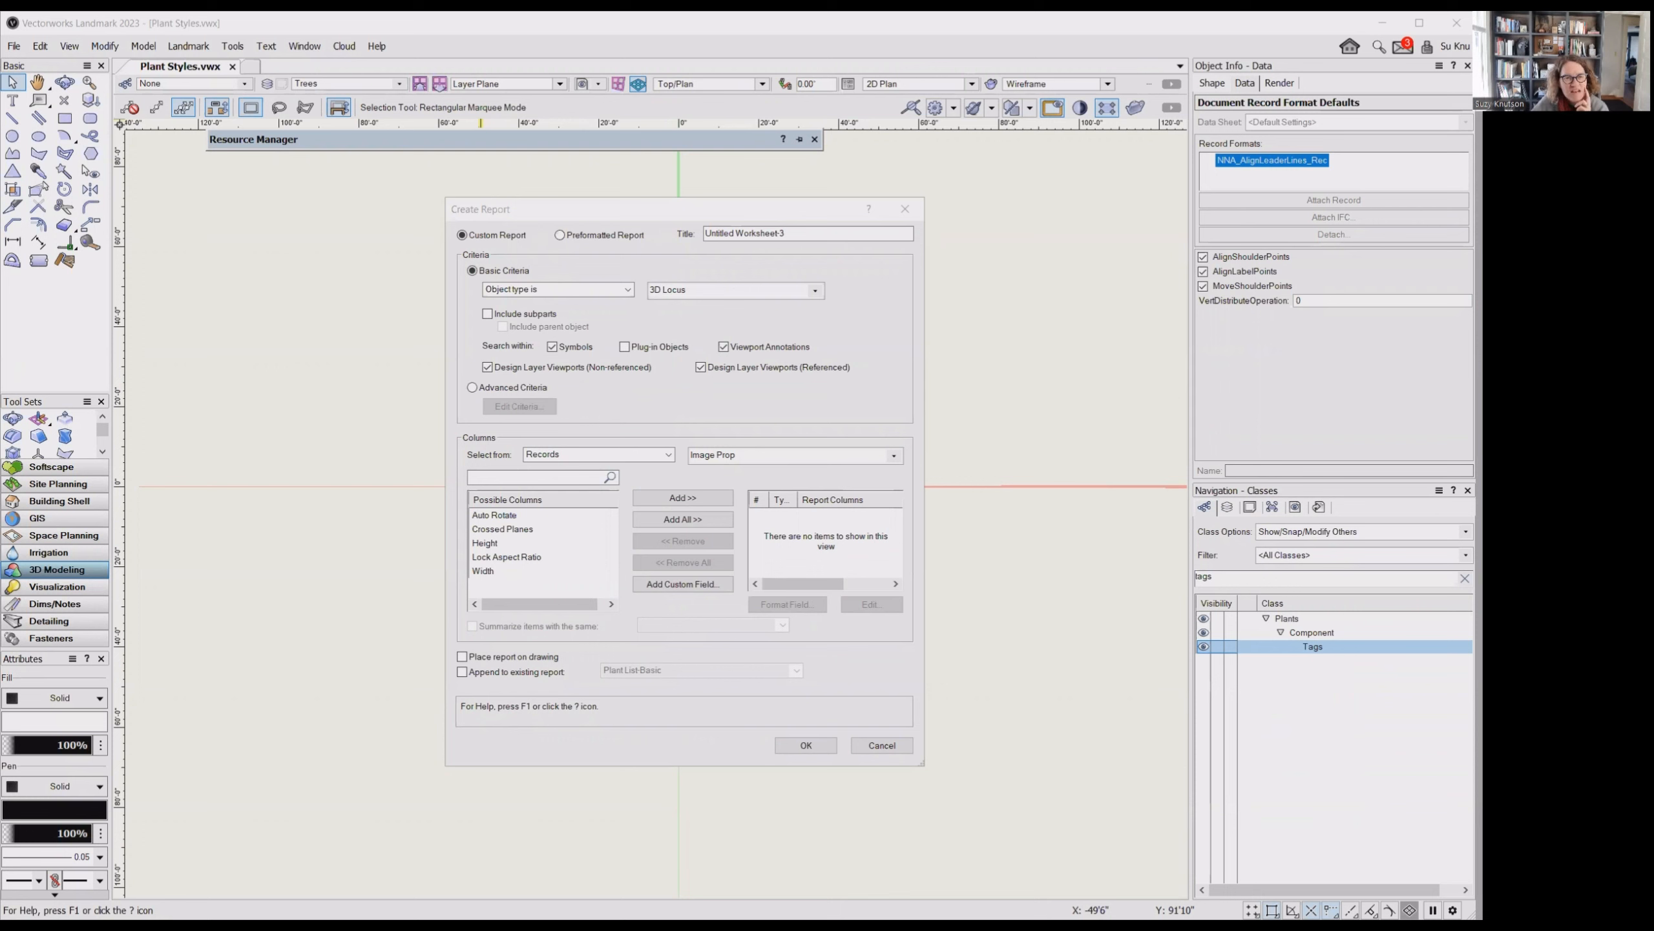
- Make the report a custom report titled PCC Plant List
click(463, 234)
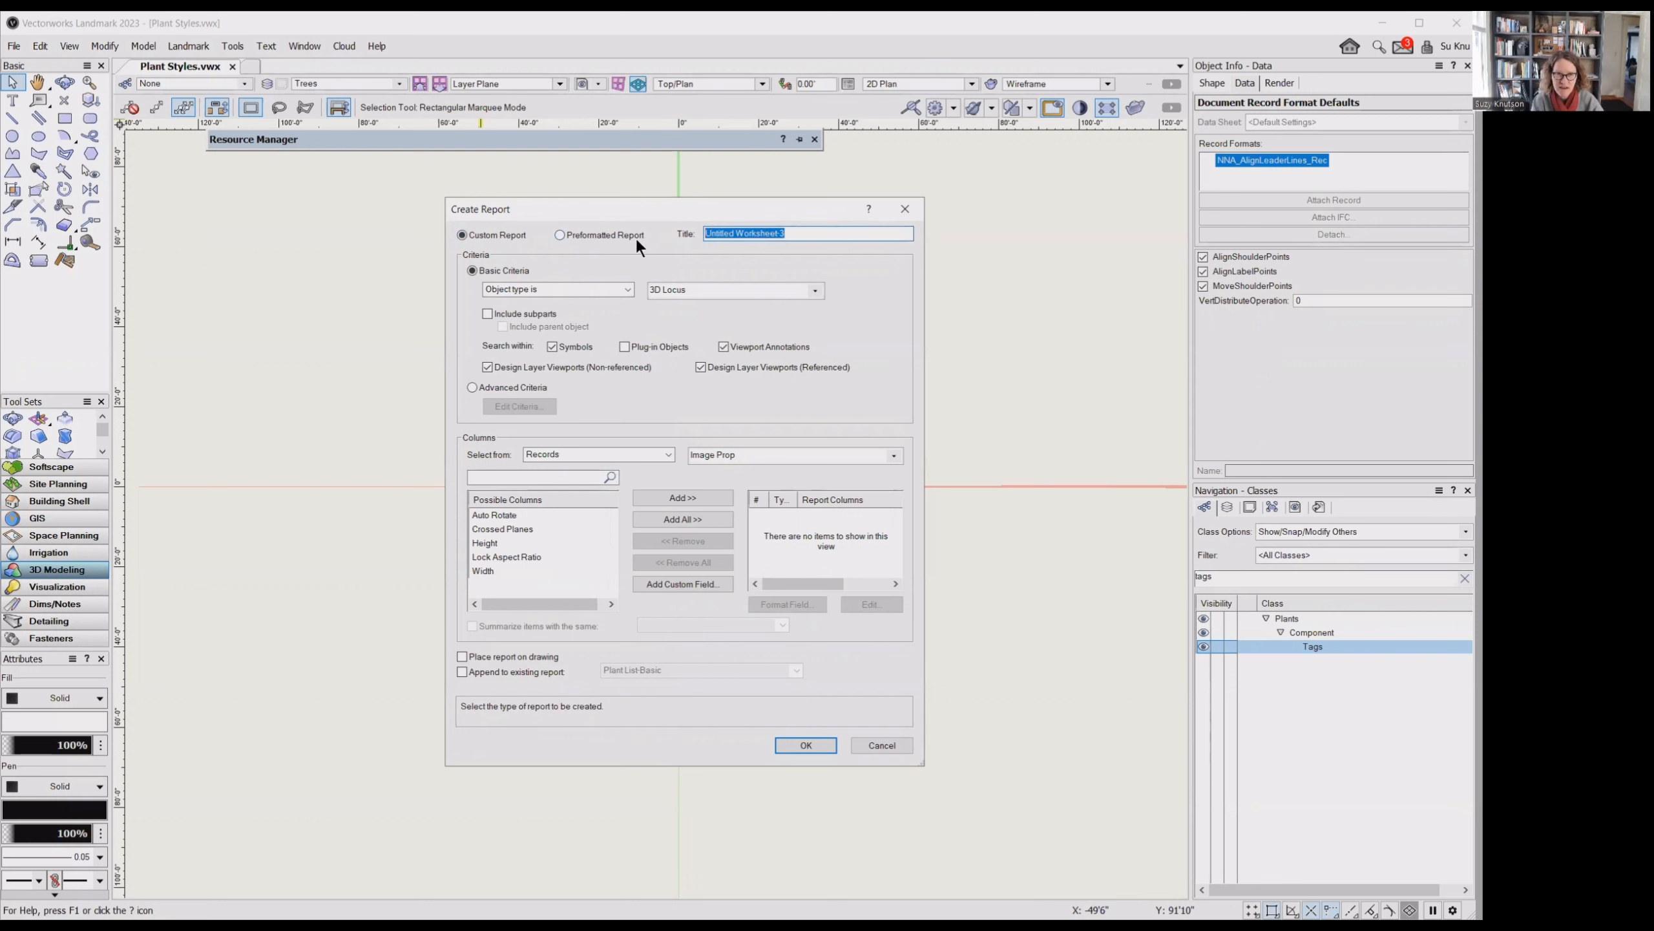
text(PCC)
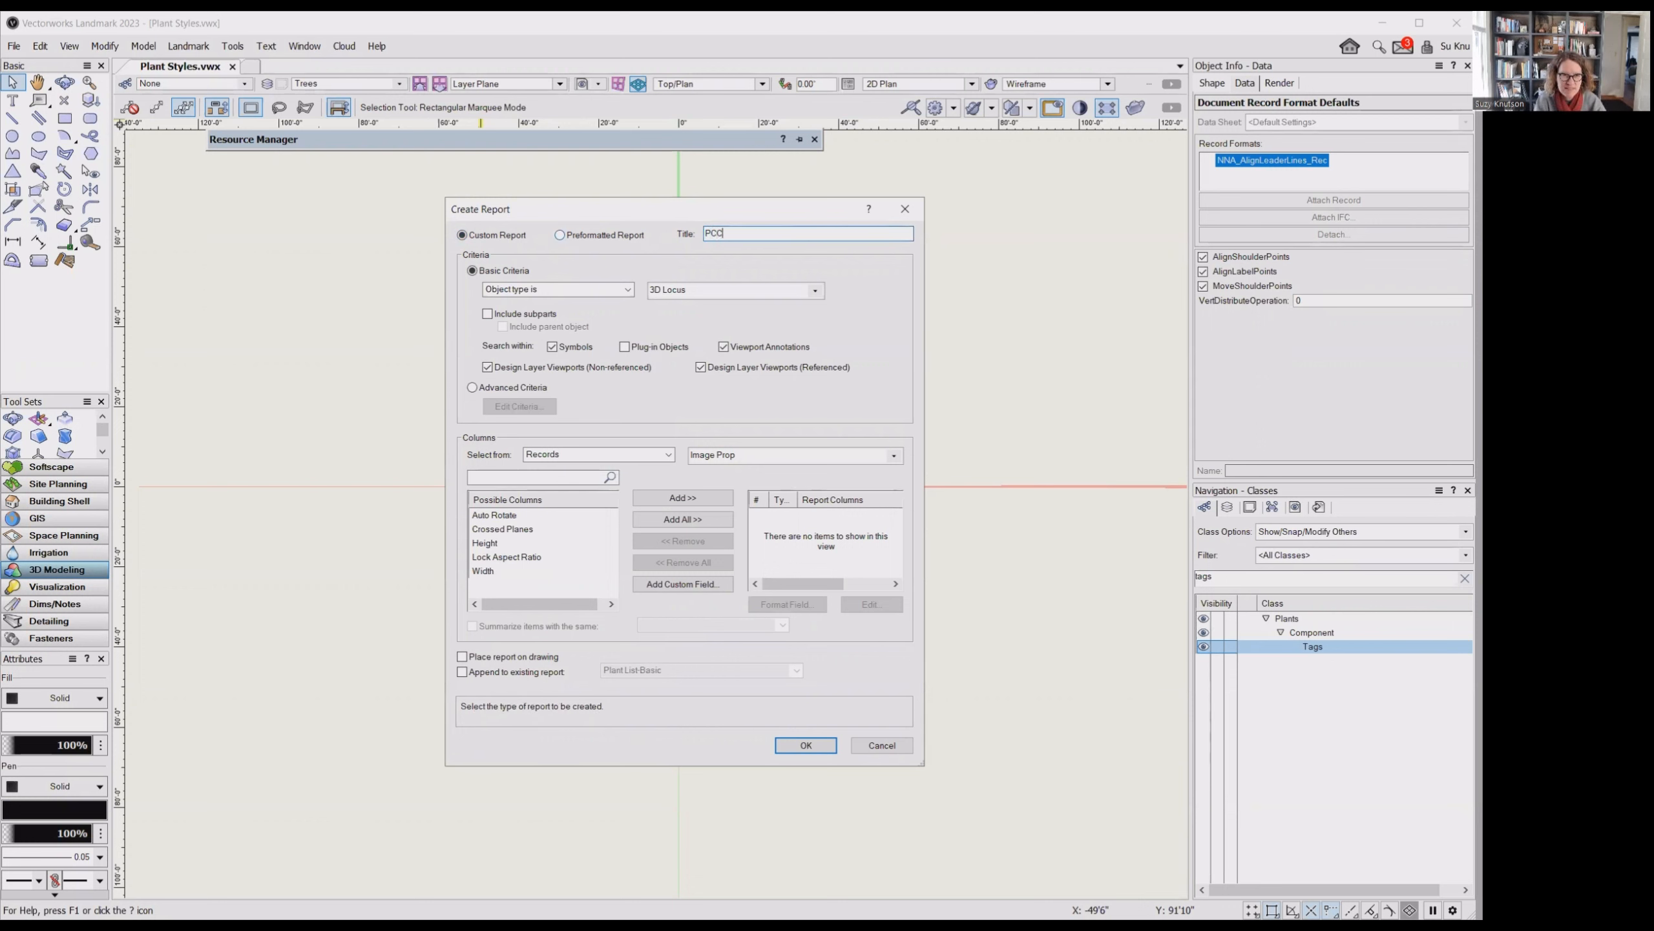
text( Plan)
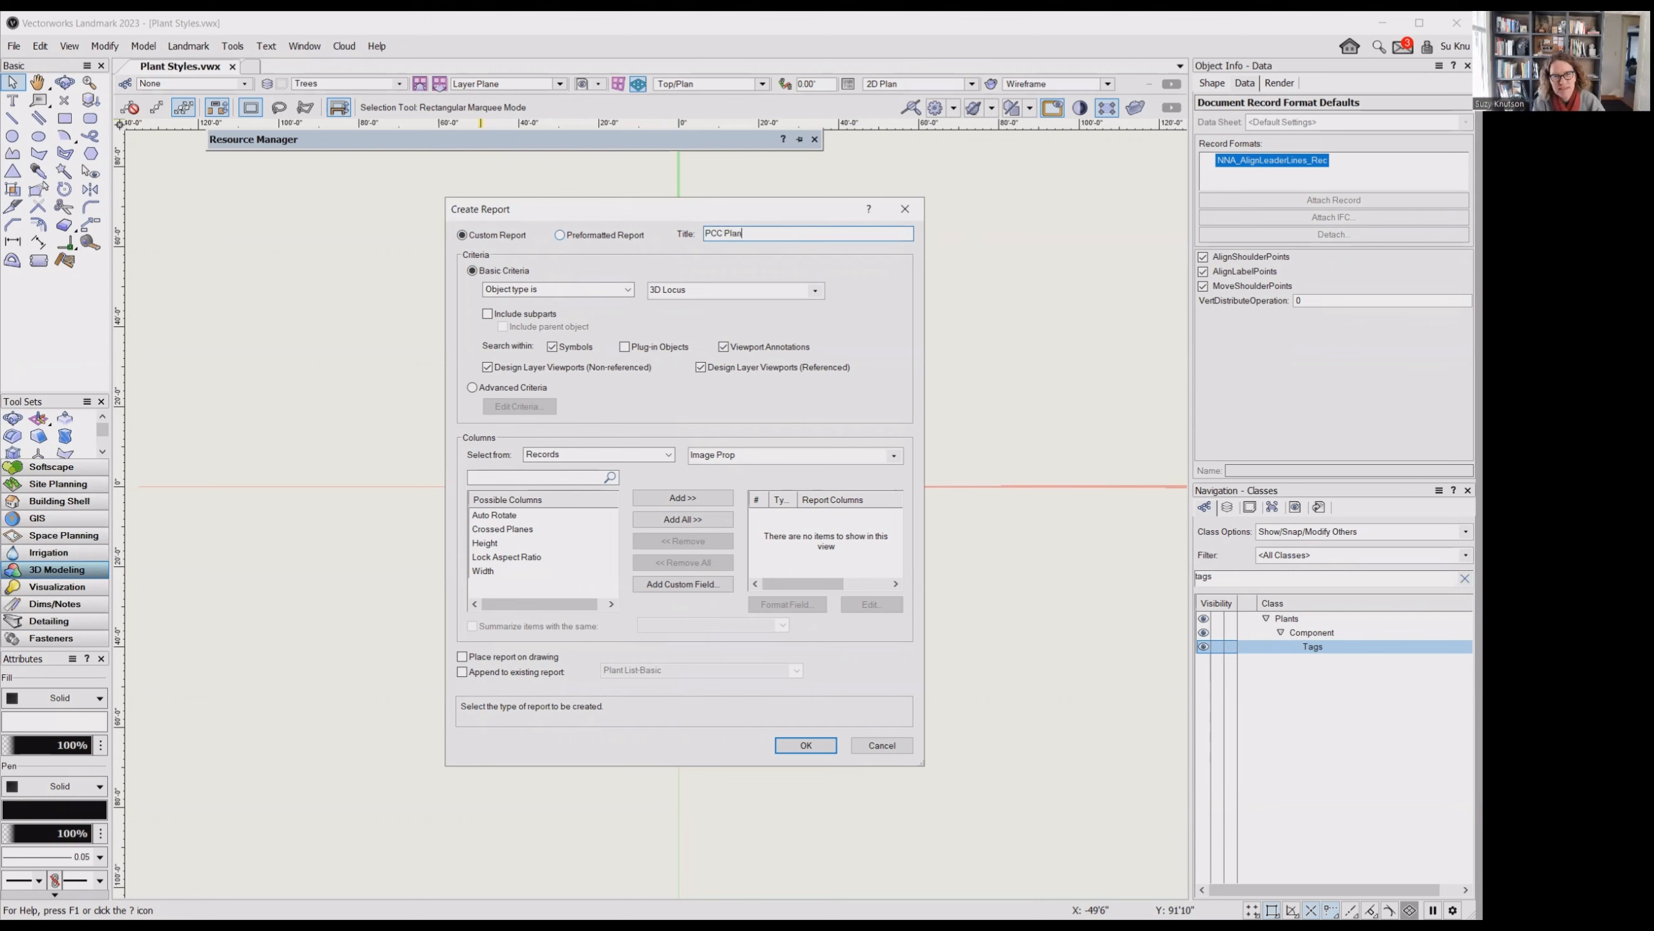
text(t List)
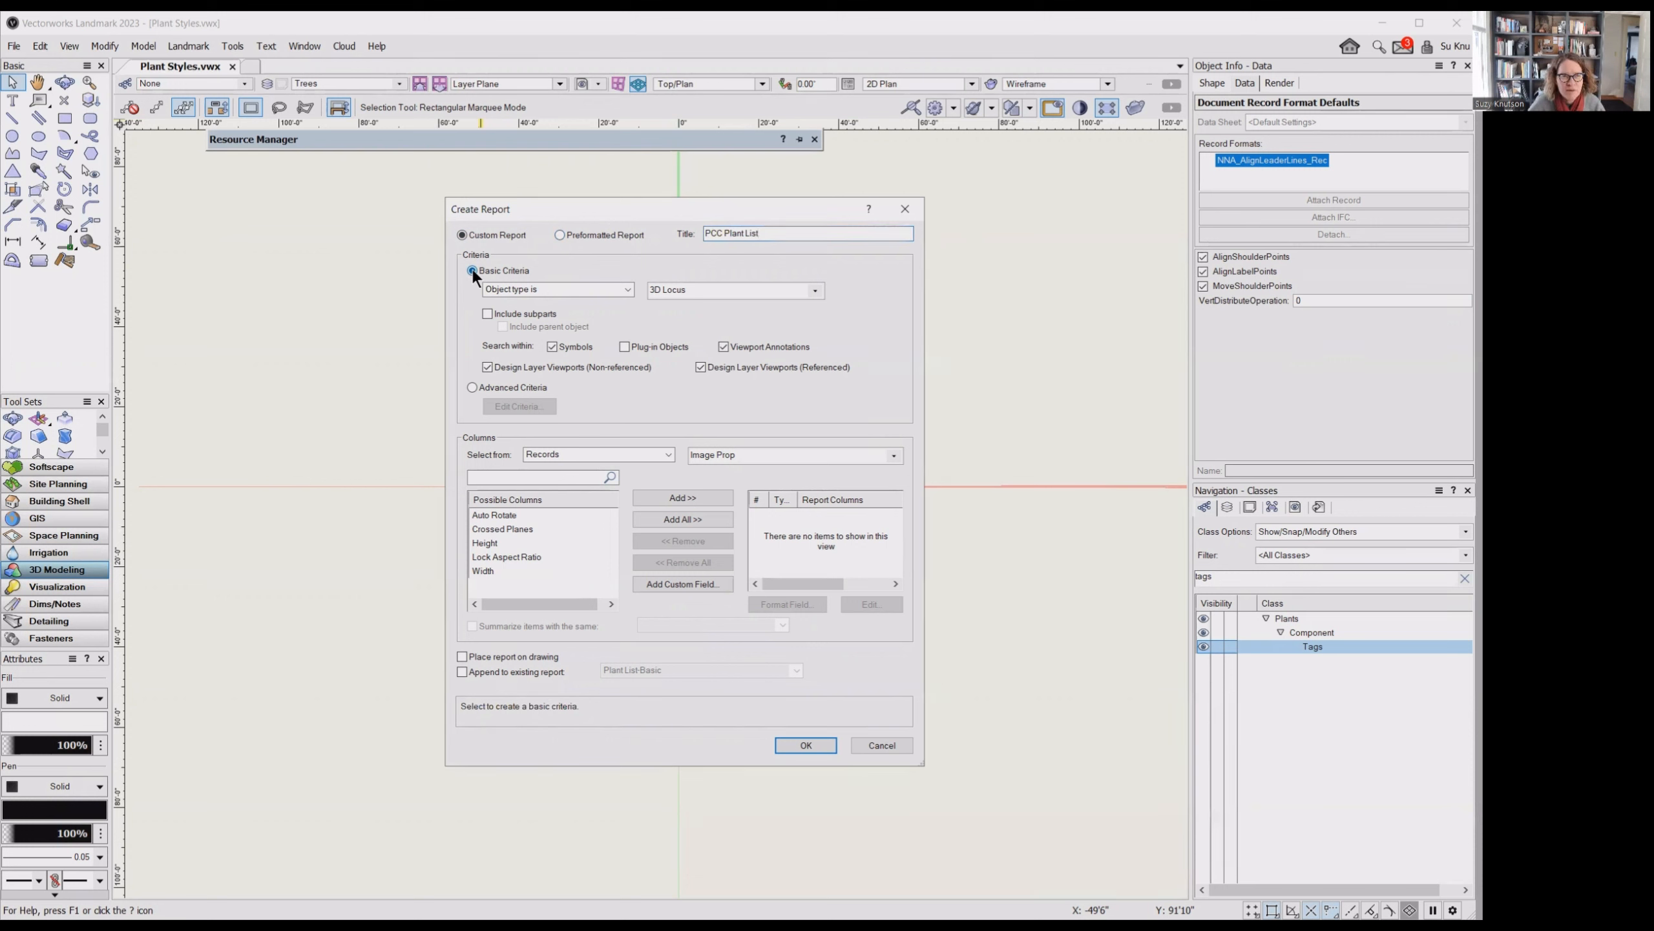
- Set the report's basic criteria to objects with a record, using Plant Record
click(626, 290)
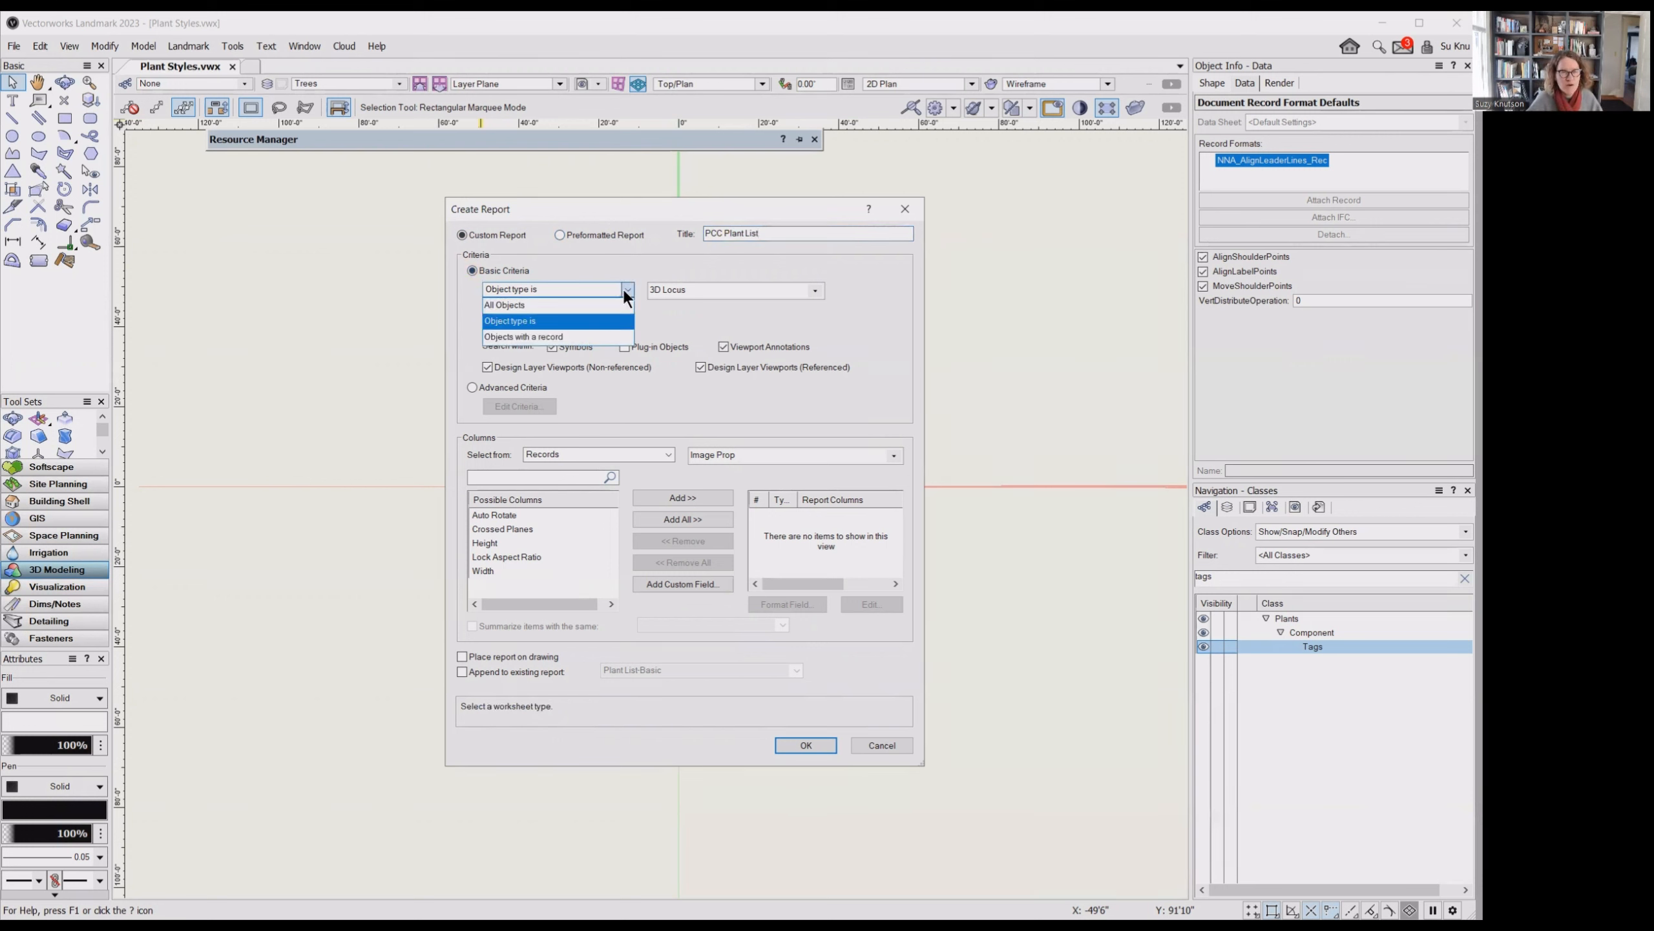
click(615, 336)
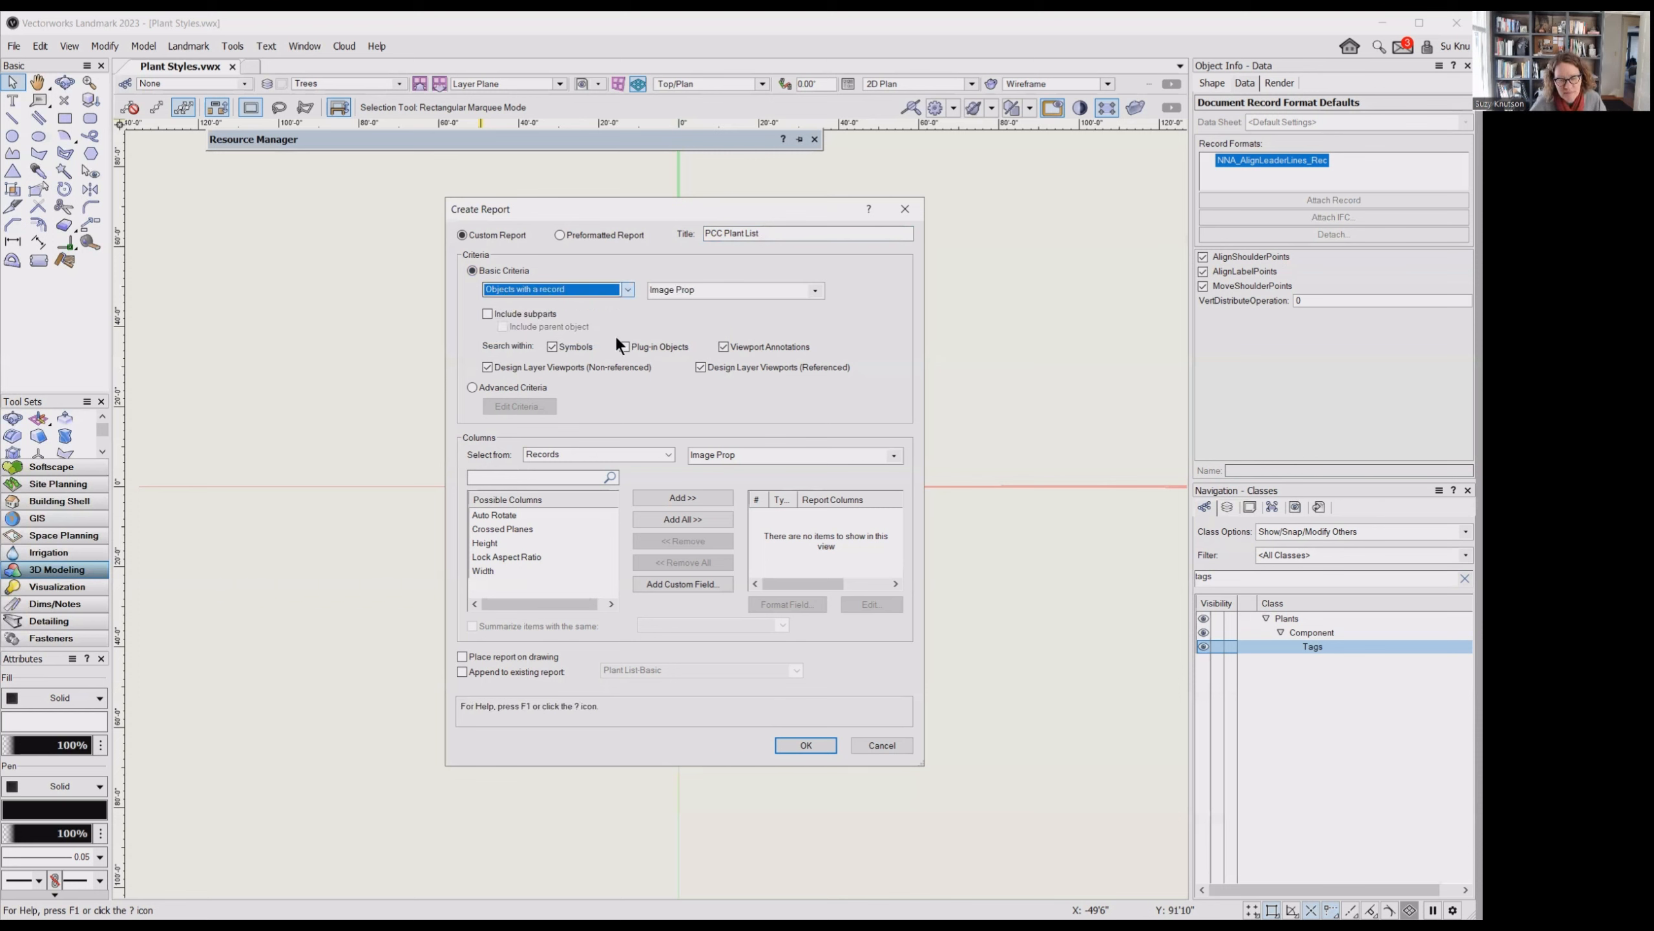
click(815, 292)
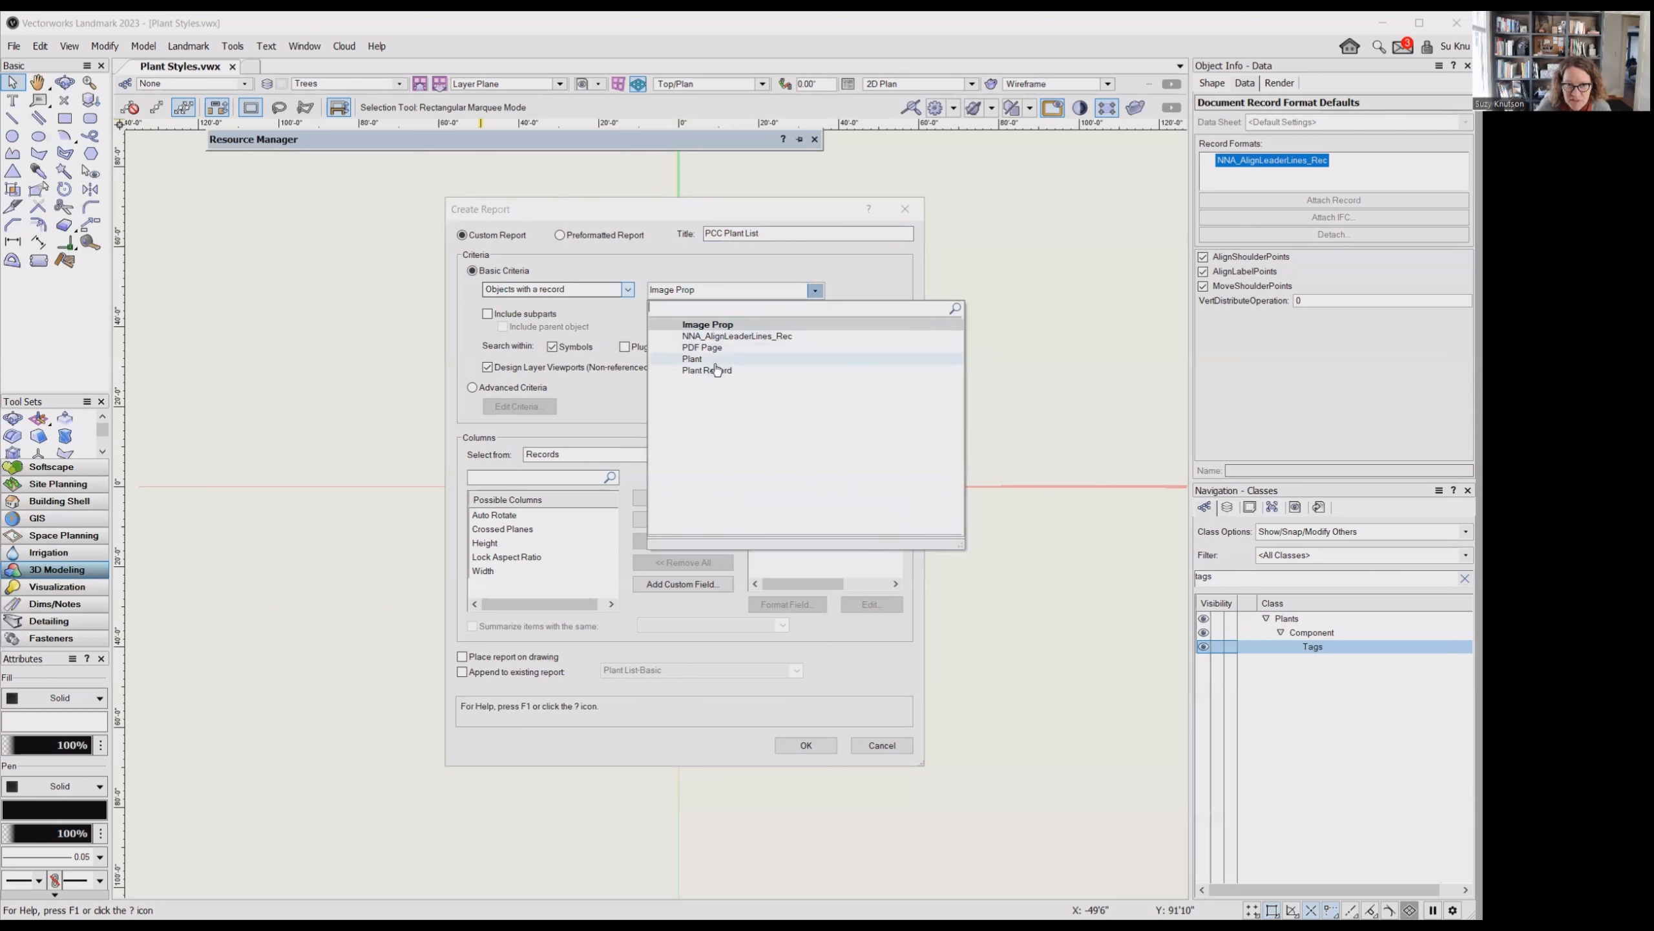
click(759, 371)
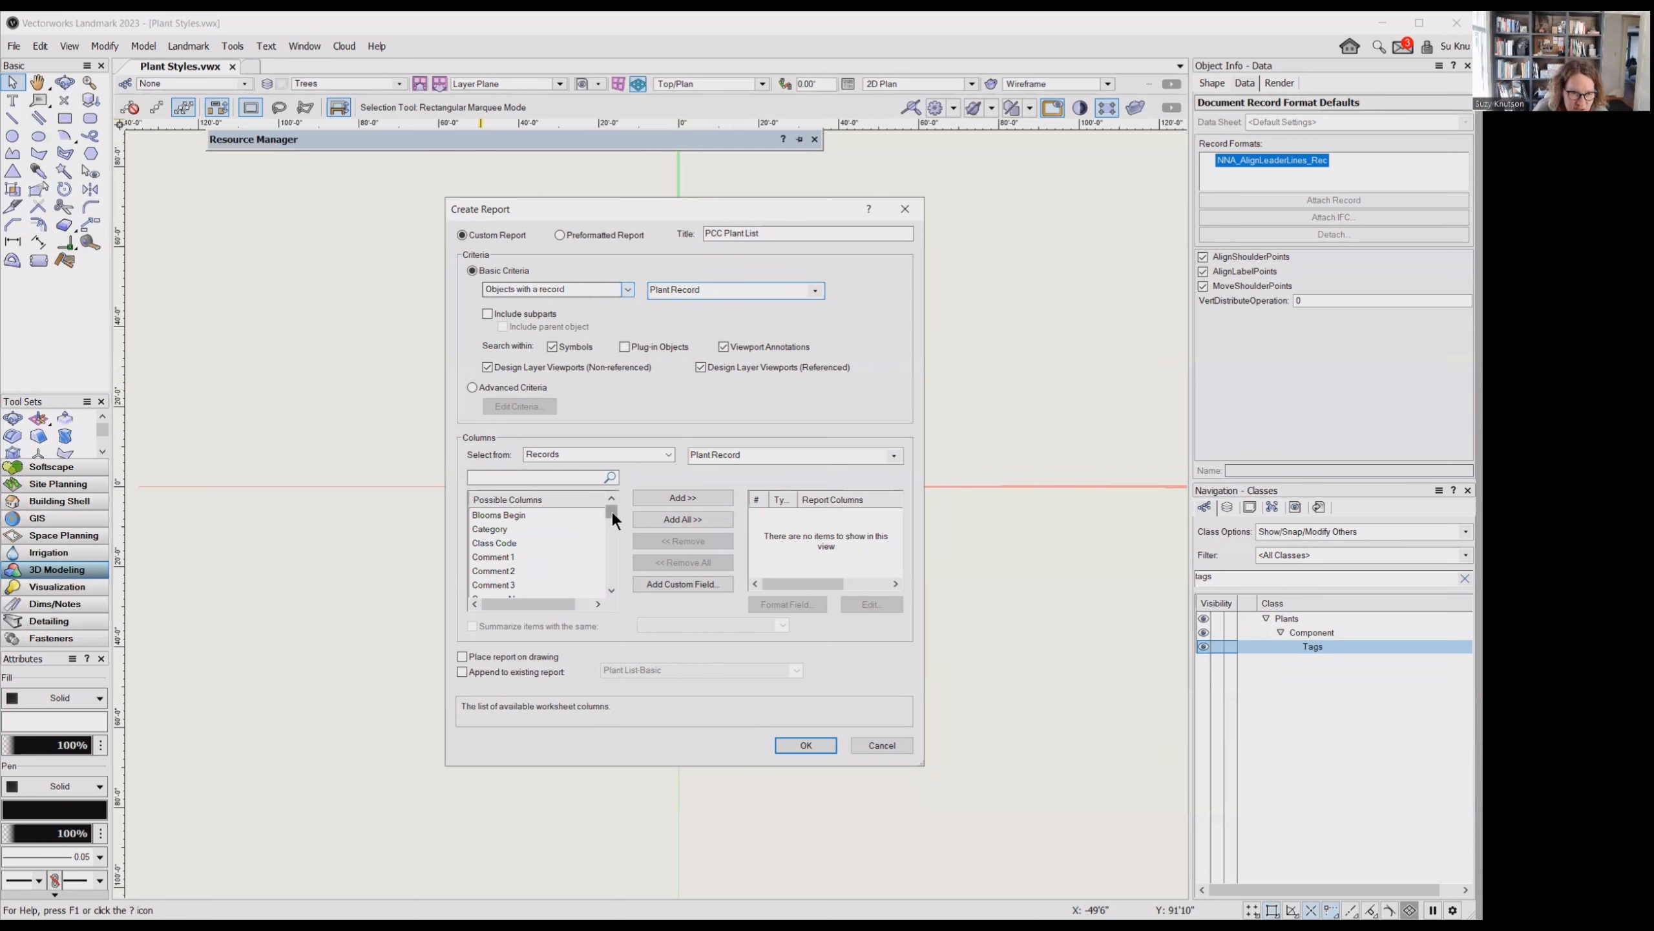
- Add the Plant Record fields Quantity and Category as the first two report columns
drag(612, 511, 609, 573)
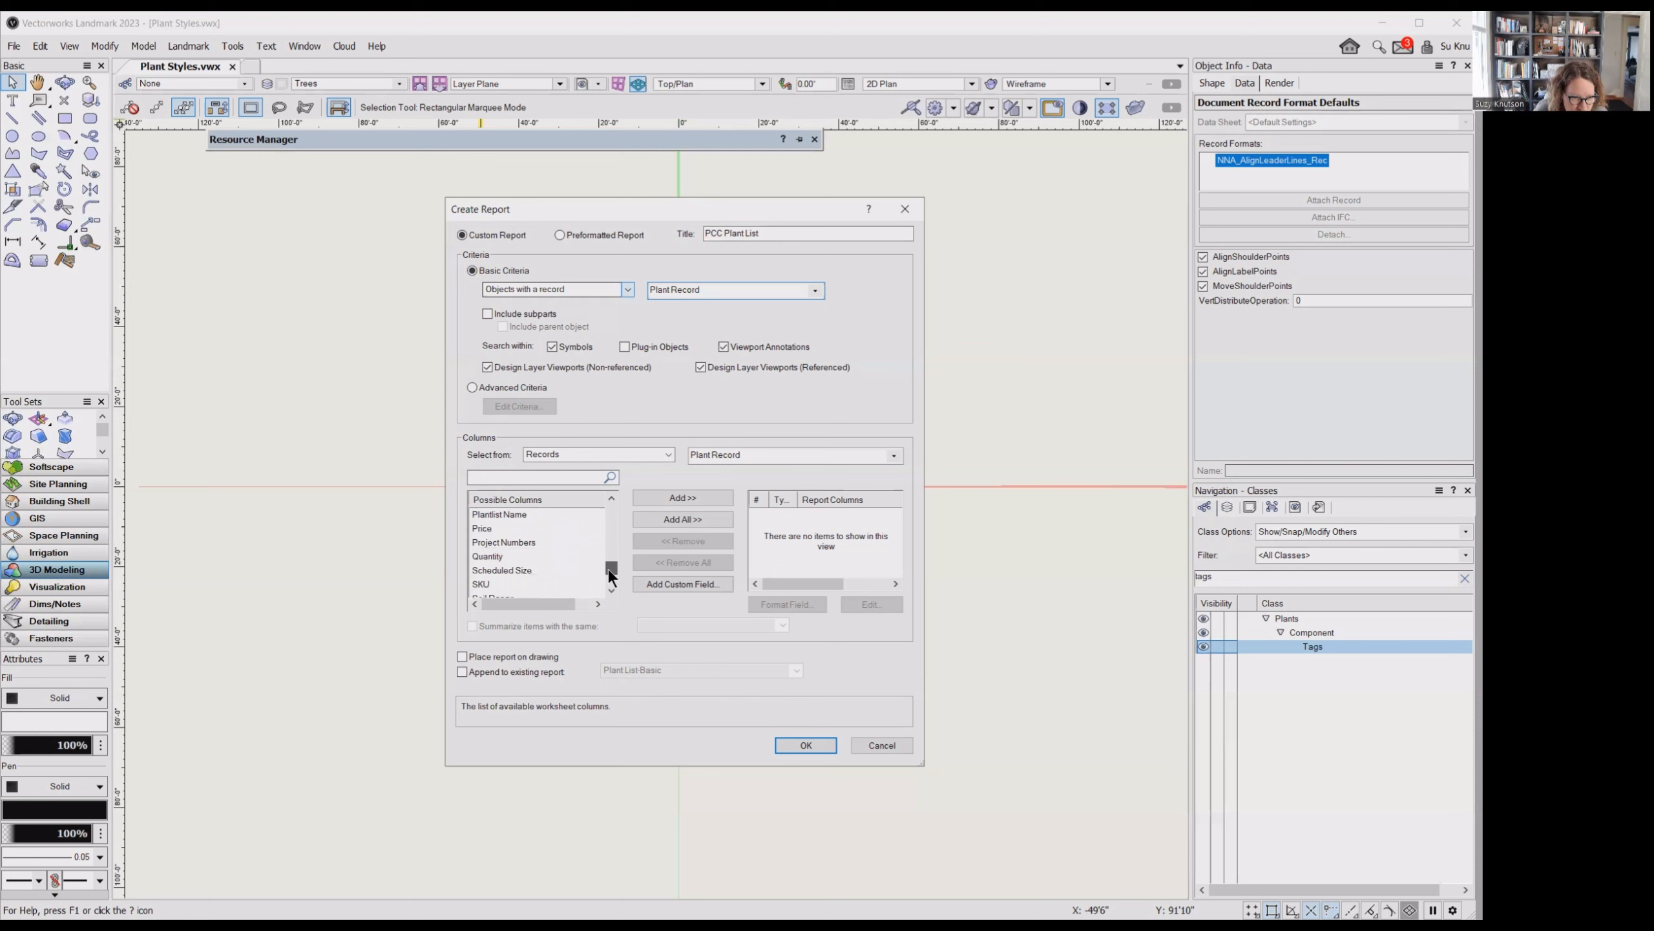
click(548, 556)
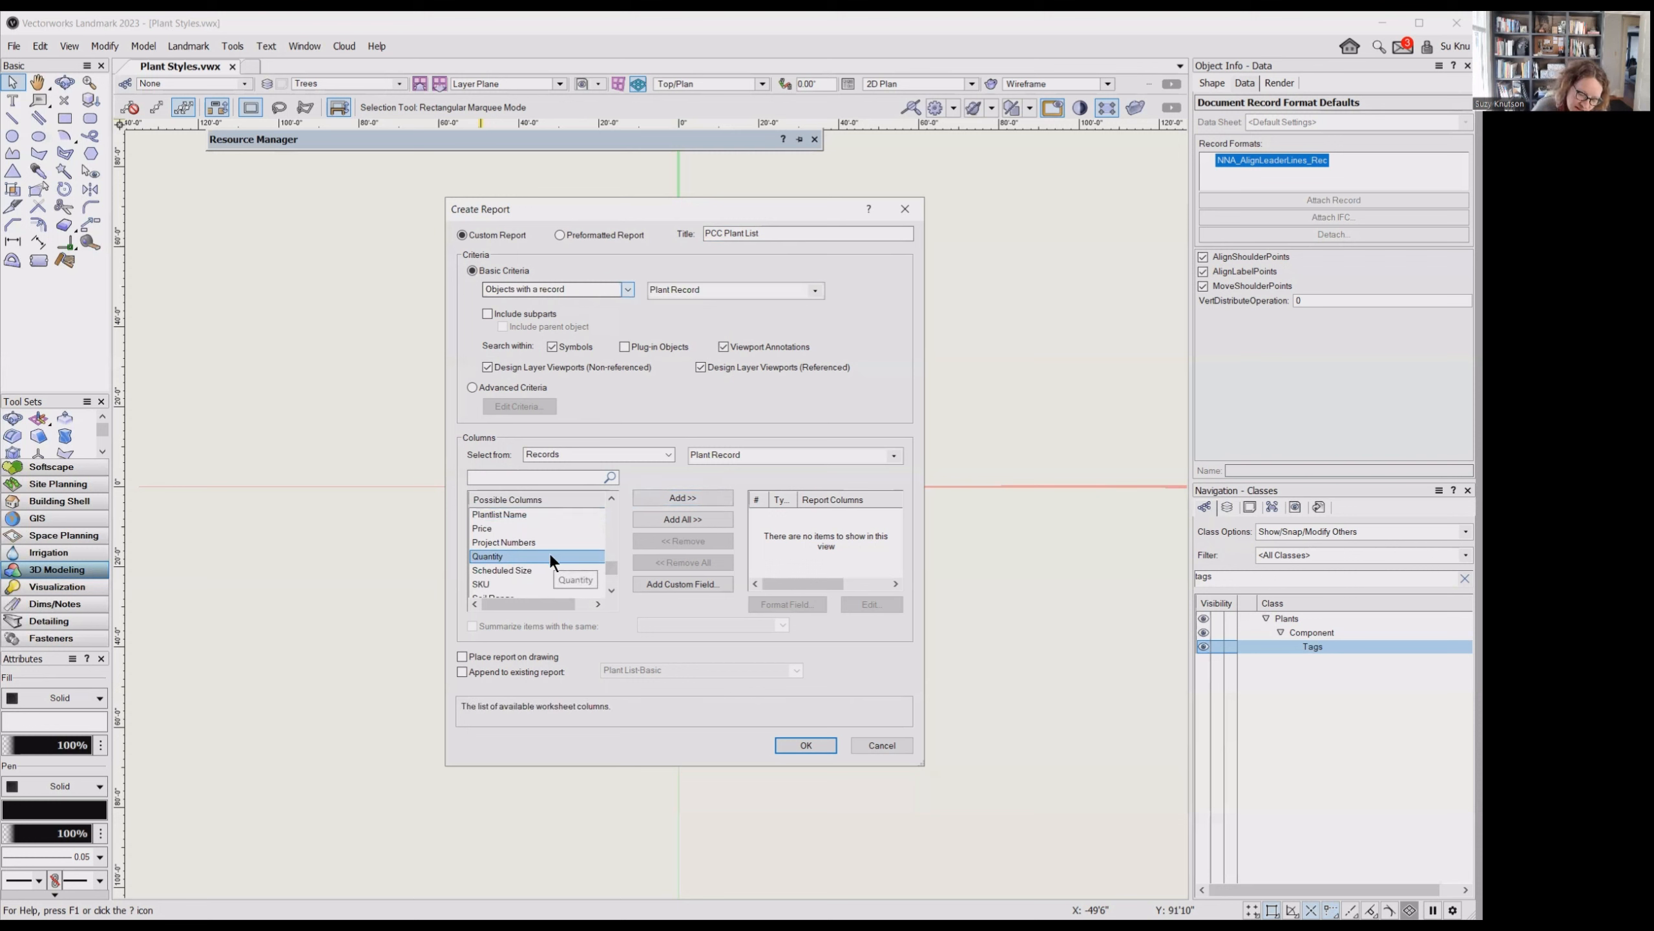
click(657, 498)
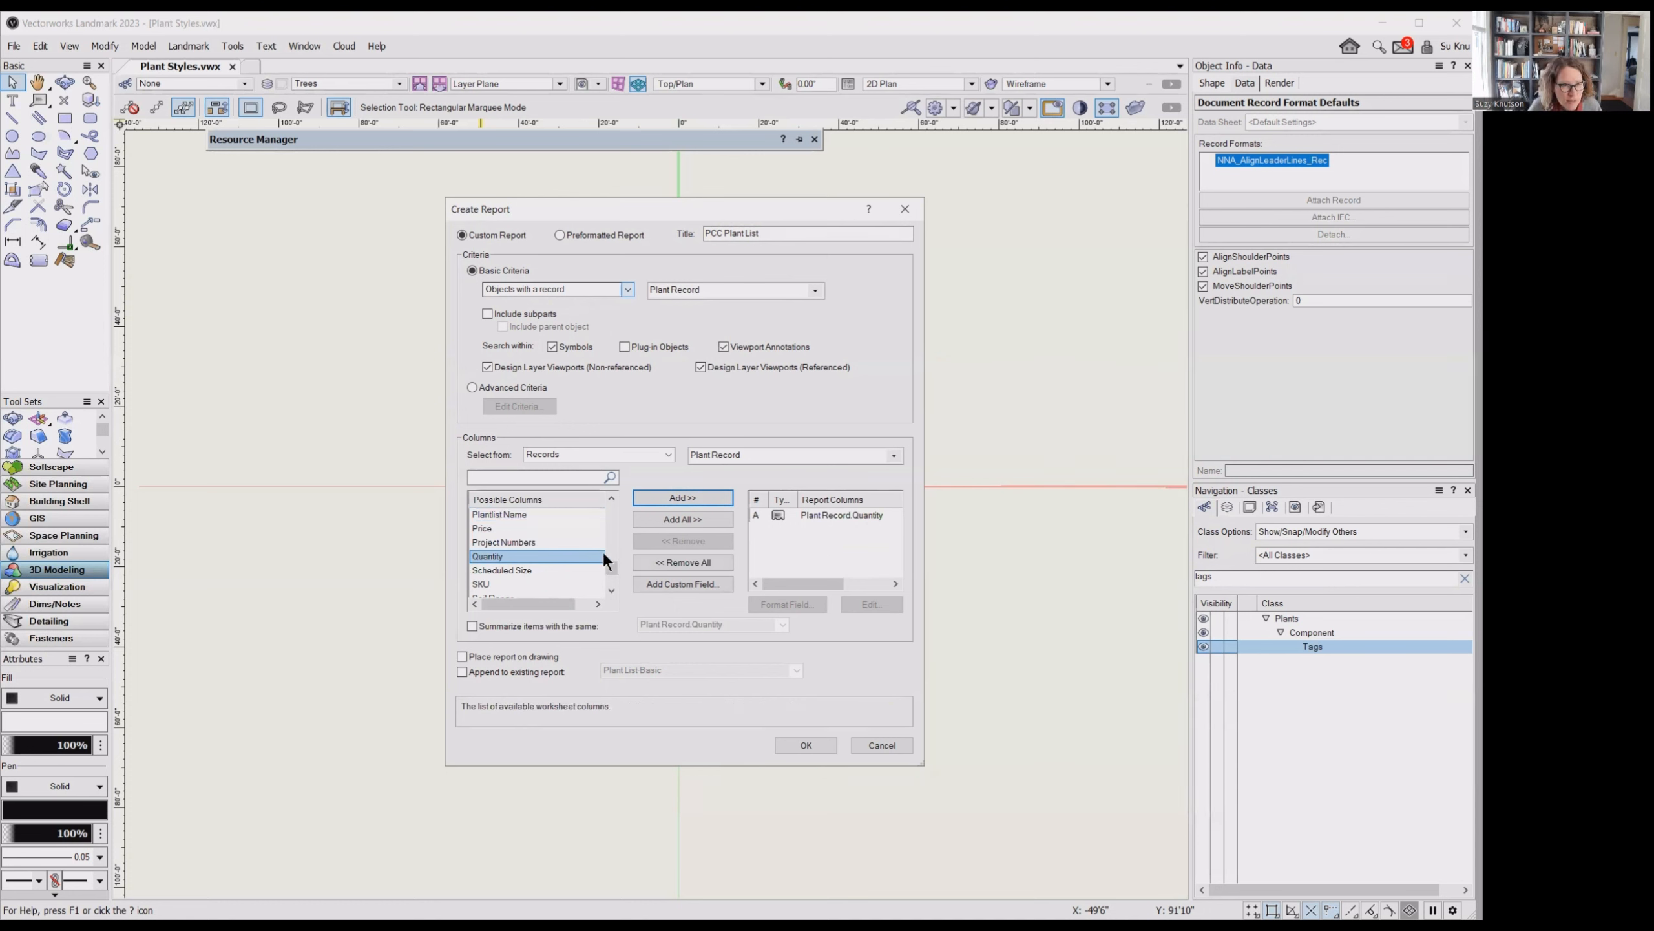
drag(610, 565, 606, 510)
click(566, 527)
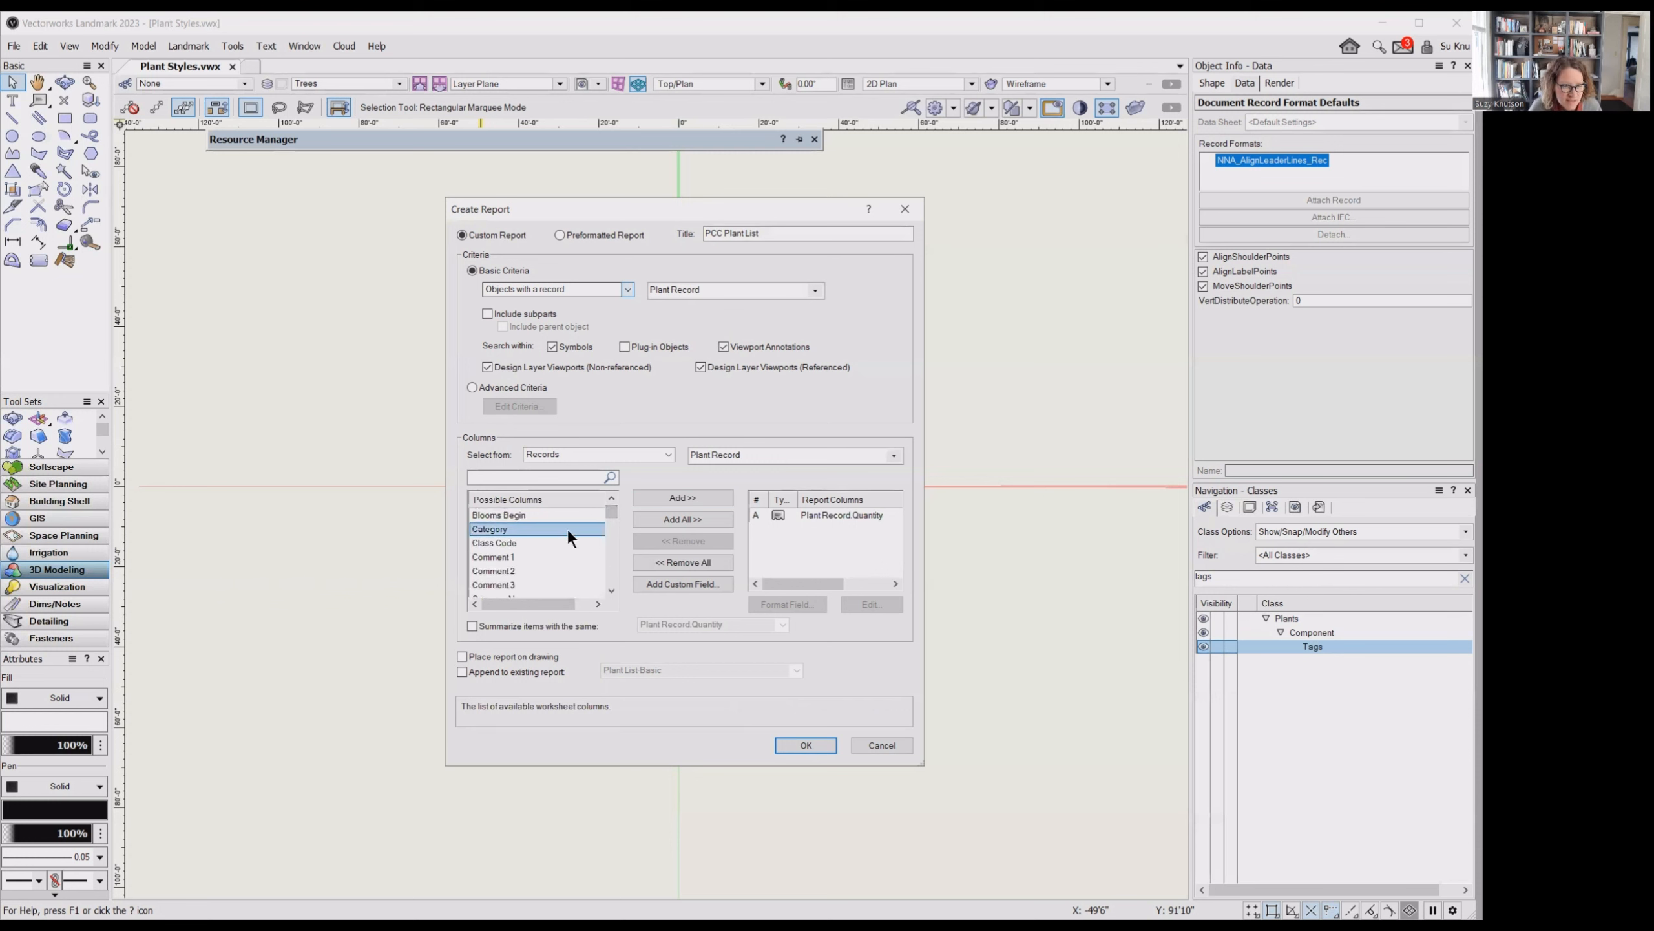
click(657, 498)
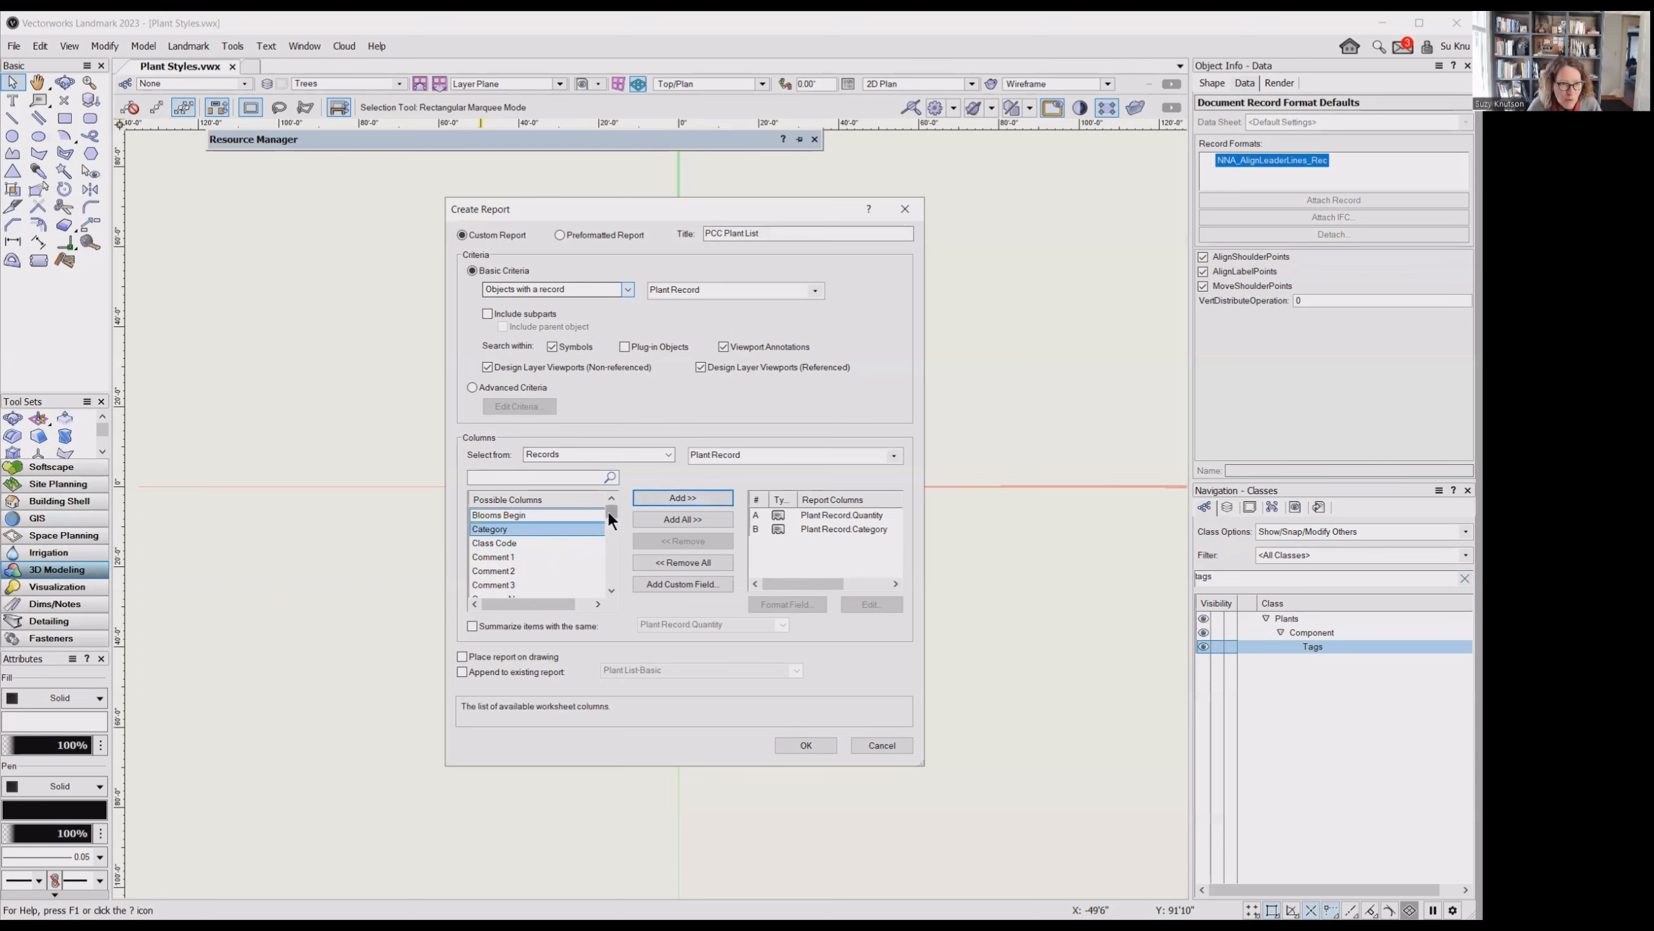
- Add the Latin Name and Common Name fields to the report columns
drag(608, 512, 610, 553)
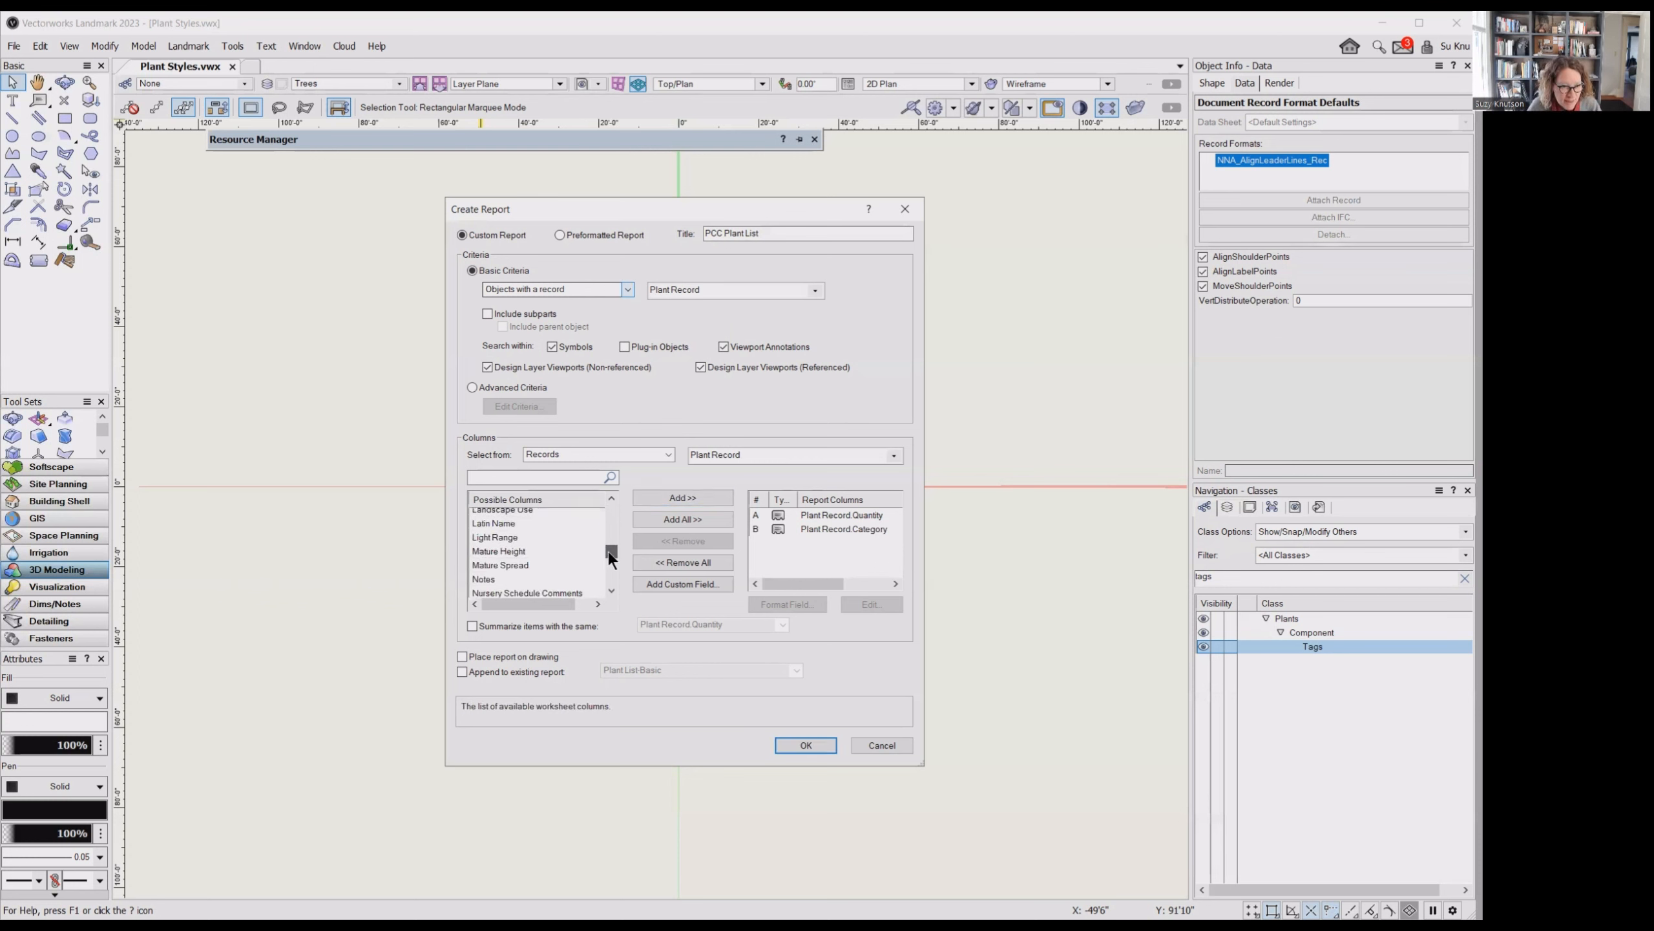
click(557, 524)
click(679, 496)
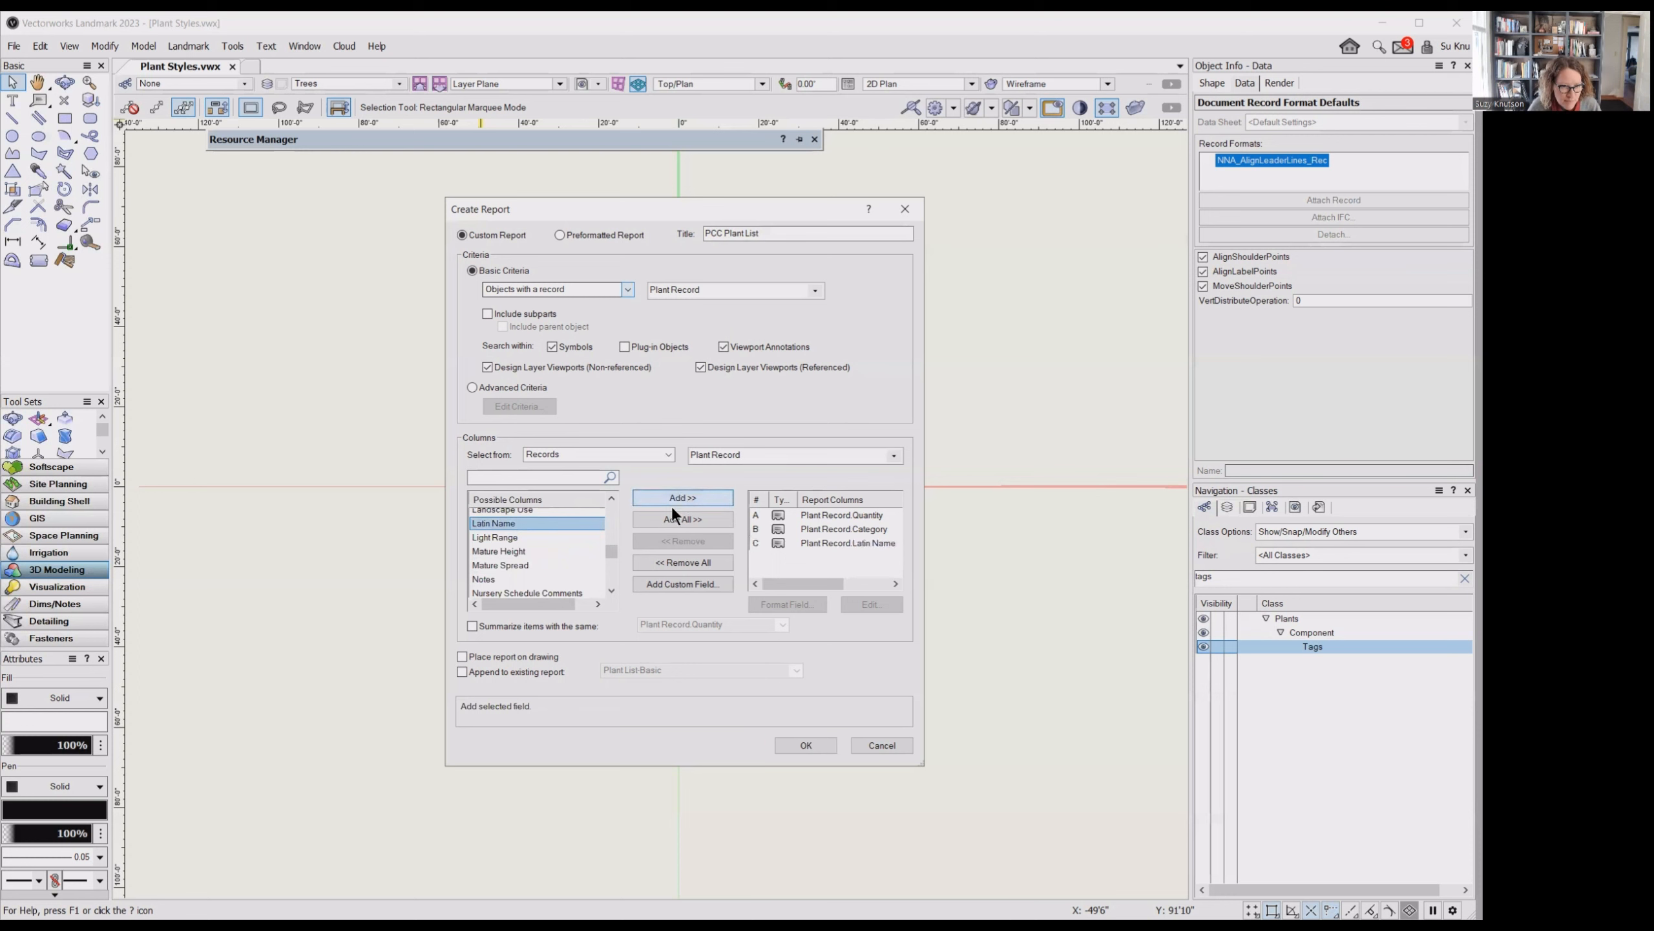
drag(607, 548, 610, 518)
click(582, 536)
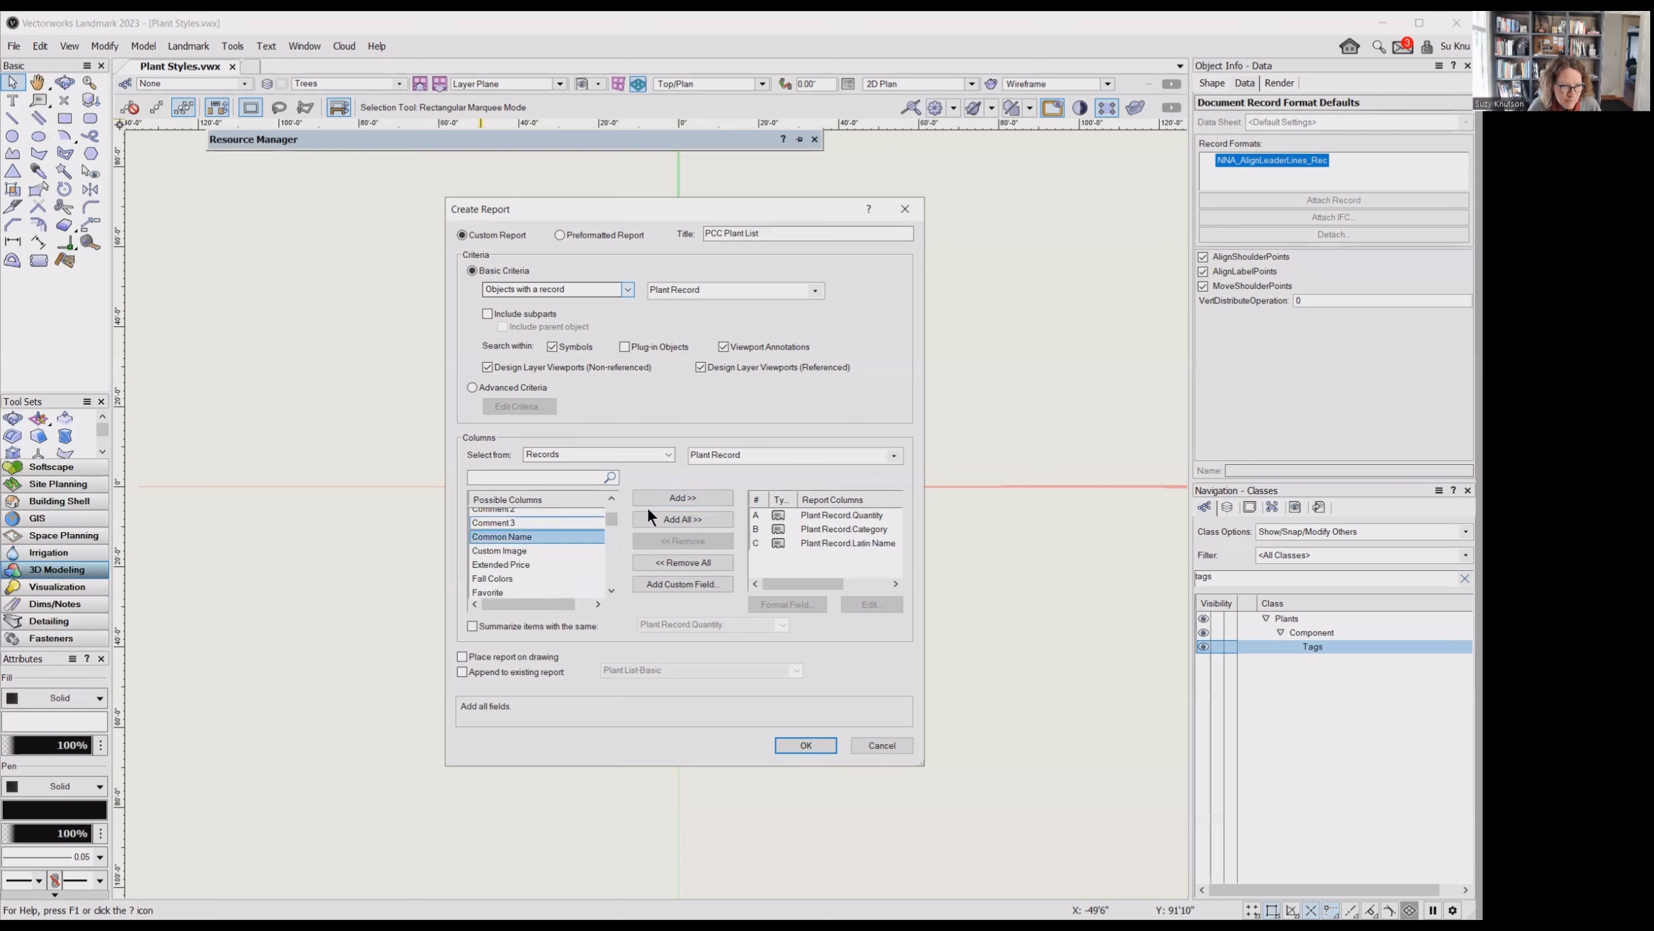
click(662, 497)
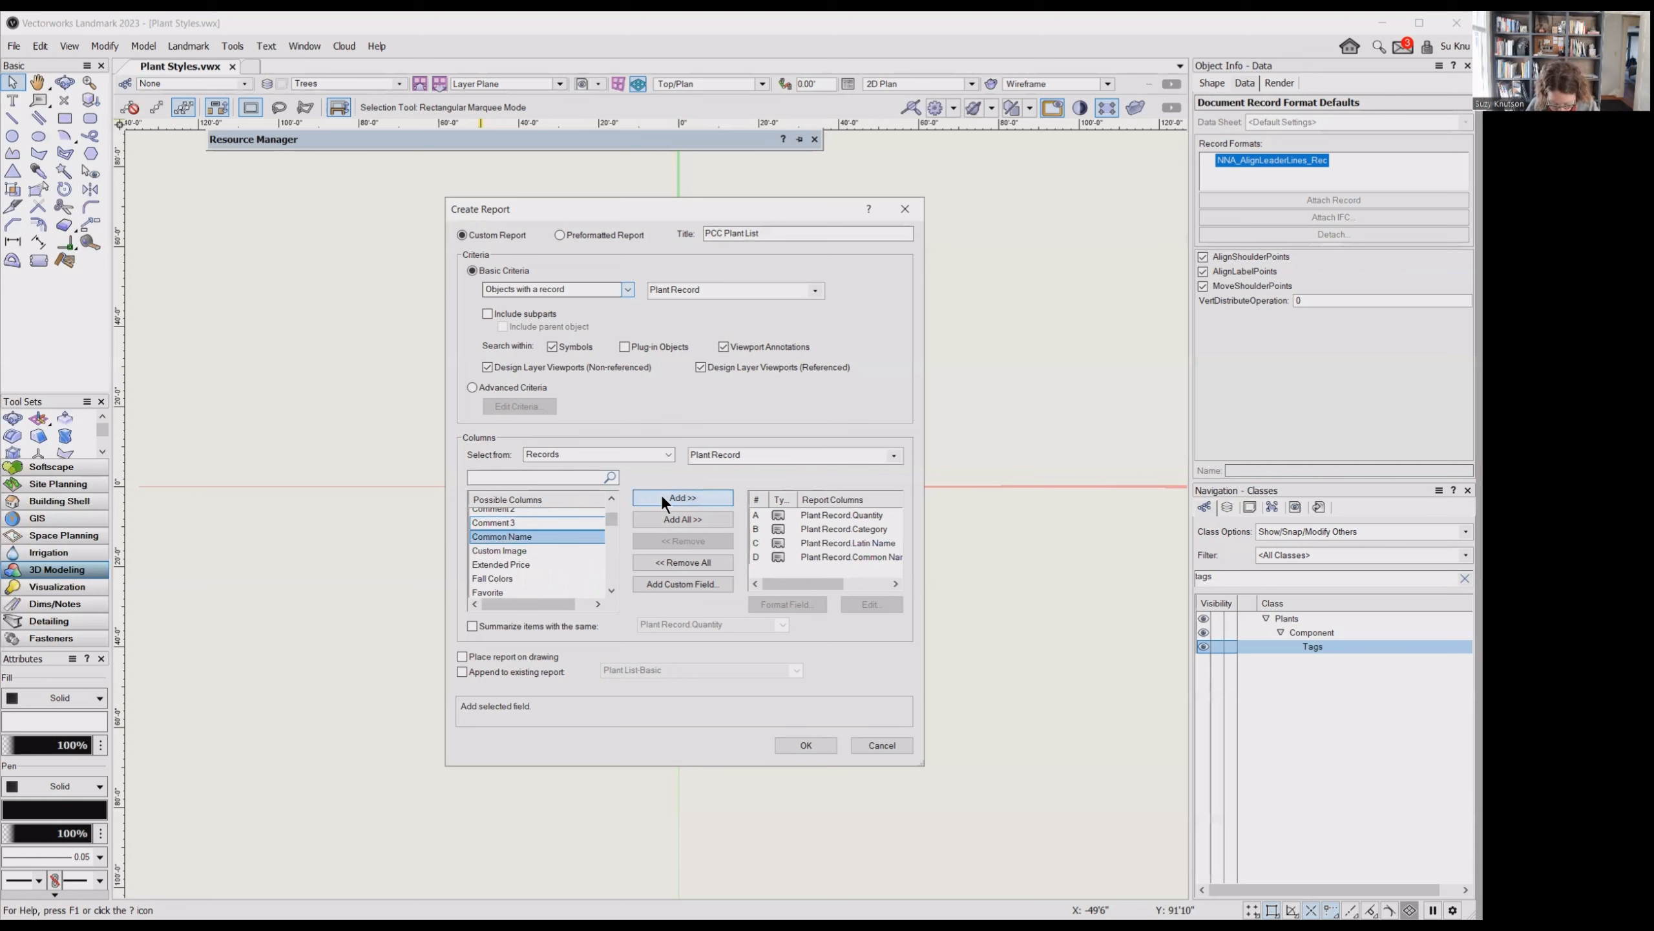
- Add the Scheduled Size and Notes fields to the report columns and create the report
drag(610, 518, 612, 573)
click(570, 559)
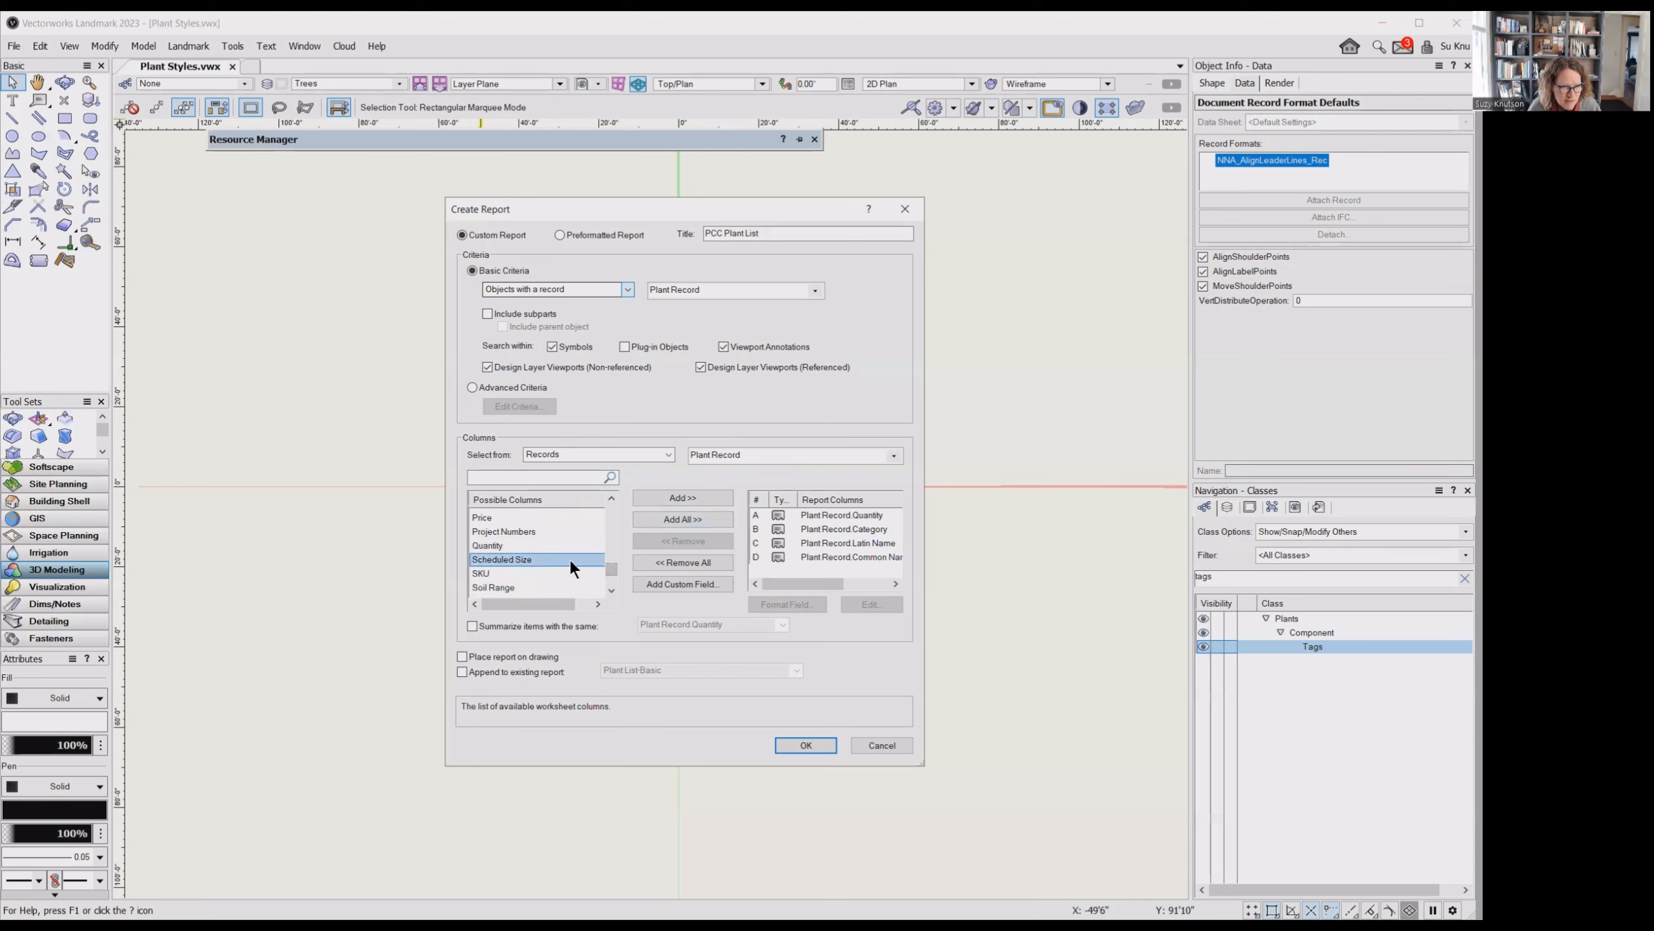
click(658, 498)
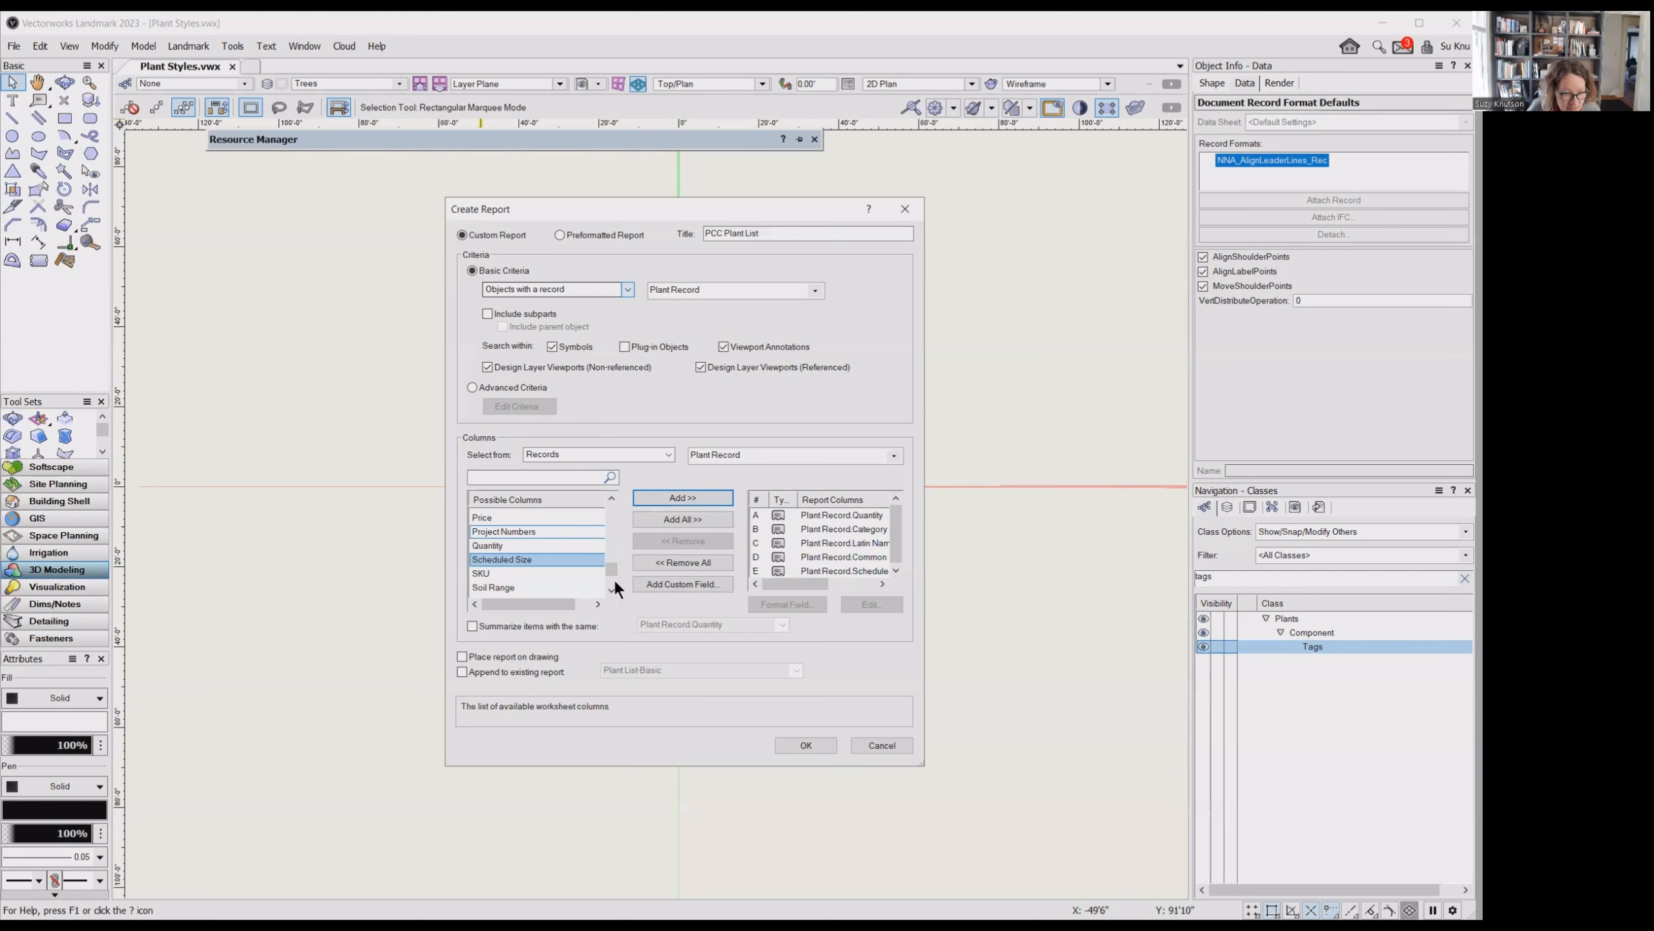
drag(612, 567, 610, 556)
click(556, 518)
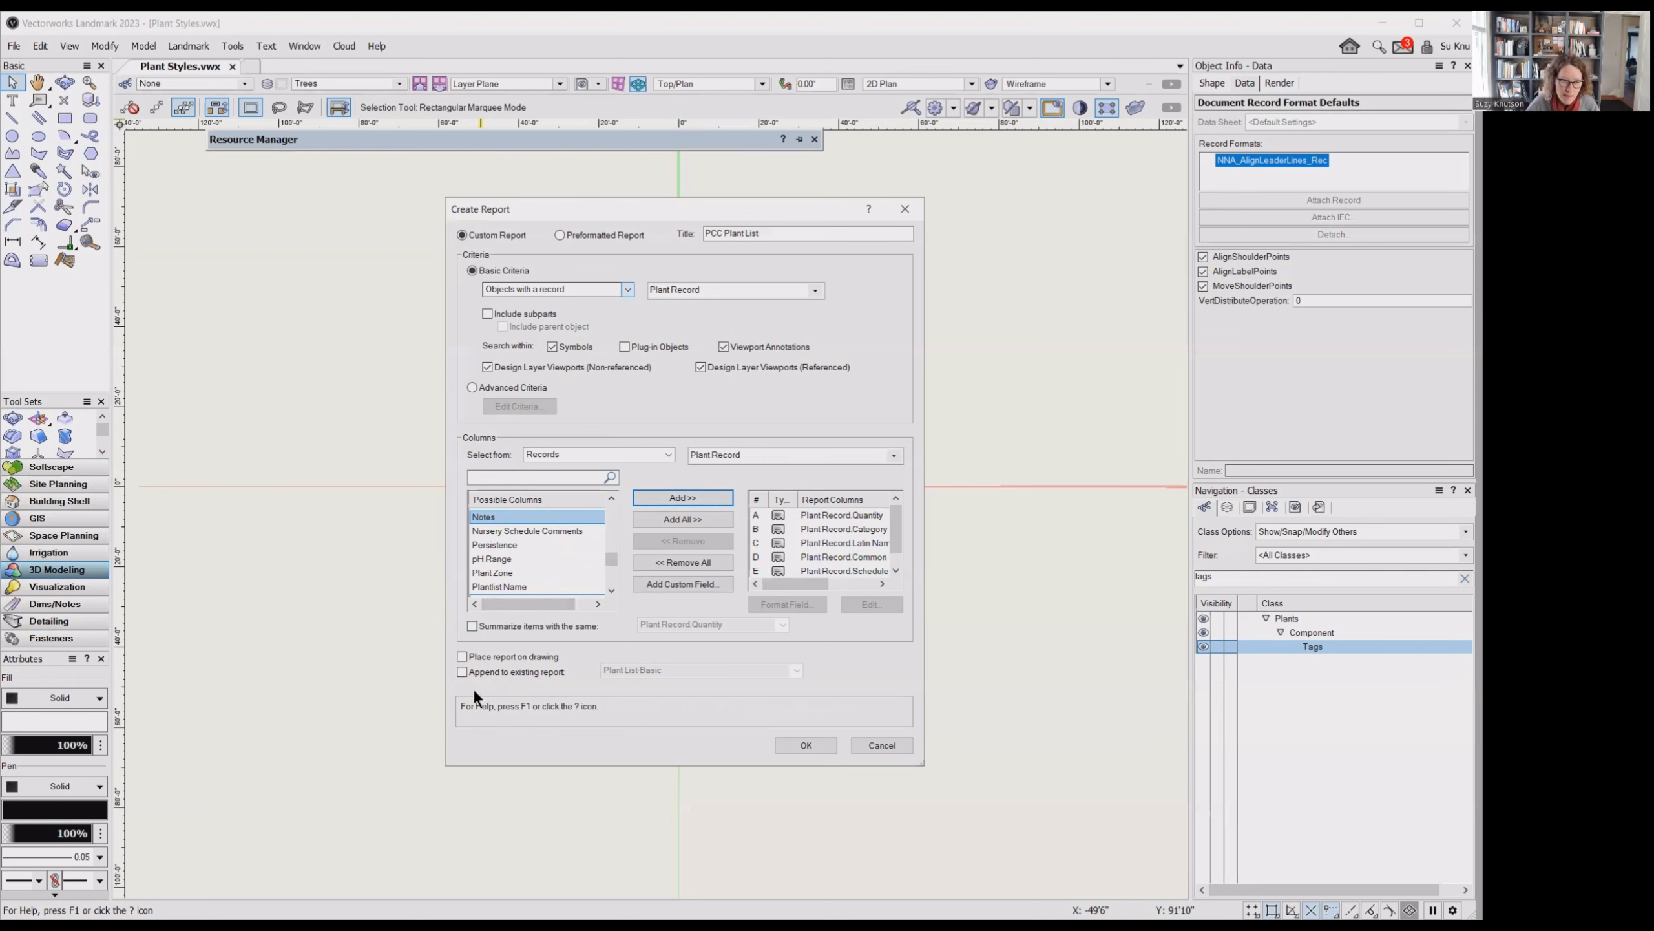
click(811, 746)
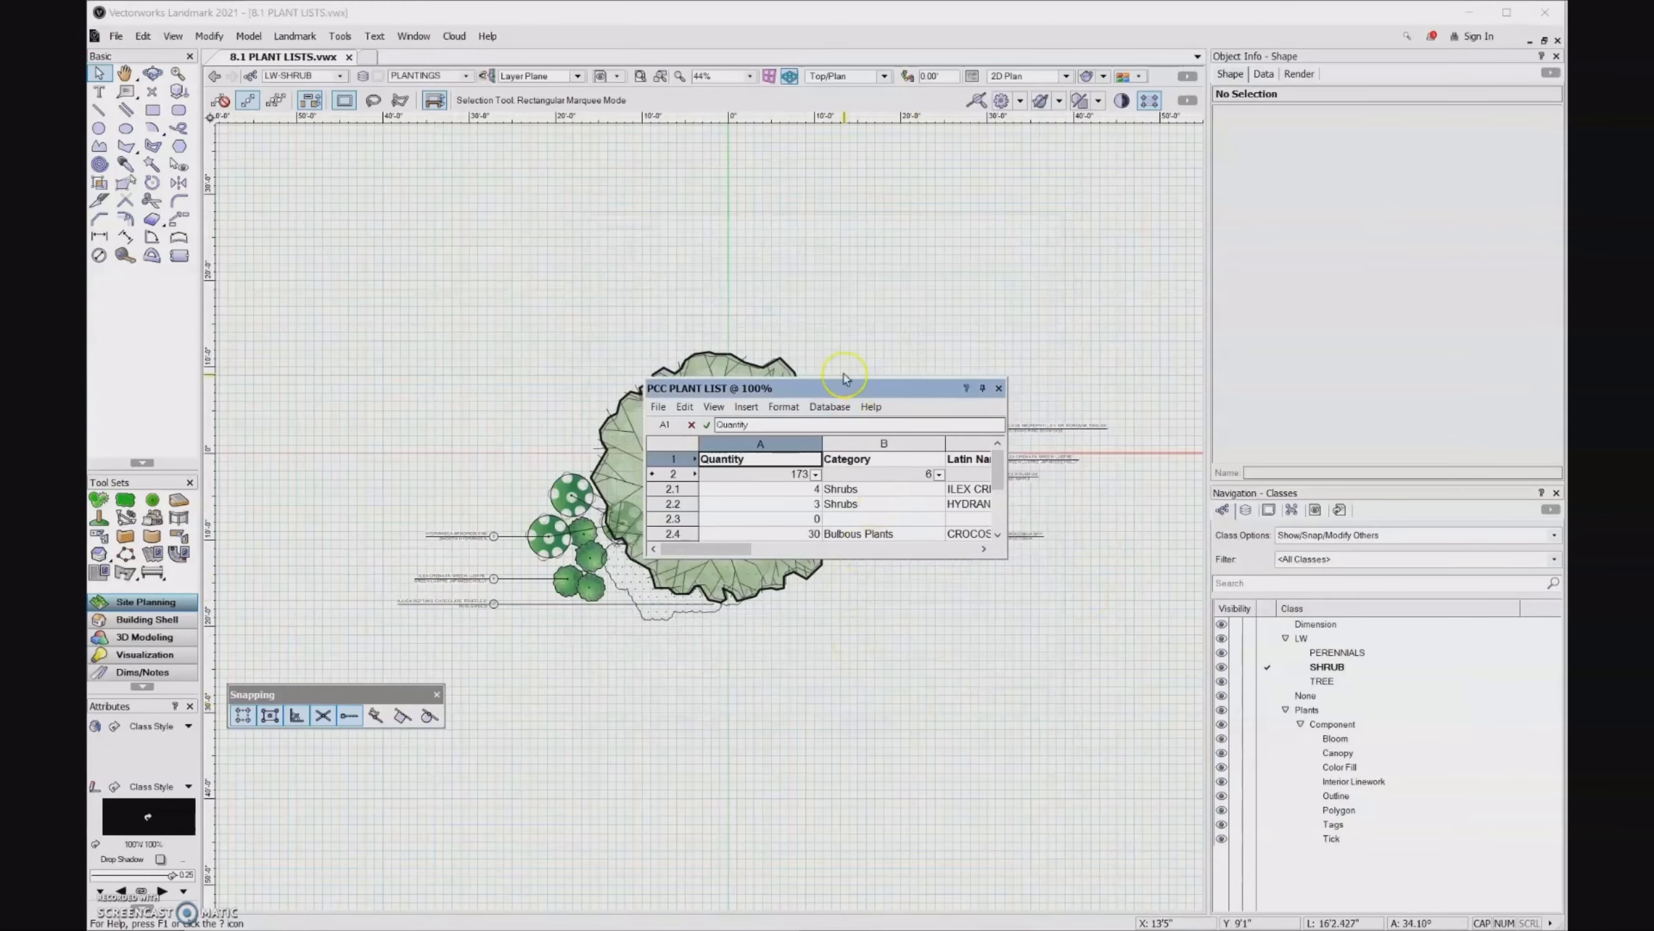
- Look through the rows of the PCC PLANT LIST worksheet, move its window off the planting, and close it
click(851, 390)
scroll(844, 391, down, 1)
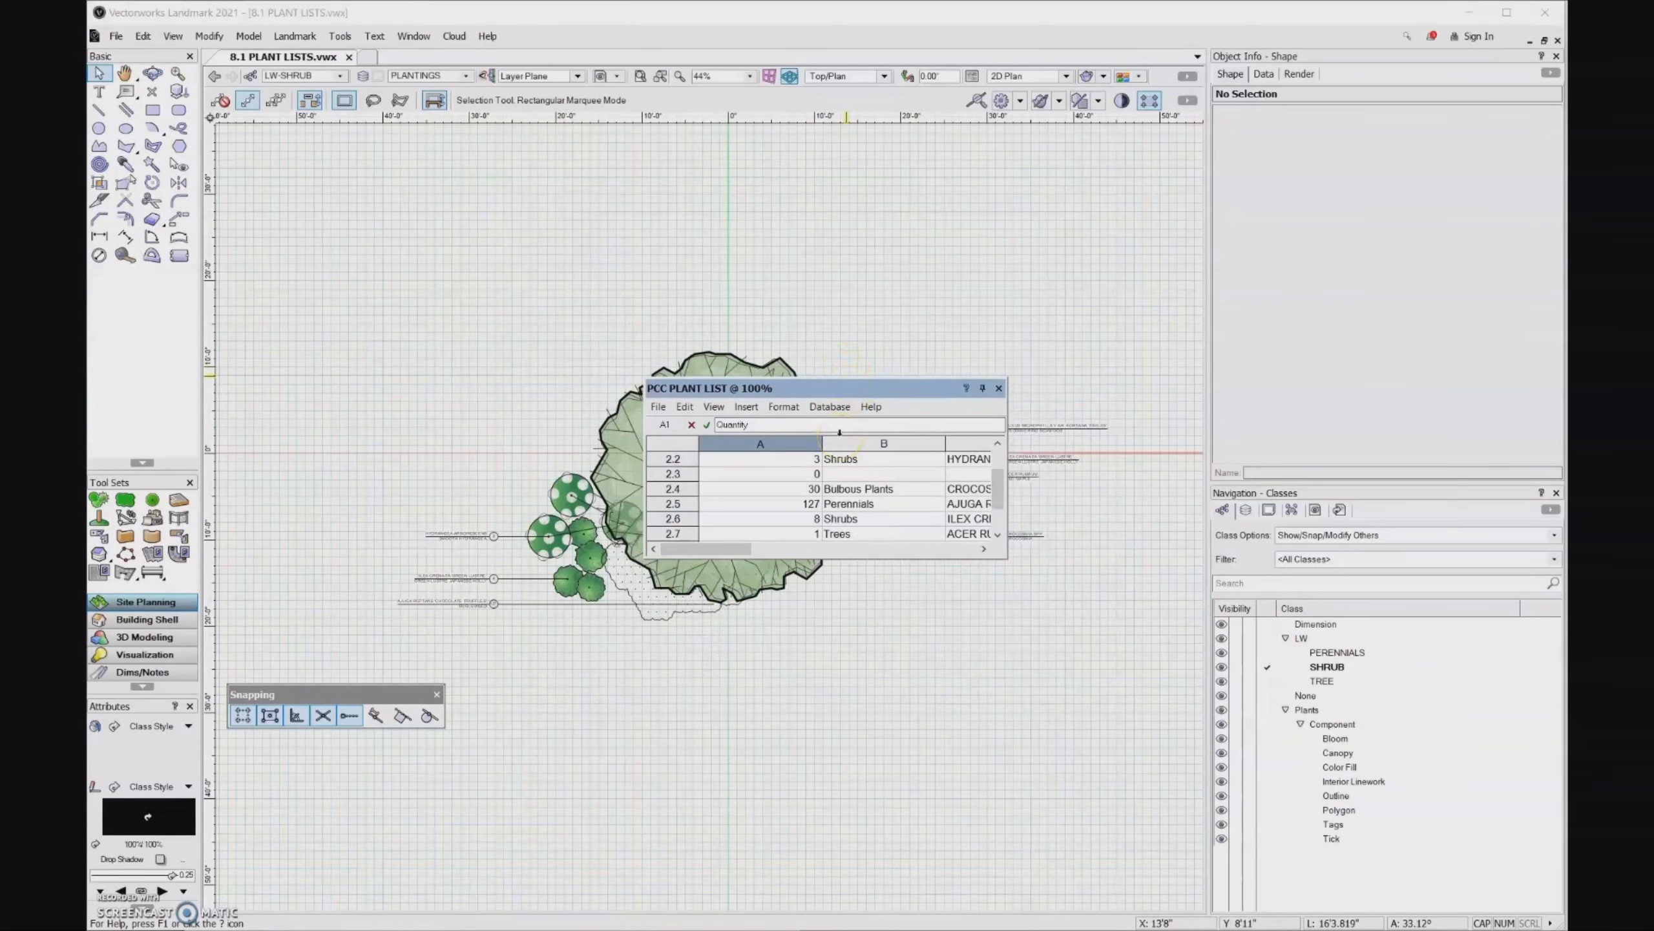
mouse_move(838, 393)
mouse_down()
mouse_move(827, 461)
mouse_move(908, 670)
mouse_up()
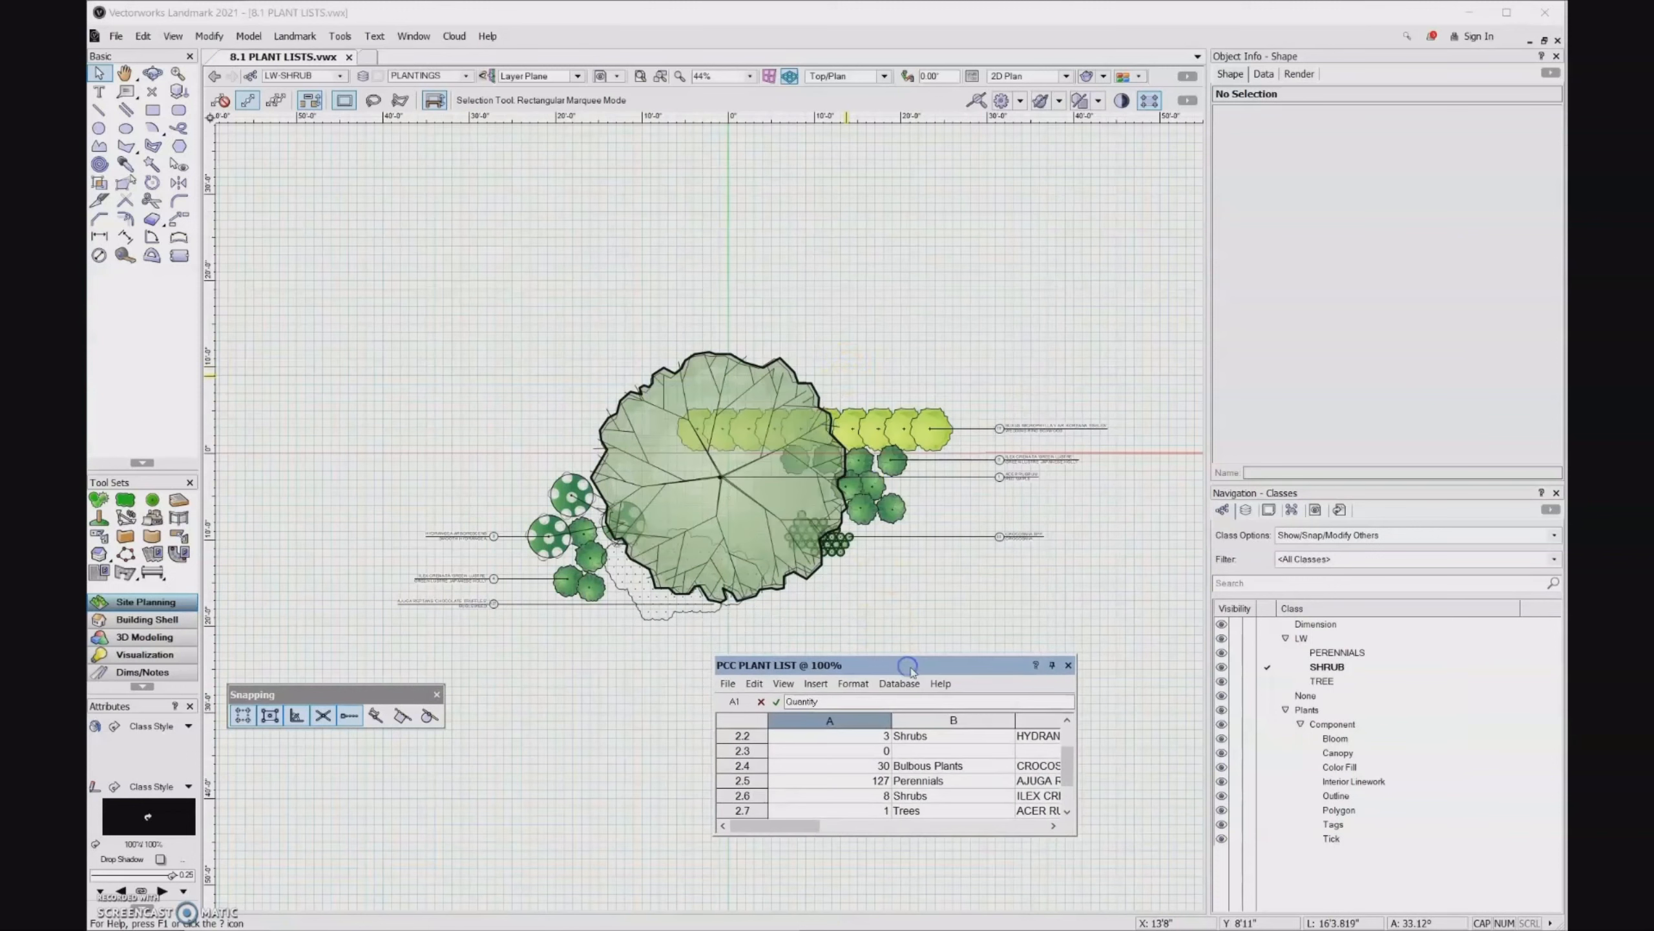
click(1069, 666)
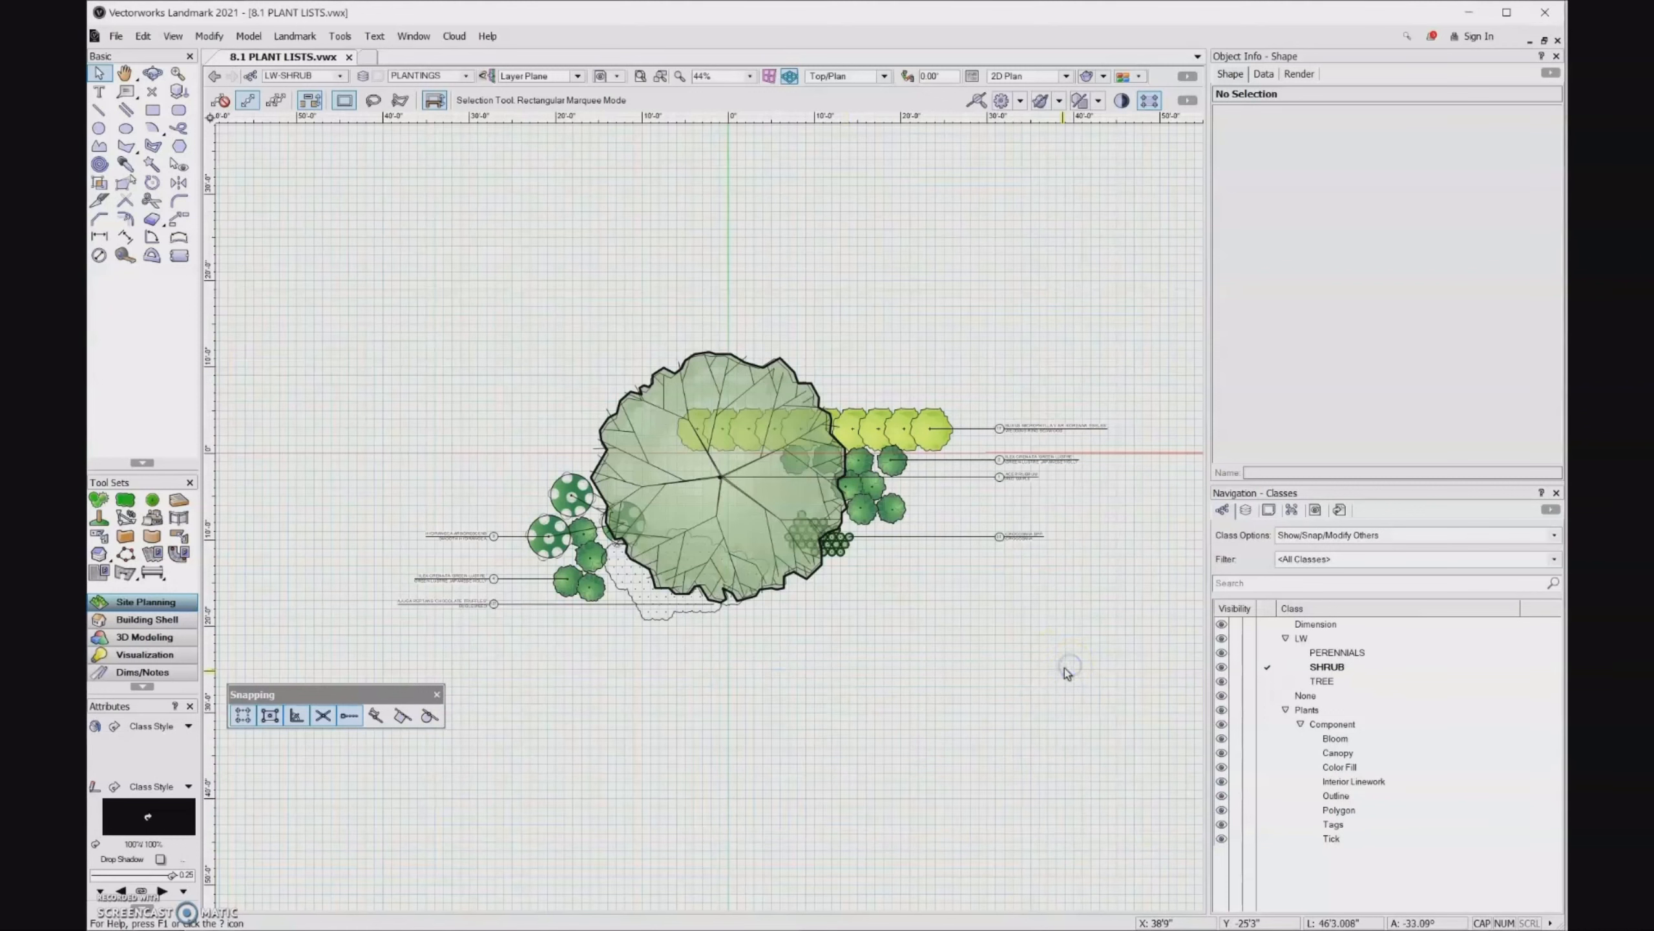
- Place the PCC PLANT LIST worksheet resource on the drawing from the open file's resources
scroll(728, 702, down, 2)
scroll(709, 640, down, 2)
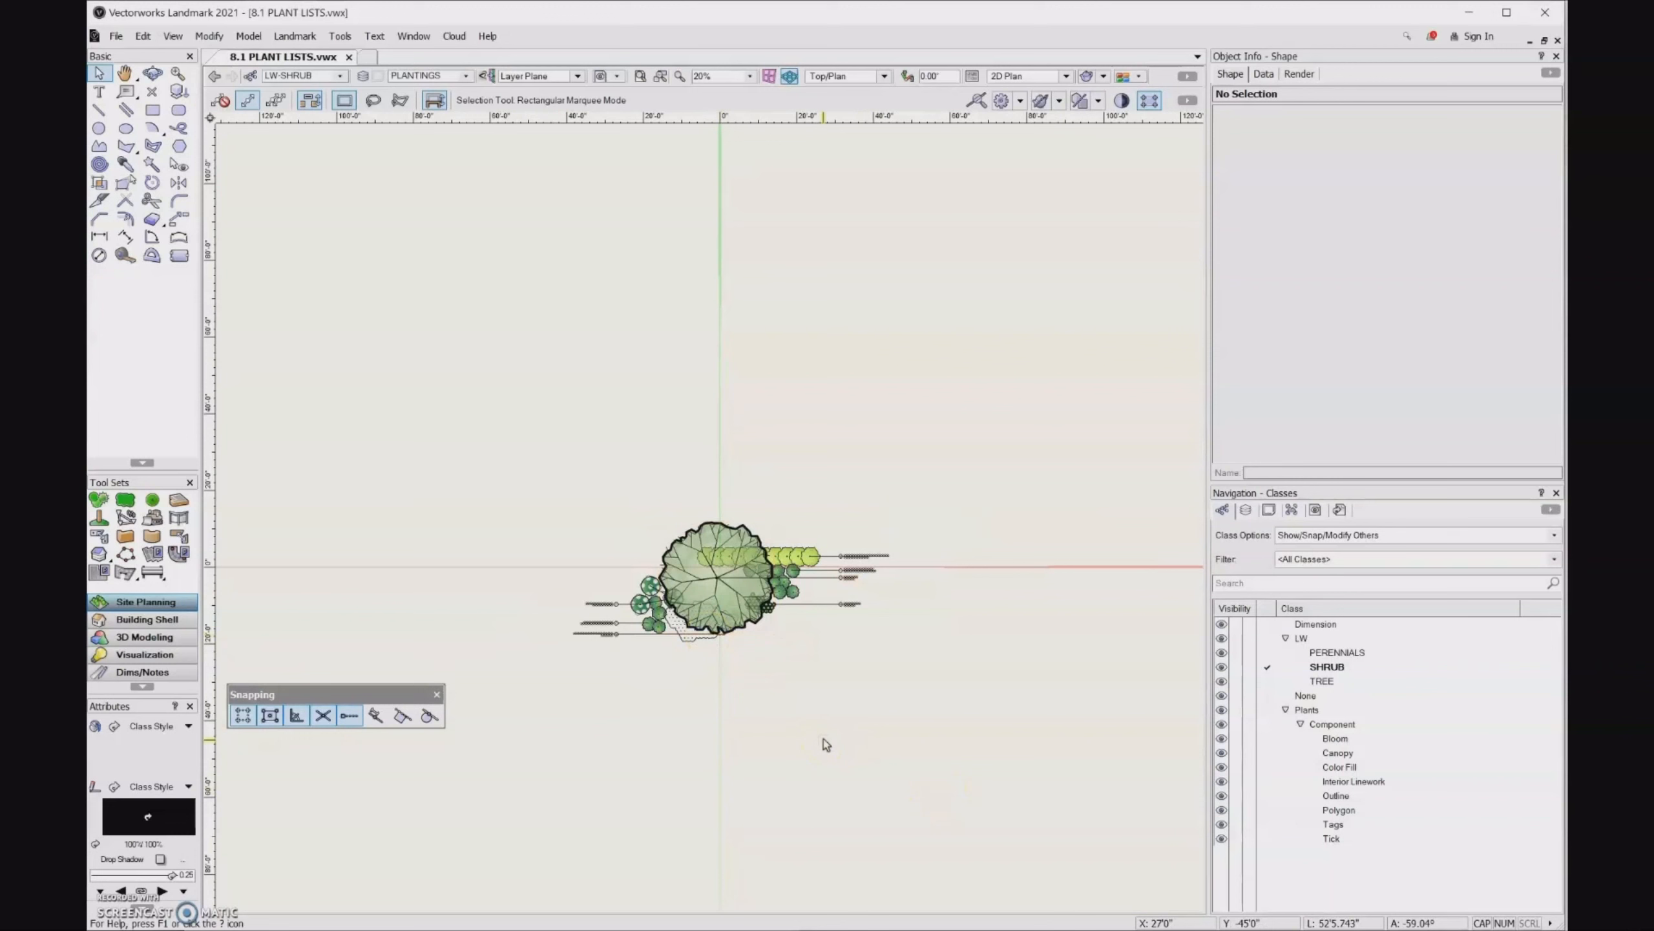
key(ctrl+r)
click(822, 108)
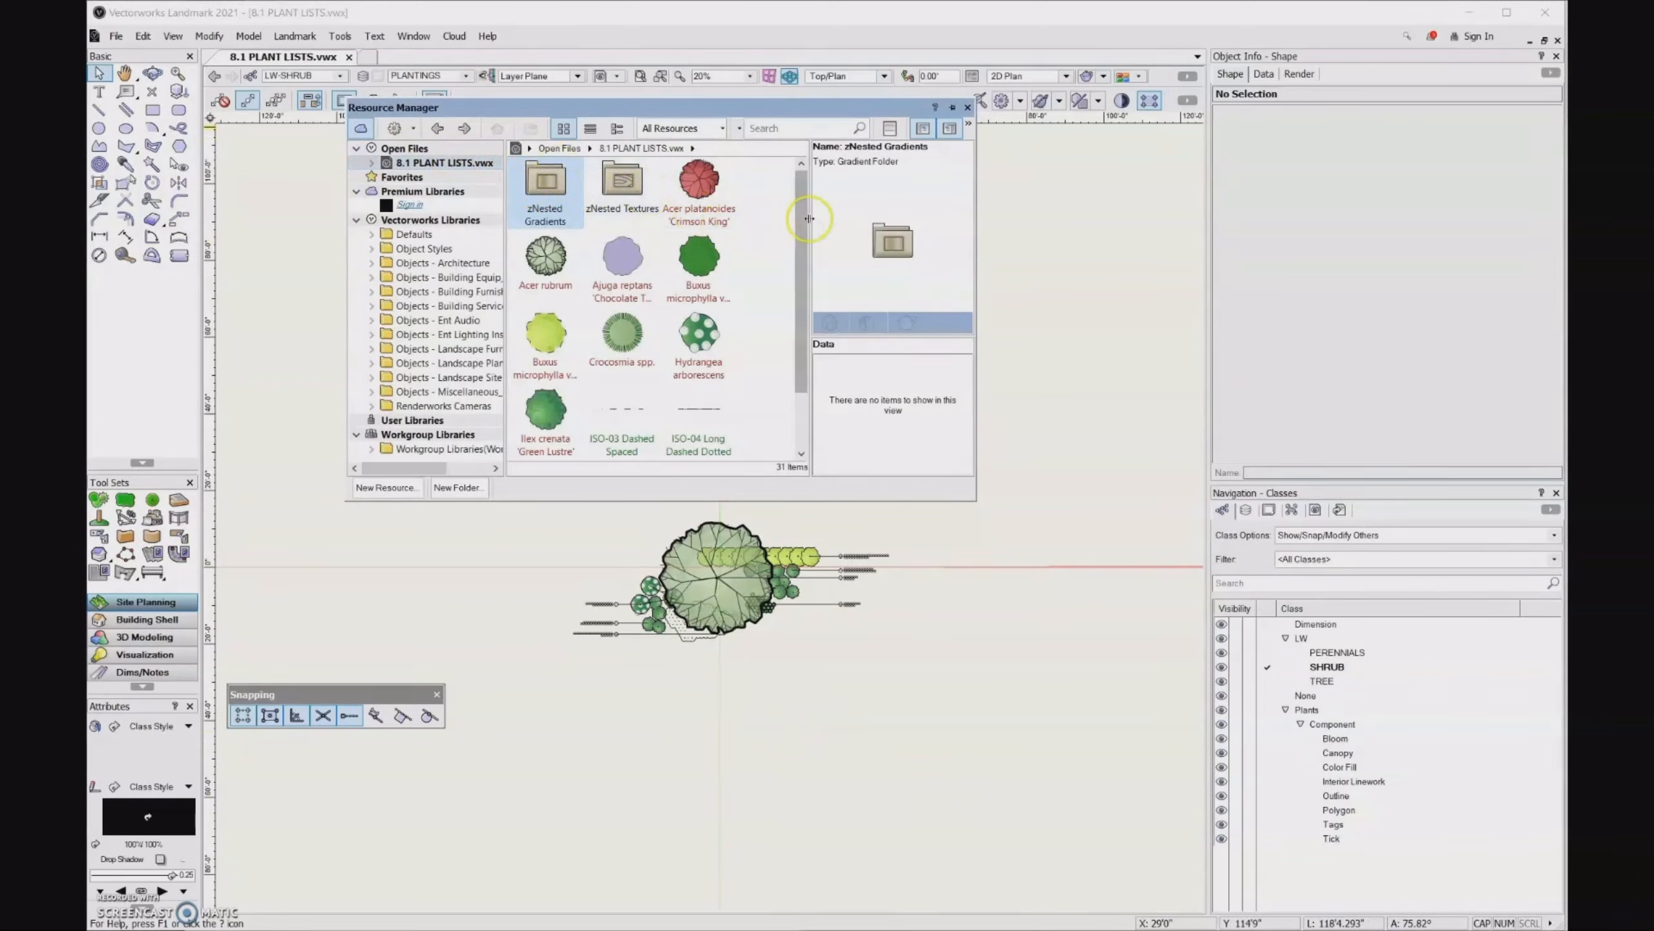
scroll(801, 221, down, 1)
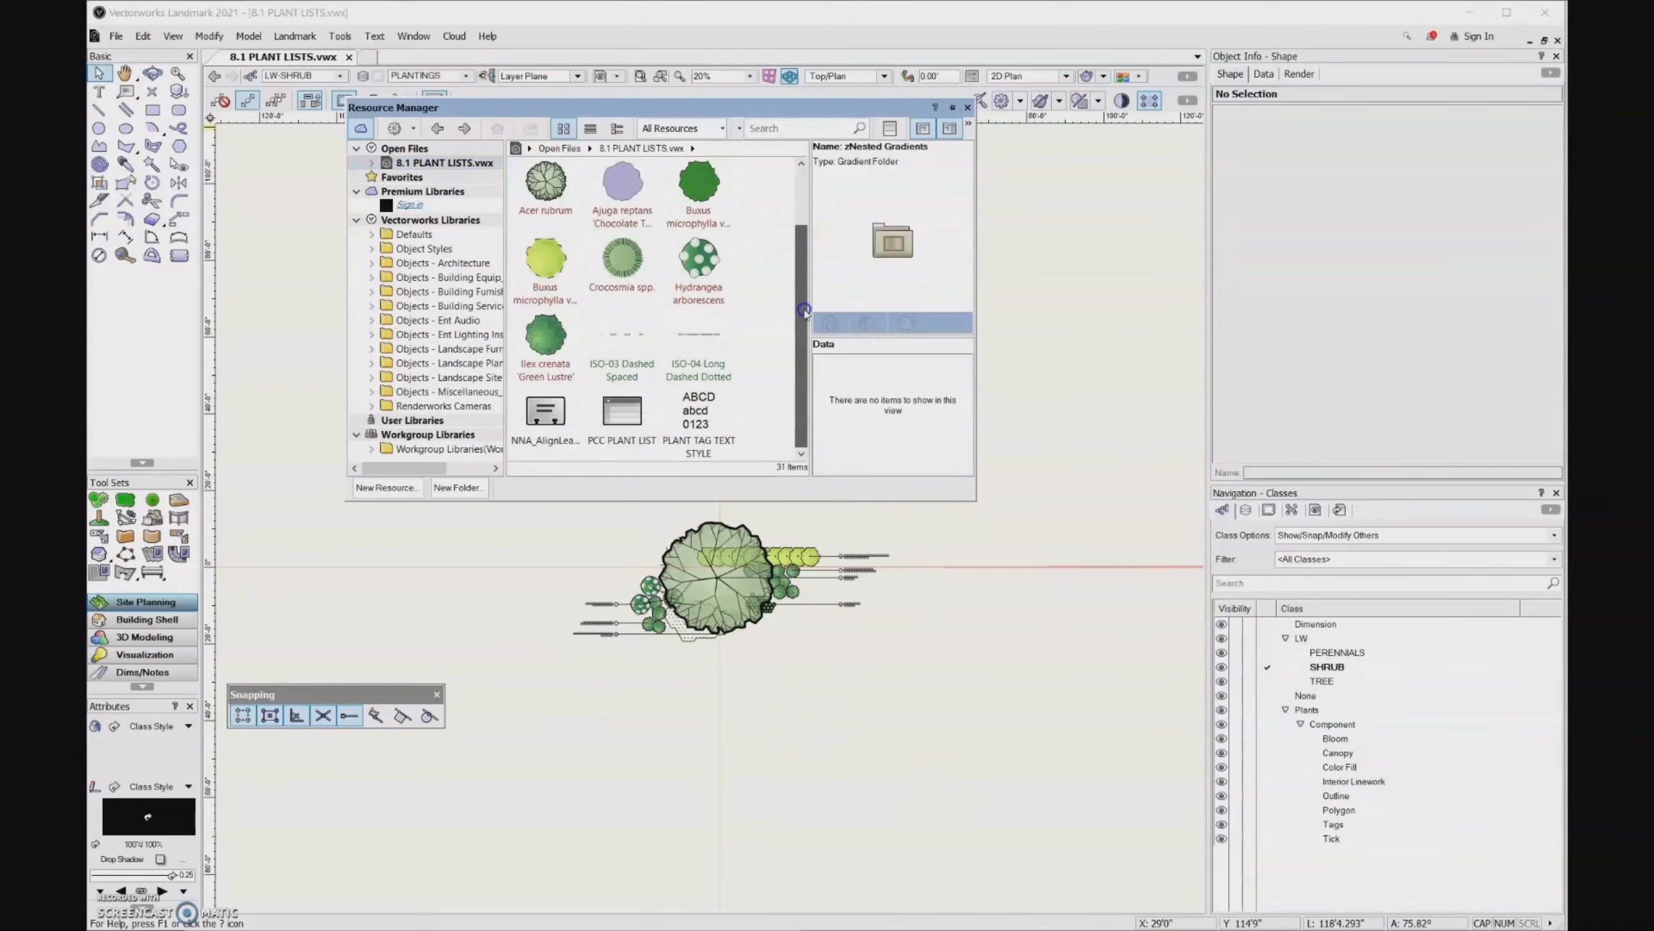
click(651, 428)
right_click(624, 415)
double_click(624, 414)
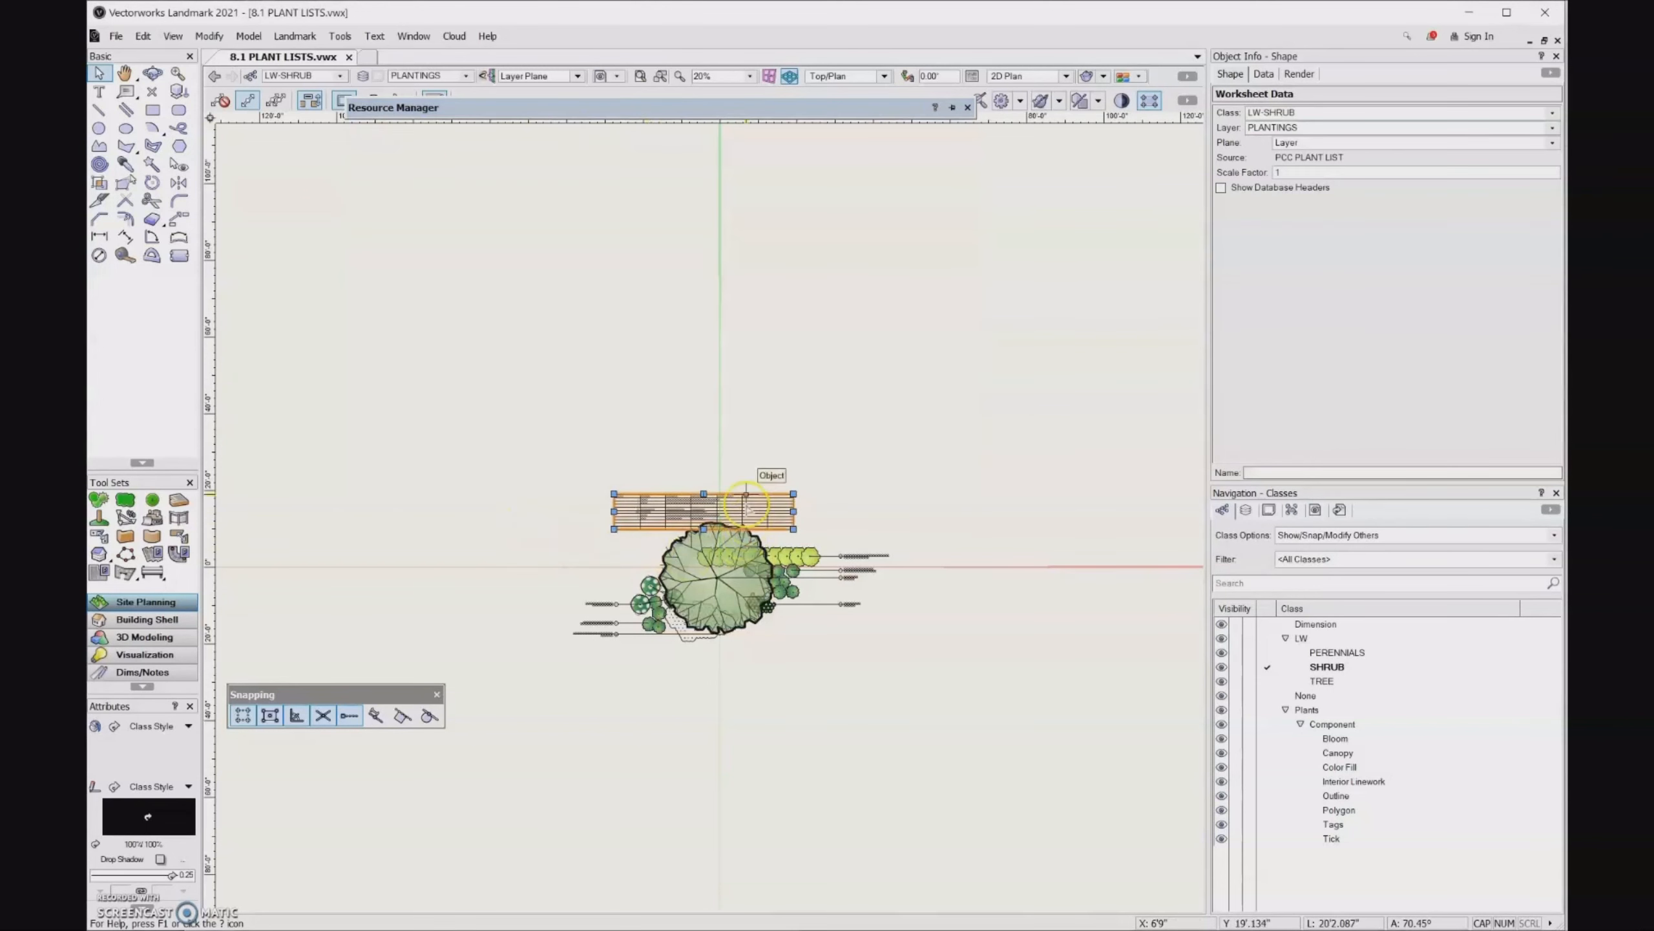
- Move the placed plant list into the empty area well to the right of and above the planting
drag(749, 508, 1089, 378)
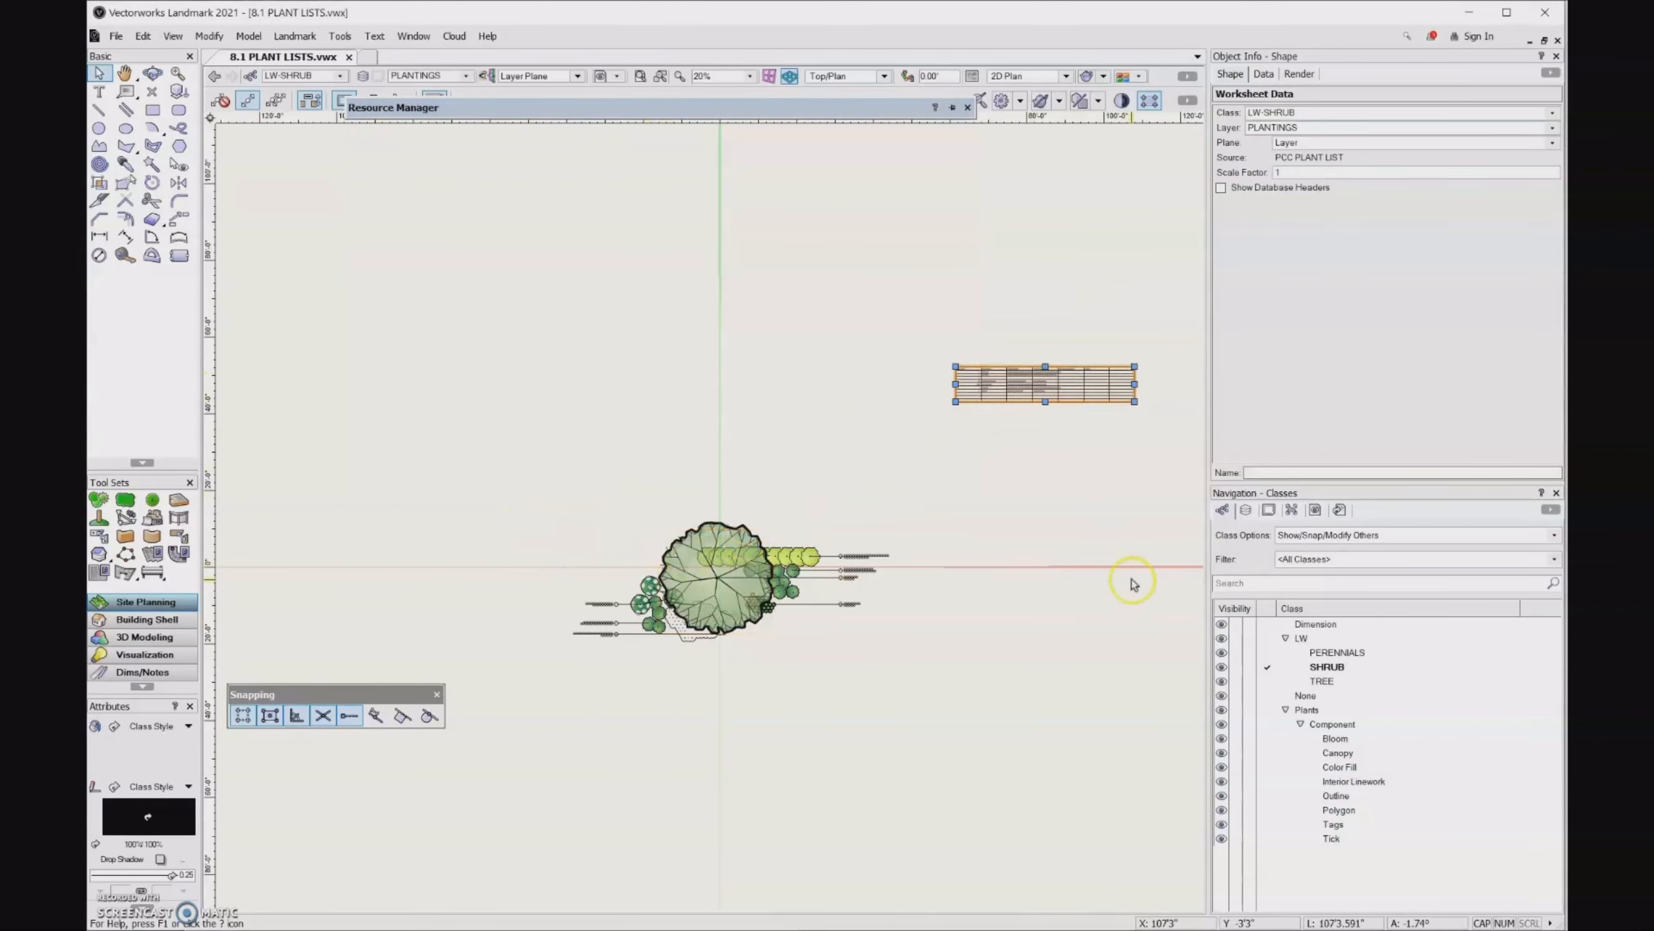
scroll(945, 421, down, 1)
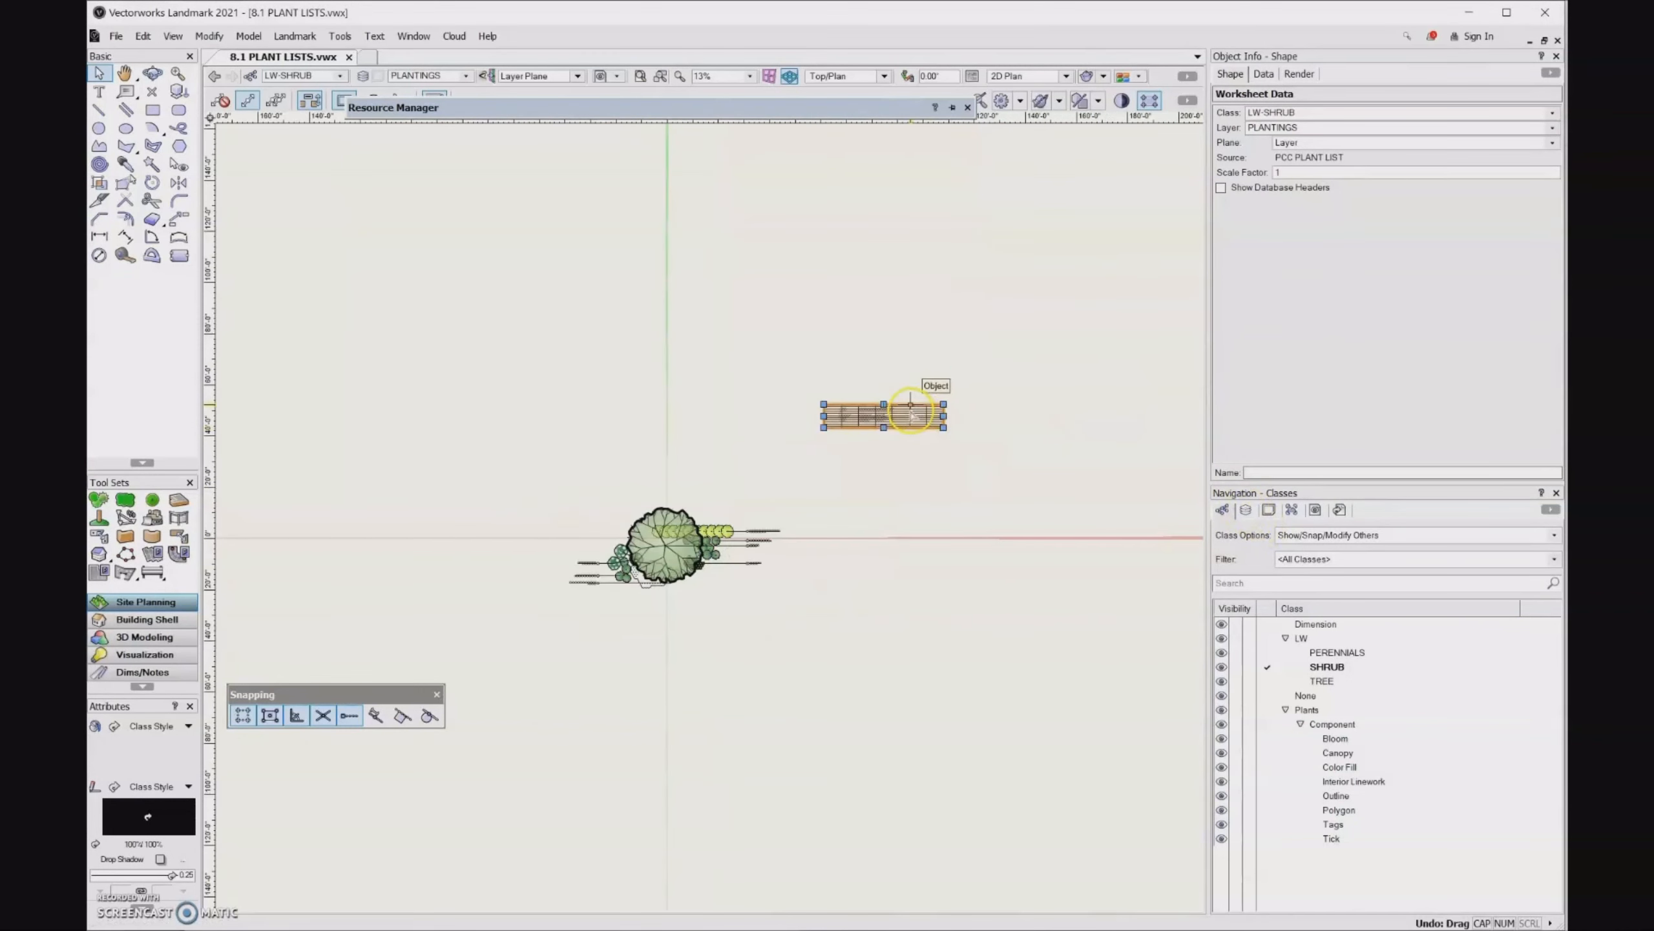
drag(912, 412, 1101, 425)
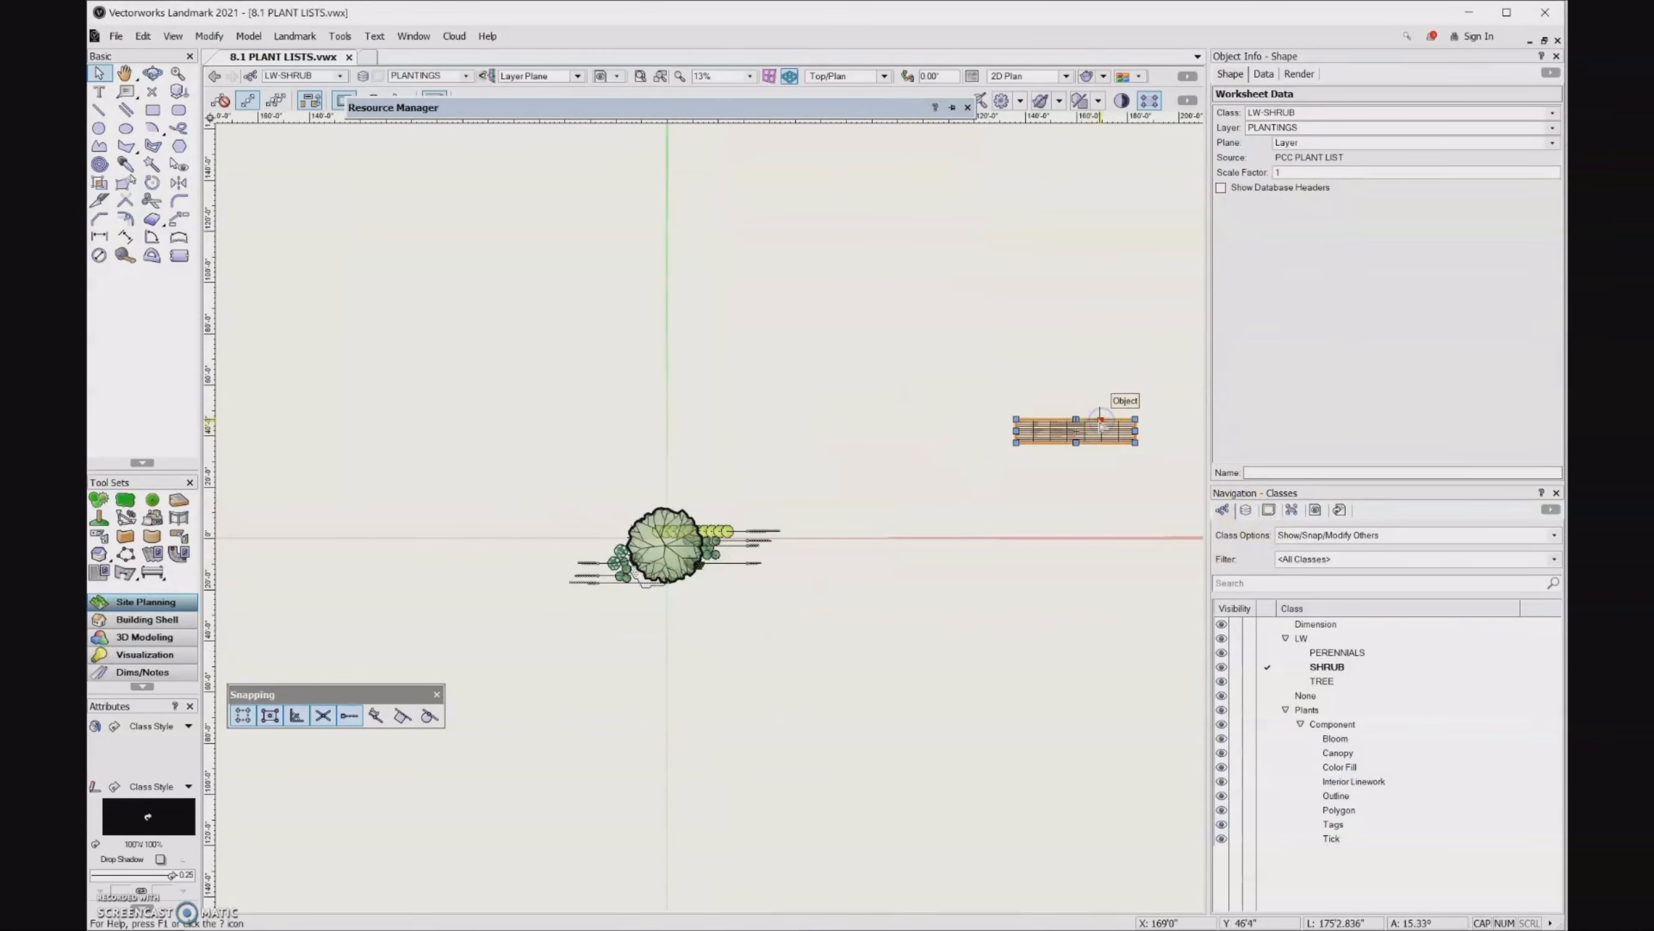
- Create a new design layer named TEXT and assign the placed plant list to it
click(1246, 511)
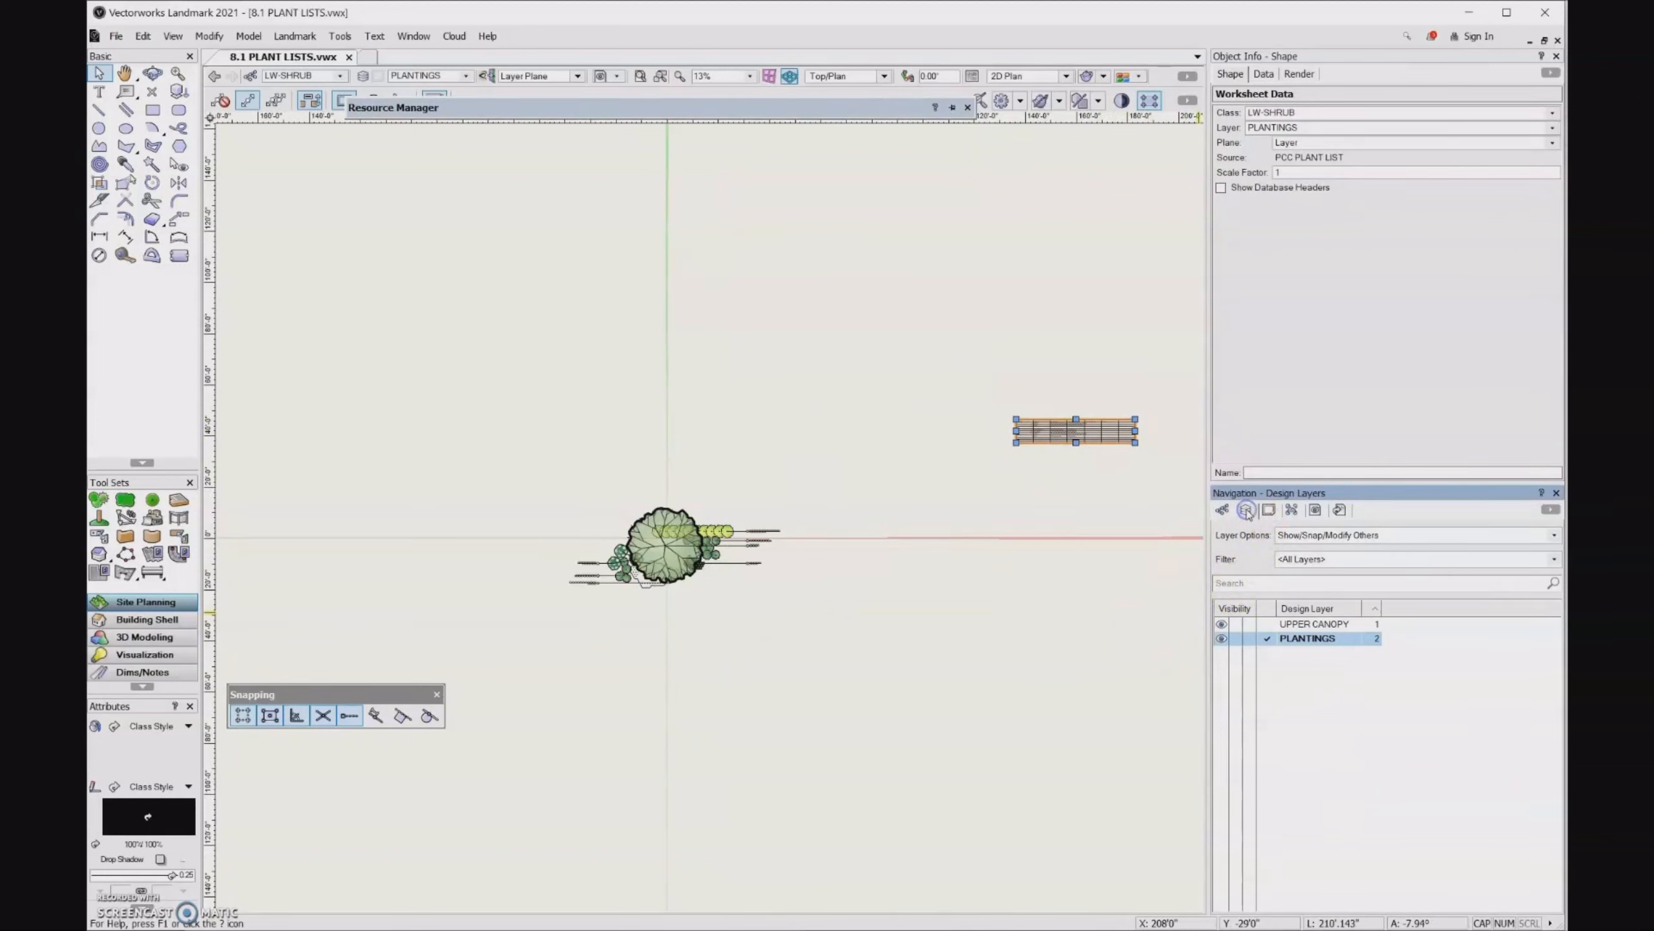
click(1555, 129)
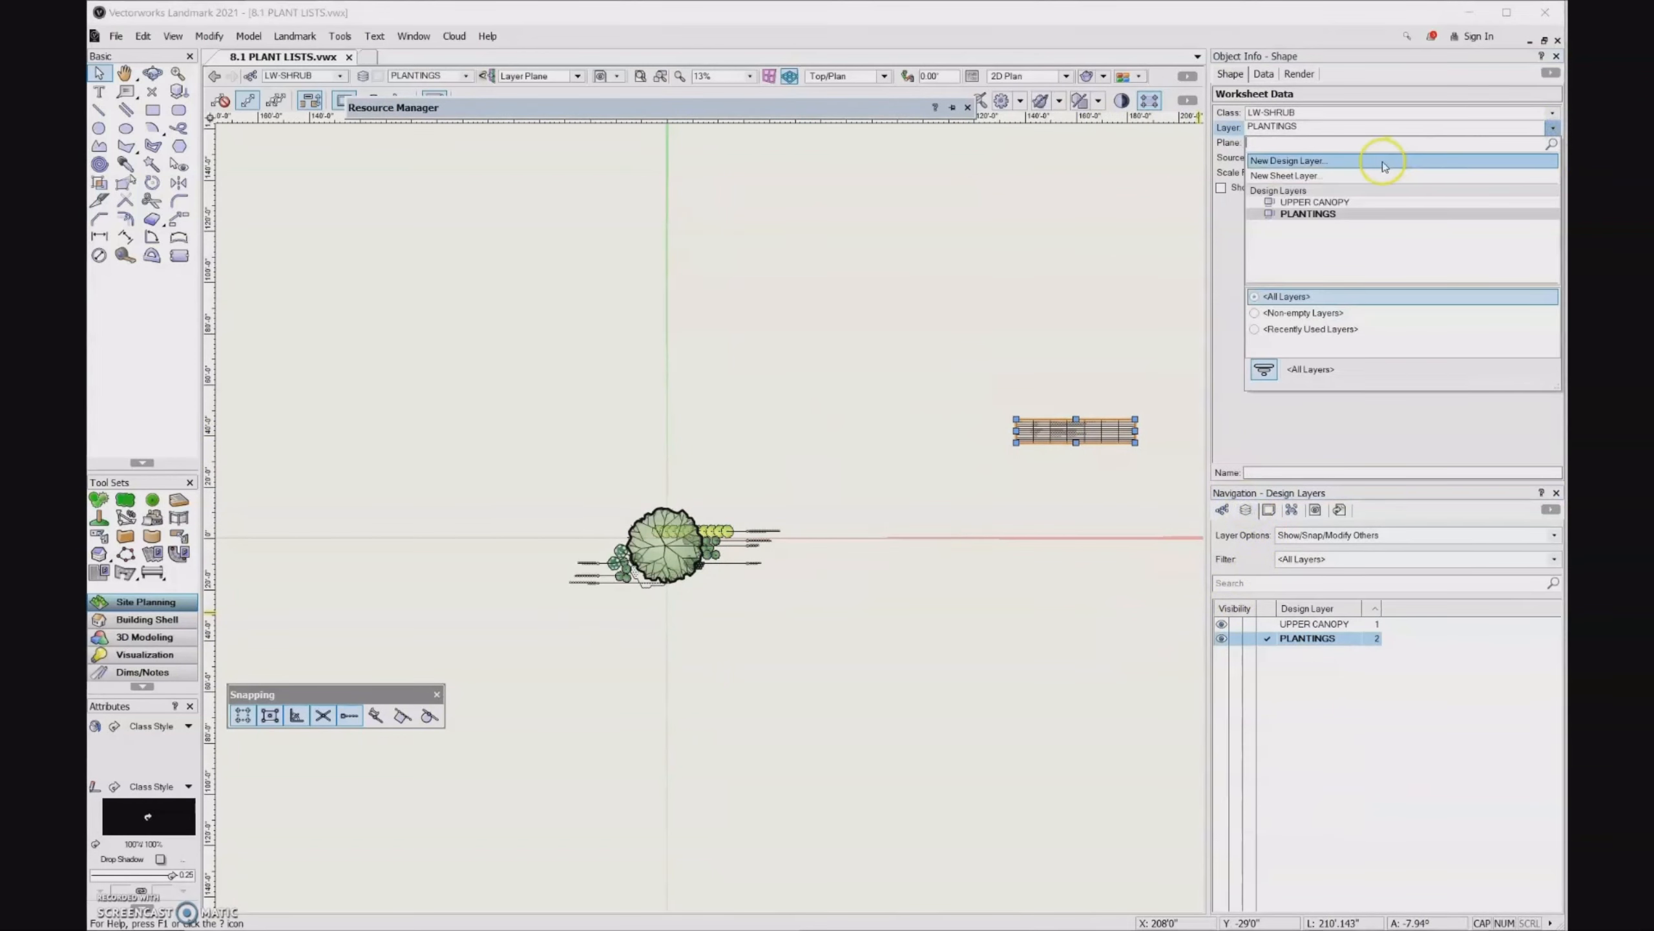
click(1381, 161)
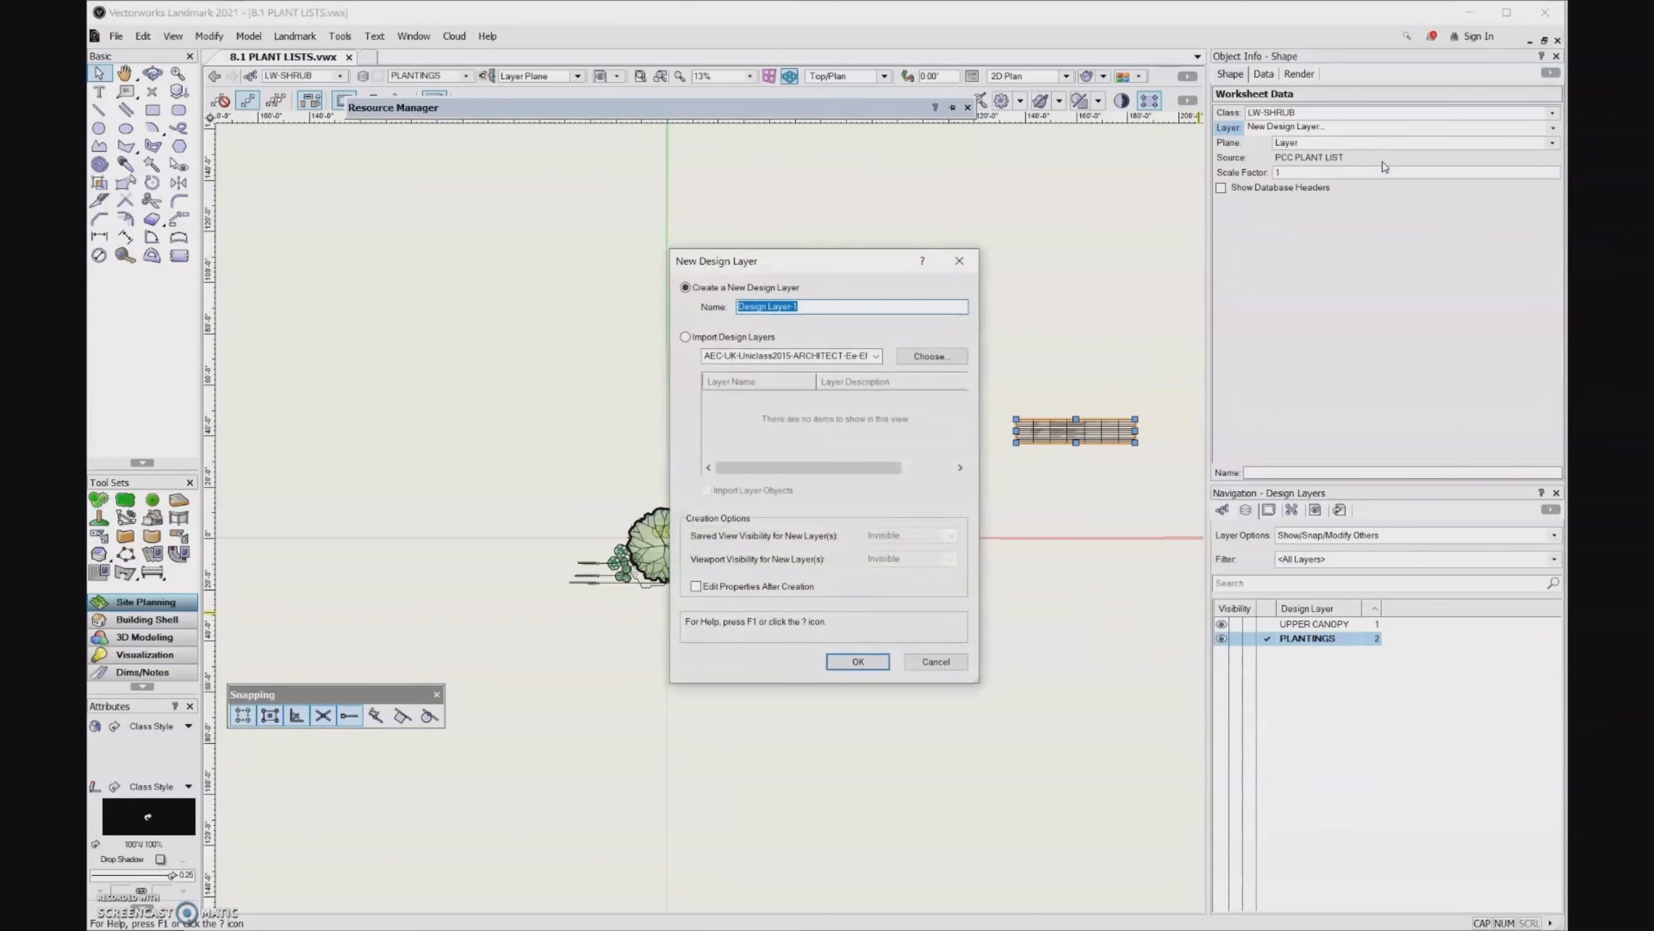
text(TEXT)
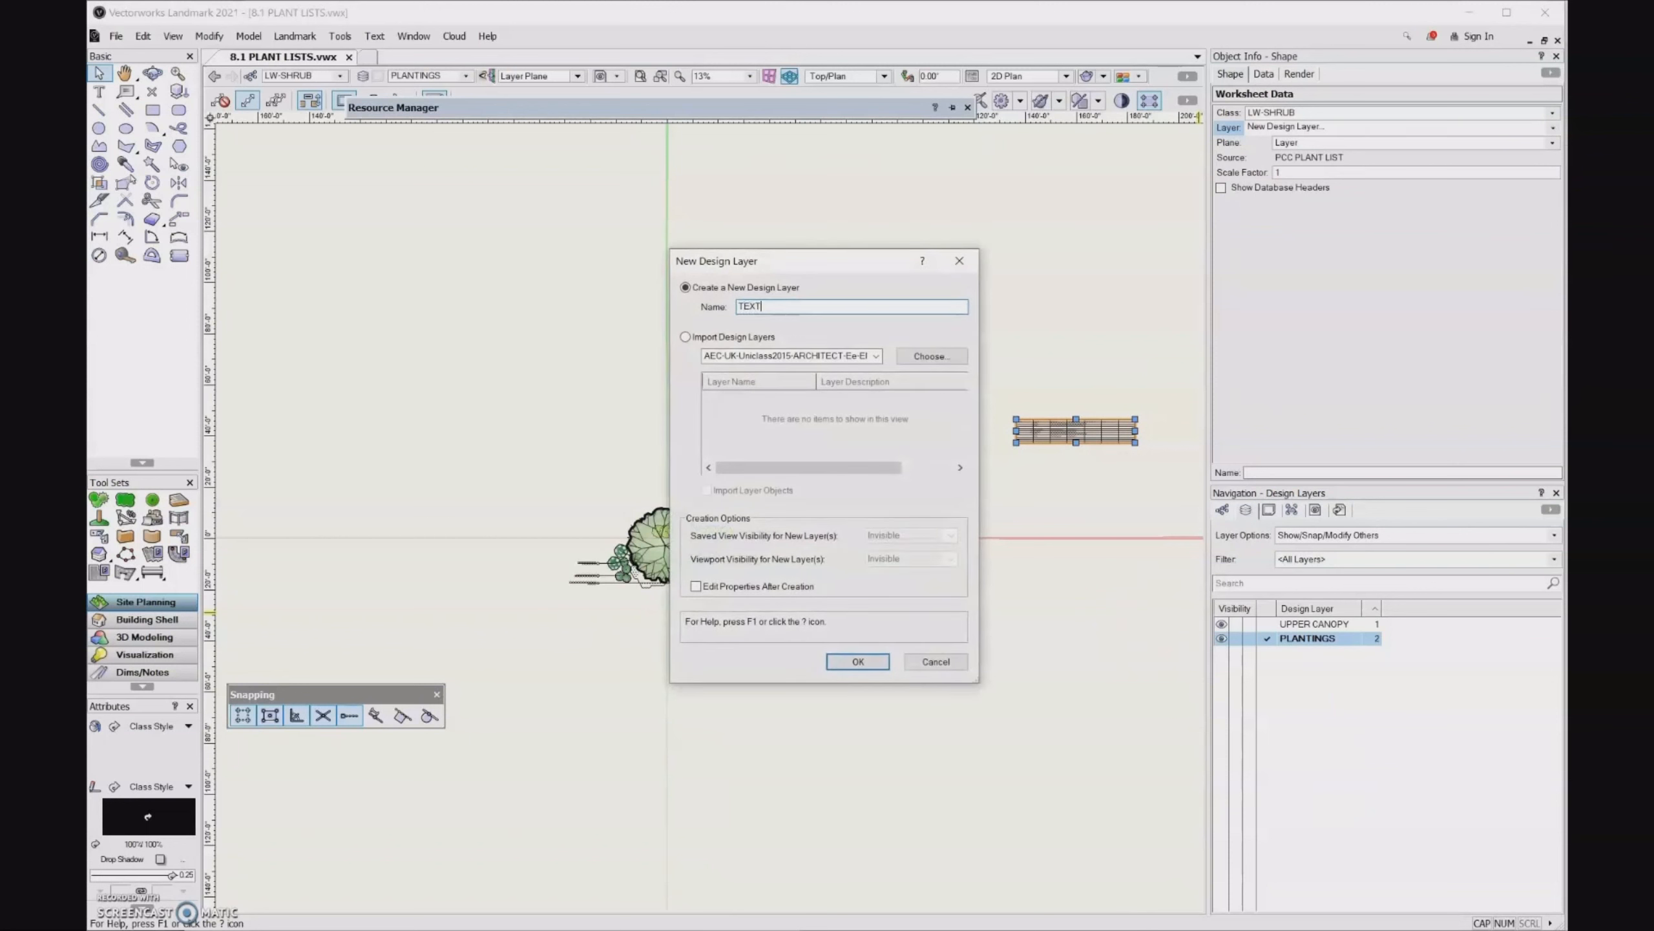
click(857, 662)
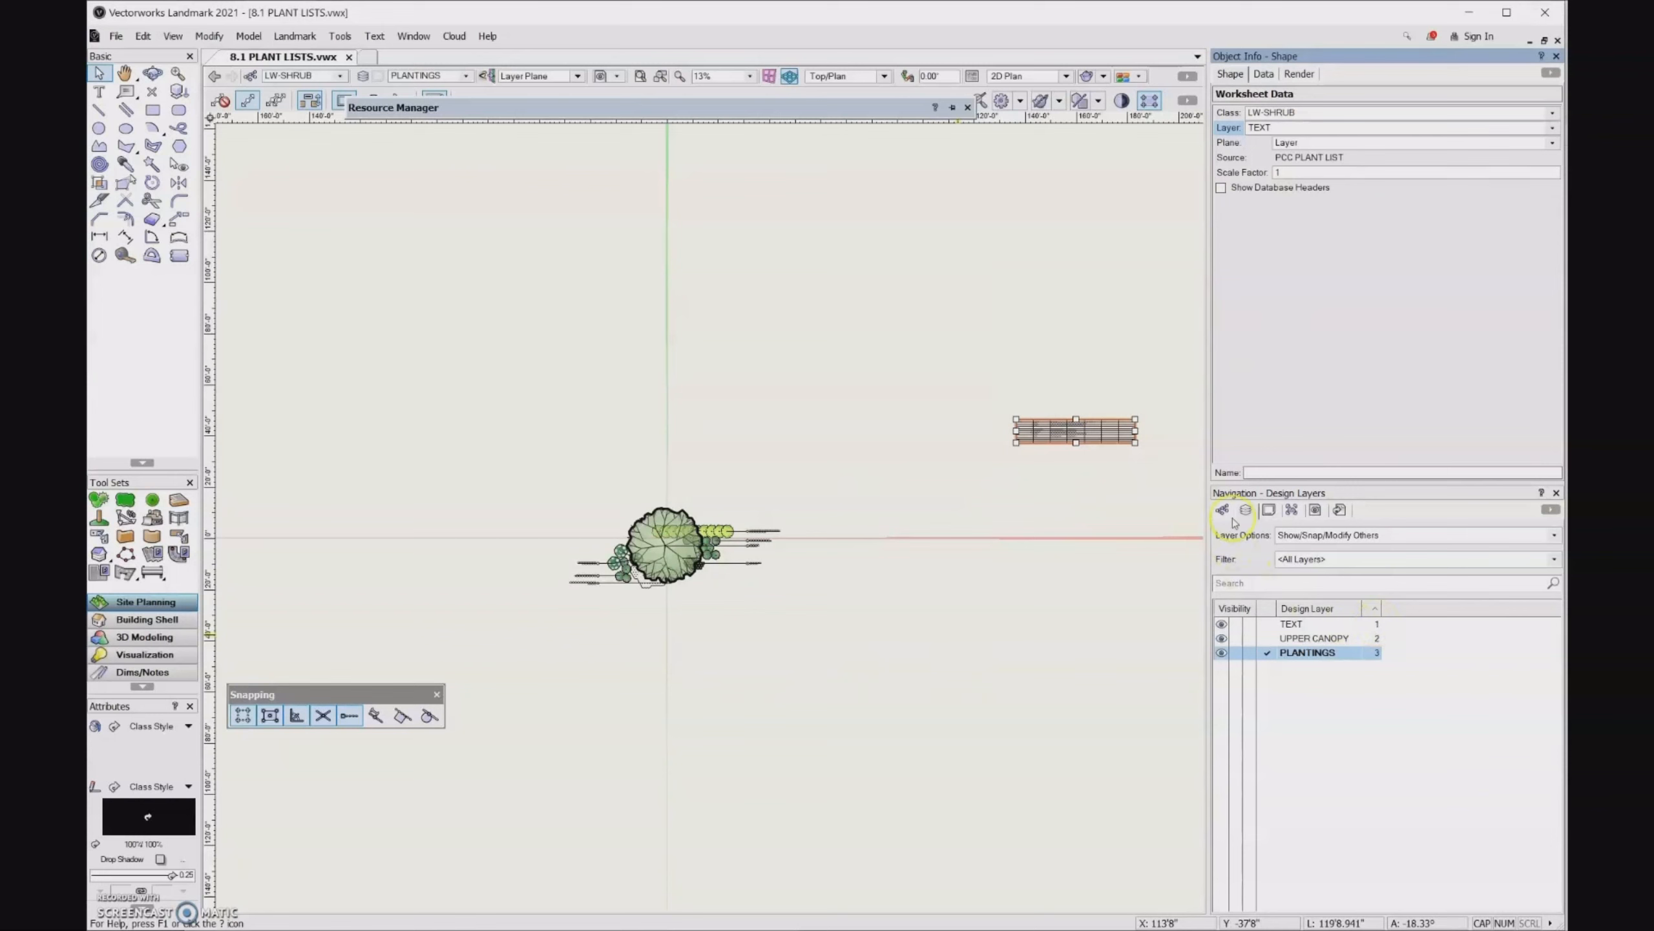
- Open the placed PCC PLANT LIST worksheet for editing, then reposition and enlarge its window to show more columns and rows
double_click(1106, 432)
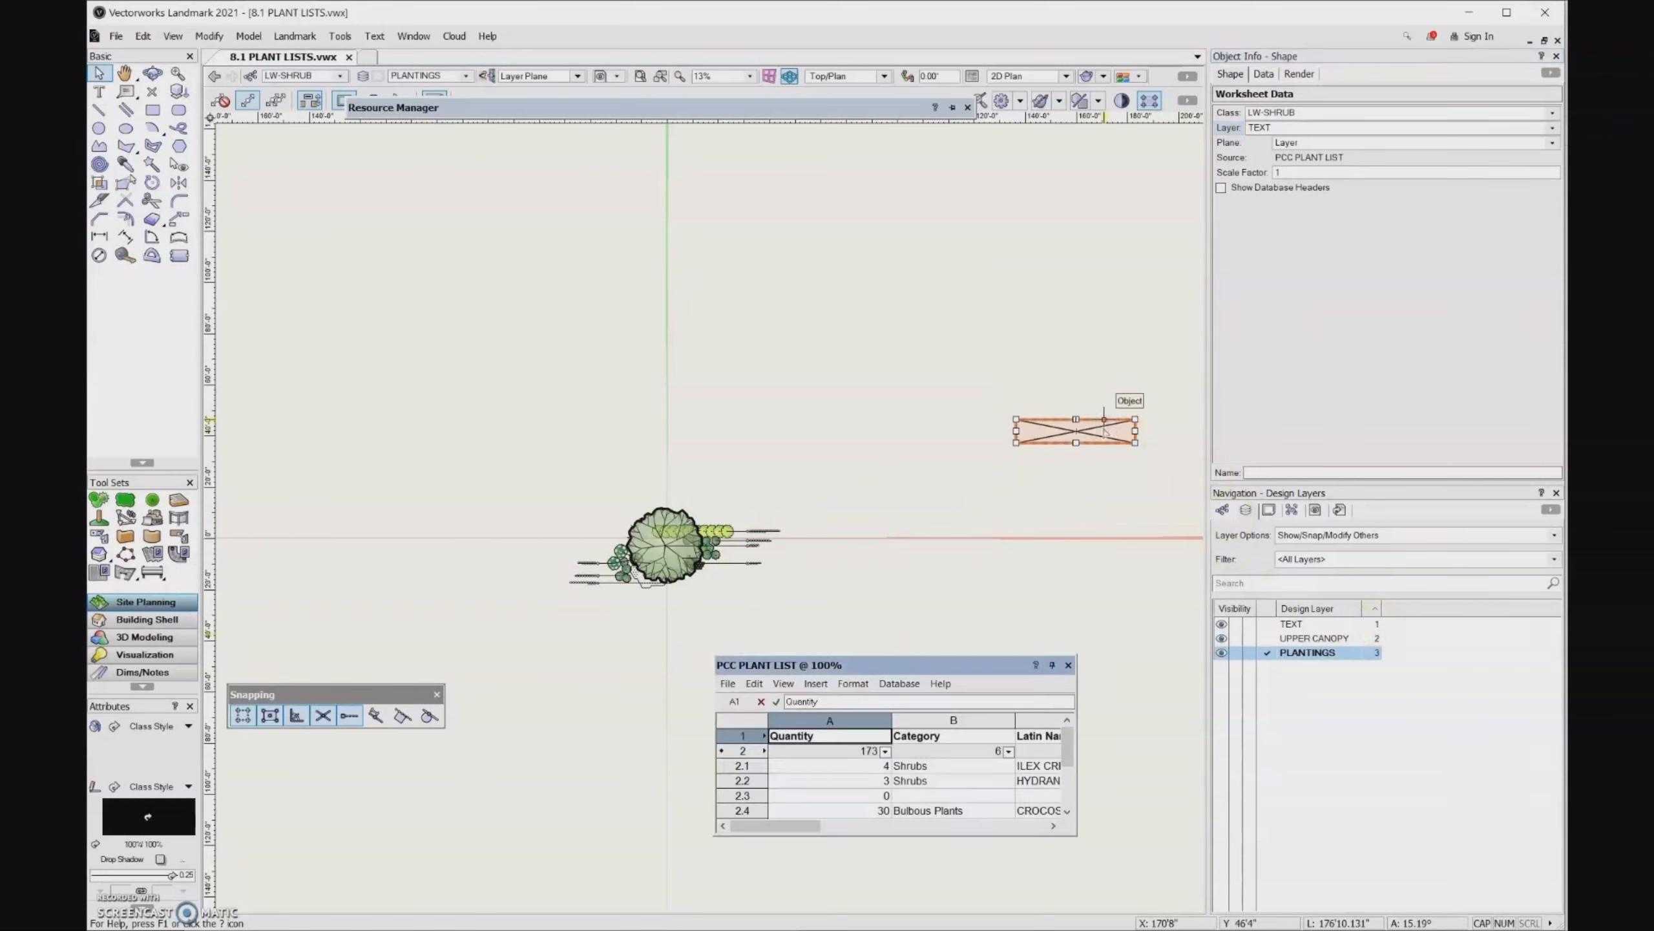
drag(957, 662, 674, 328)
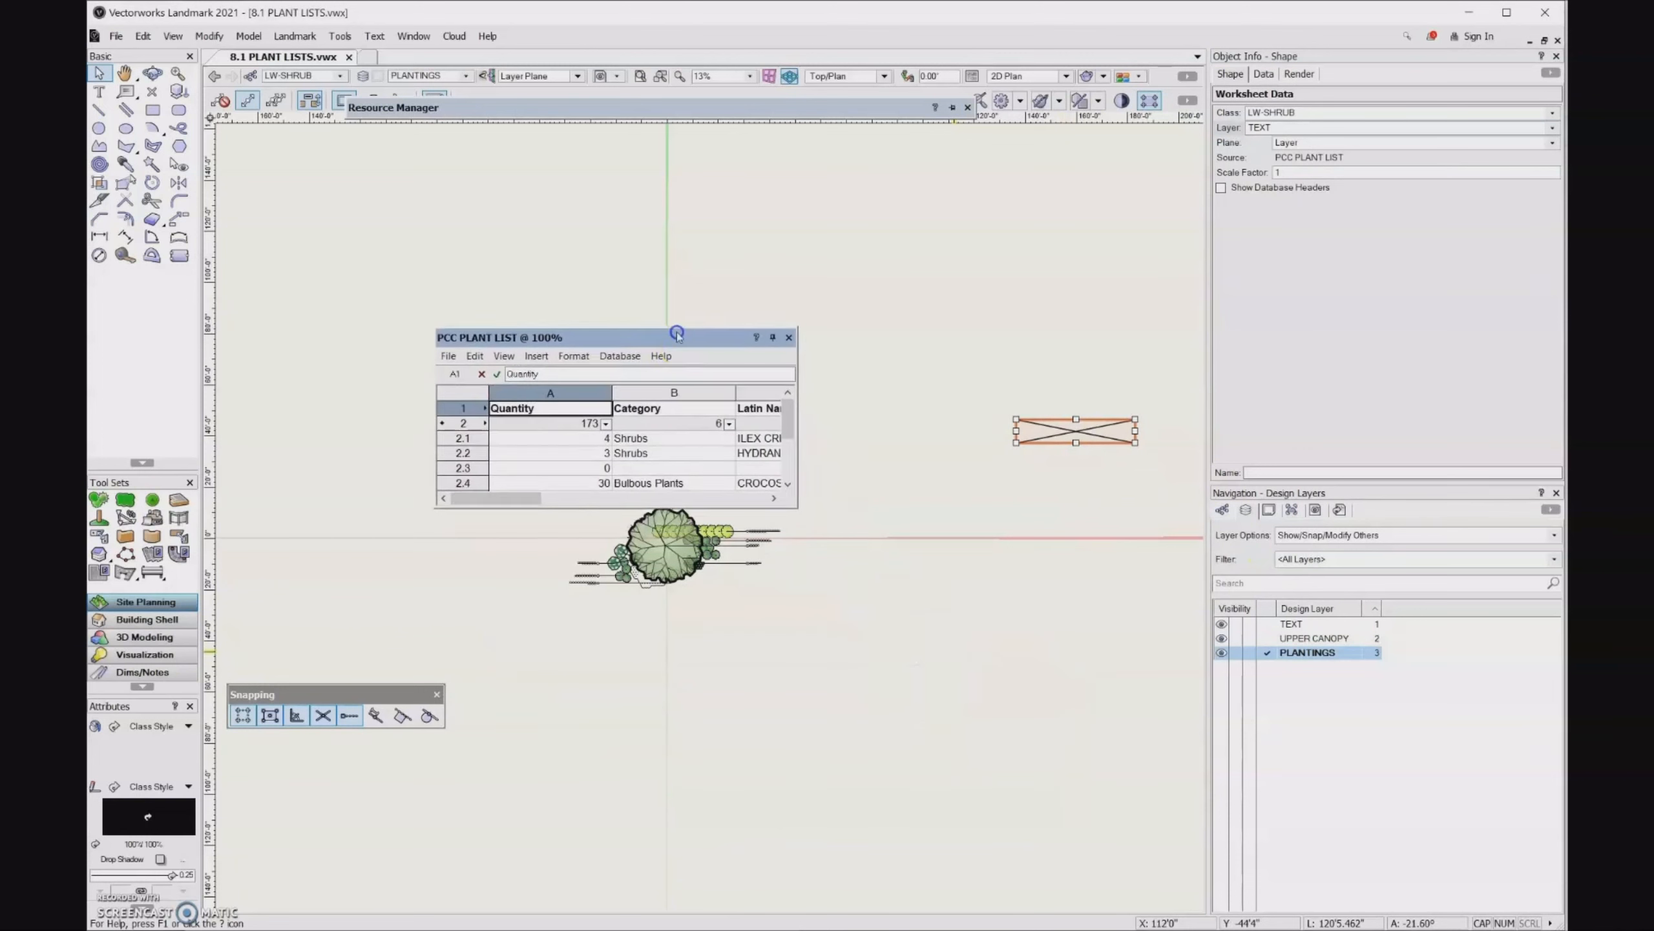
drag(794, 508, 1124, 780)
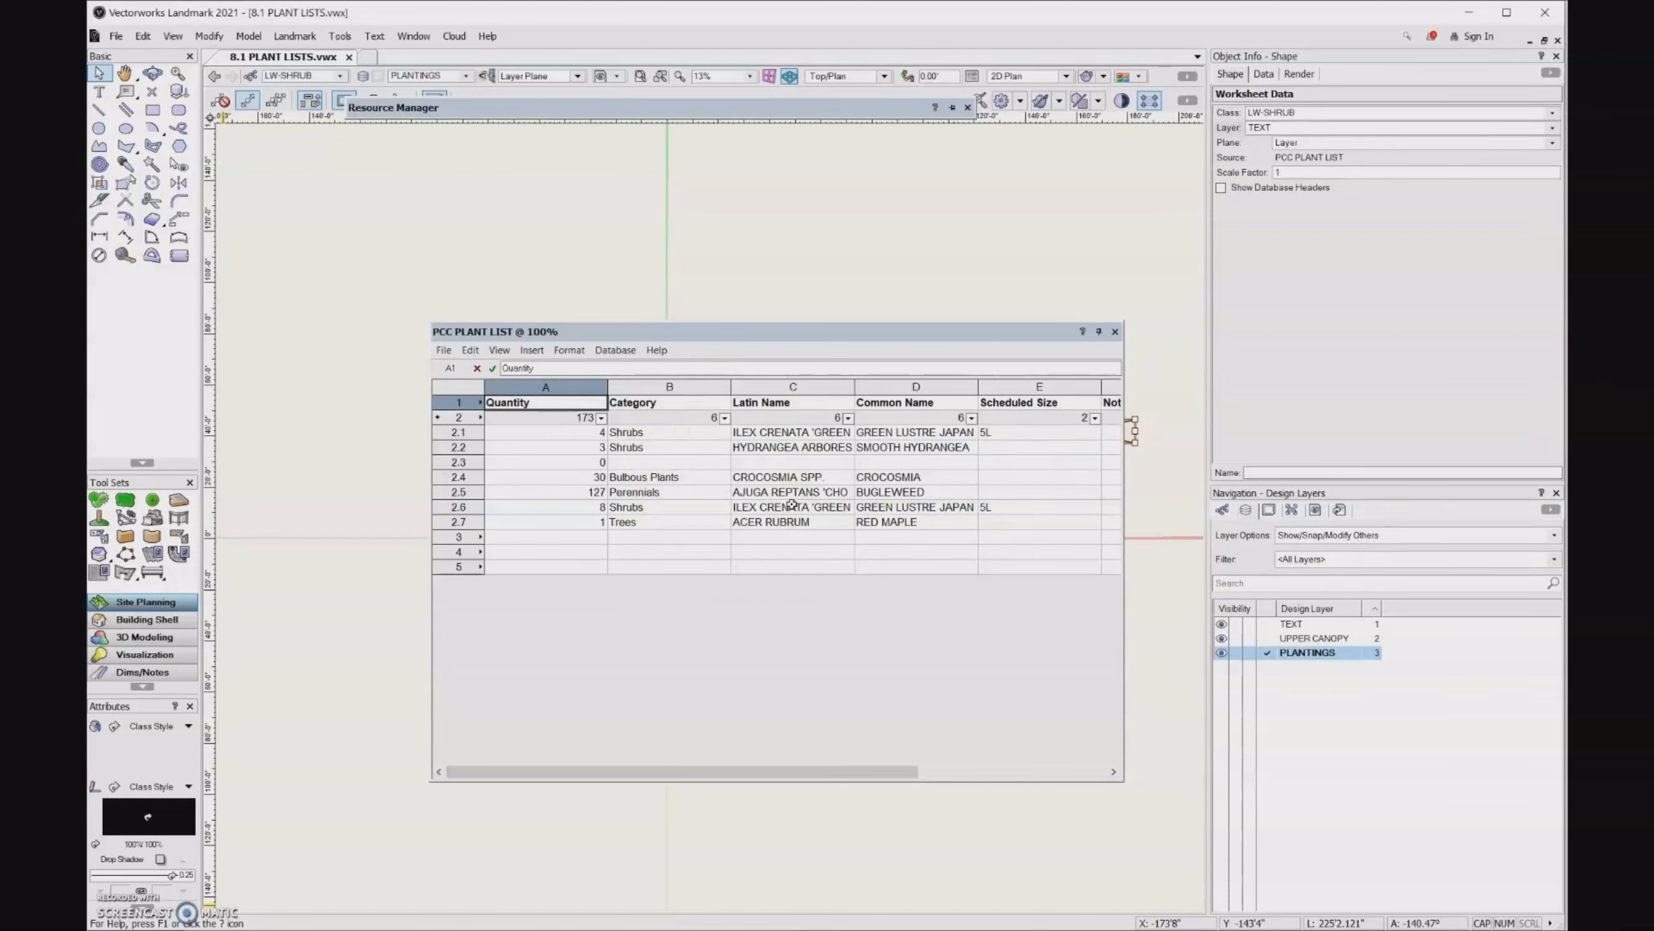
- Sort the plant list's Category column in descending order
click(726, 418)
click(726, 418)
click(711, 506)
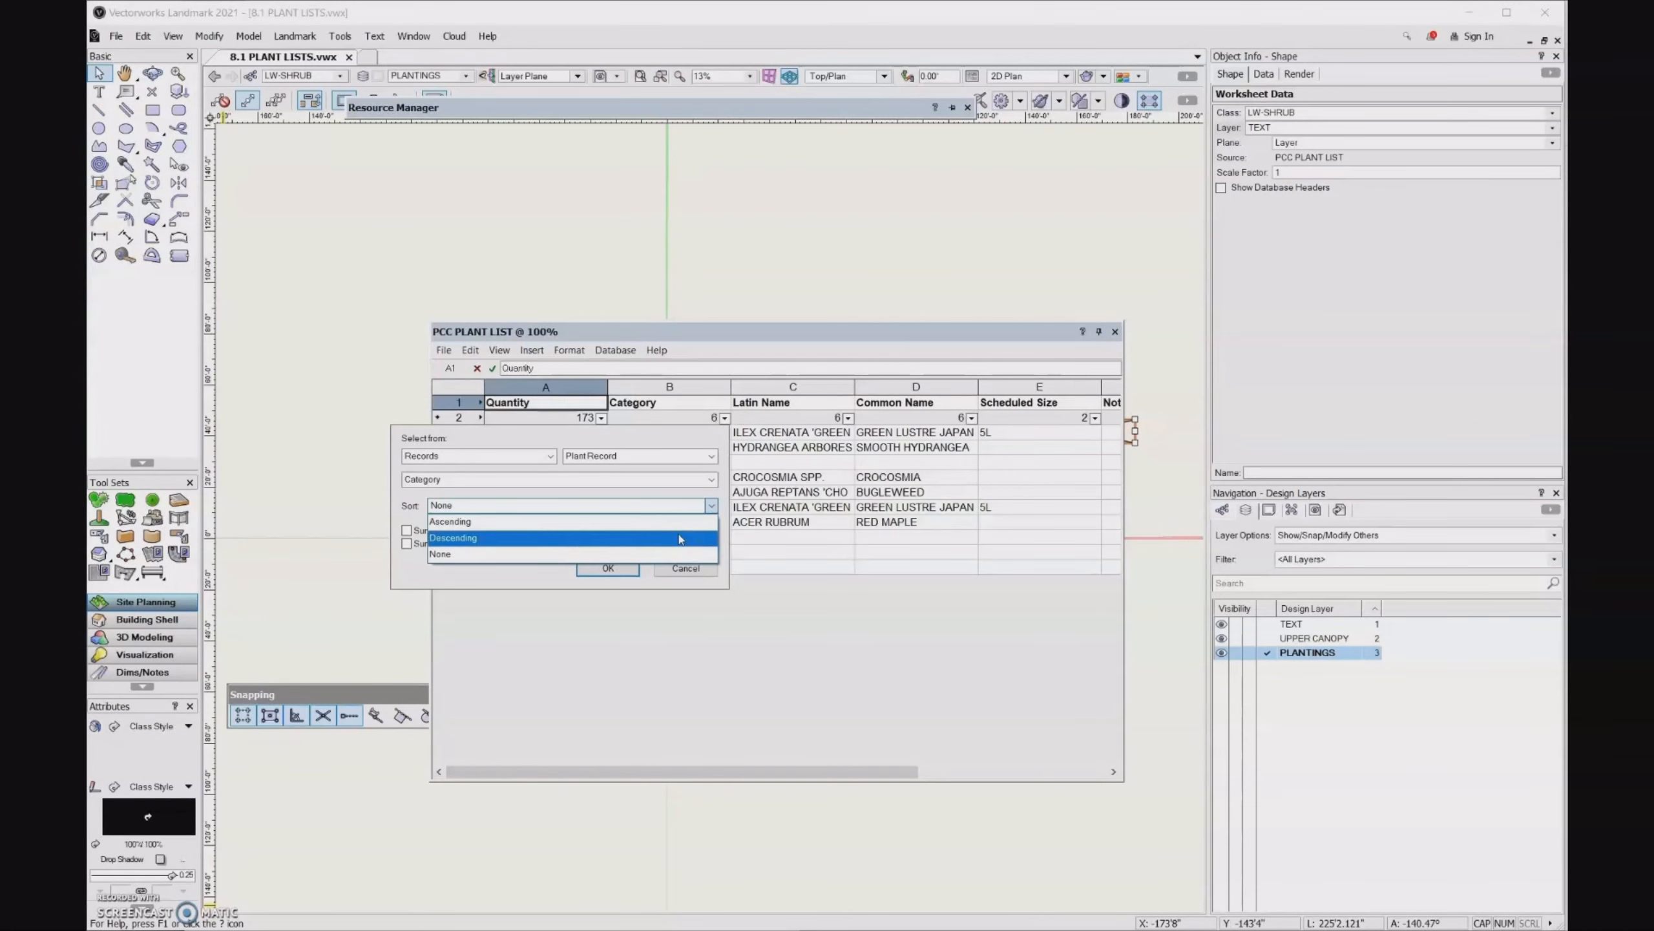
click(680, 542)
click(616, 569)
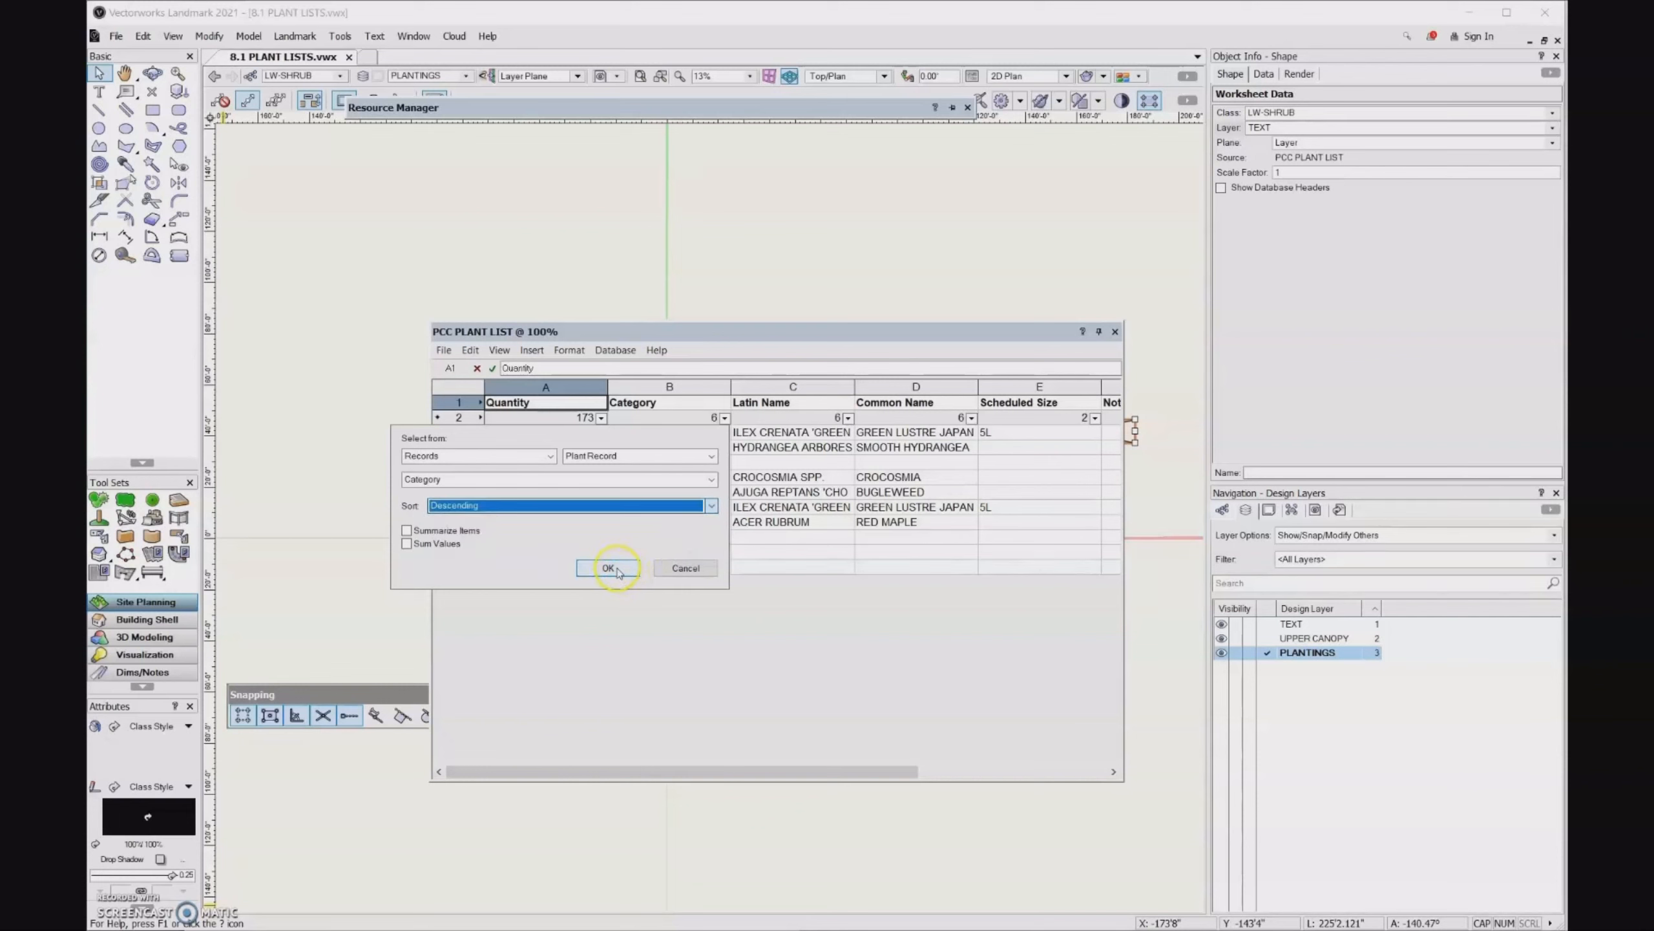
click(616, 569)
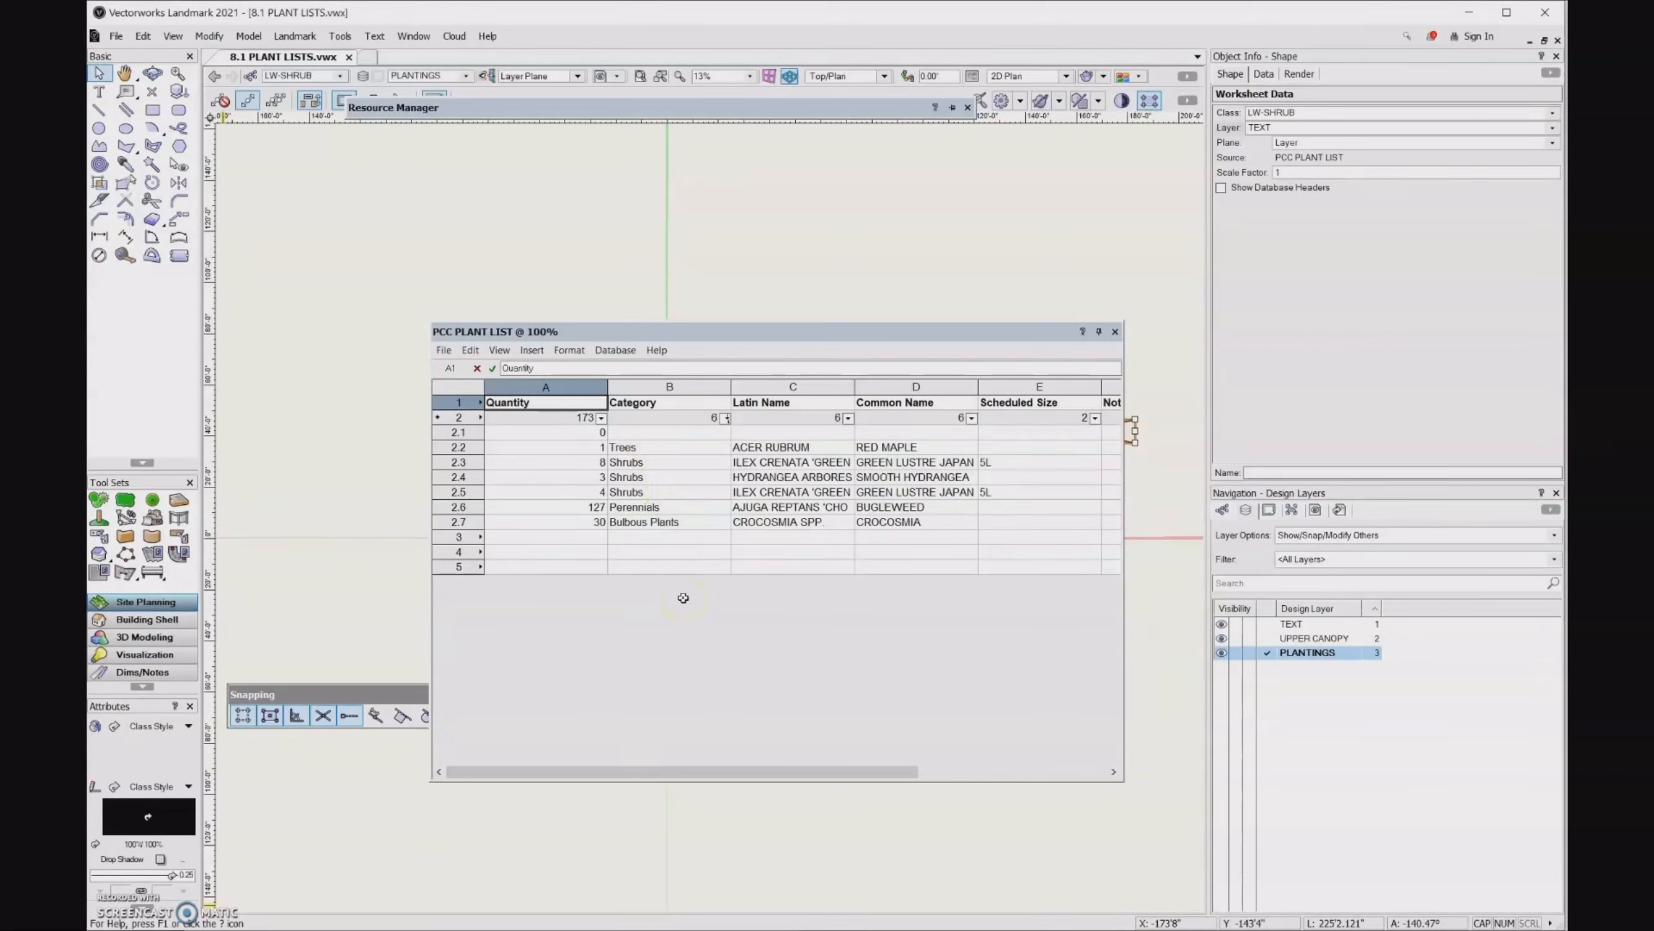
click(849, 418)
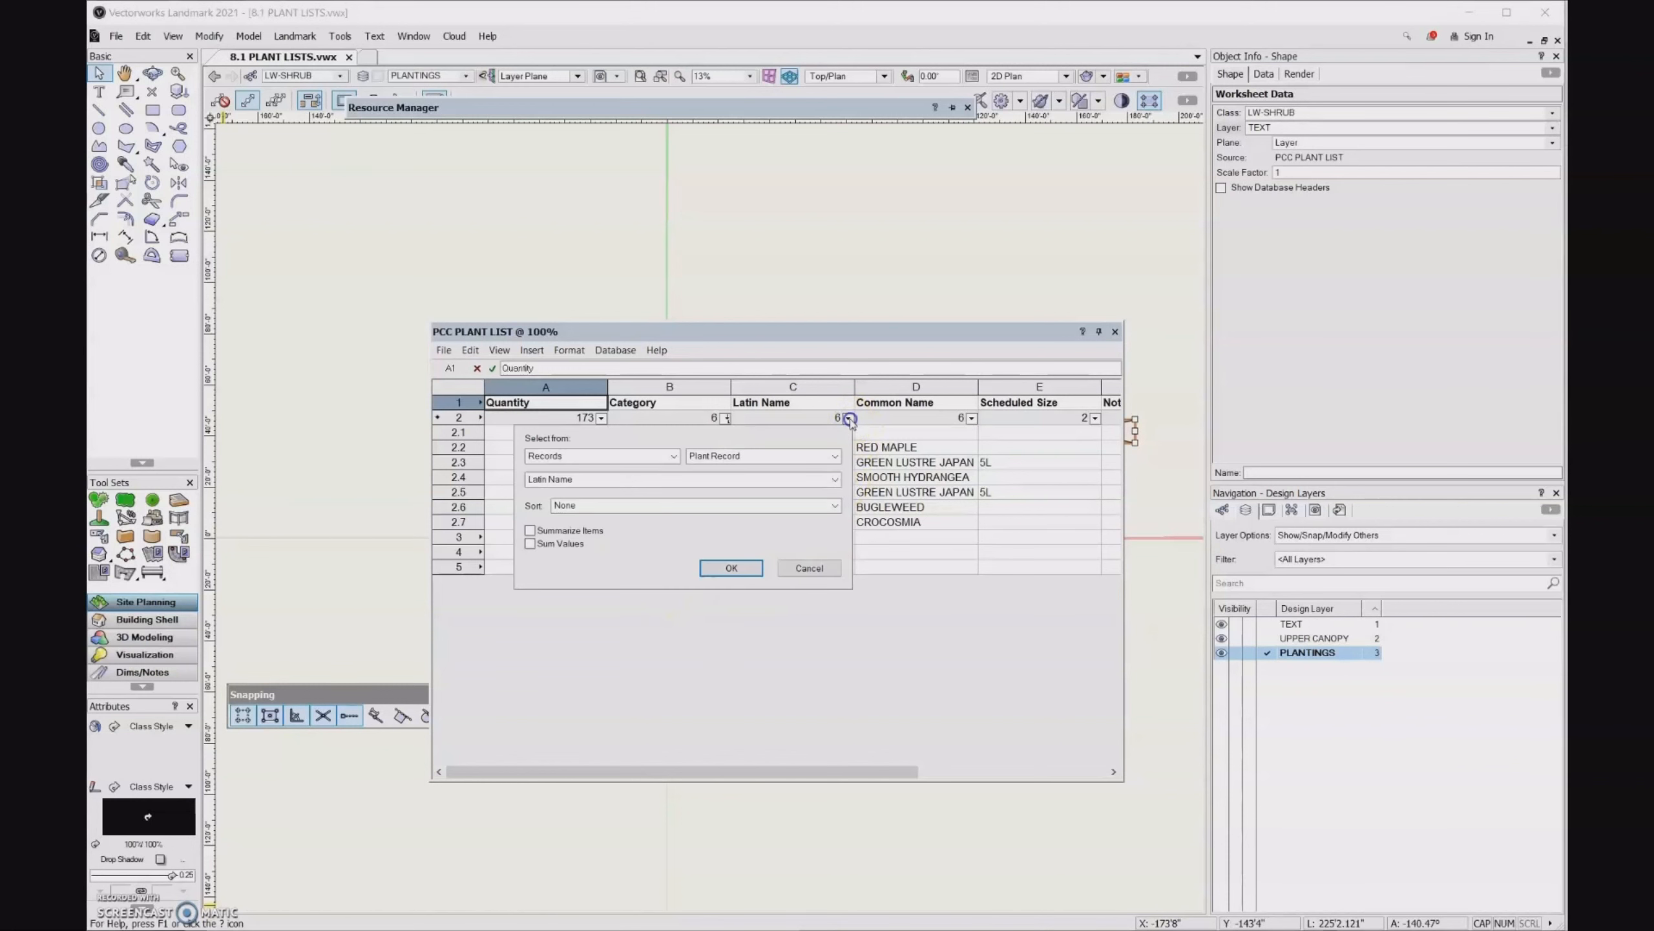
click(834, 506)
click(800, 527)
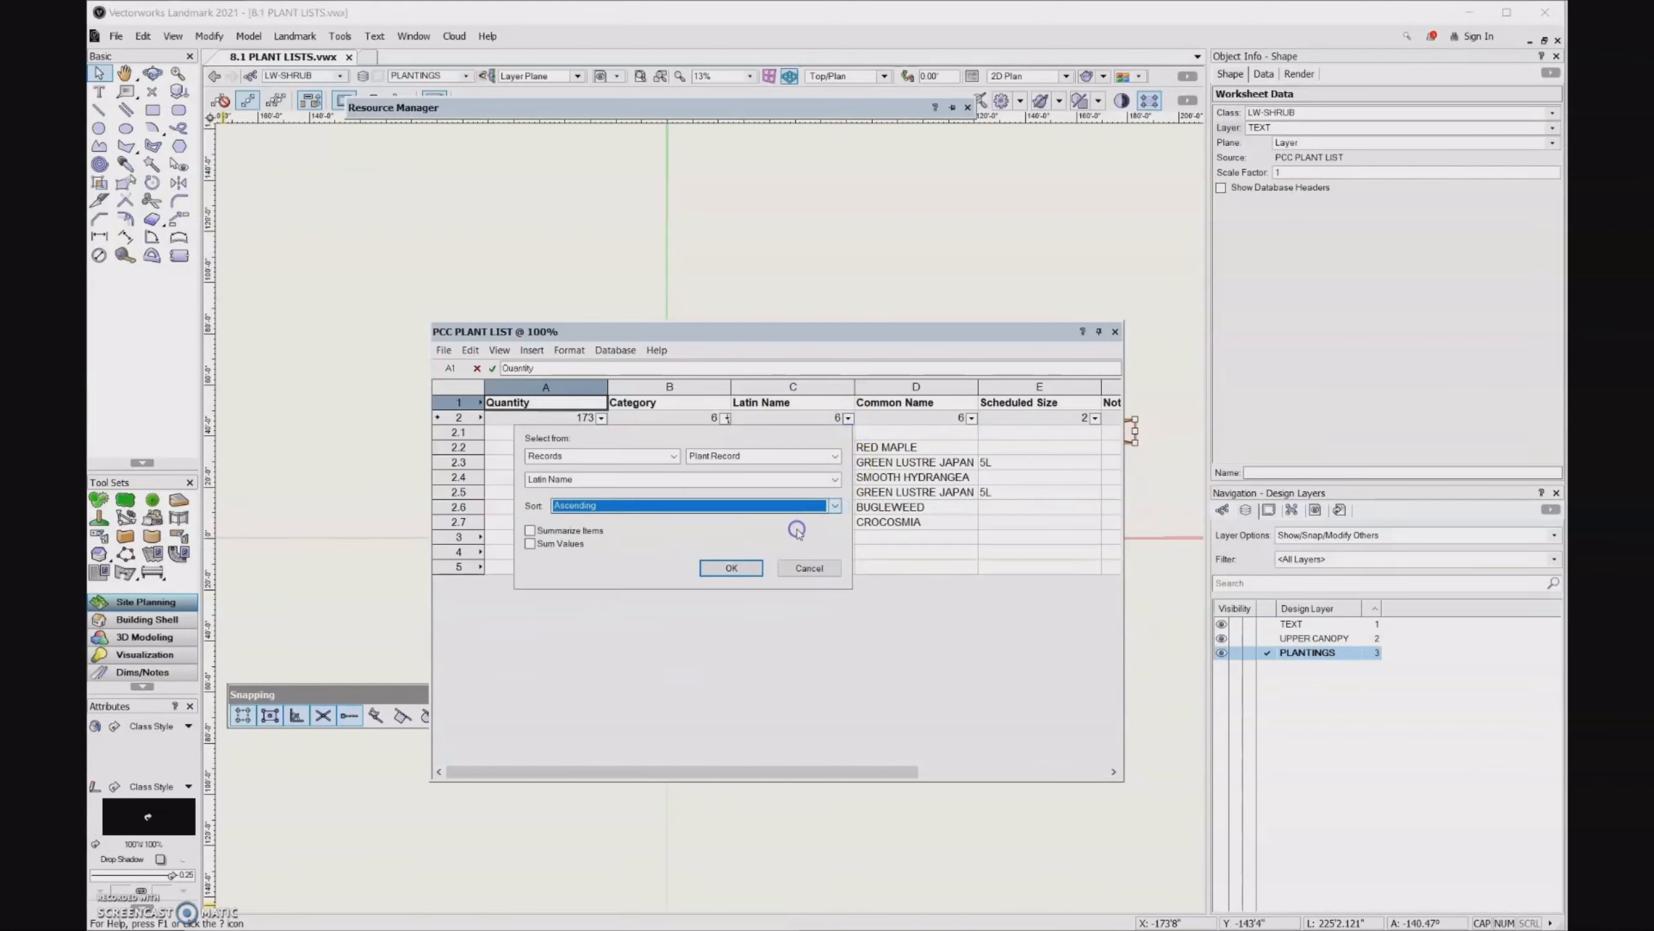
click(530, 531)
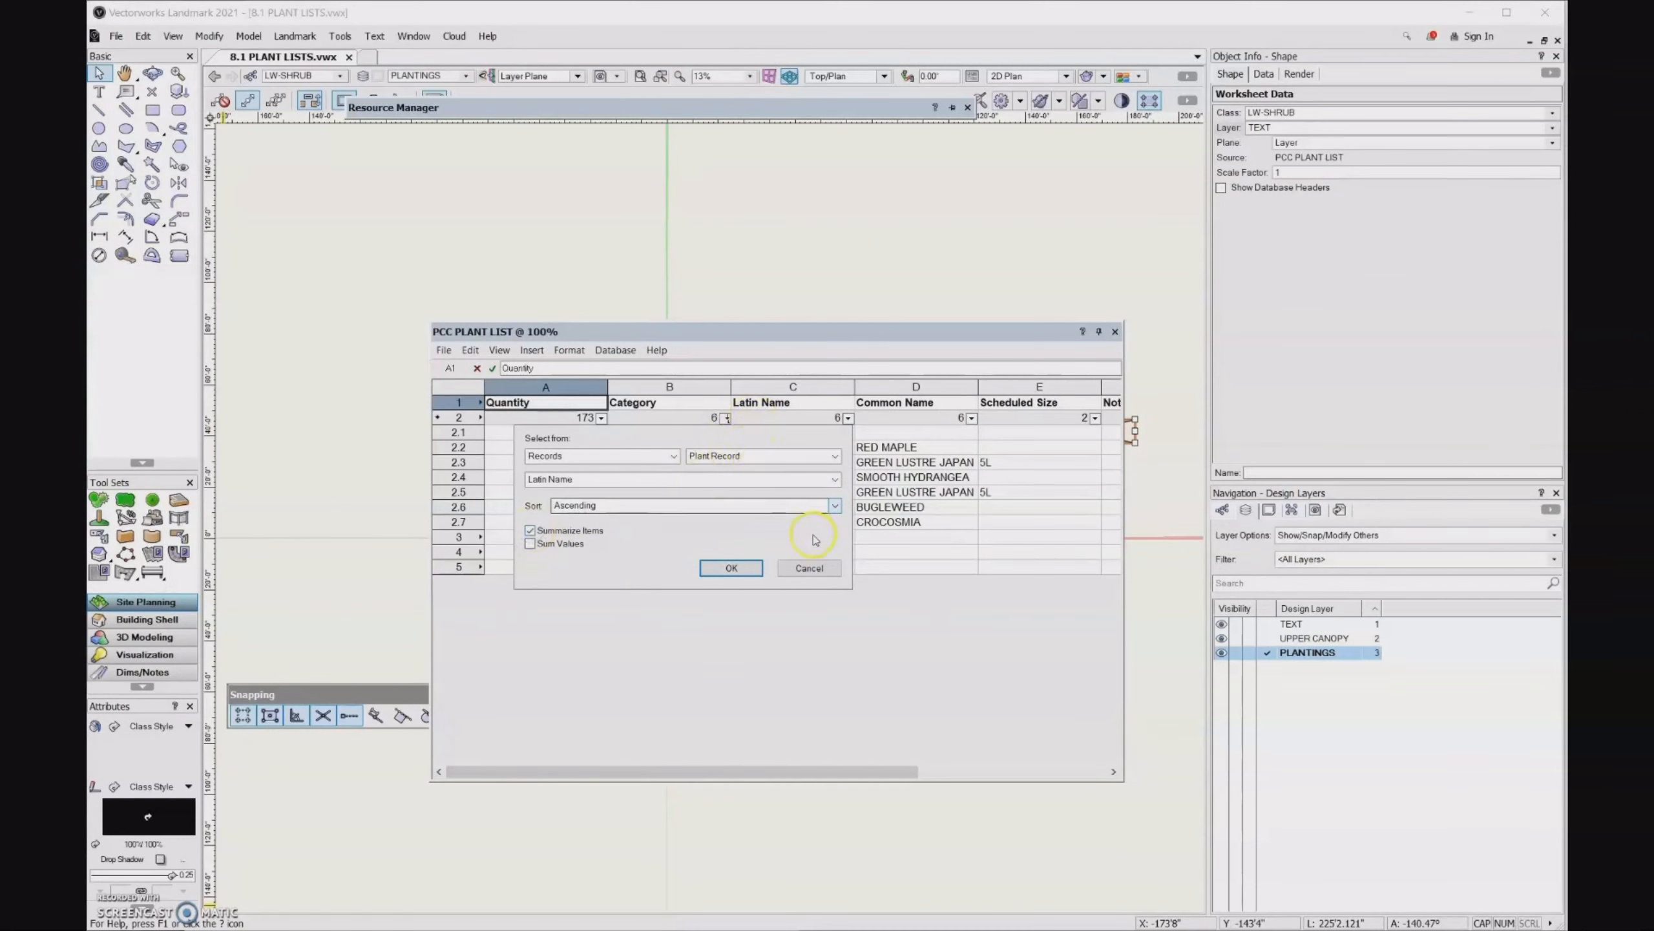
click(810, 568)
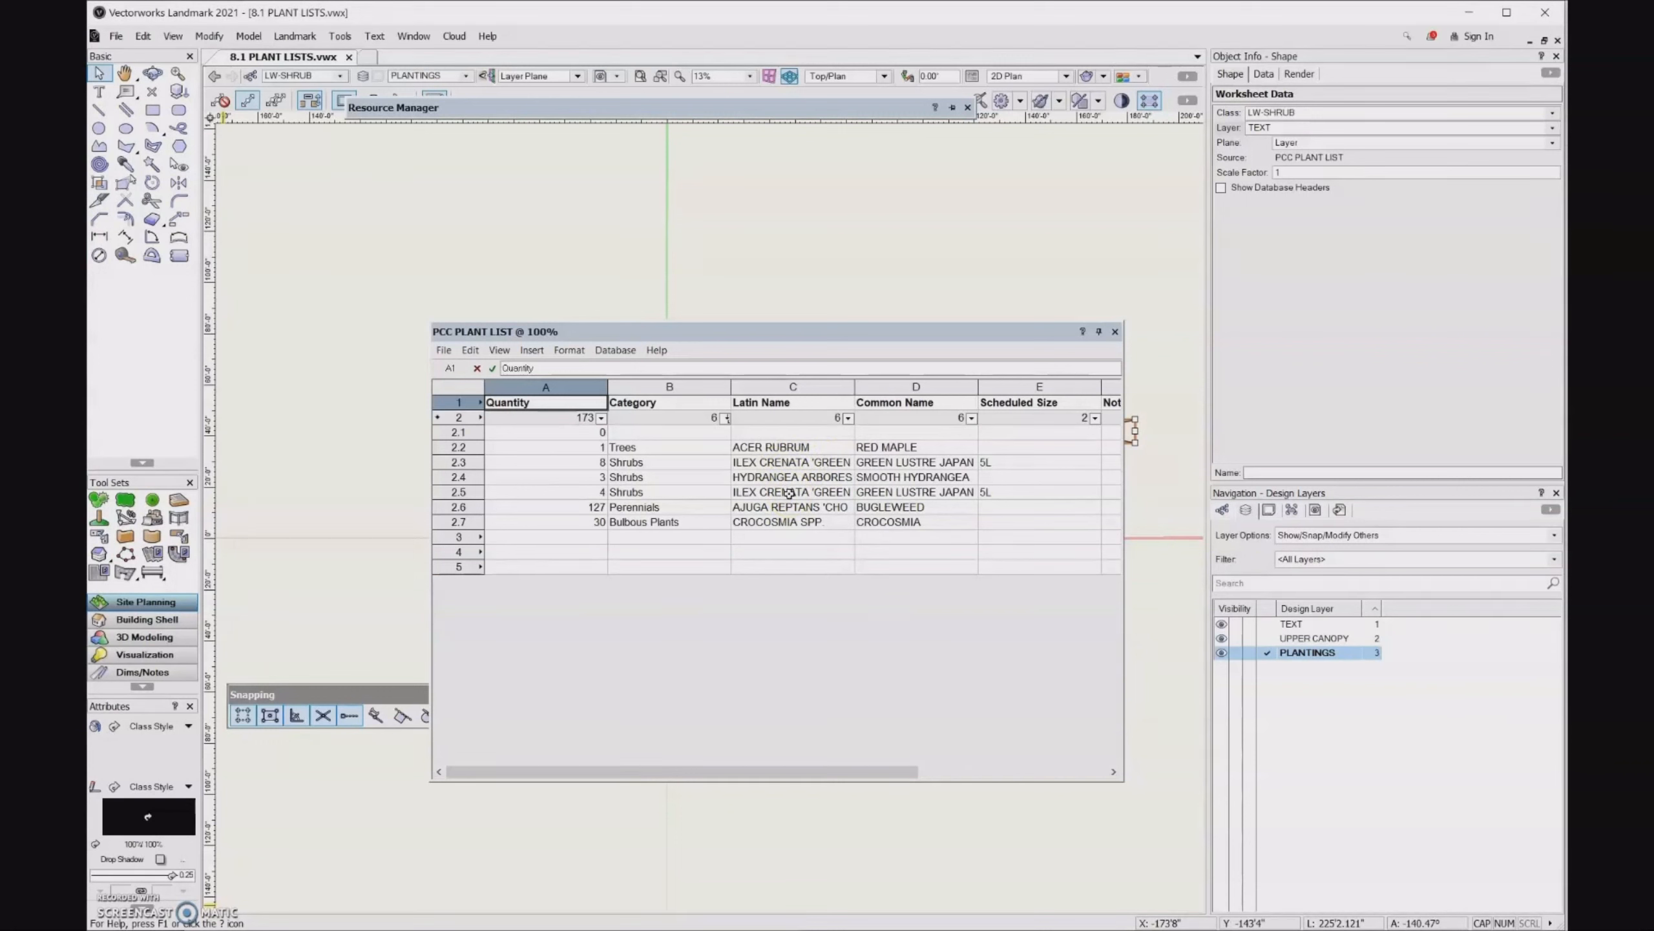
- Sort the Latin Name column in ascending order and summarize its items to merge duplicate plants
click(847, 419)
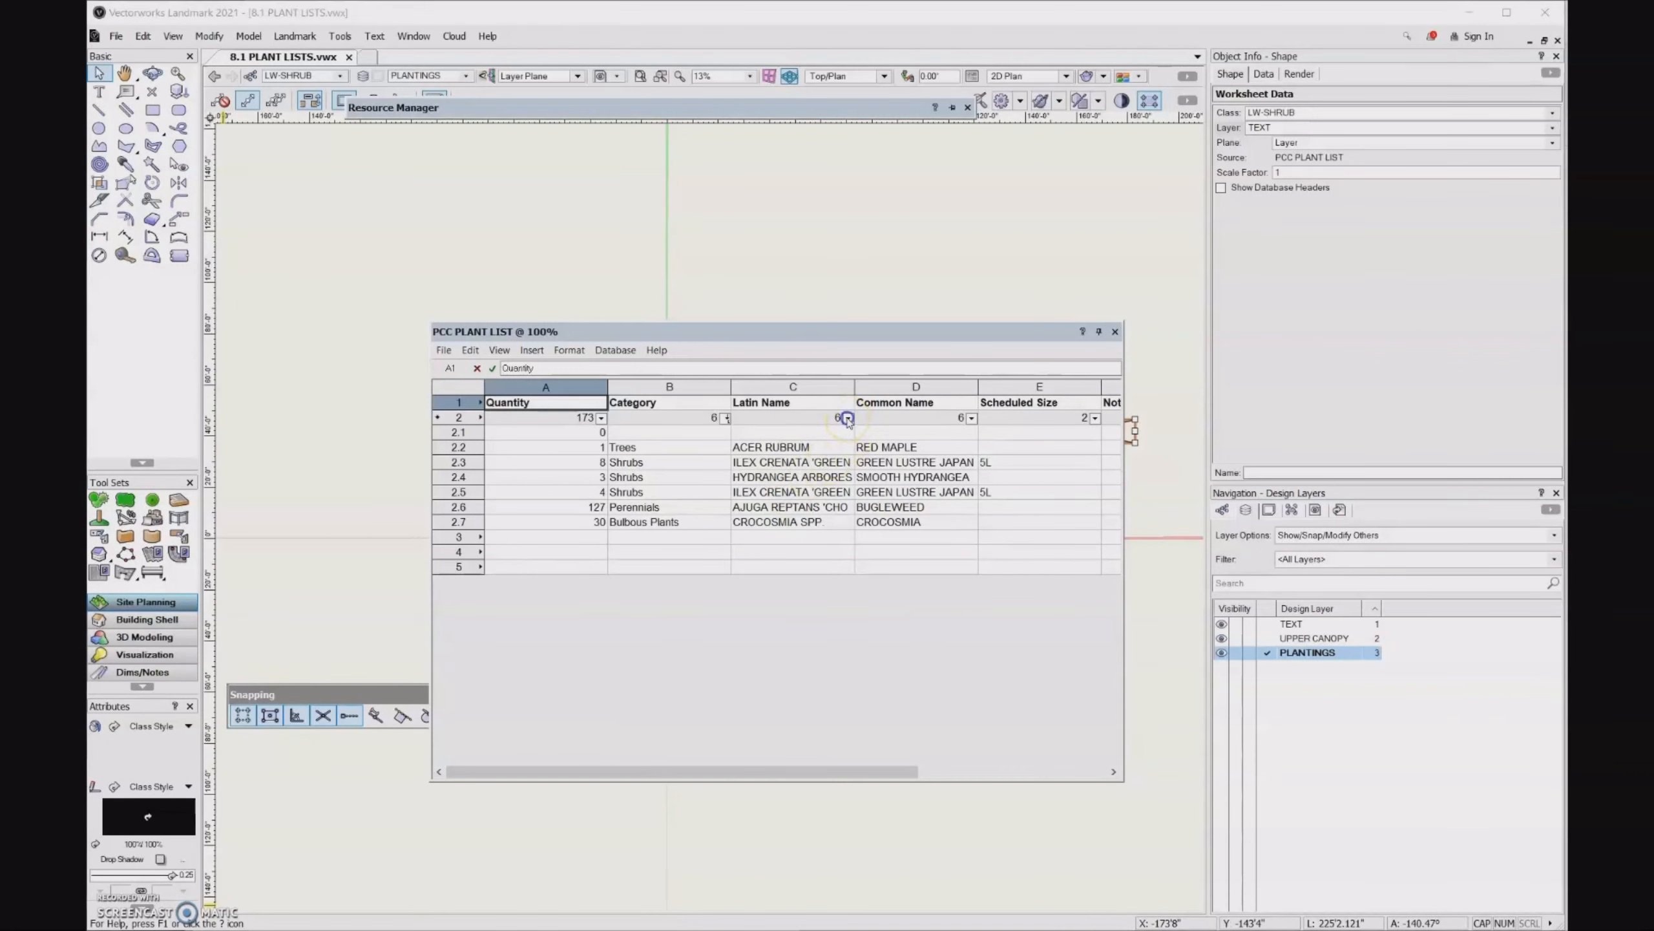
click(760, 507)
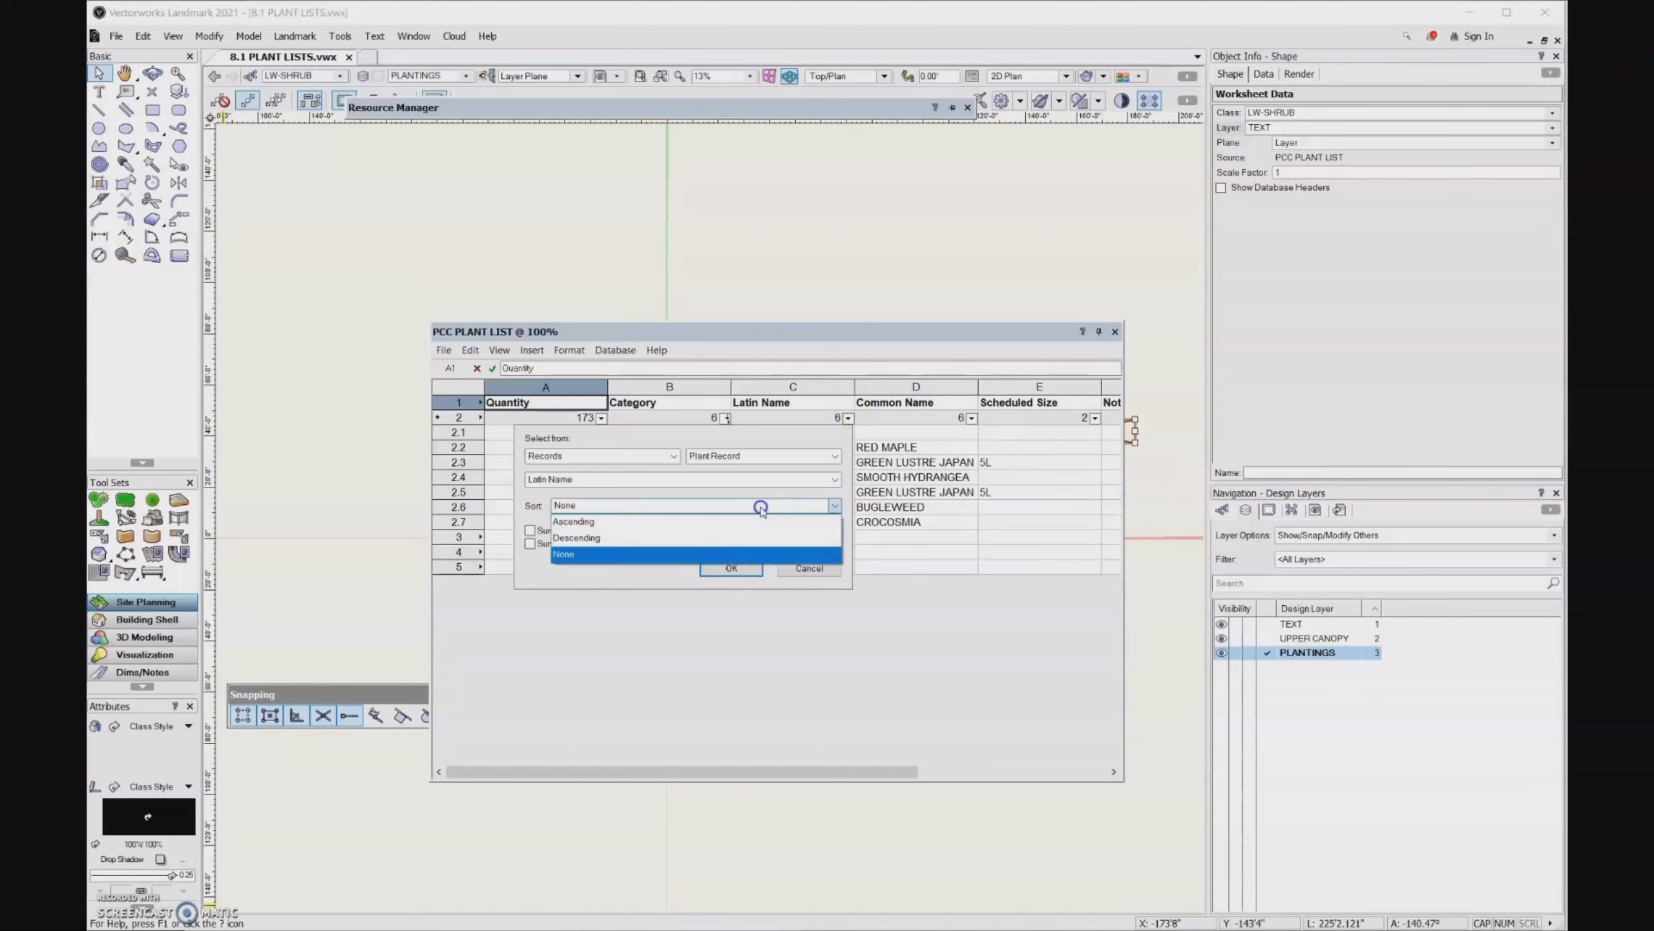
click(735, 529)
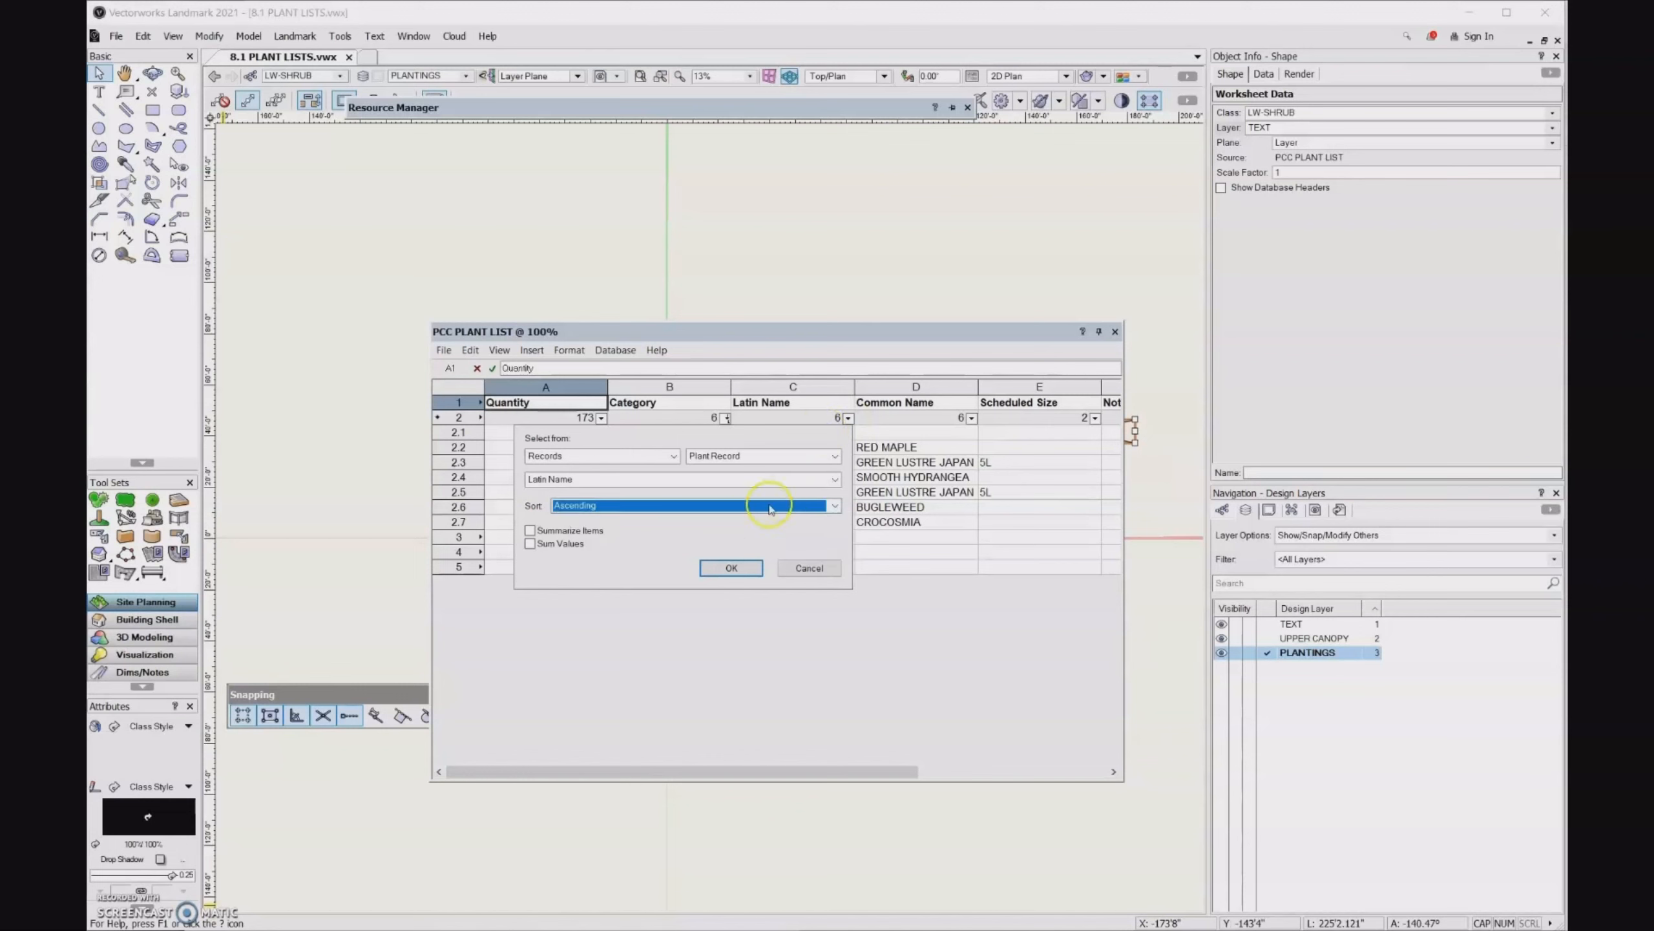
click(529, 531)
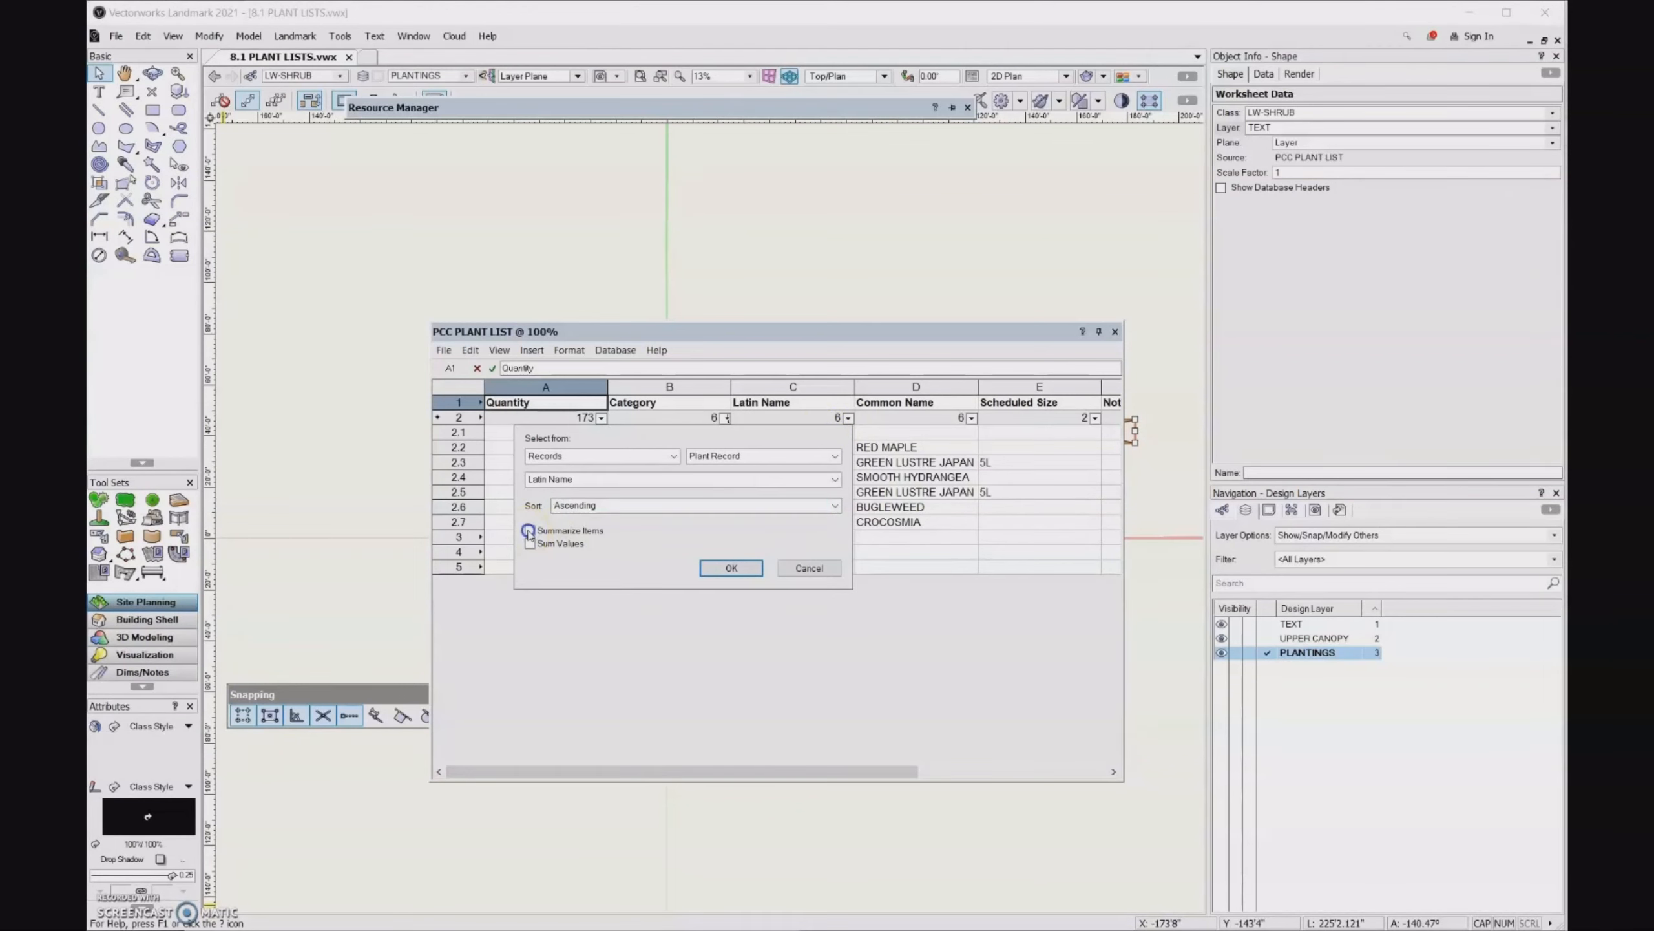
click(732, 567)
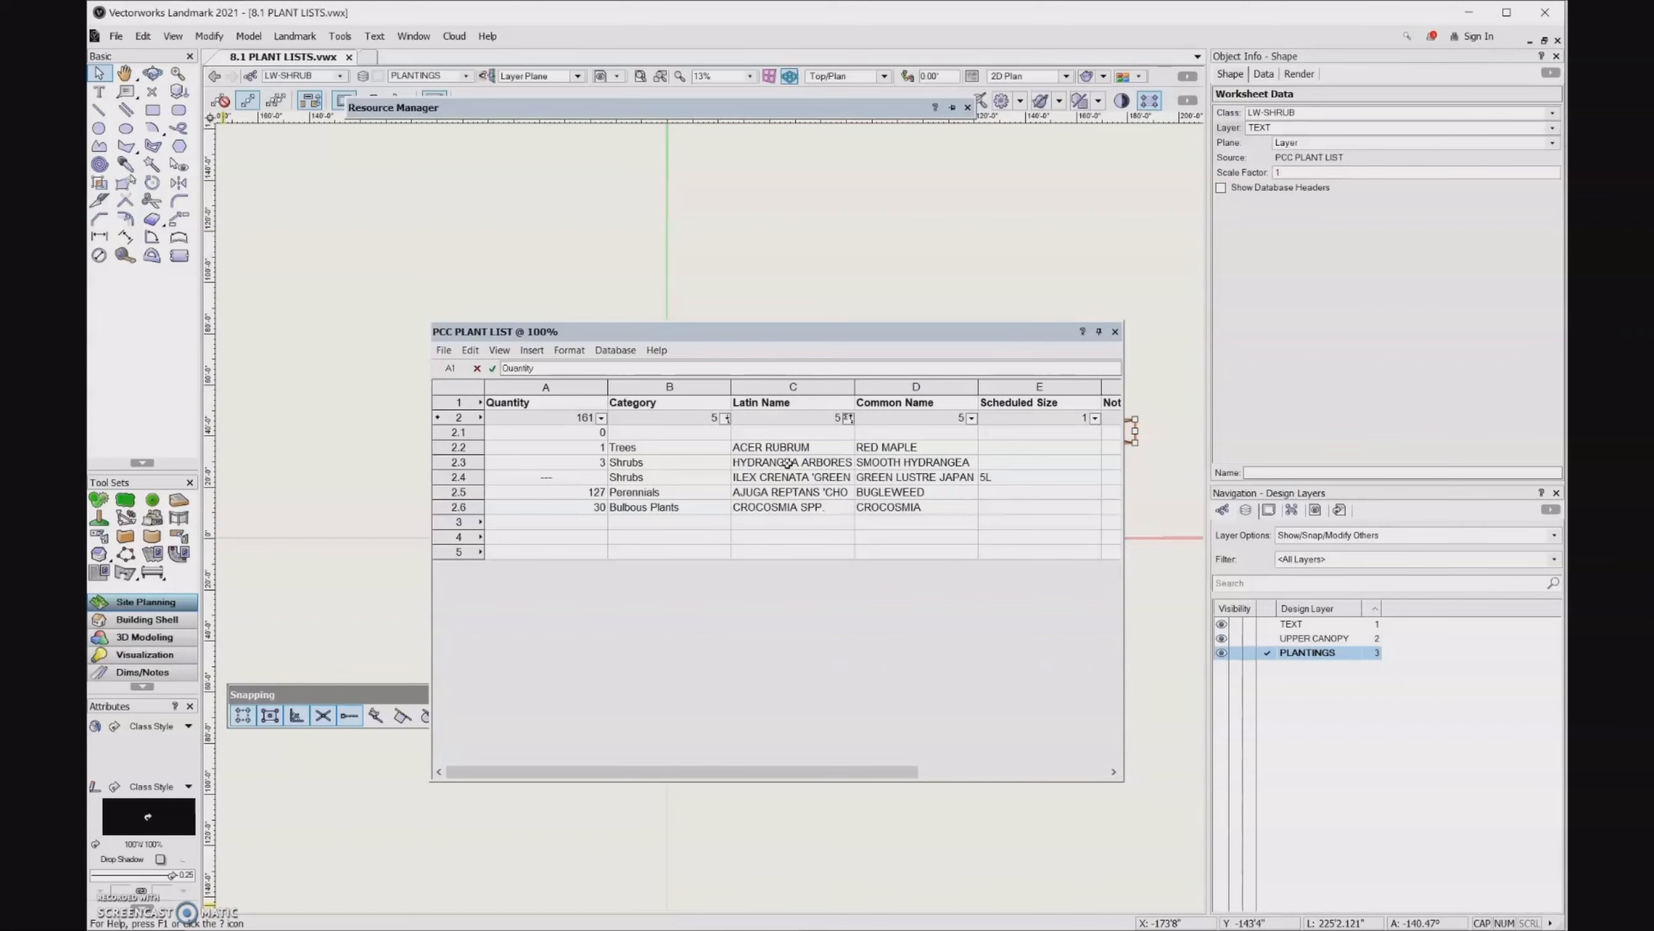
click(531, 409)
click(600, 418)
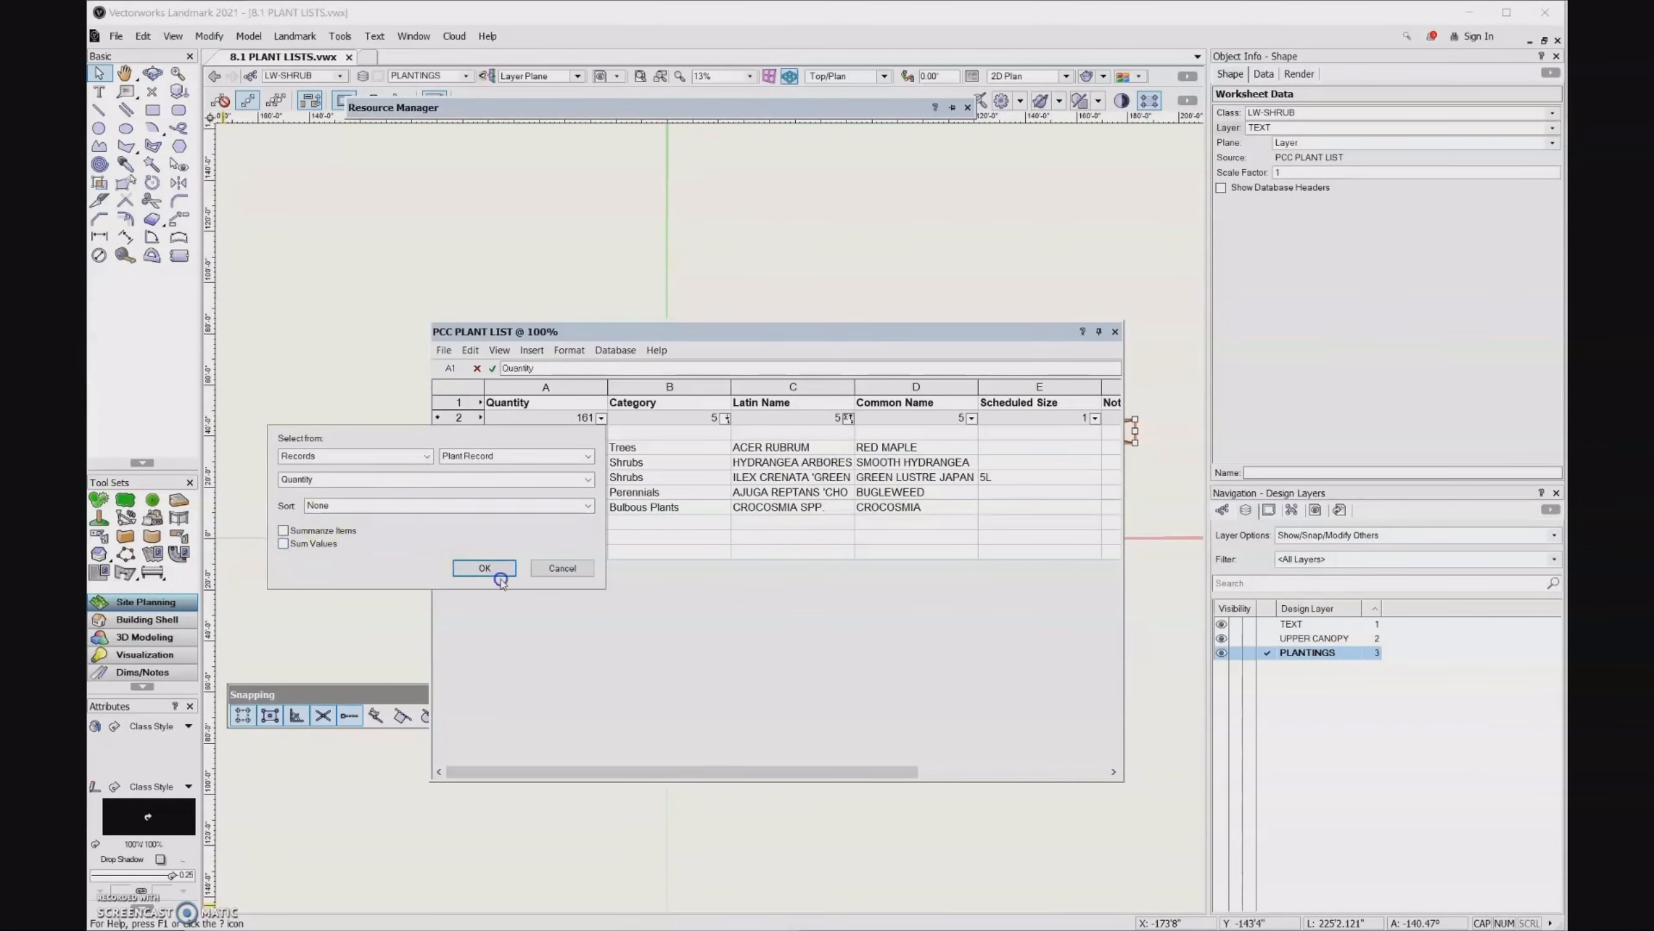
click(557, 567)
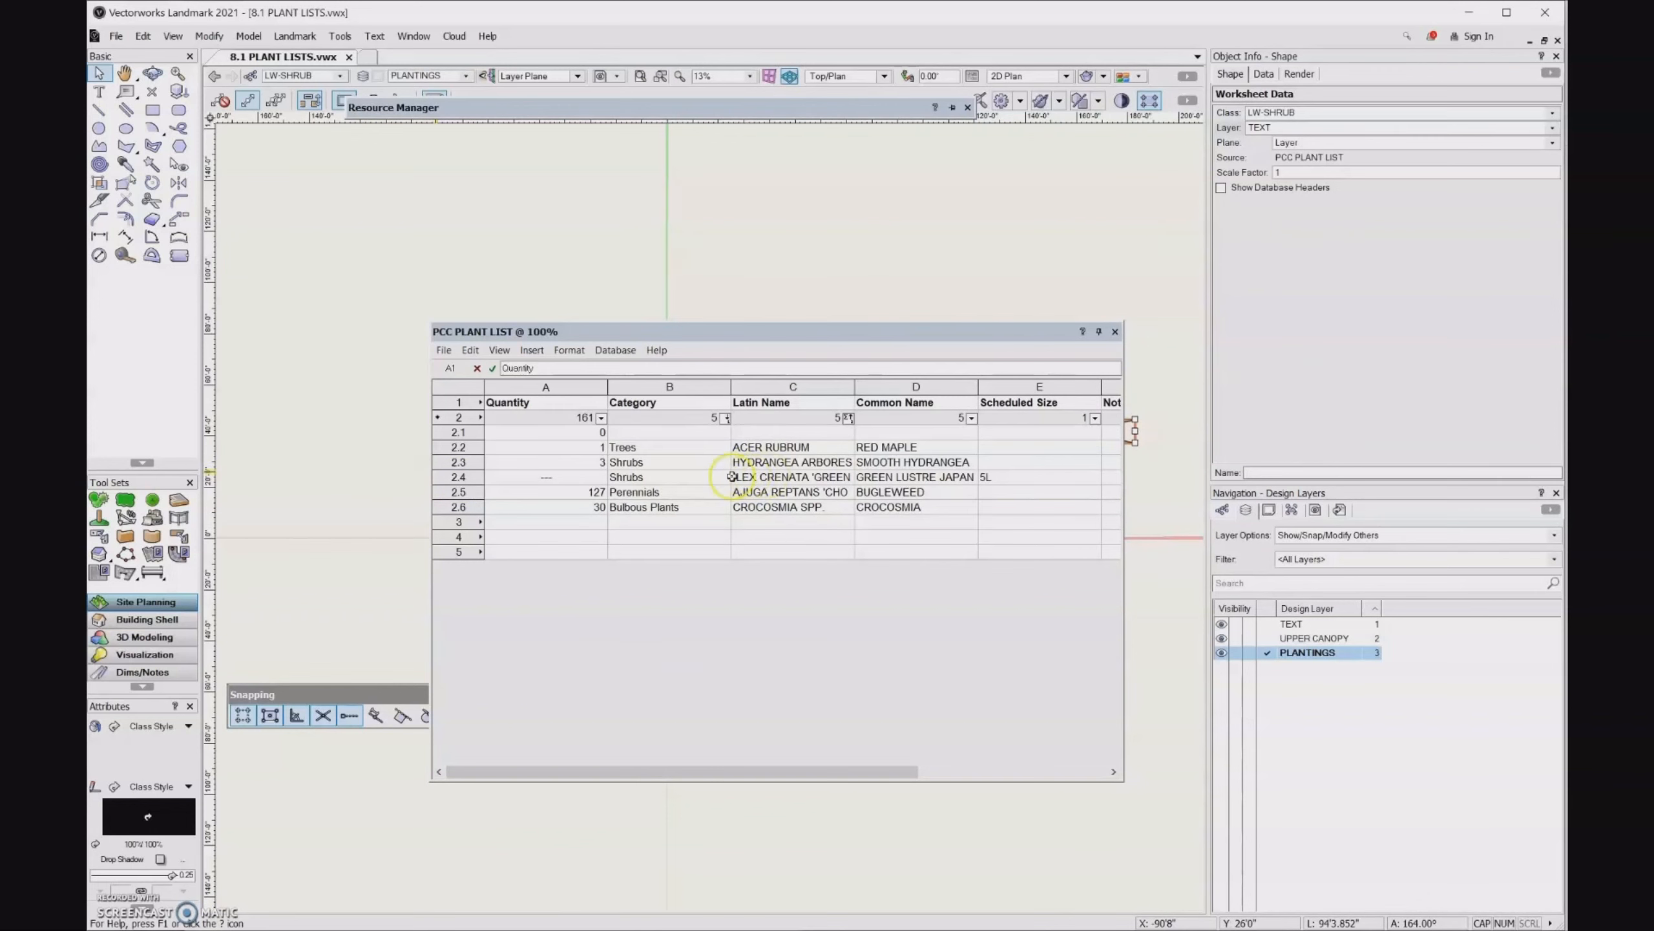
- Turn on Sum Values for the Quantity column of the plant list
click(603, 420)
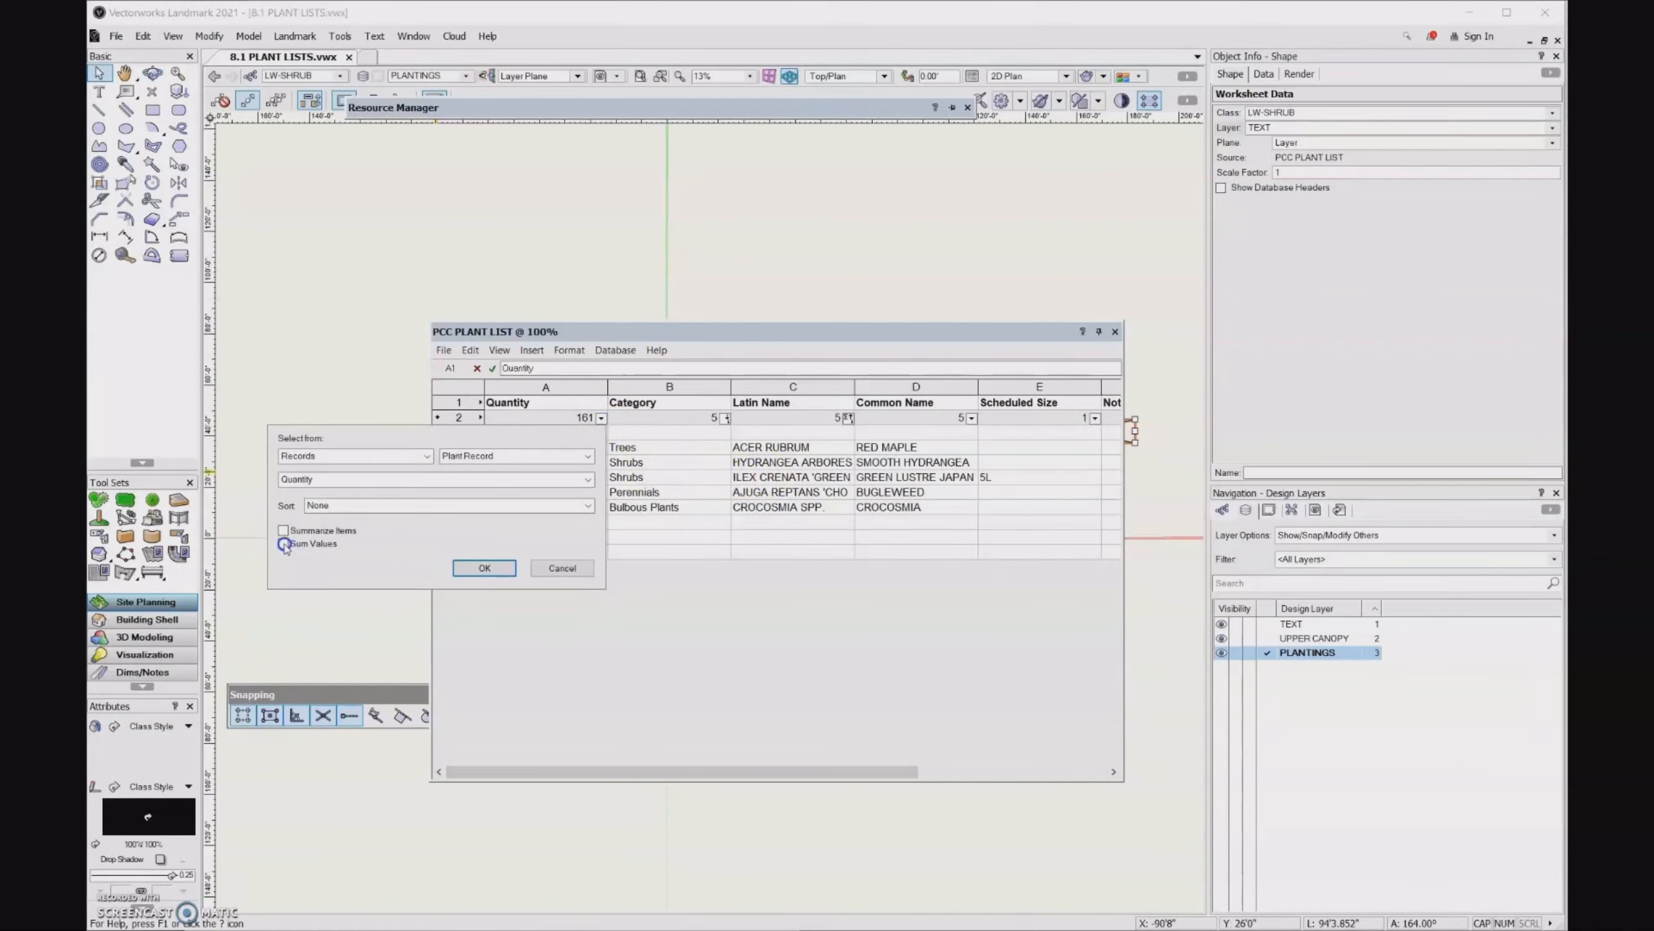
click(283, 544)
click(483, 568)
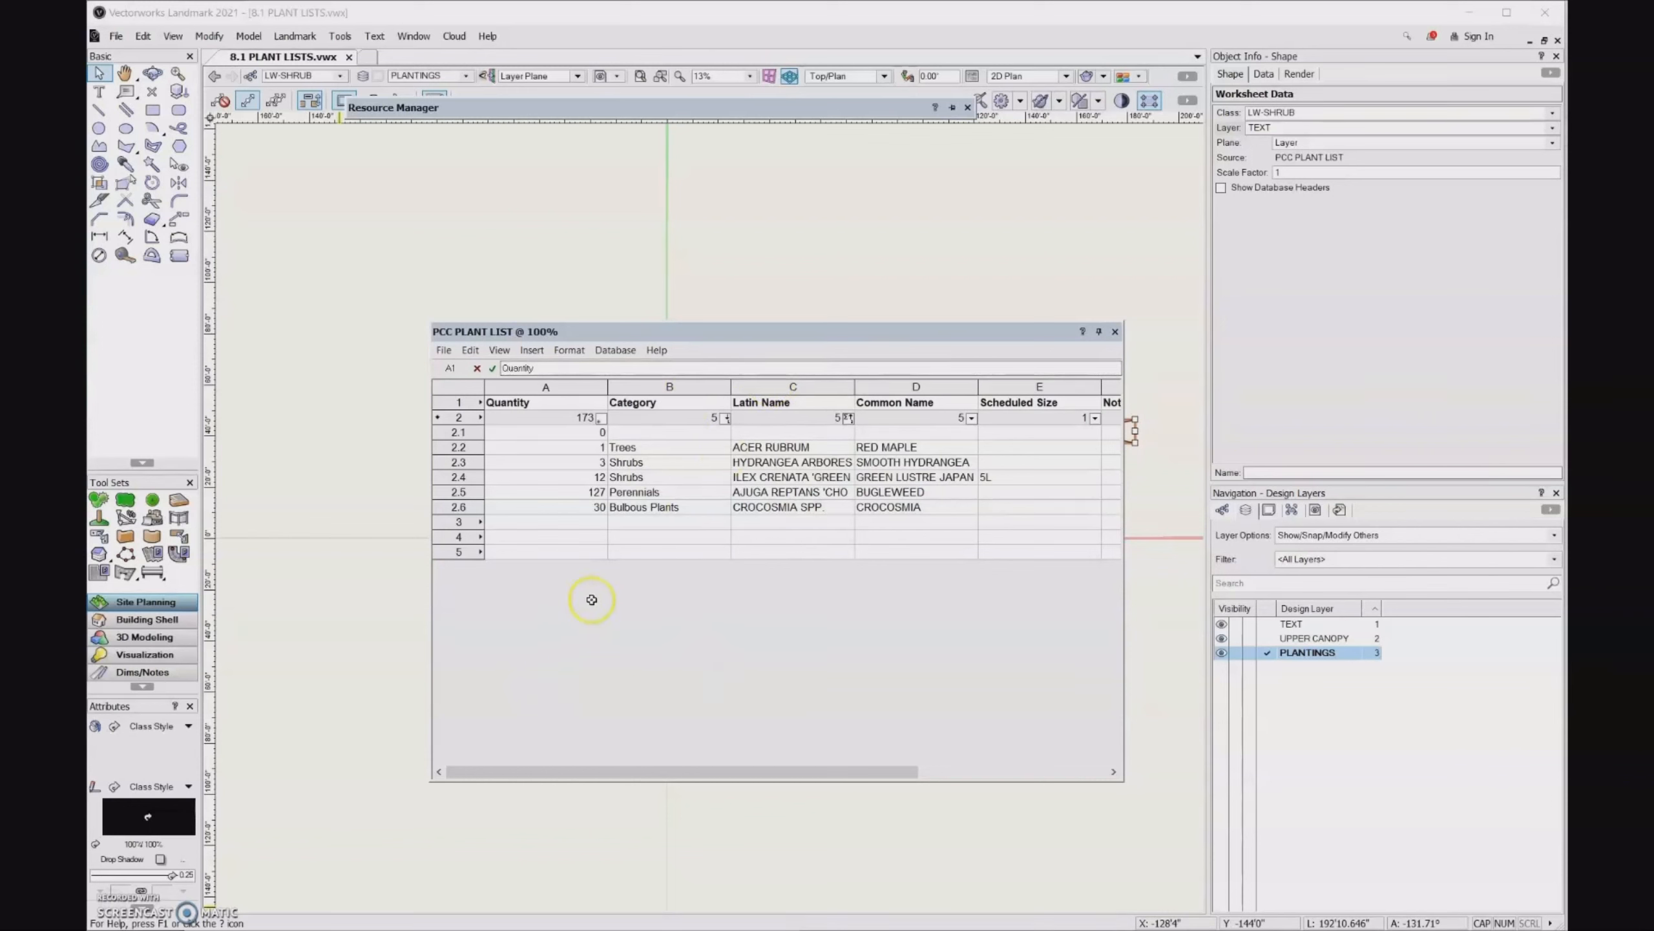
- Narrow the Quantity and Category columns so they just fit their contents
click(542, 399)
click(570, 387)
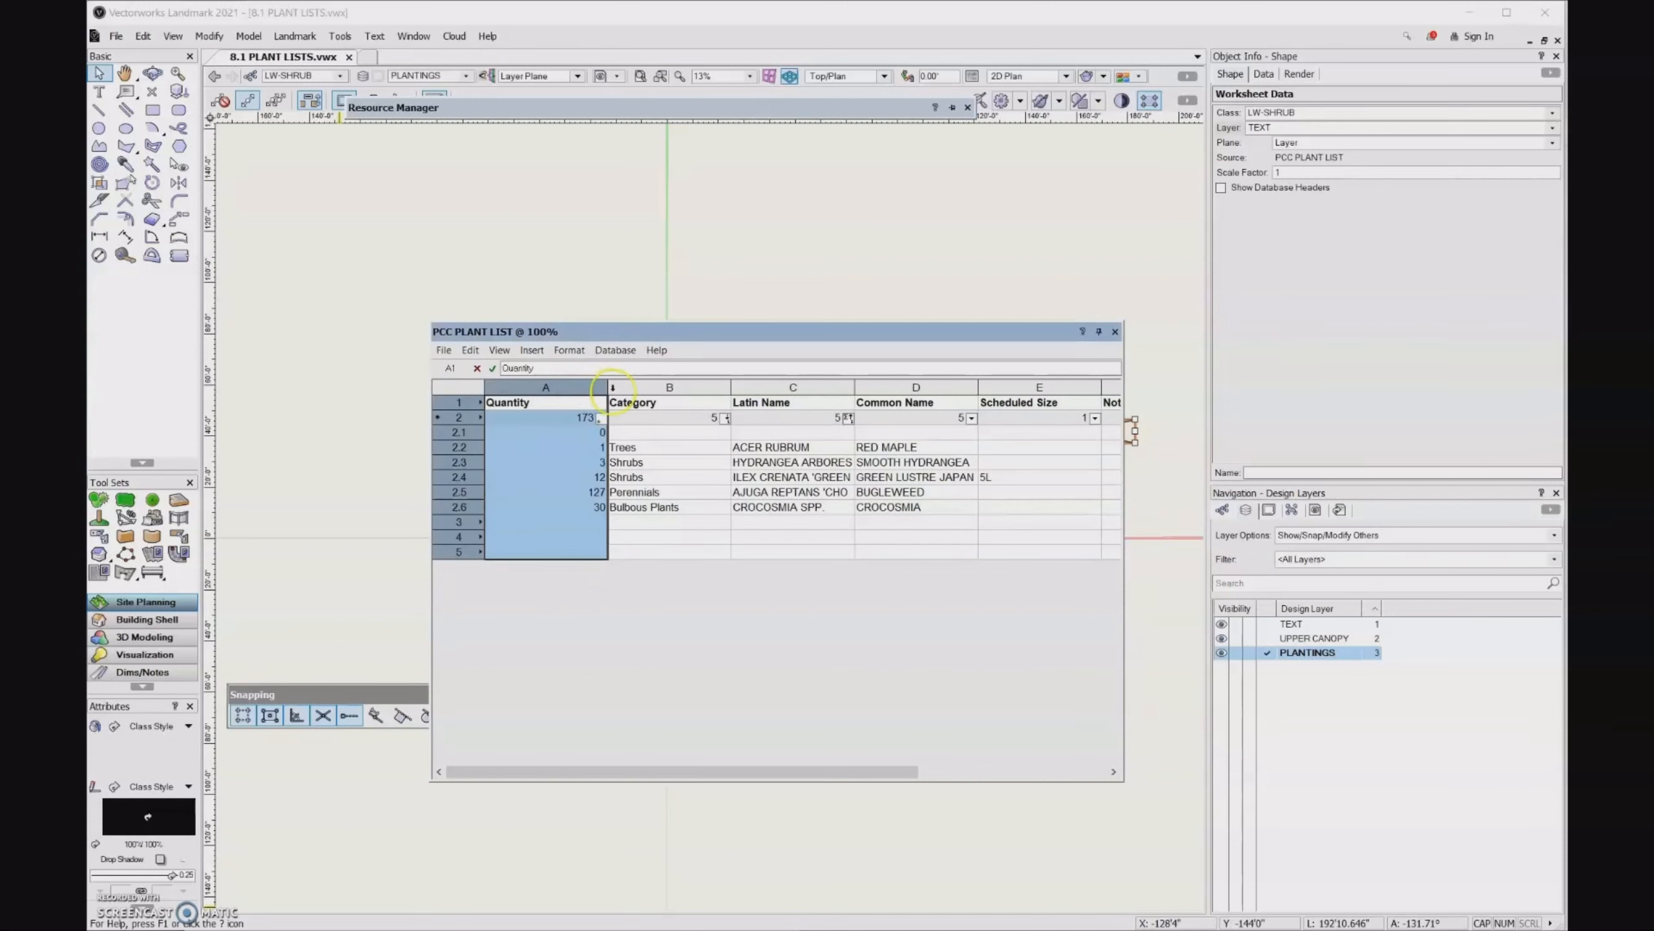
drag(608, 390, 536, 390)
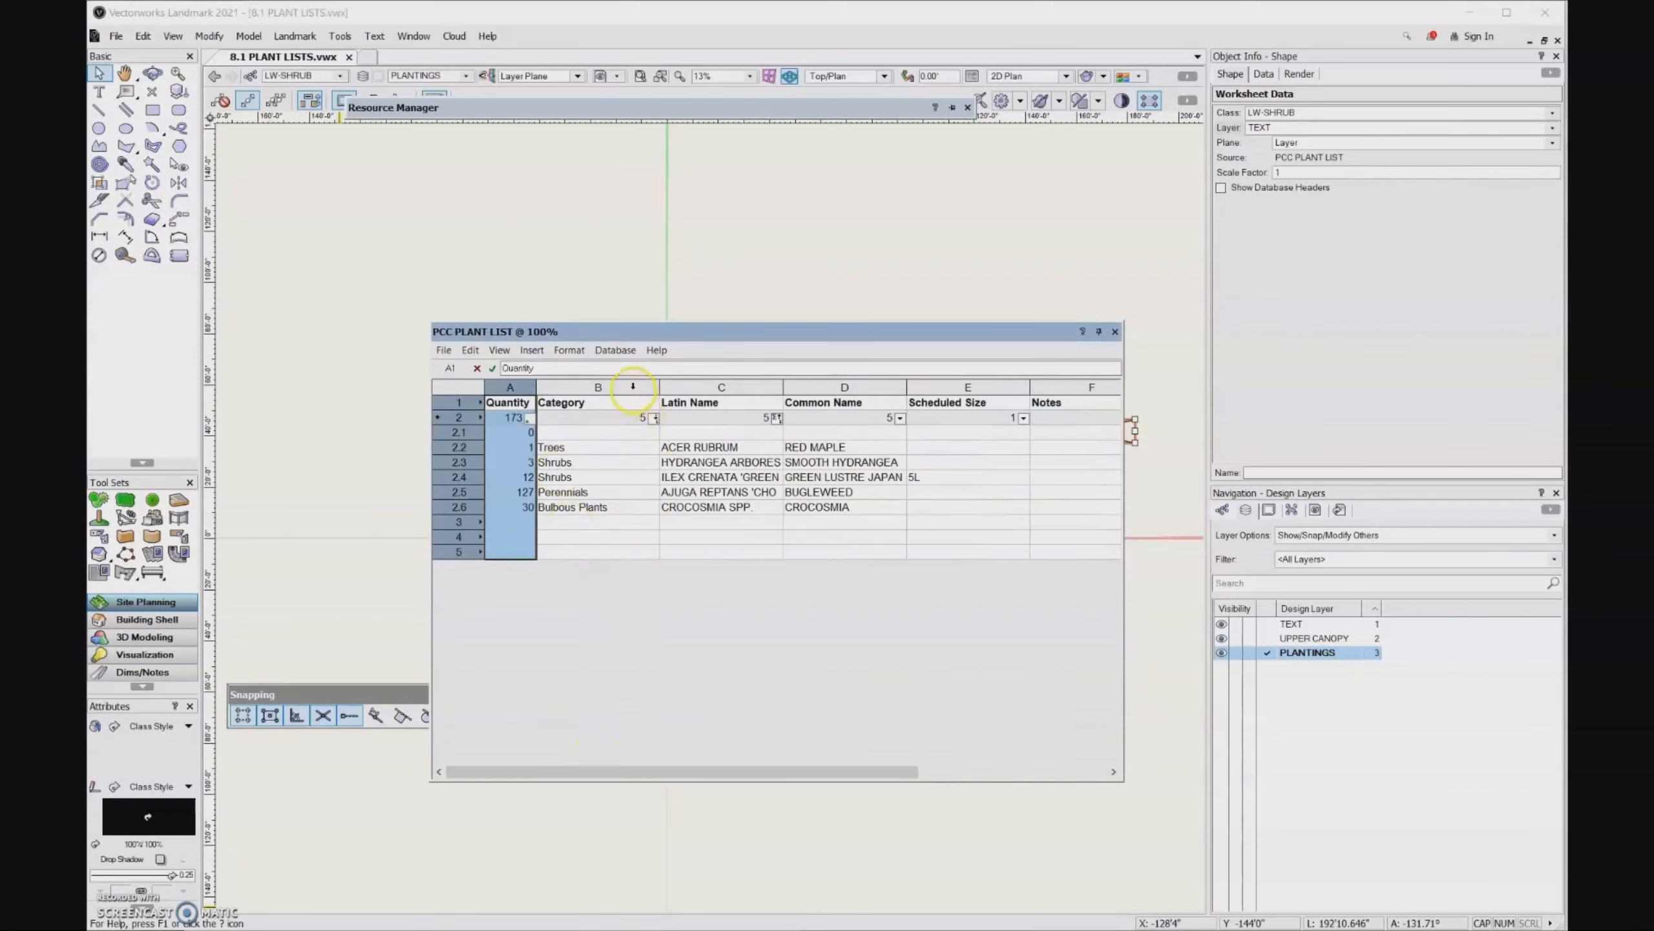
click(642, 387)
drag(661, 384, 614, 400)
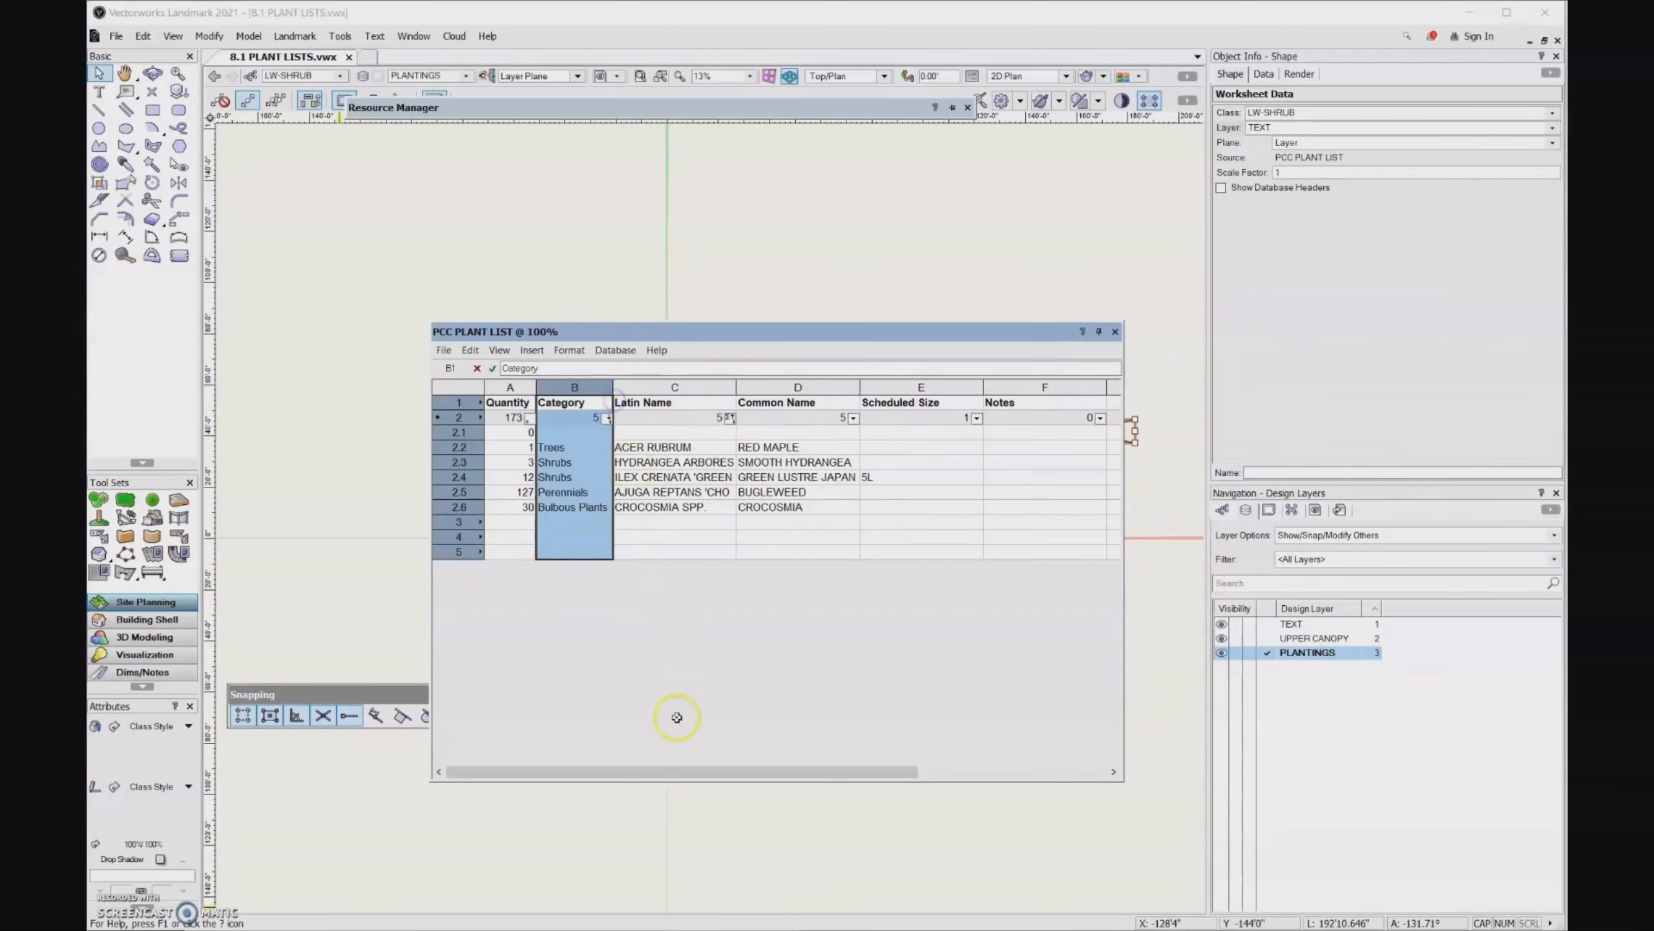
click(770, 632)
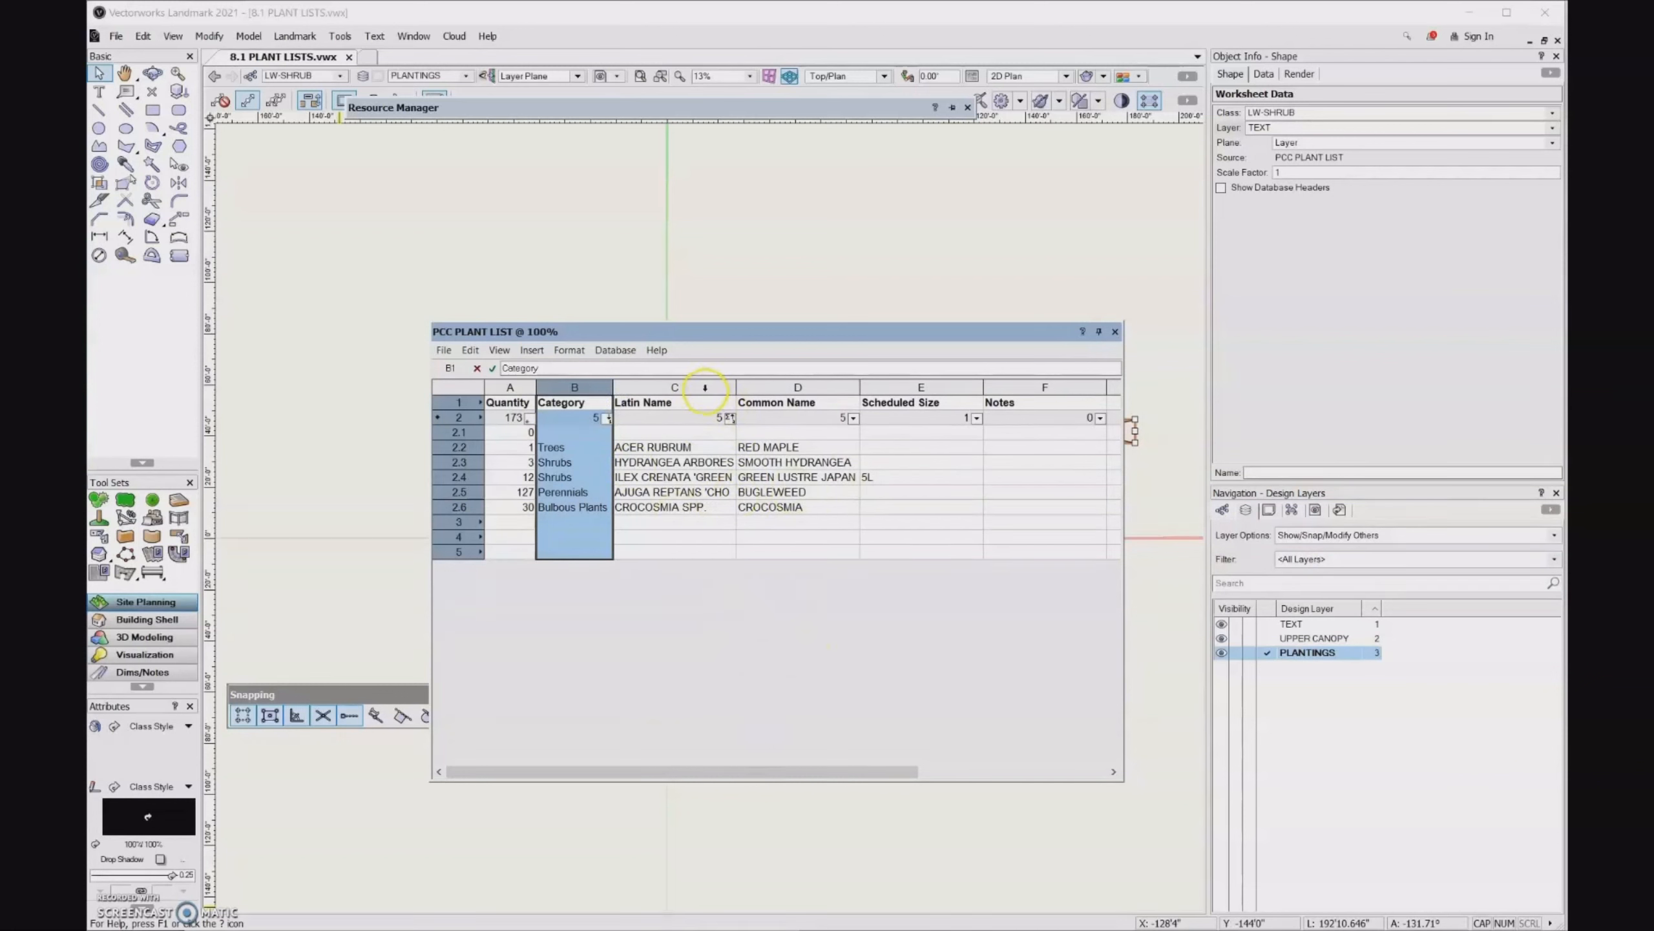
- Widen the Latin Name and Common Name columns together and enable text wrapping in their cells
drag(704, 387, 768, 446)
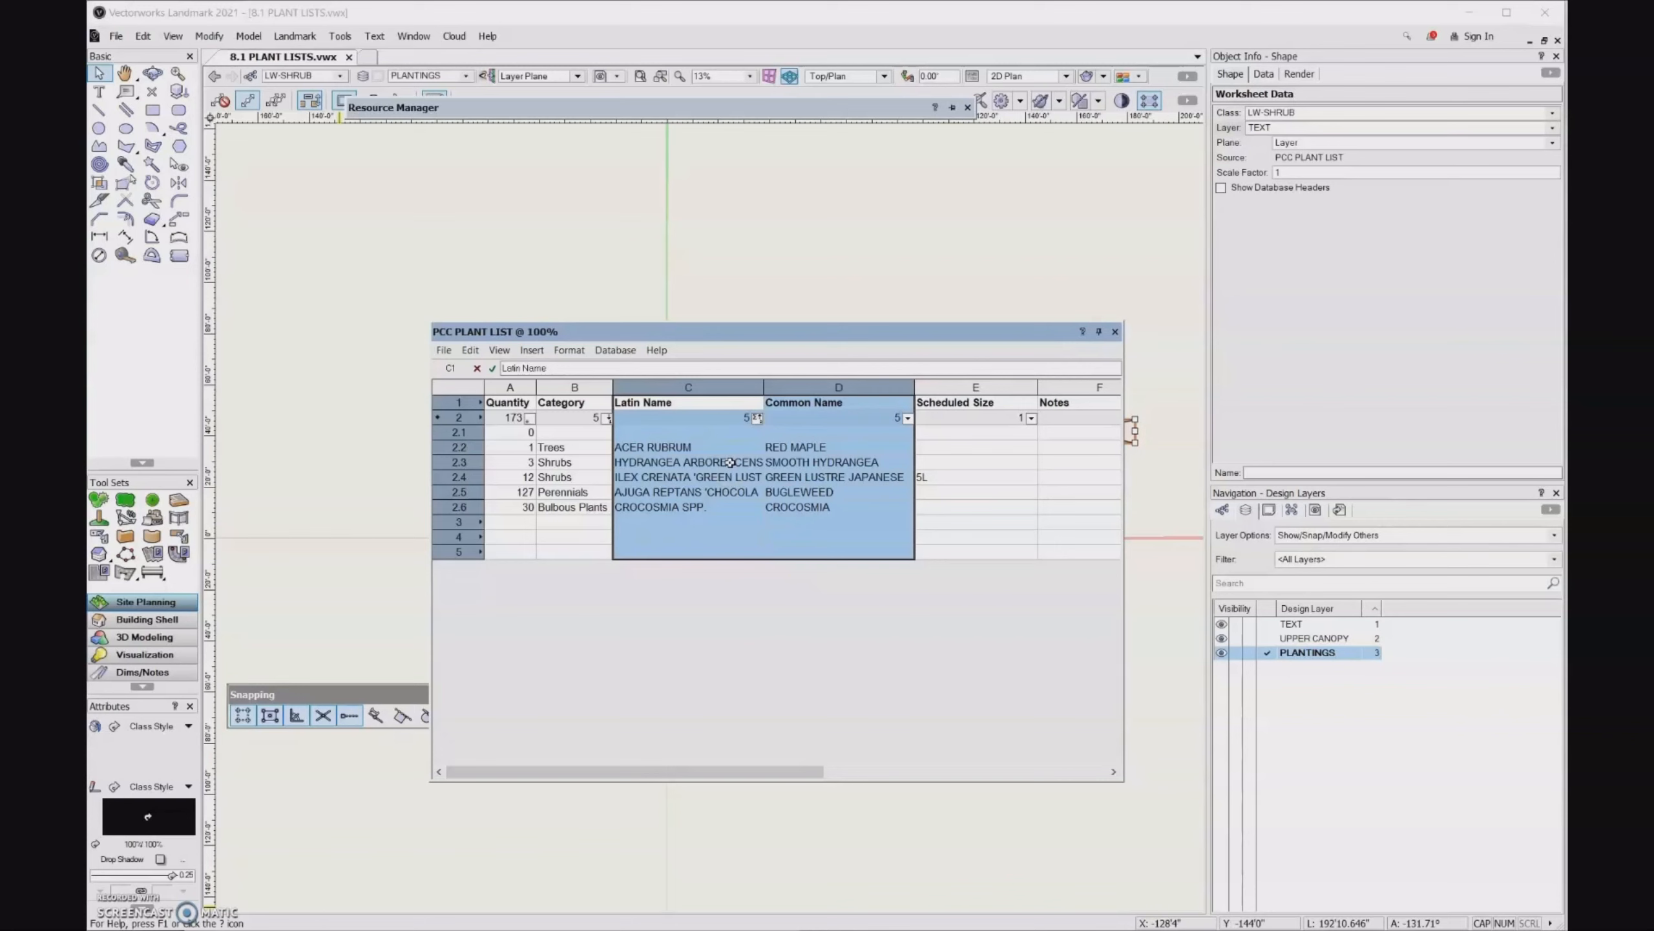
click(578, 350)
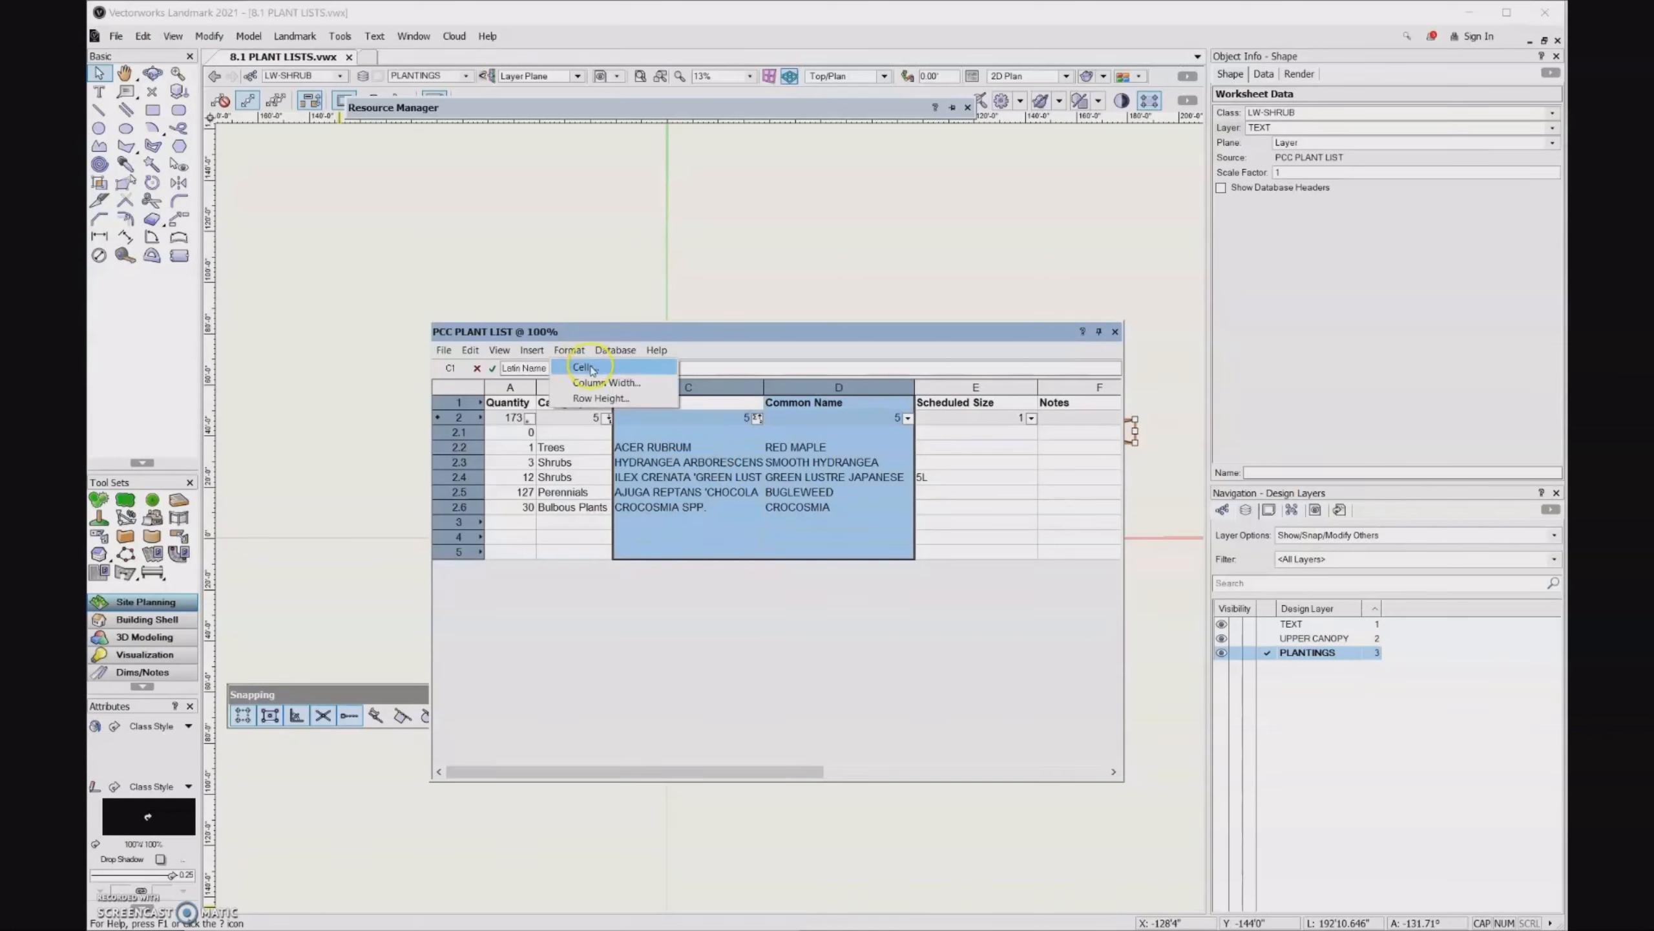
click(589, 368)
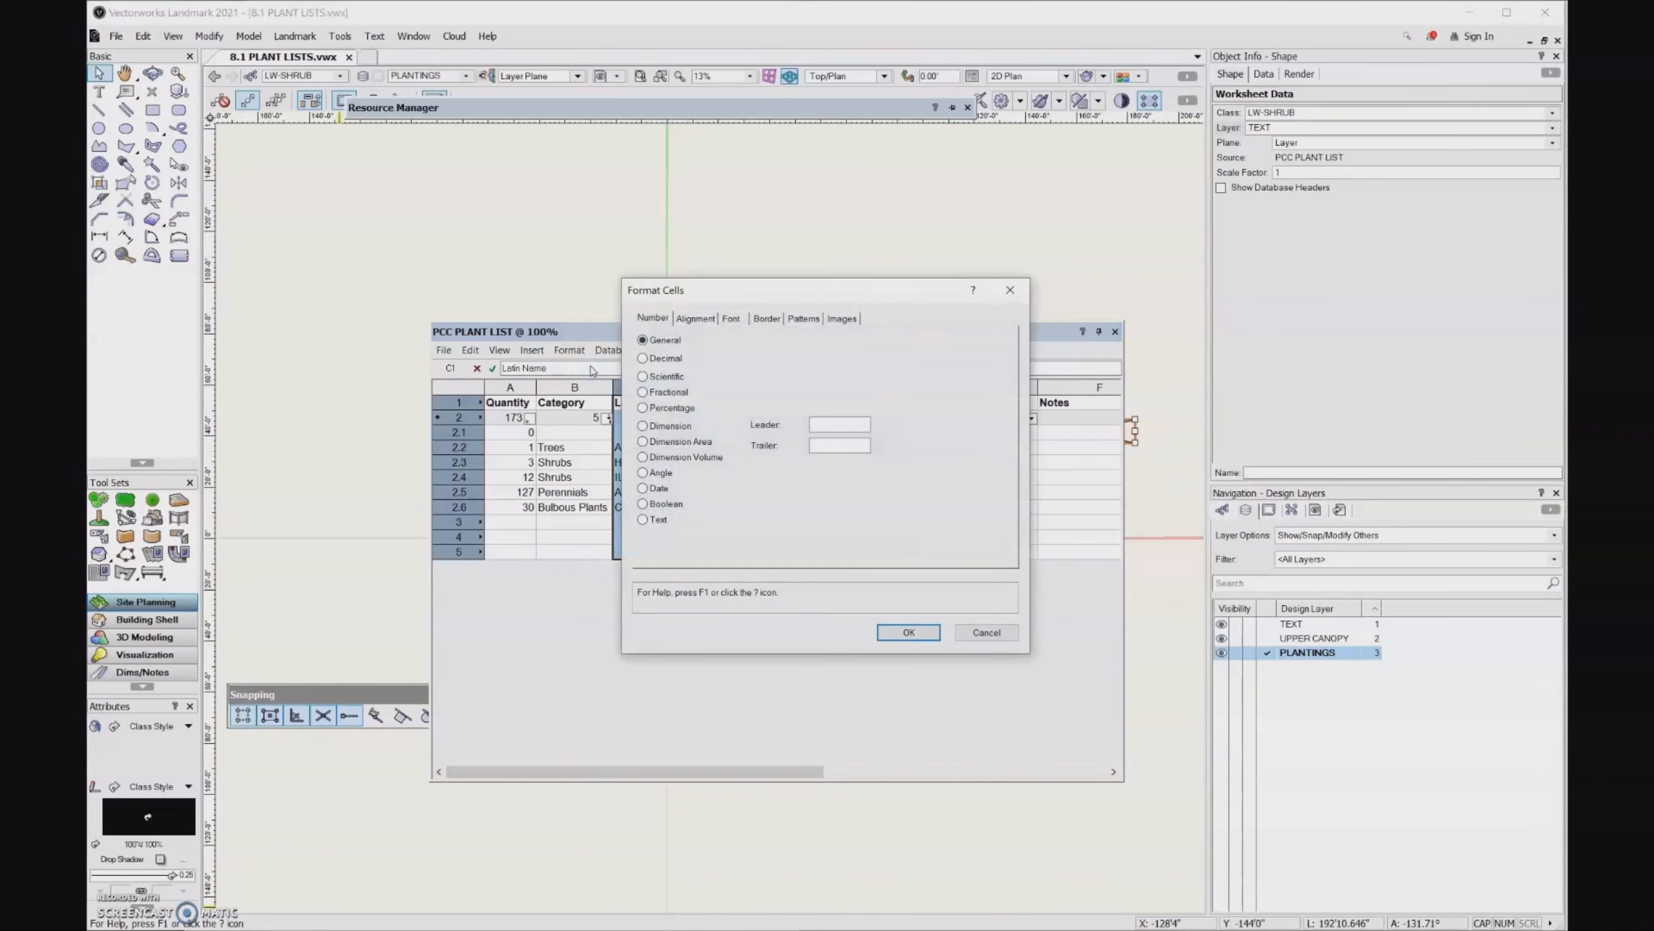
click(696, 319)
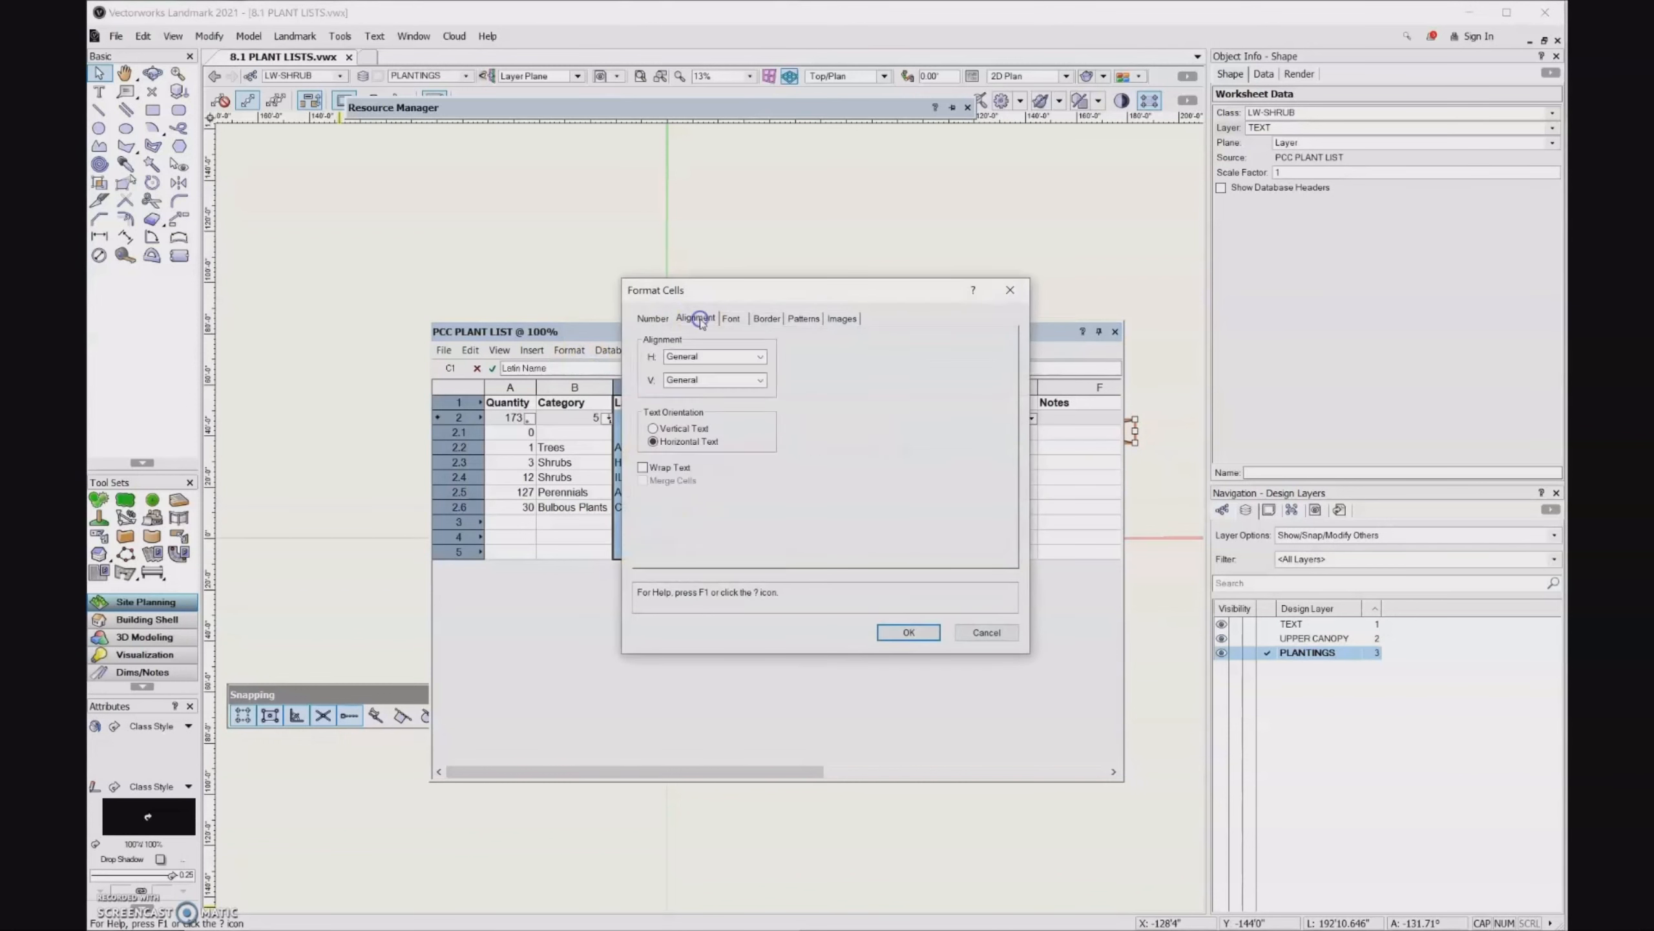
click(643, 468)
click(924, 634)
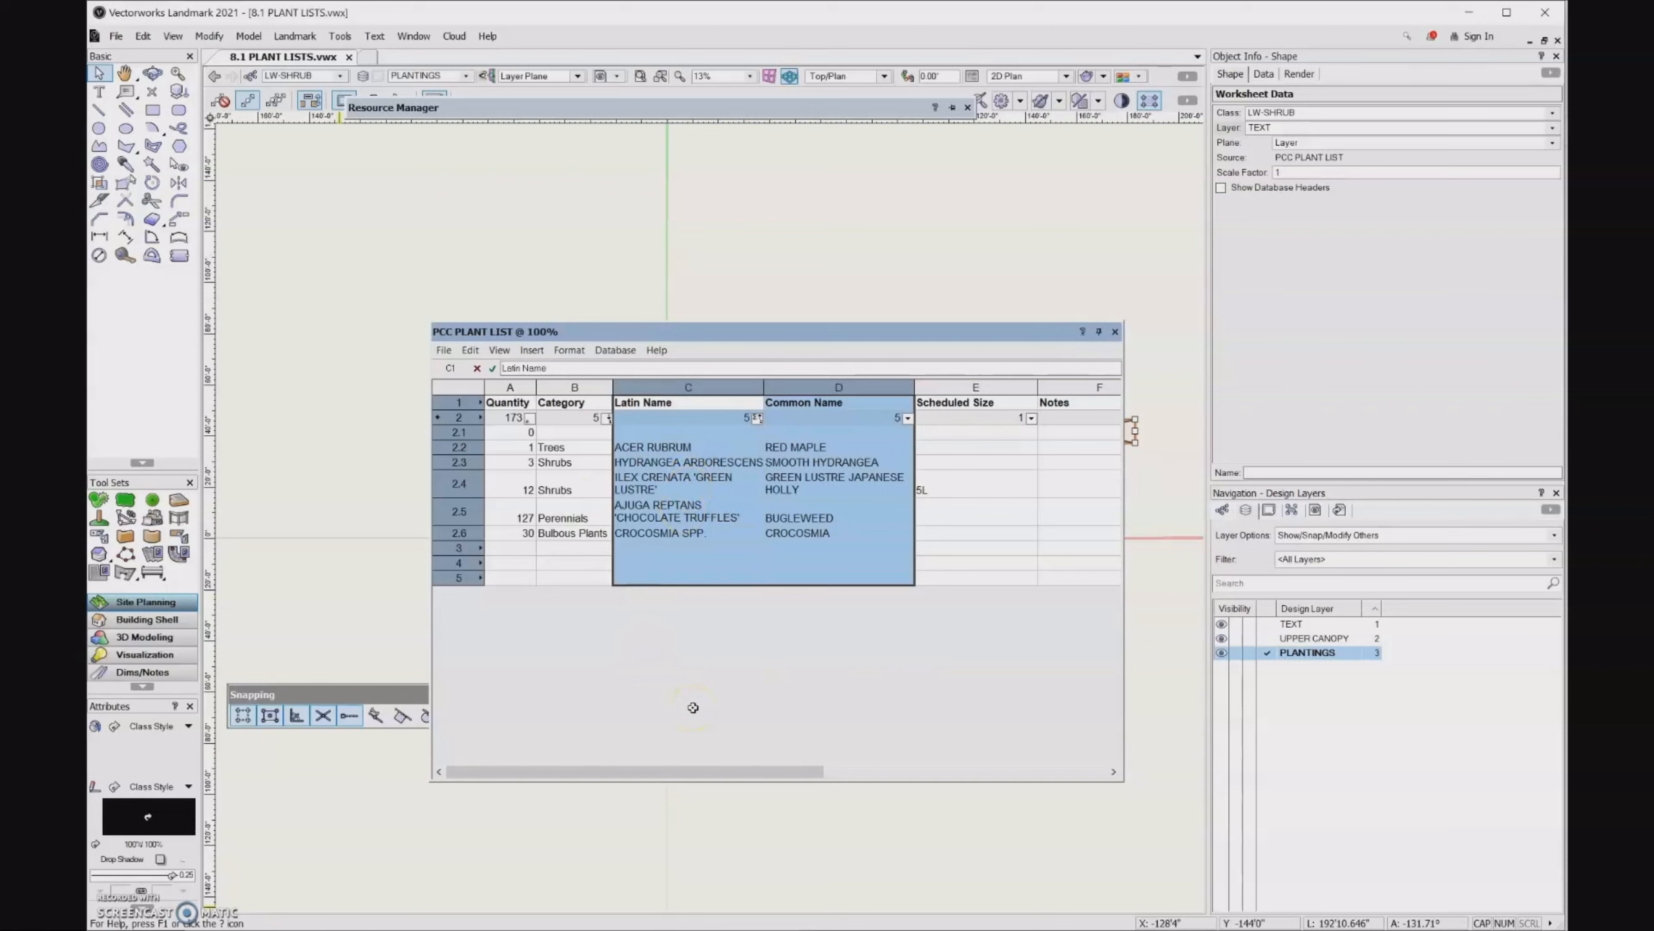
- Narrow the Scheduled Size column to less than half its width
click(988, 387)
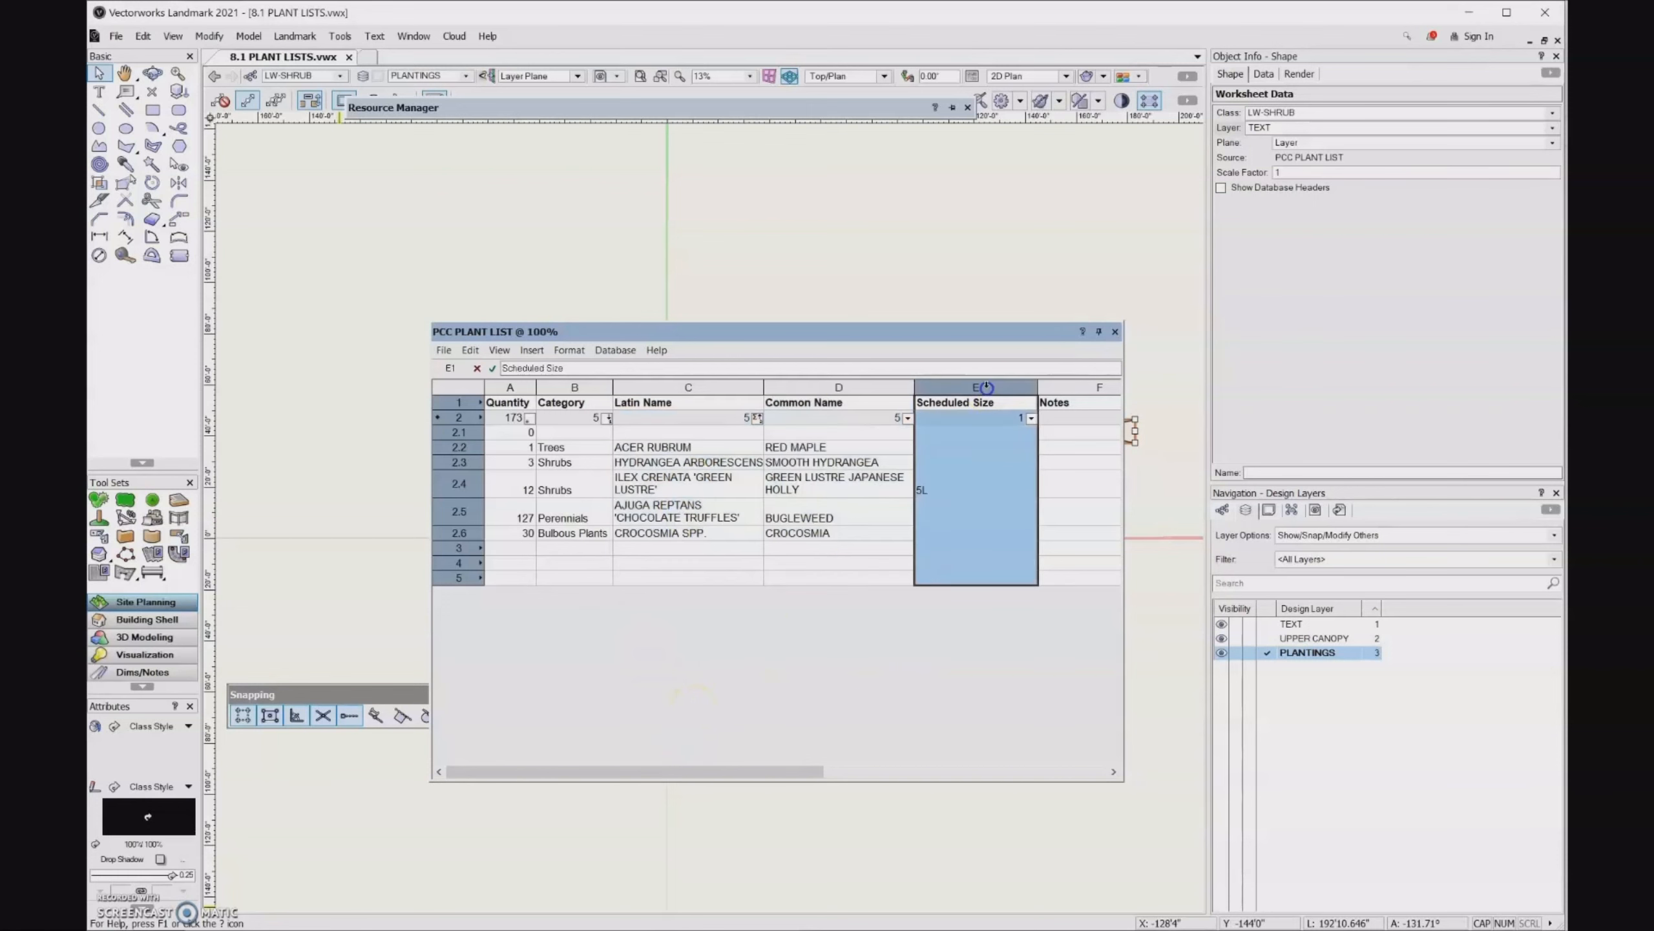
drag(1034, 383, 961, 408)
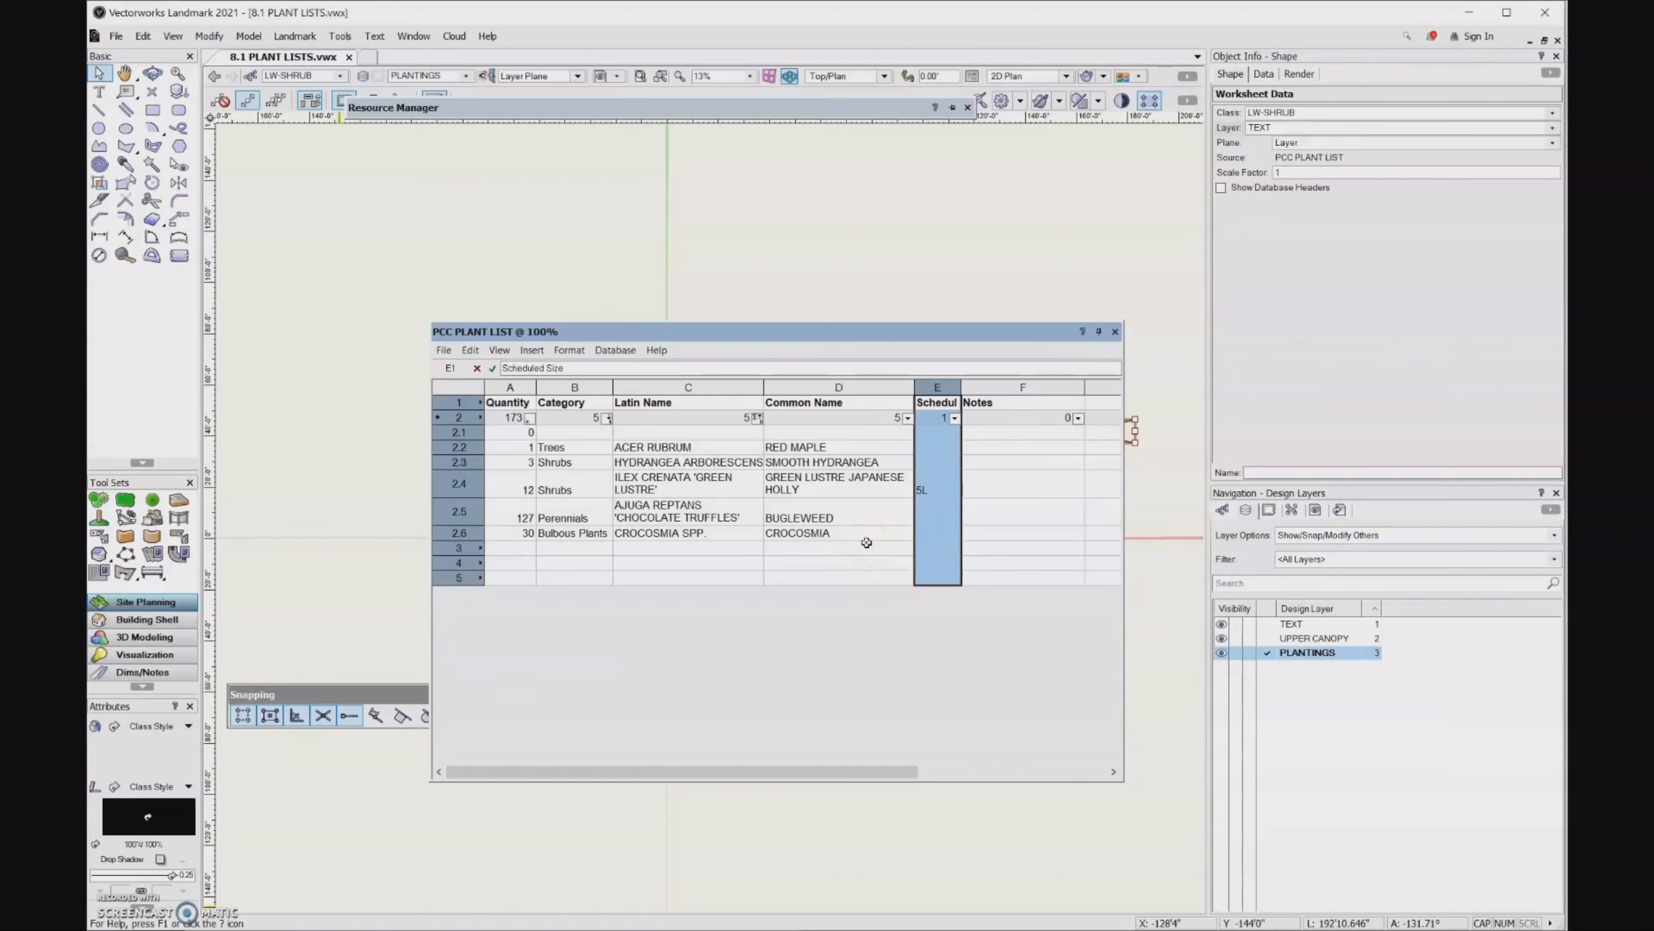
- Enter the scheduled sizes 1" for Acer rubrum, #5 for Hydrangea arborescens and #3 for Ilex crenata 'Green Lustre'
click(939, 449)
double_click(939, 448)
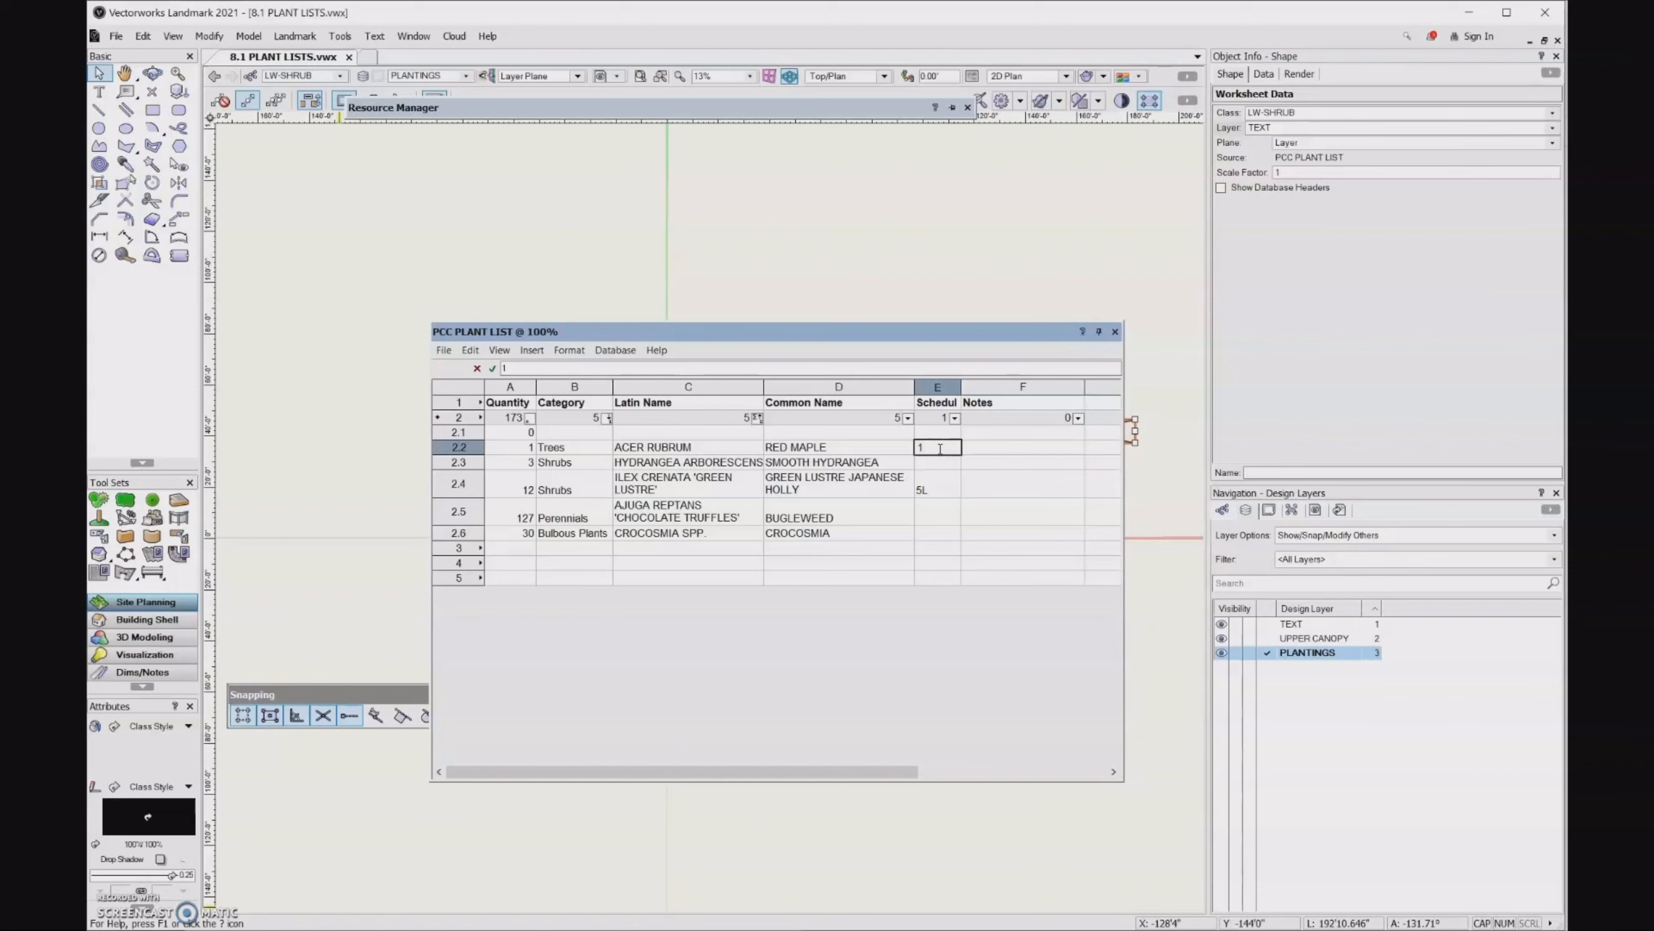
click(942, 462)
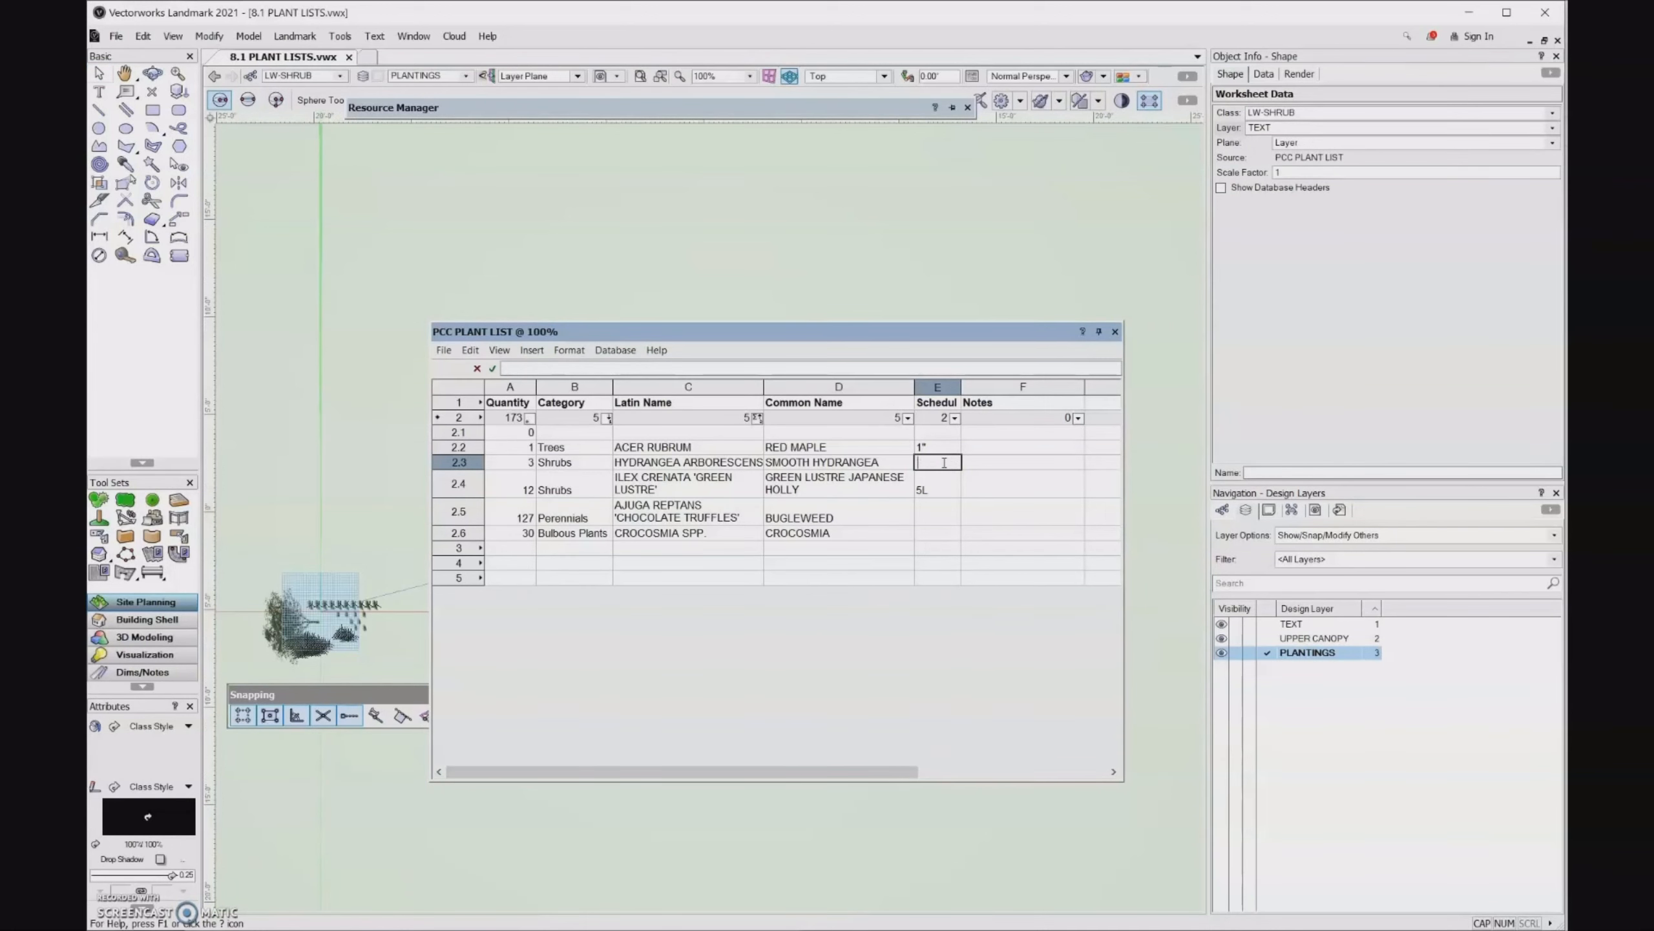
text(#5)
click(937, 489)
drag(938, 489, 912, 492)
text(#)
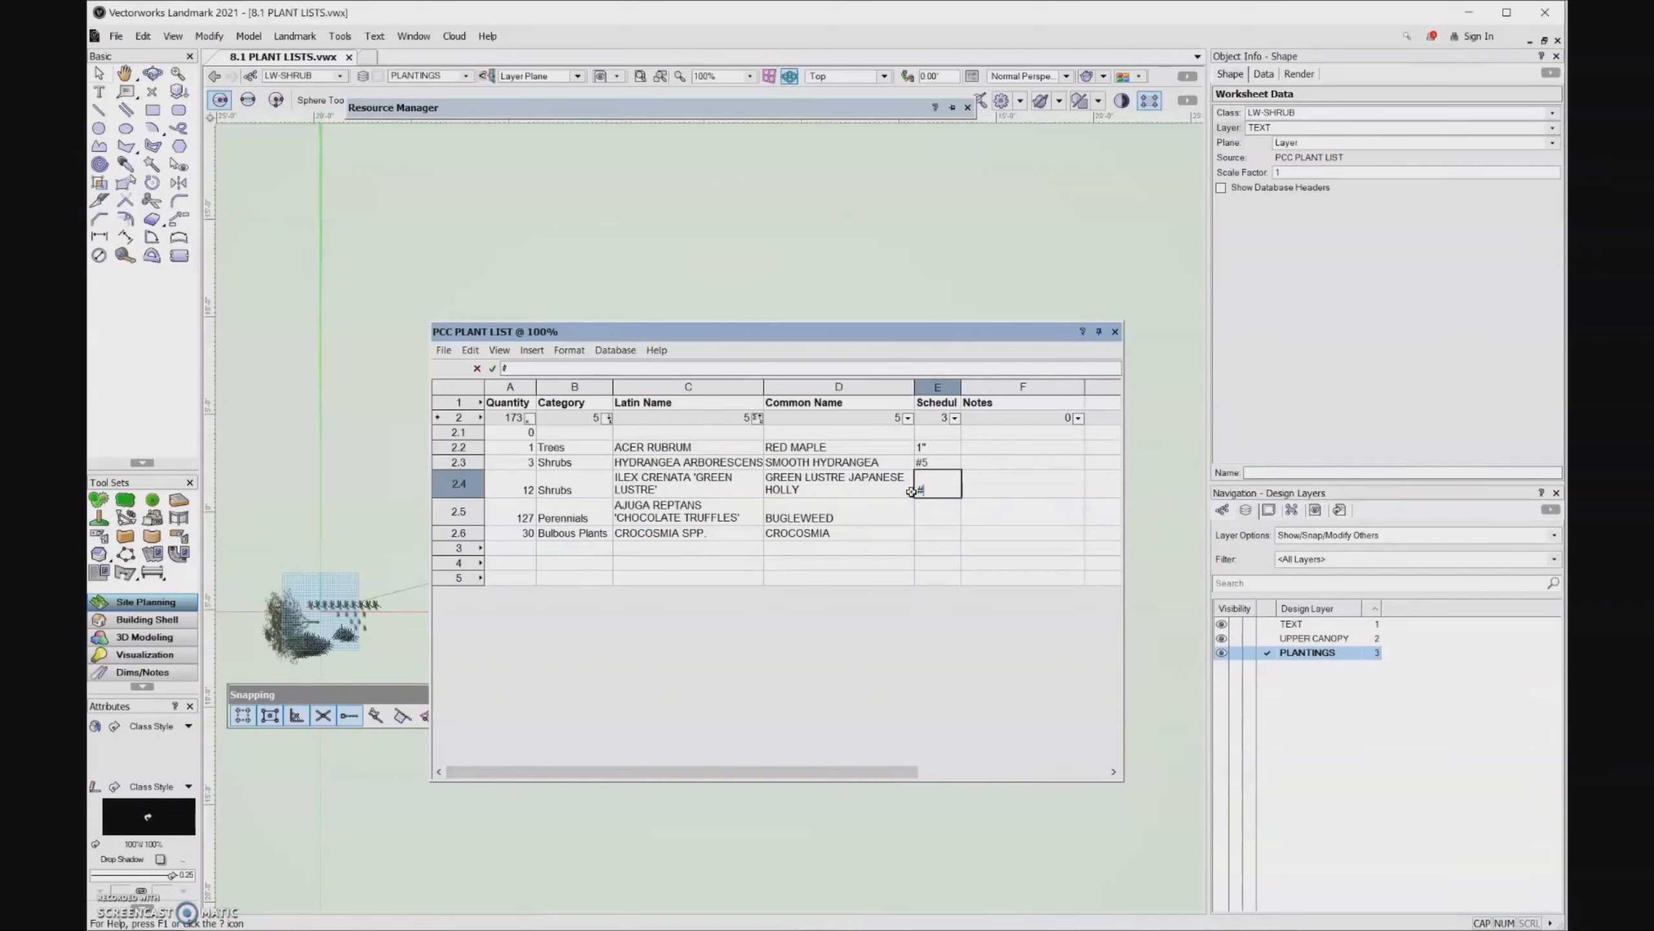
text(3)
- Enter the scheduled sizes 4" for Ajuga reptans and BULBS for Crocosmia, and close the plant list worksheet
click(943, 513)
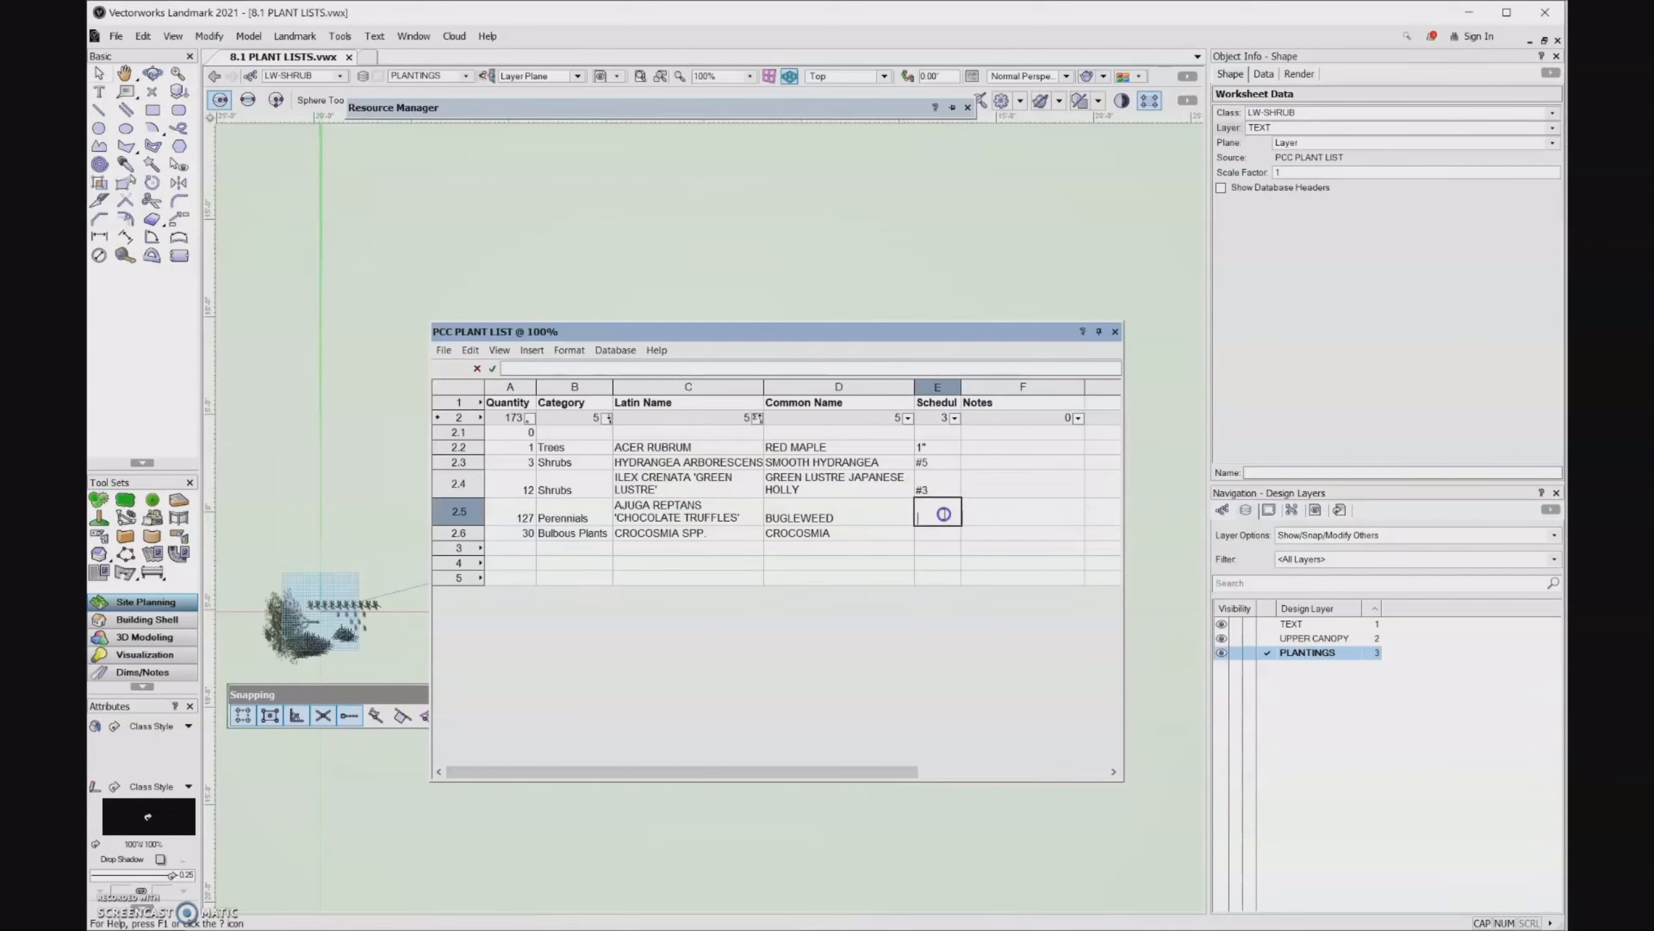
text(4)
click(936, 534)
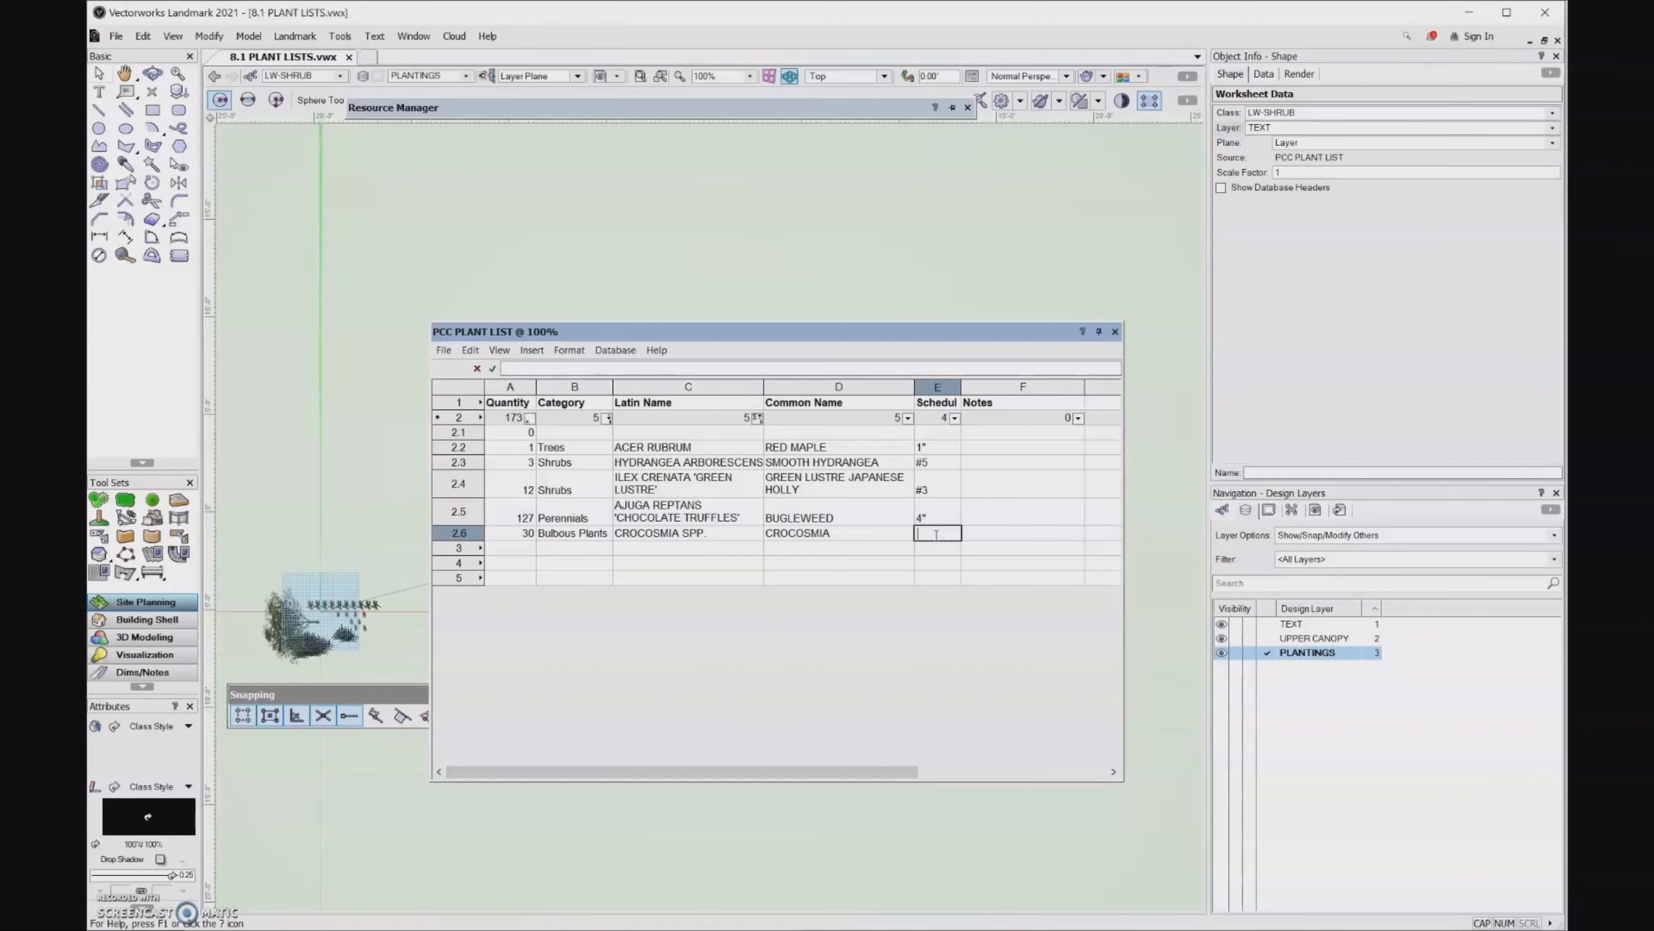
text(BULBS)
key(Tab)
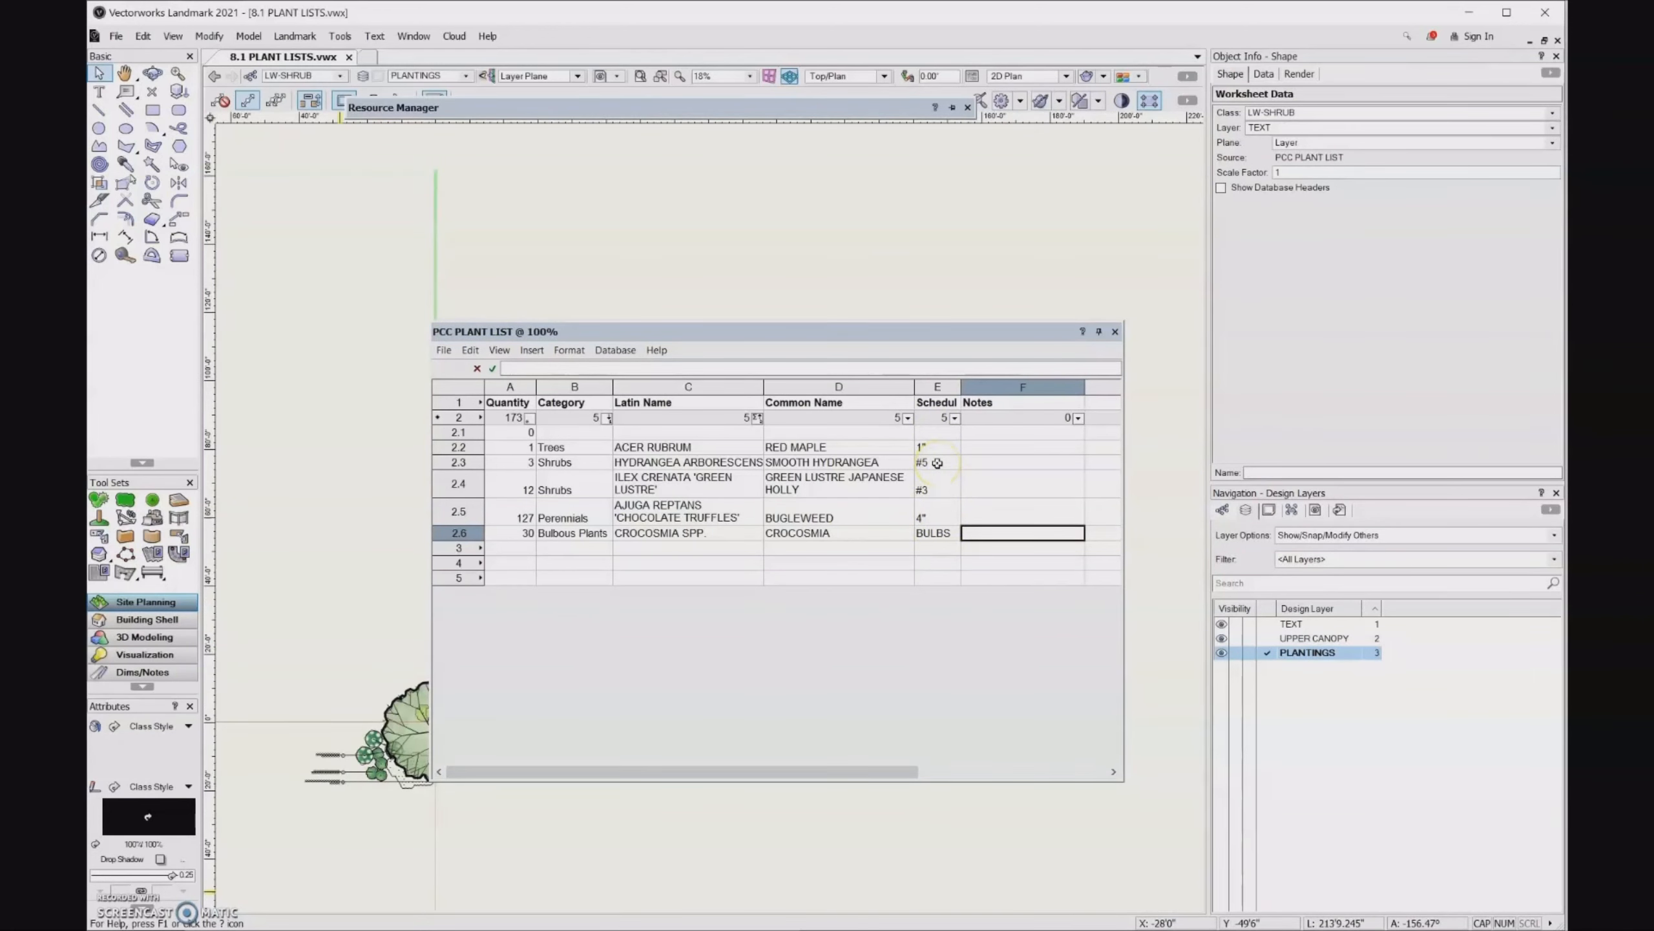
click(1114, 331)
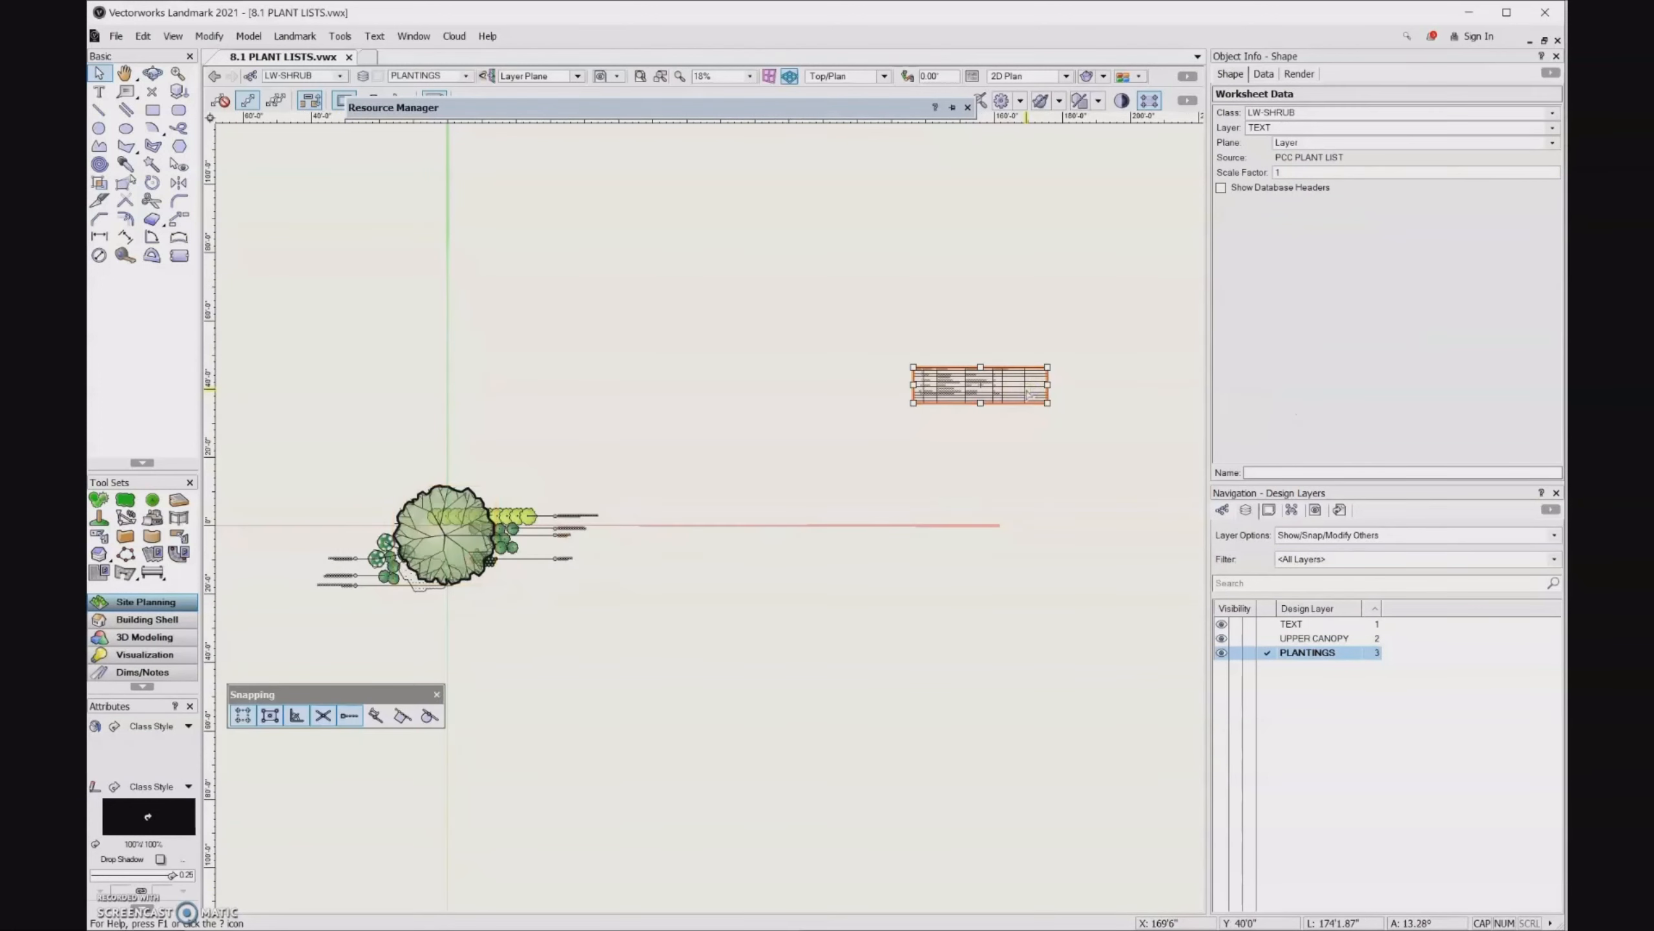
- Set both the pen style and the fill style of the plant list on the drawing to None
key(ctrl+6)
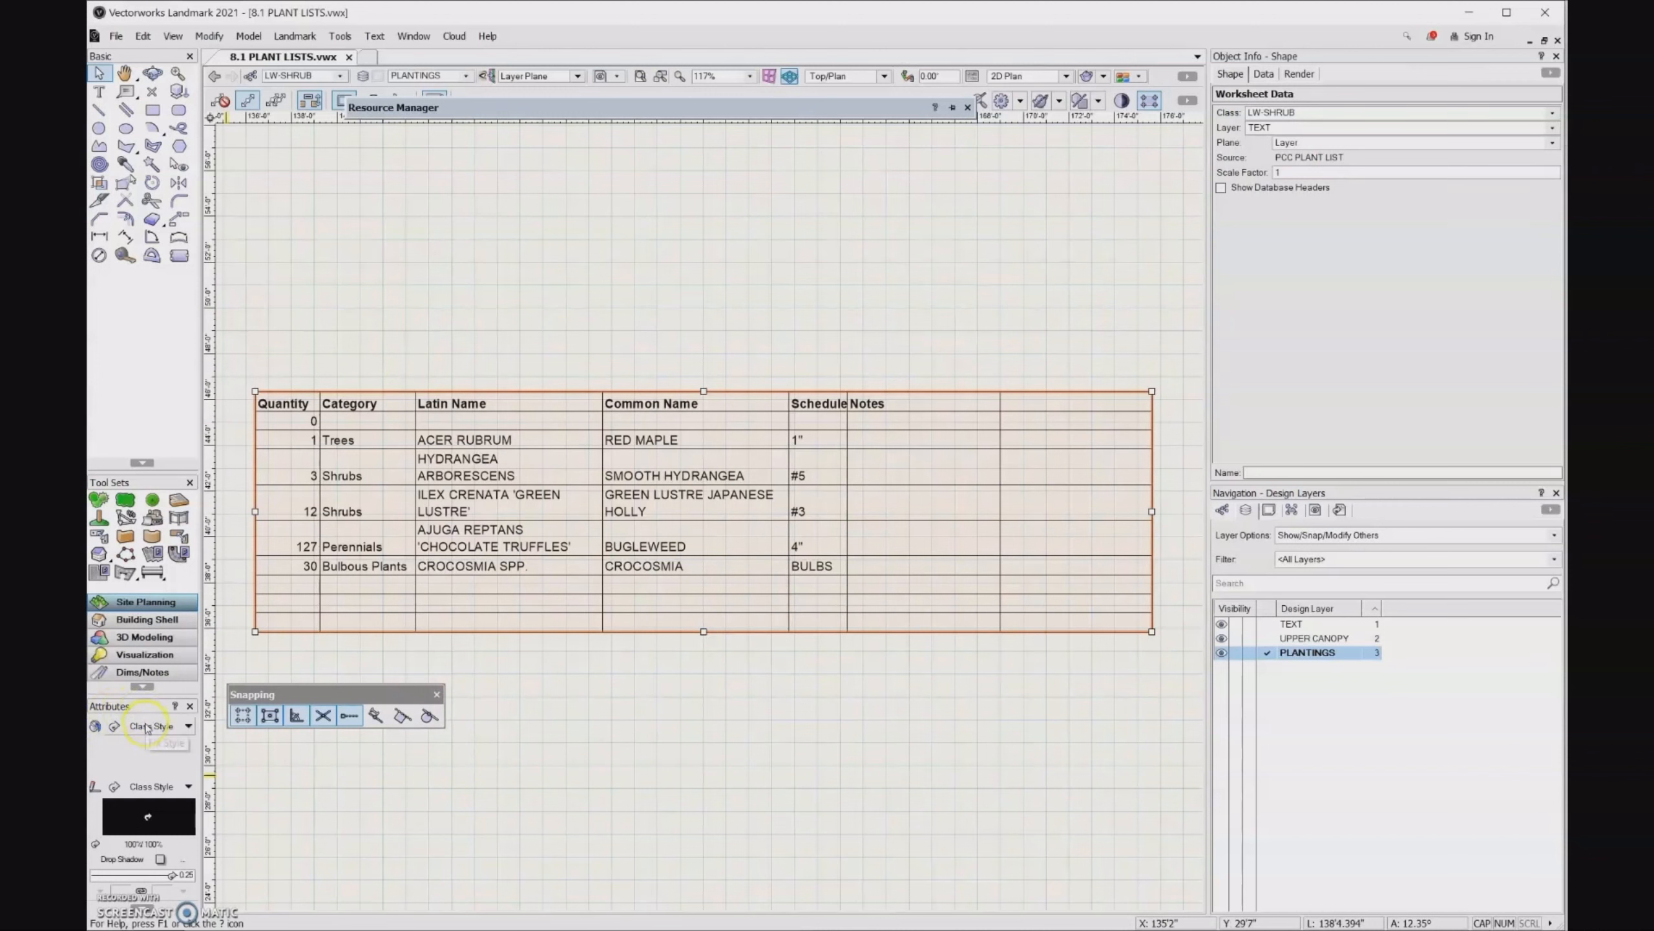
click(150, 788)
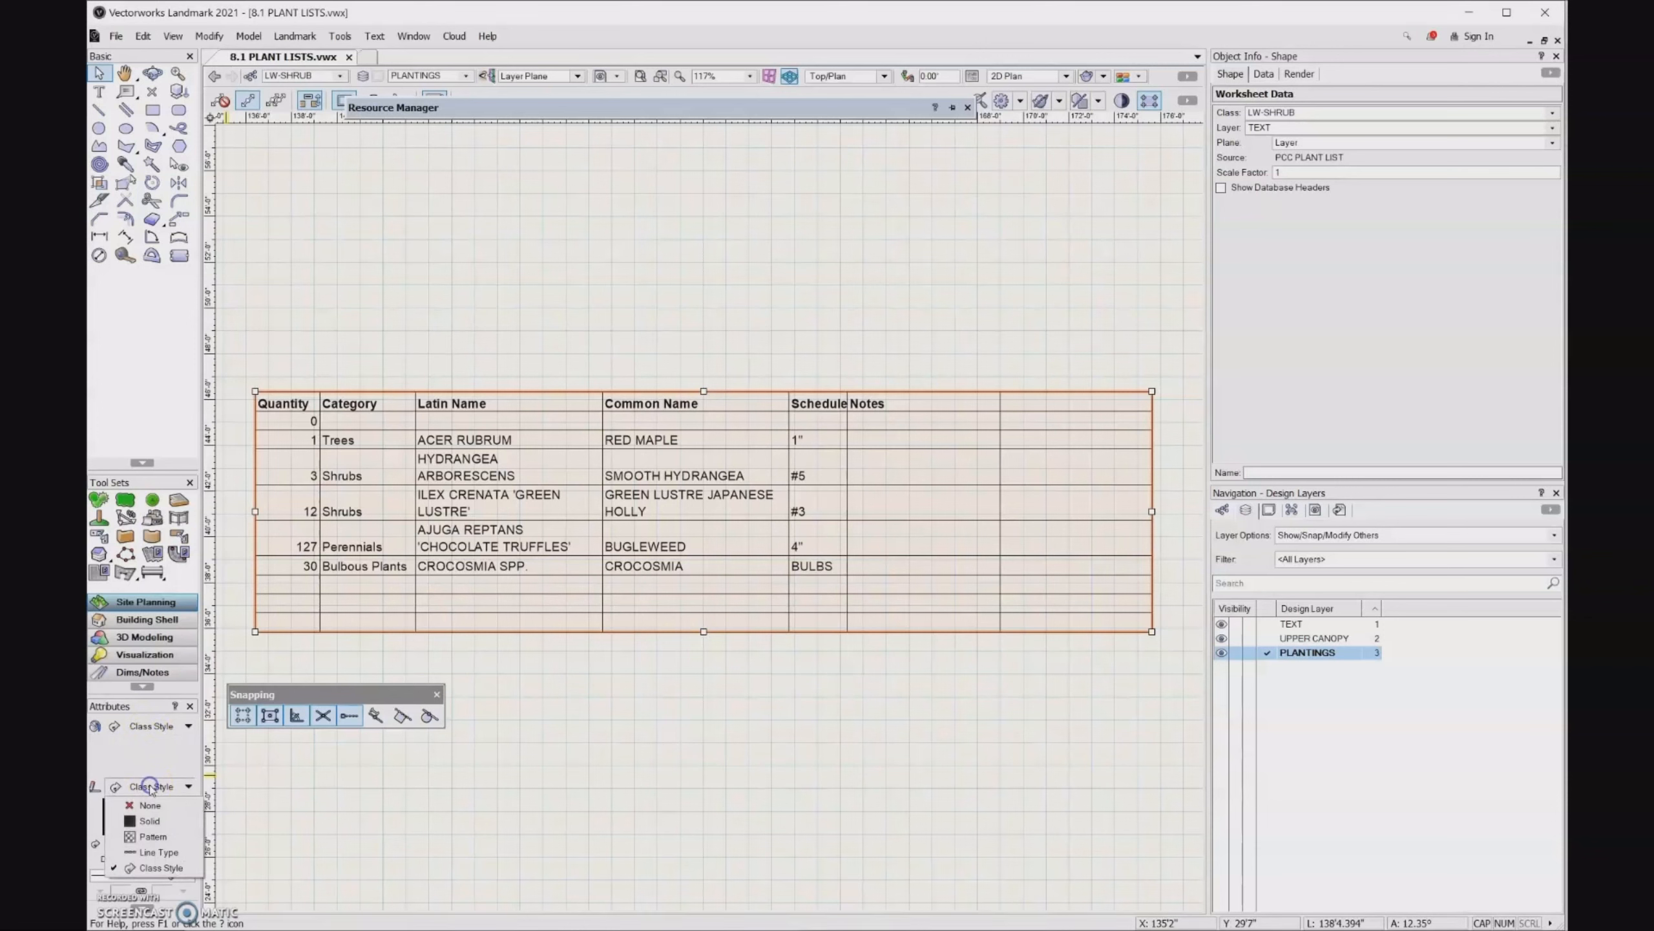
click(150, 808)
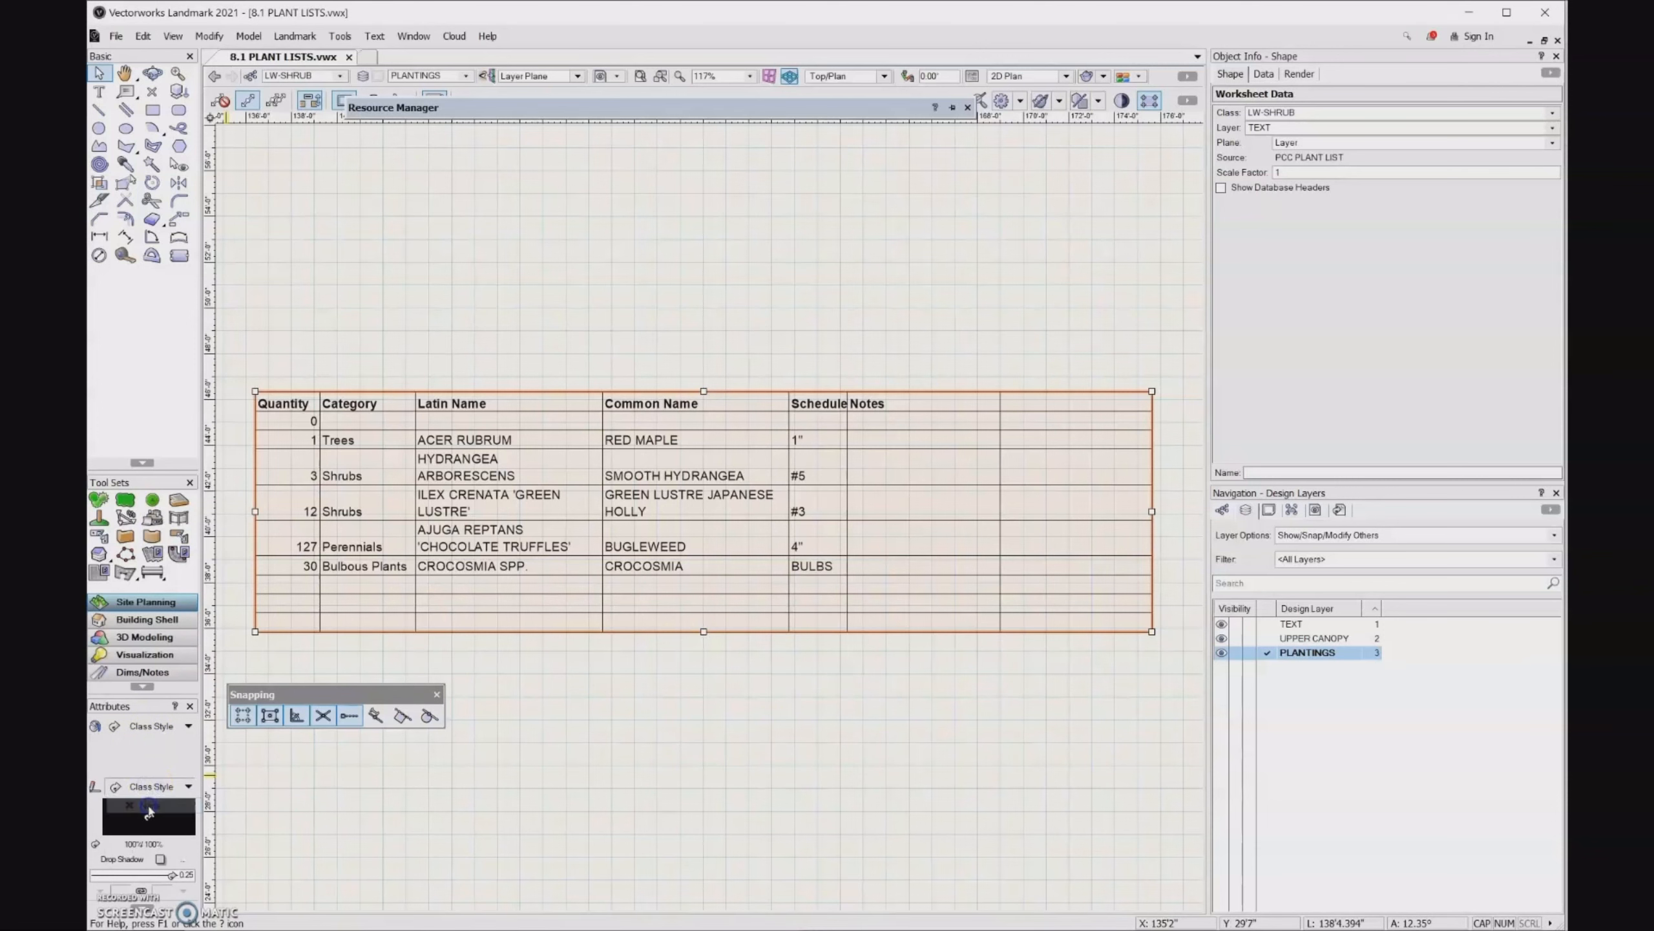
click(149, 727)
click(147, 749)
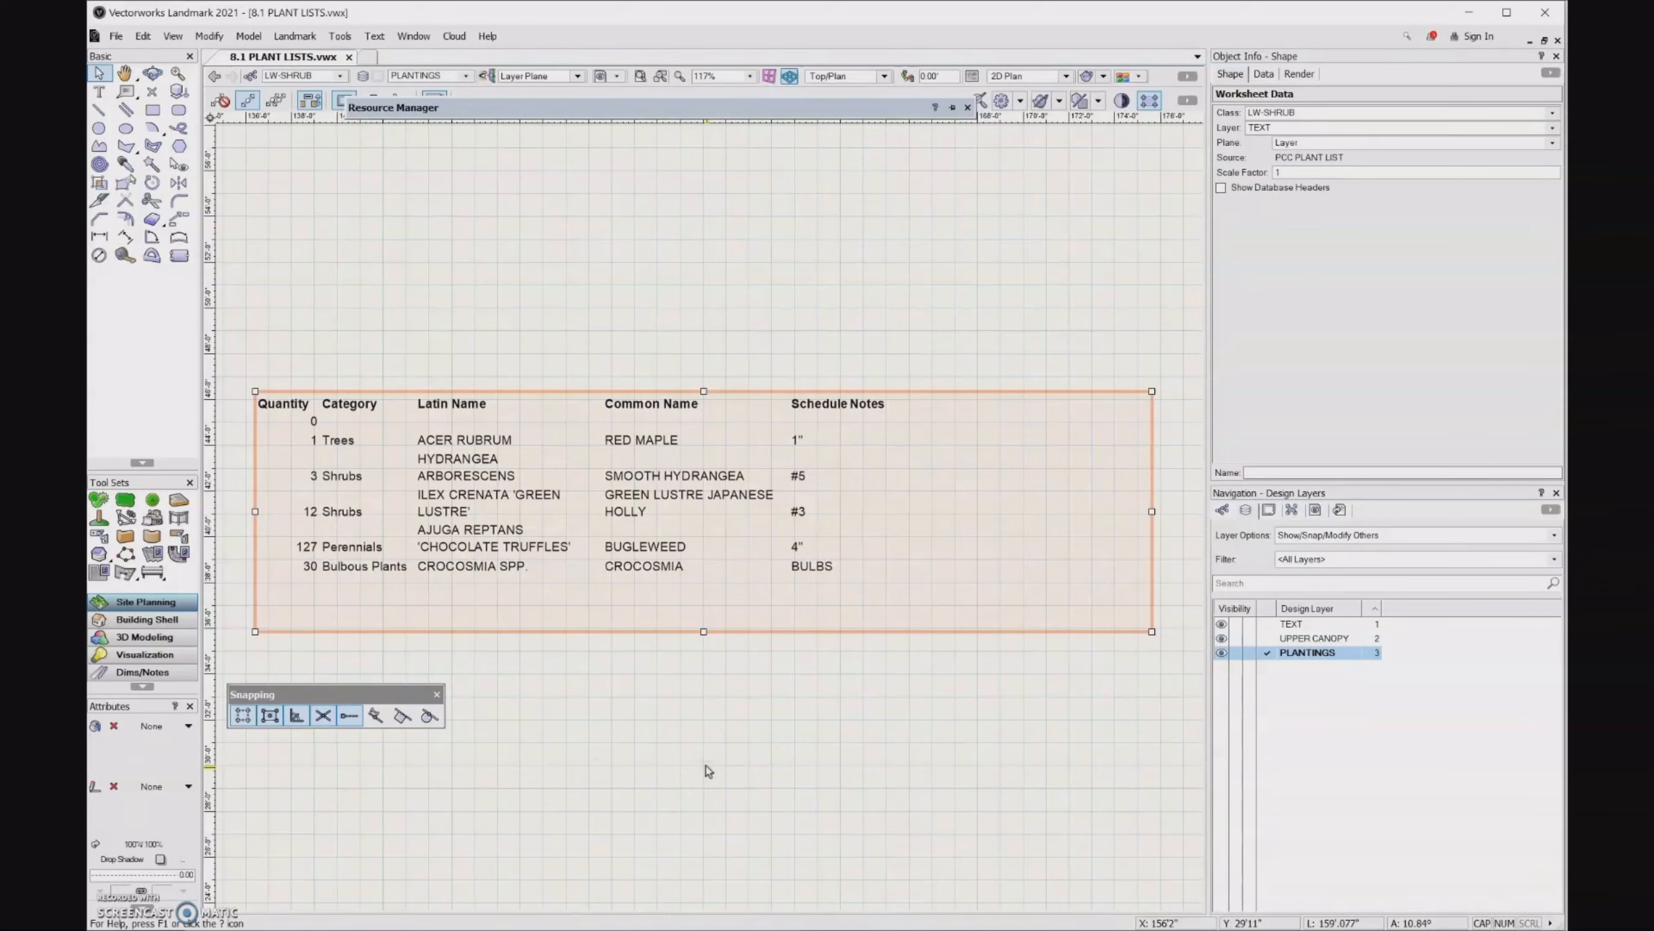
click(120, 906)
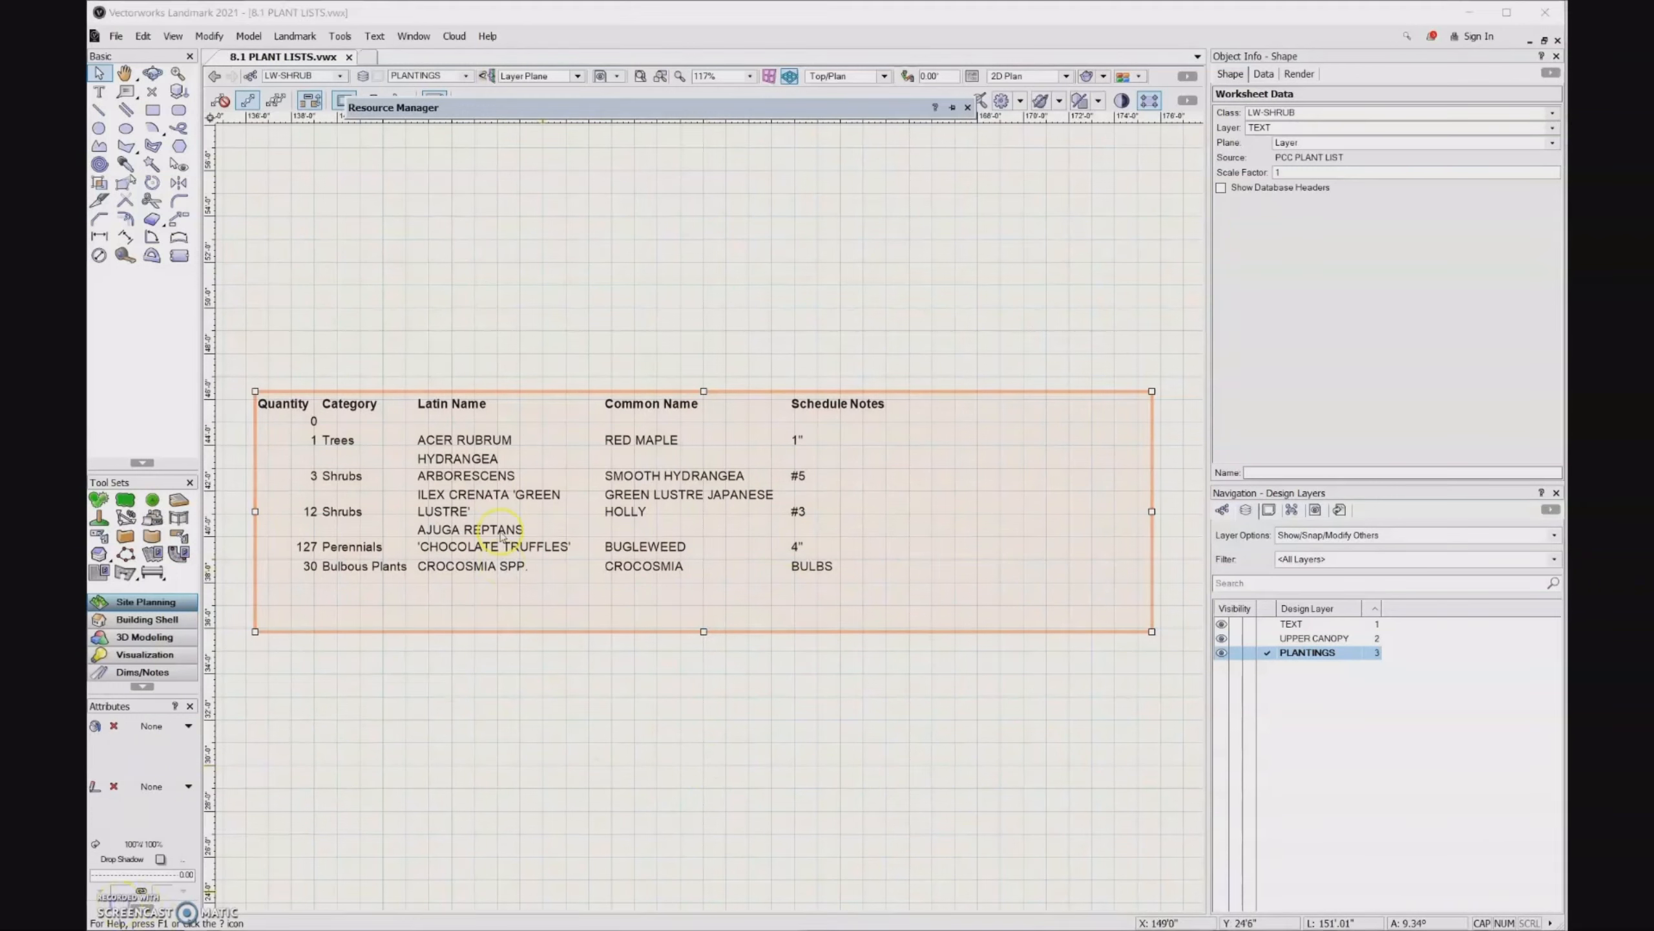
- Reopen the plant list worksheet and add a bottom border to the cells of the header row
double_click(501, 531)
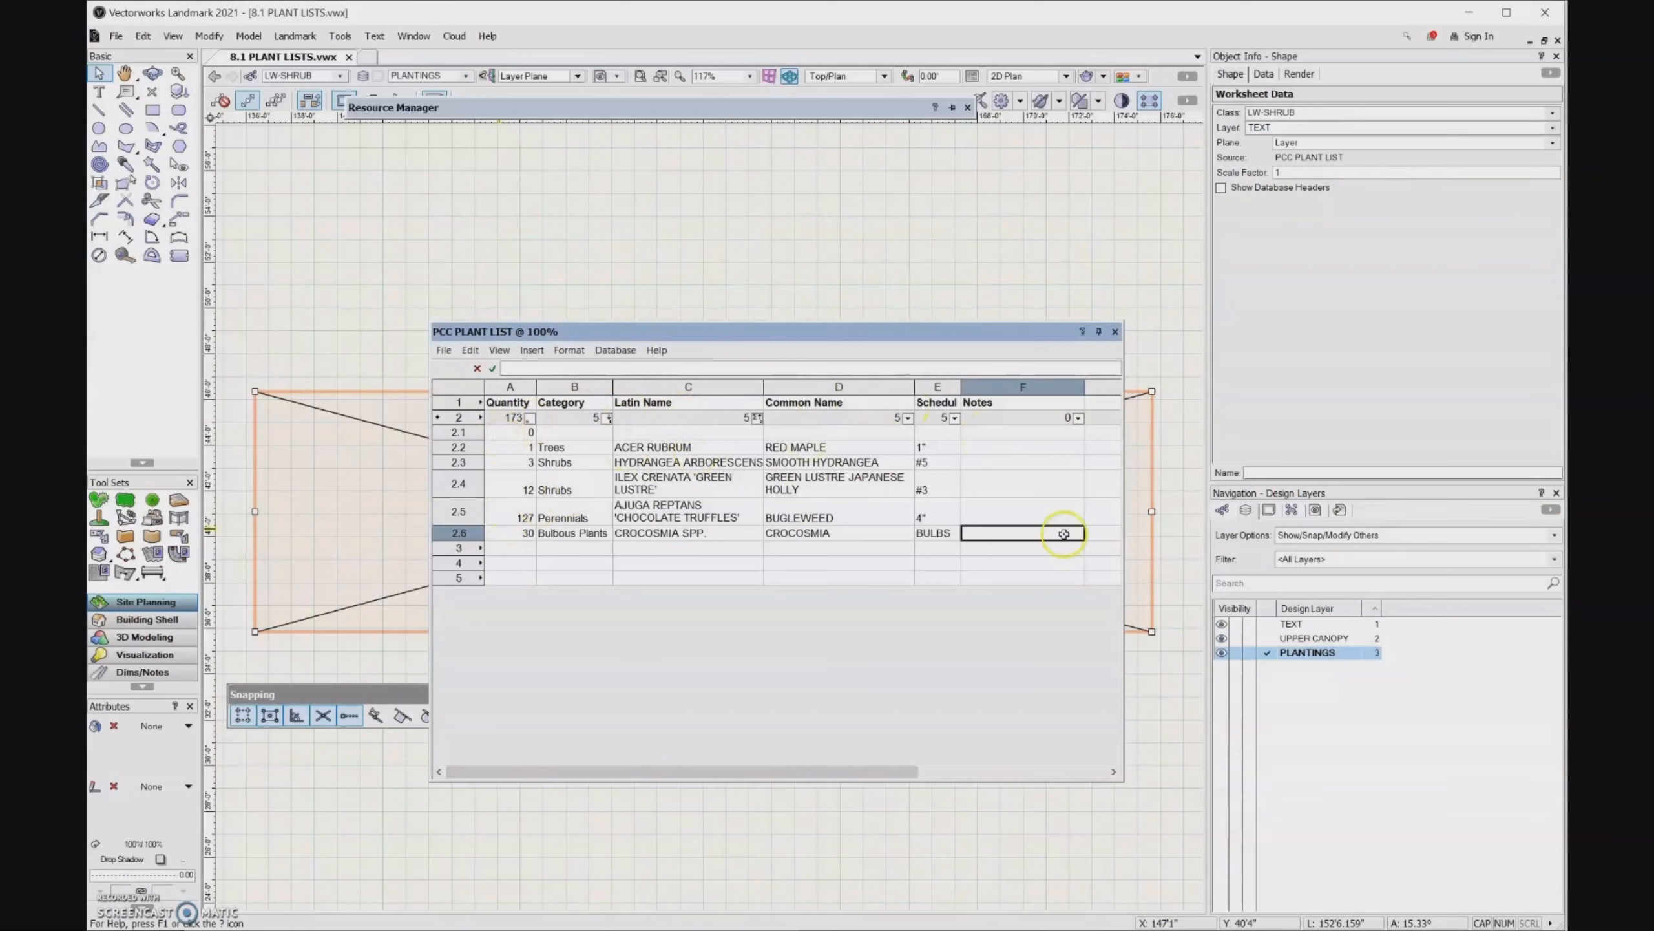
click(1115, 331)
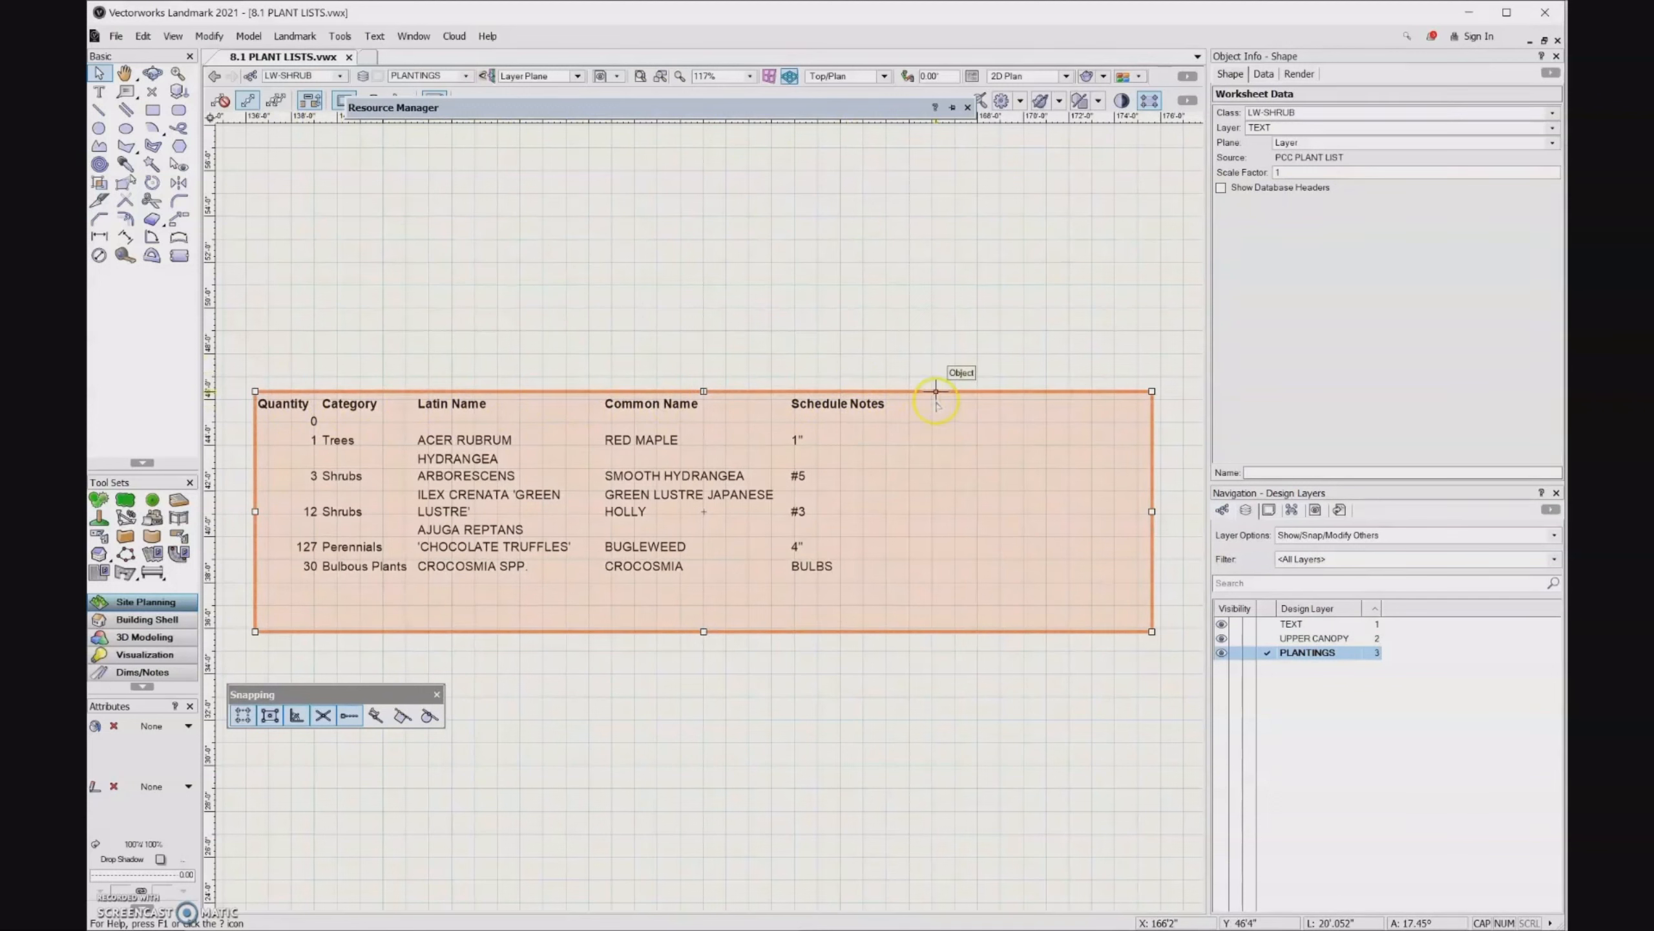
double_click(456, 400)
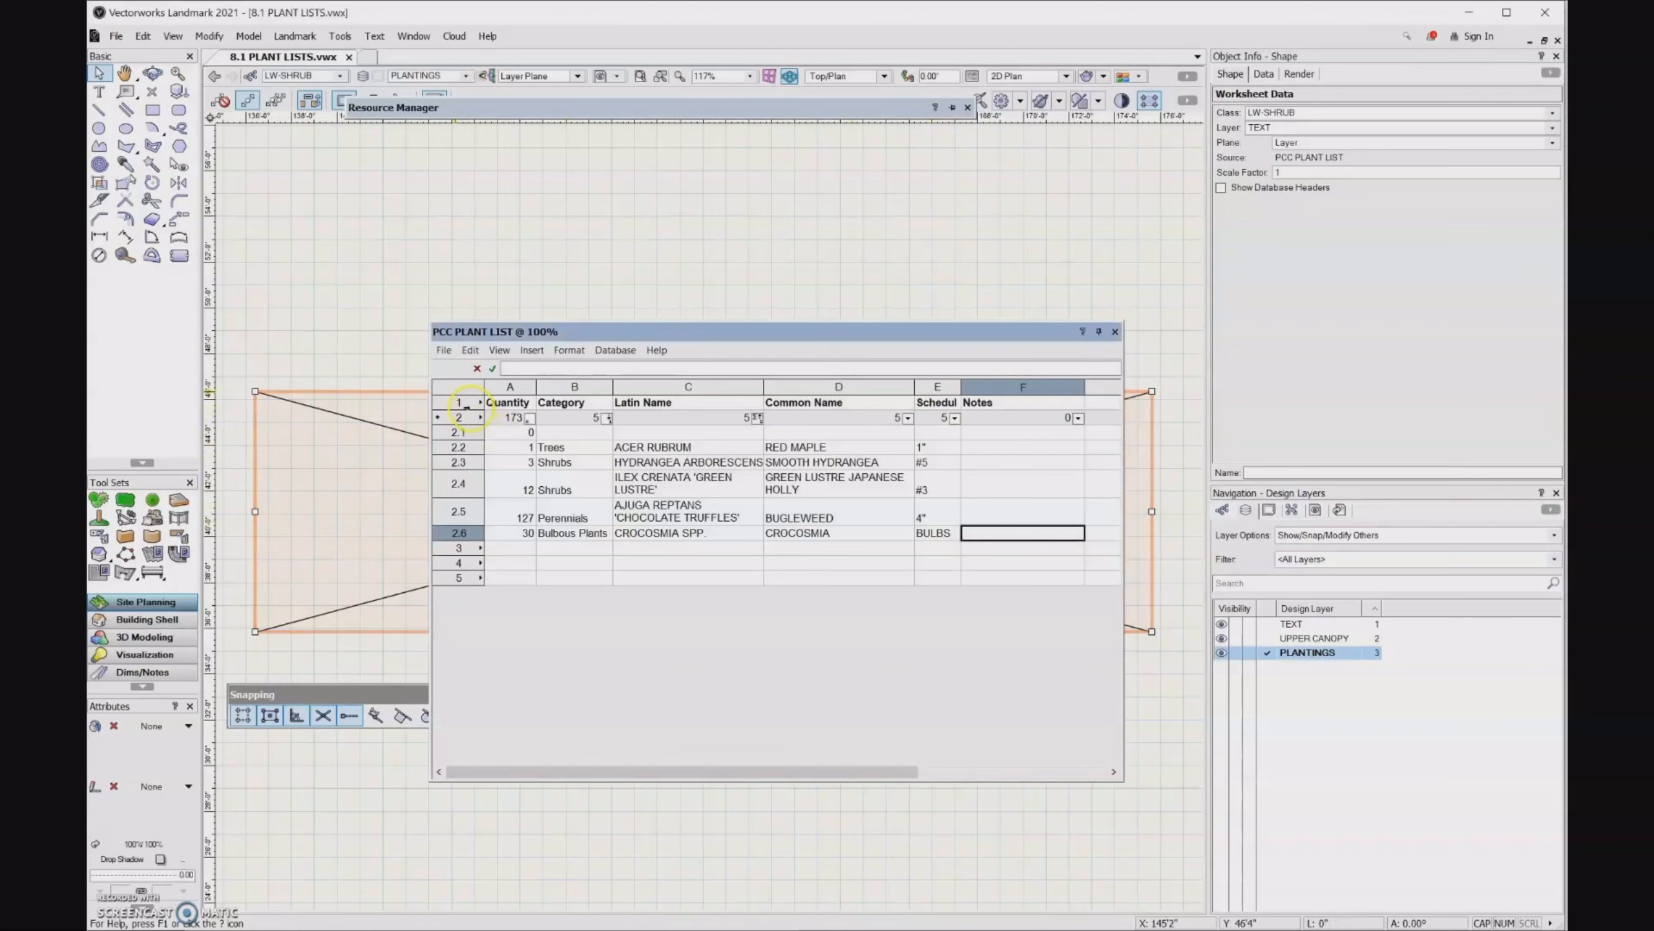
click(458, 401)
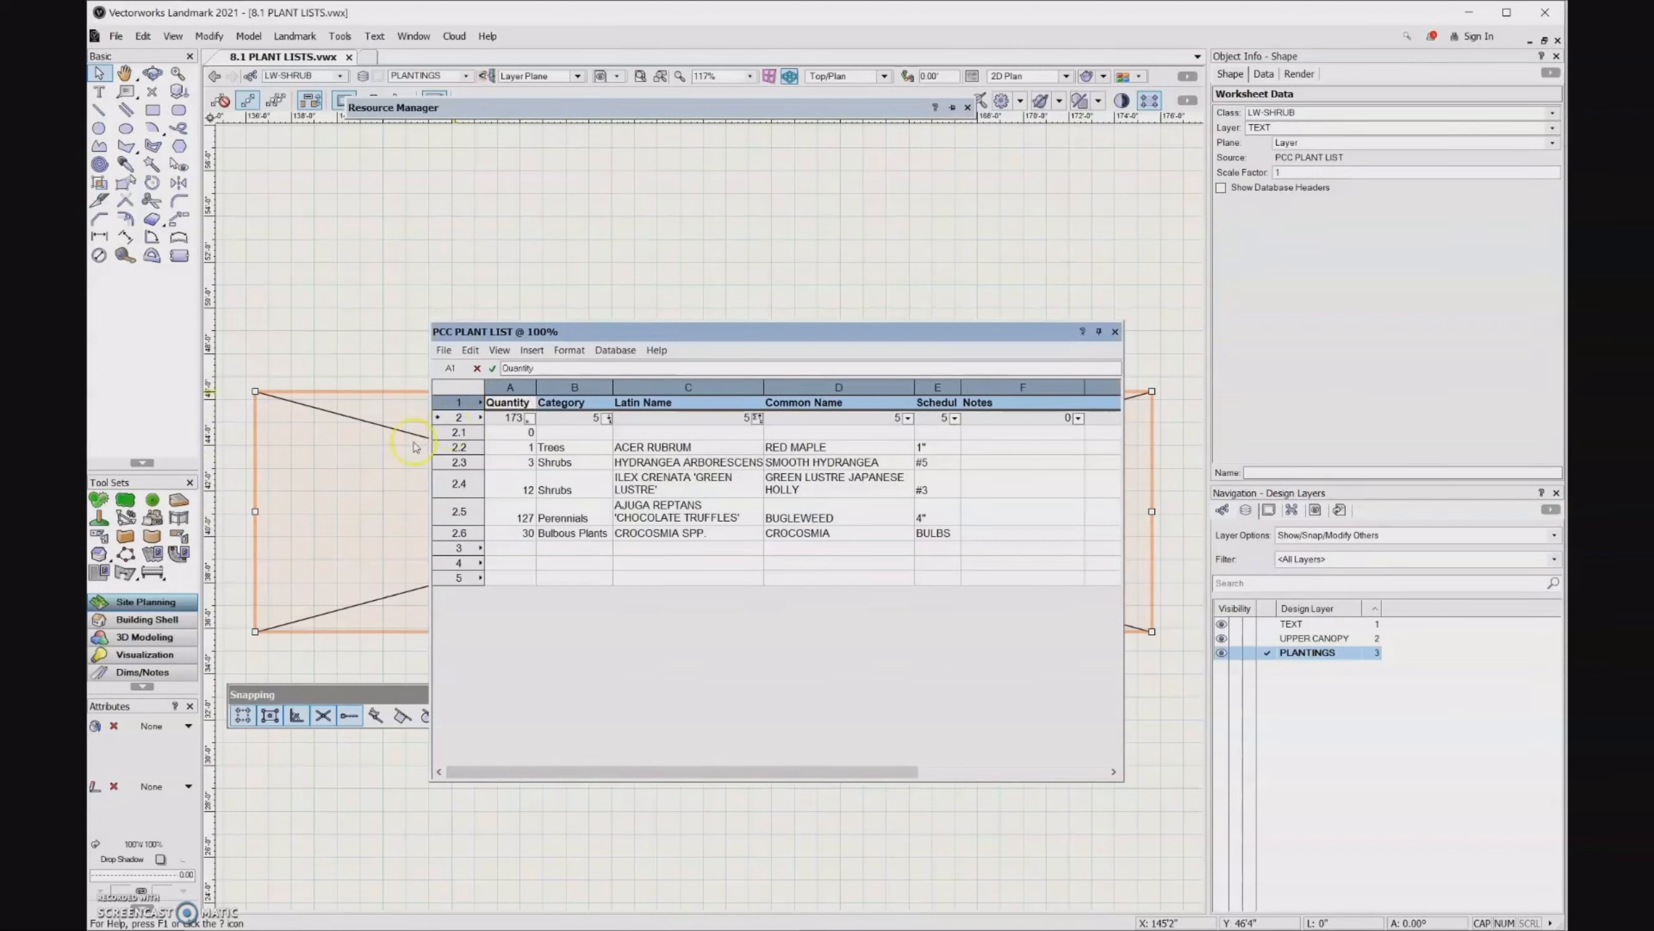
click(570, 350)
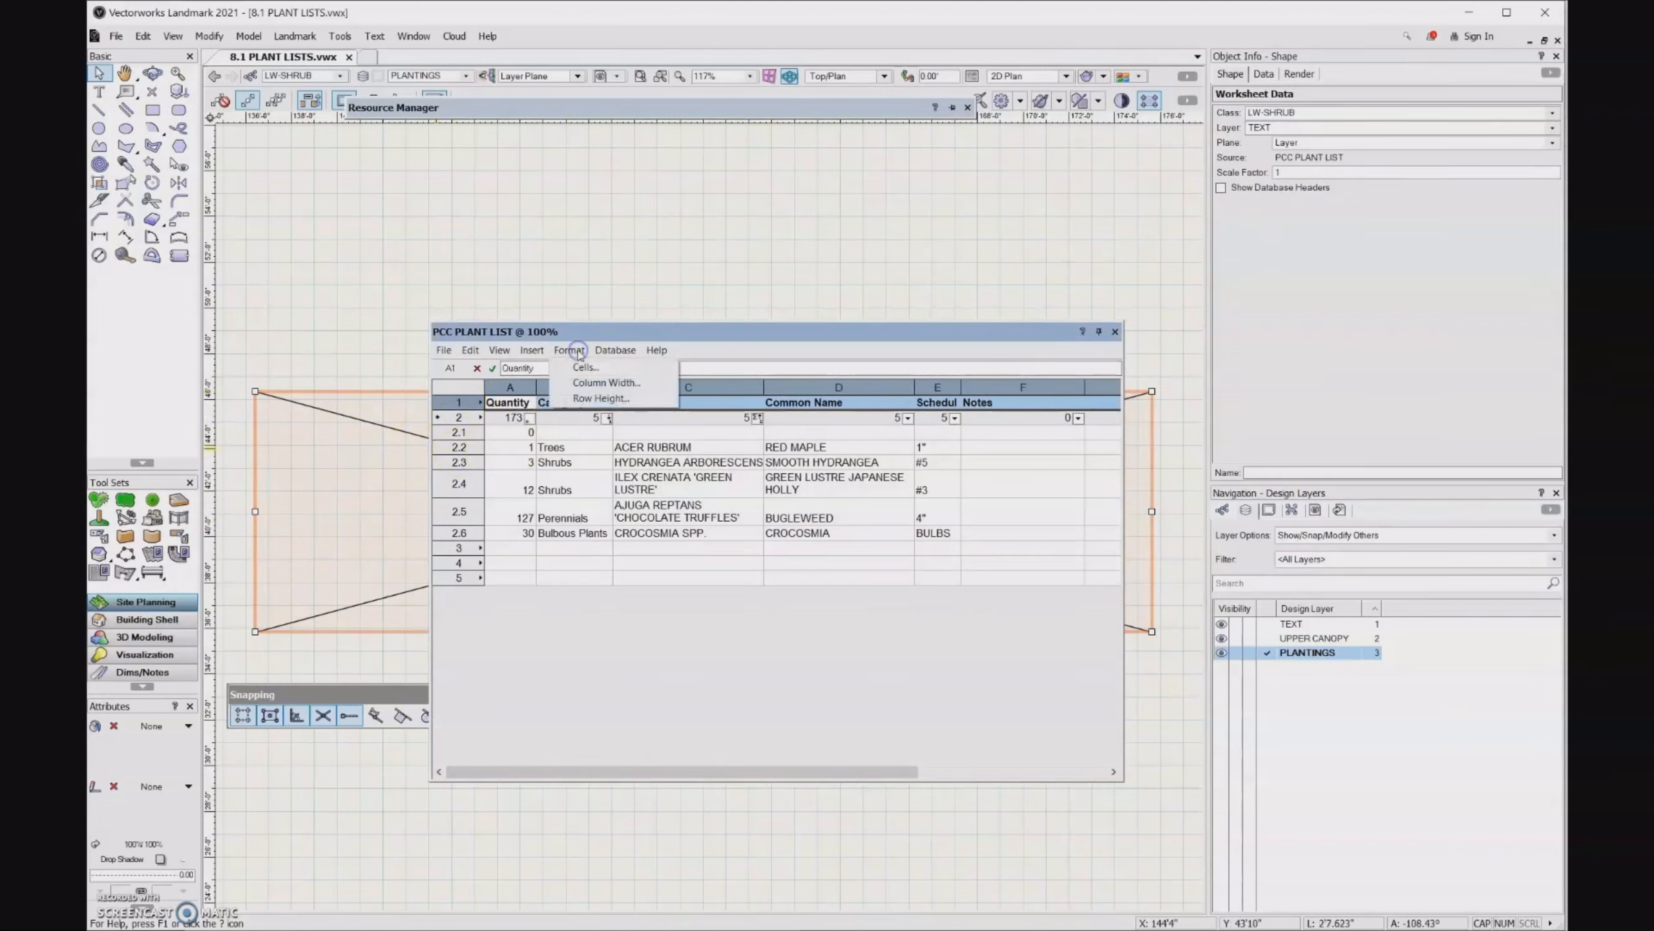
click(582, 367)
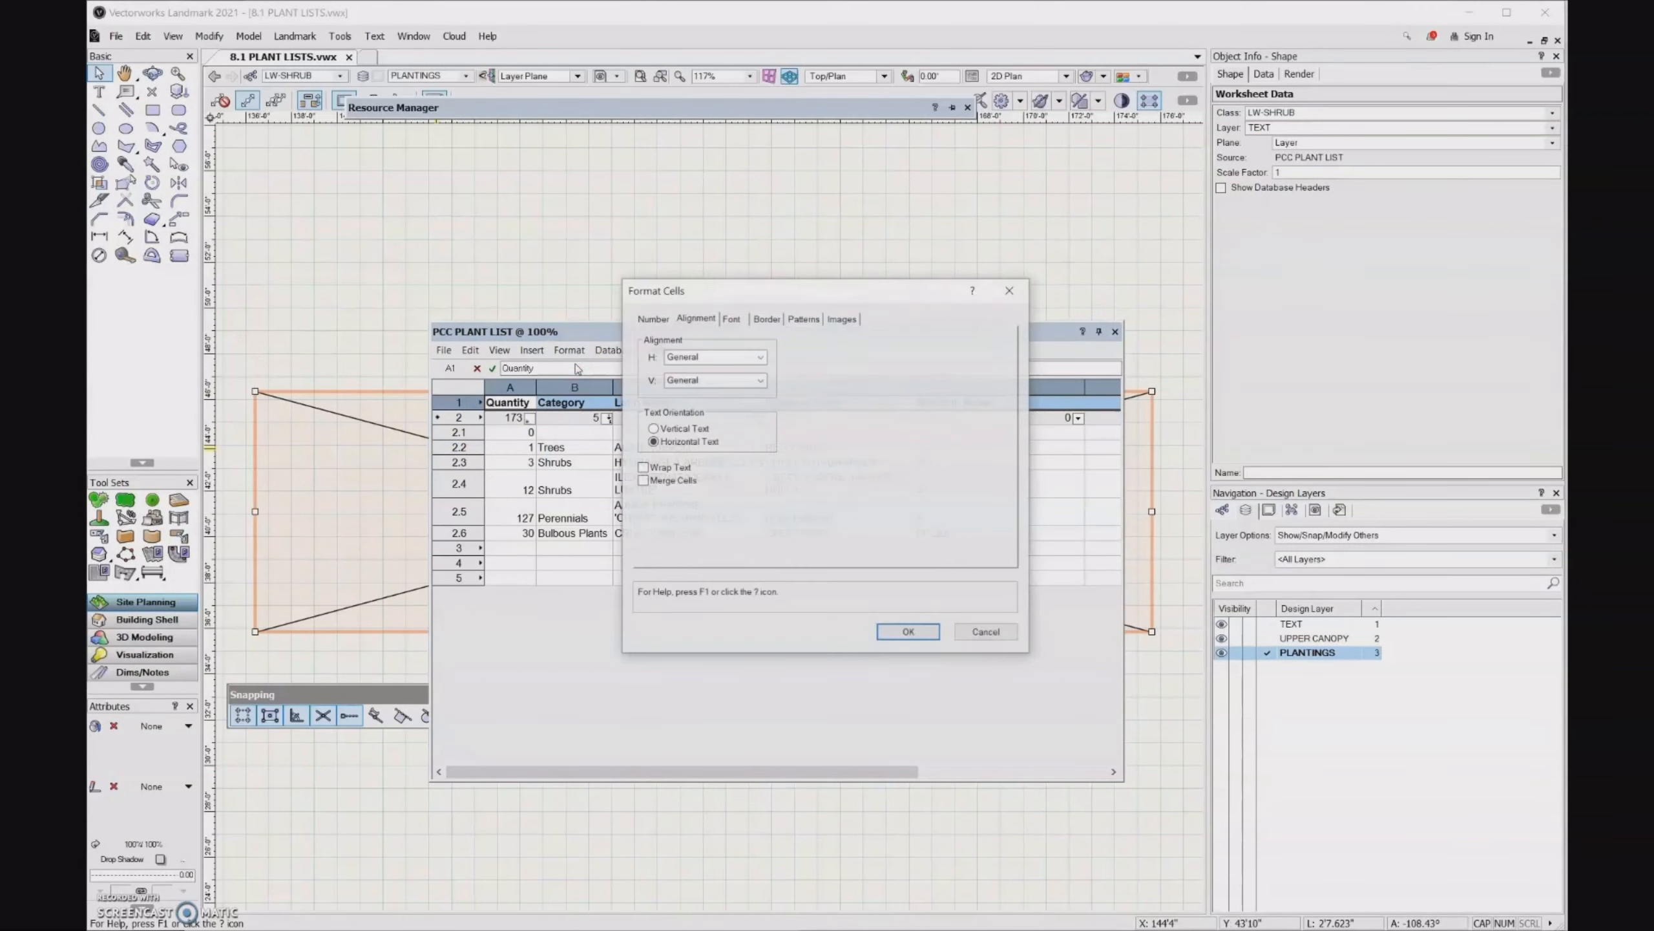
click(767, 320)
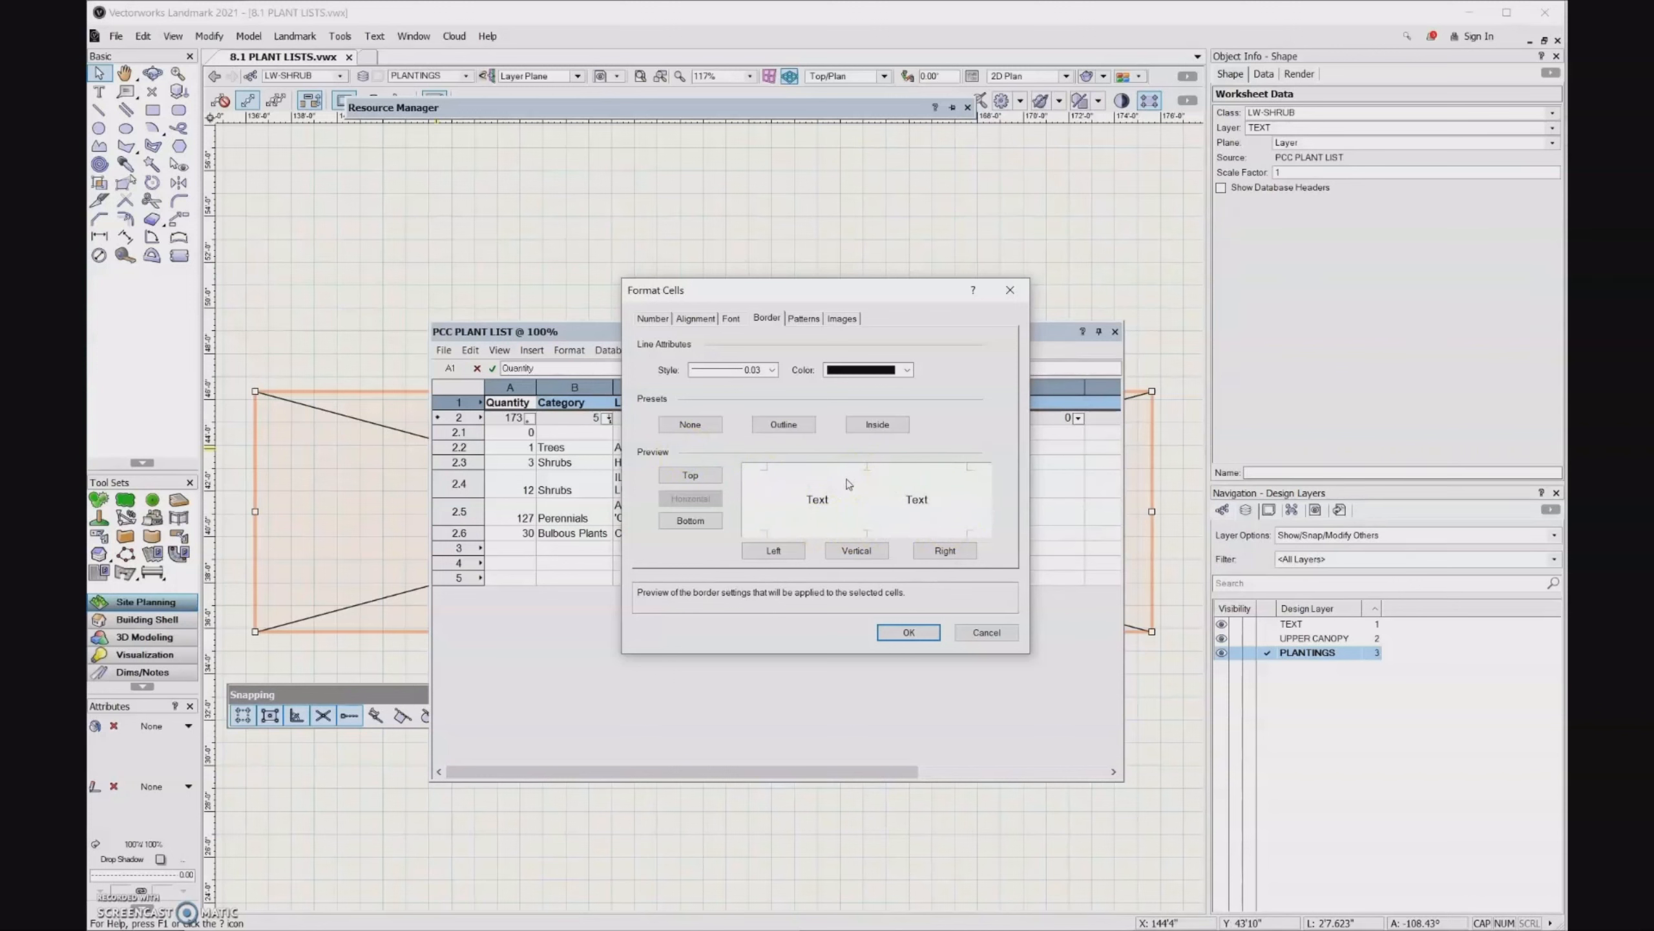
click(713, 521)
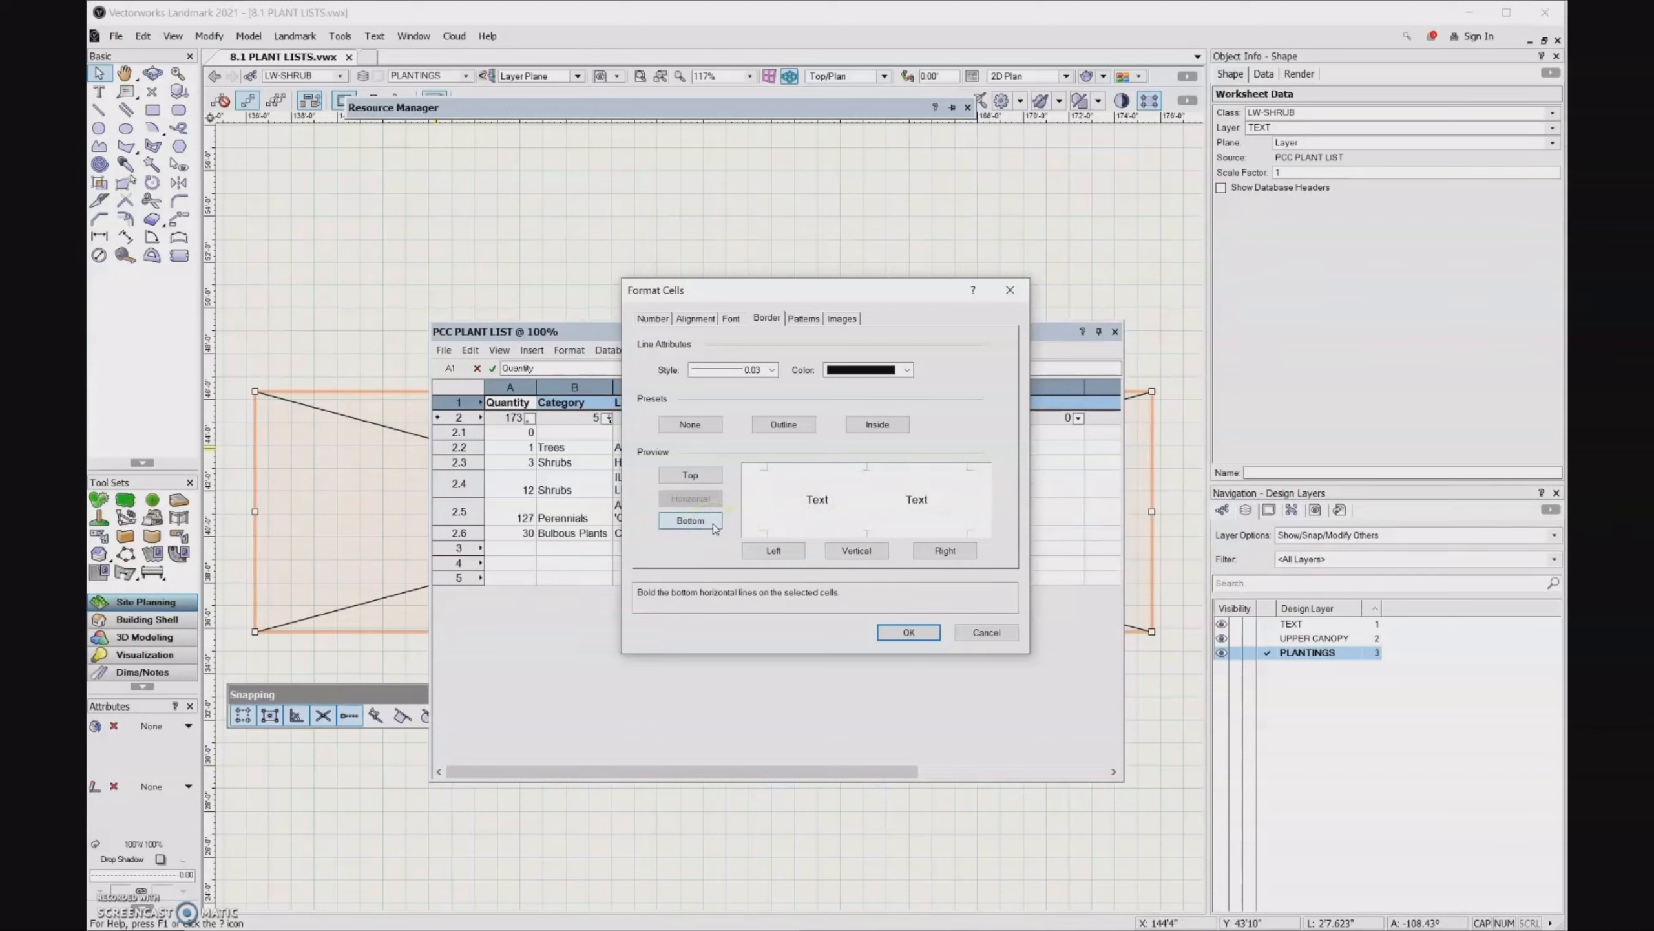
click(715, 527)
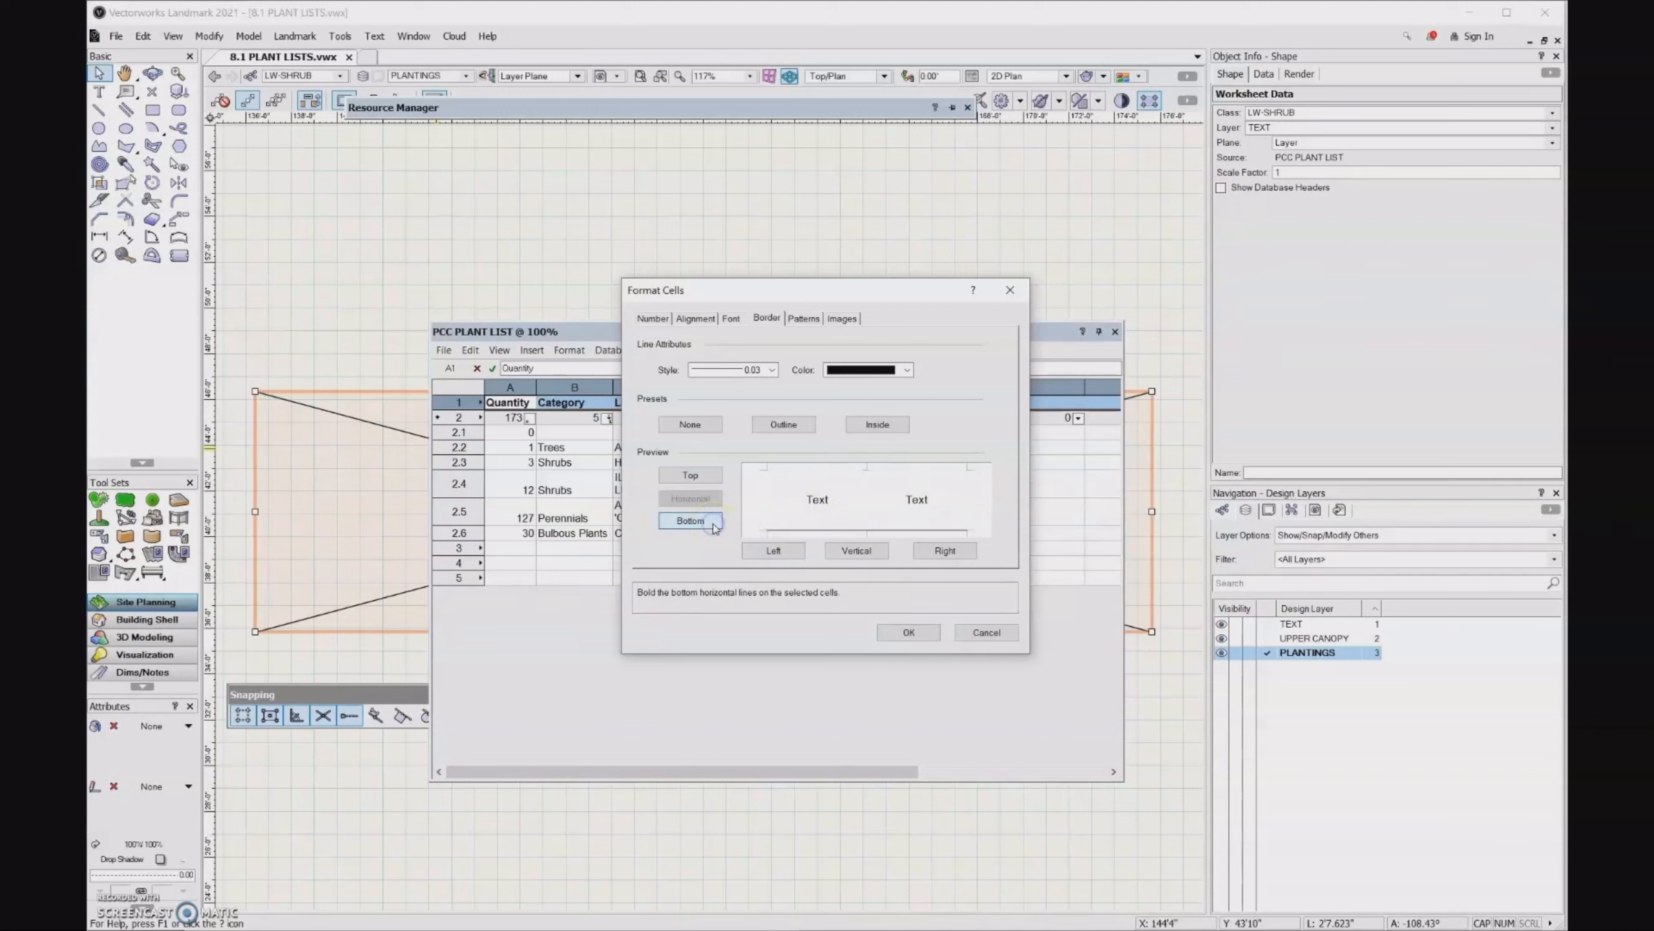
- Set the border line thickness to 0.13 and apply the header row's cell formatting
click(771, 370)
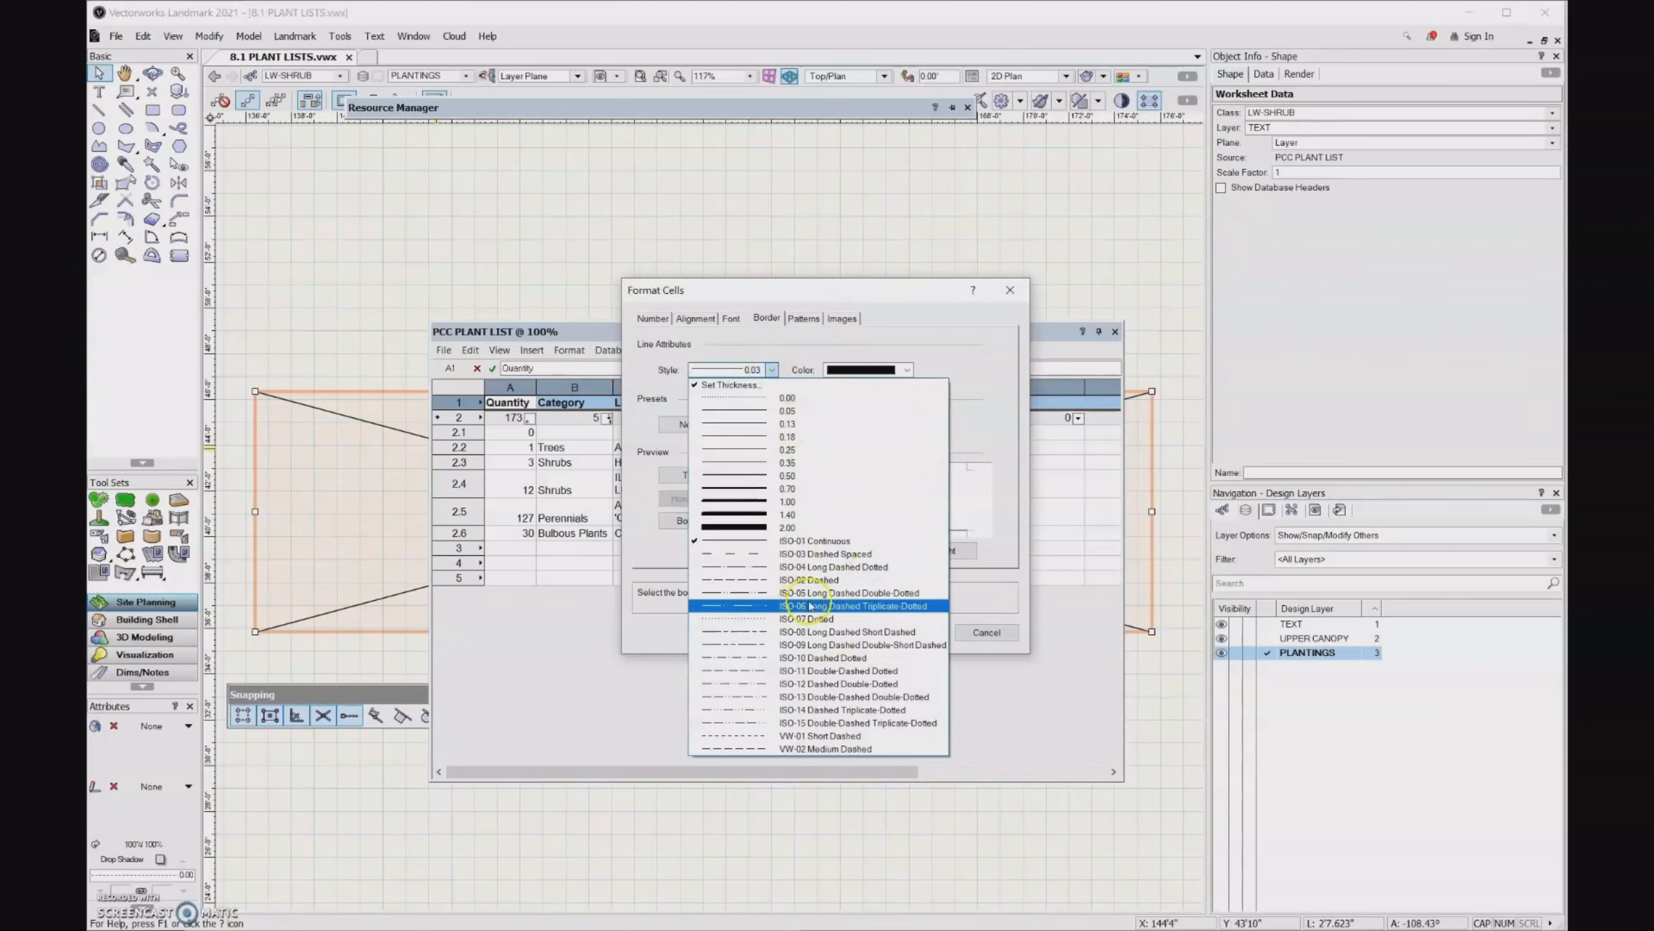
click(794, 468)
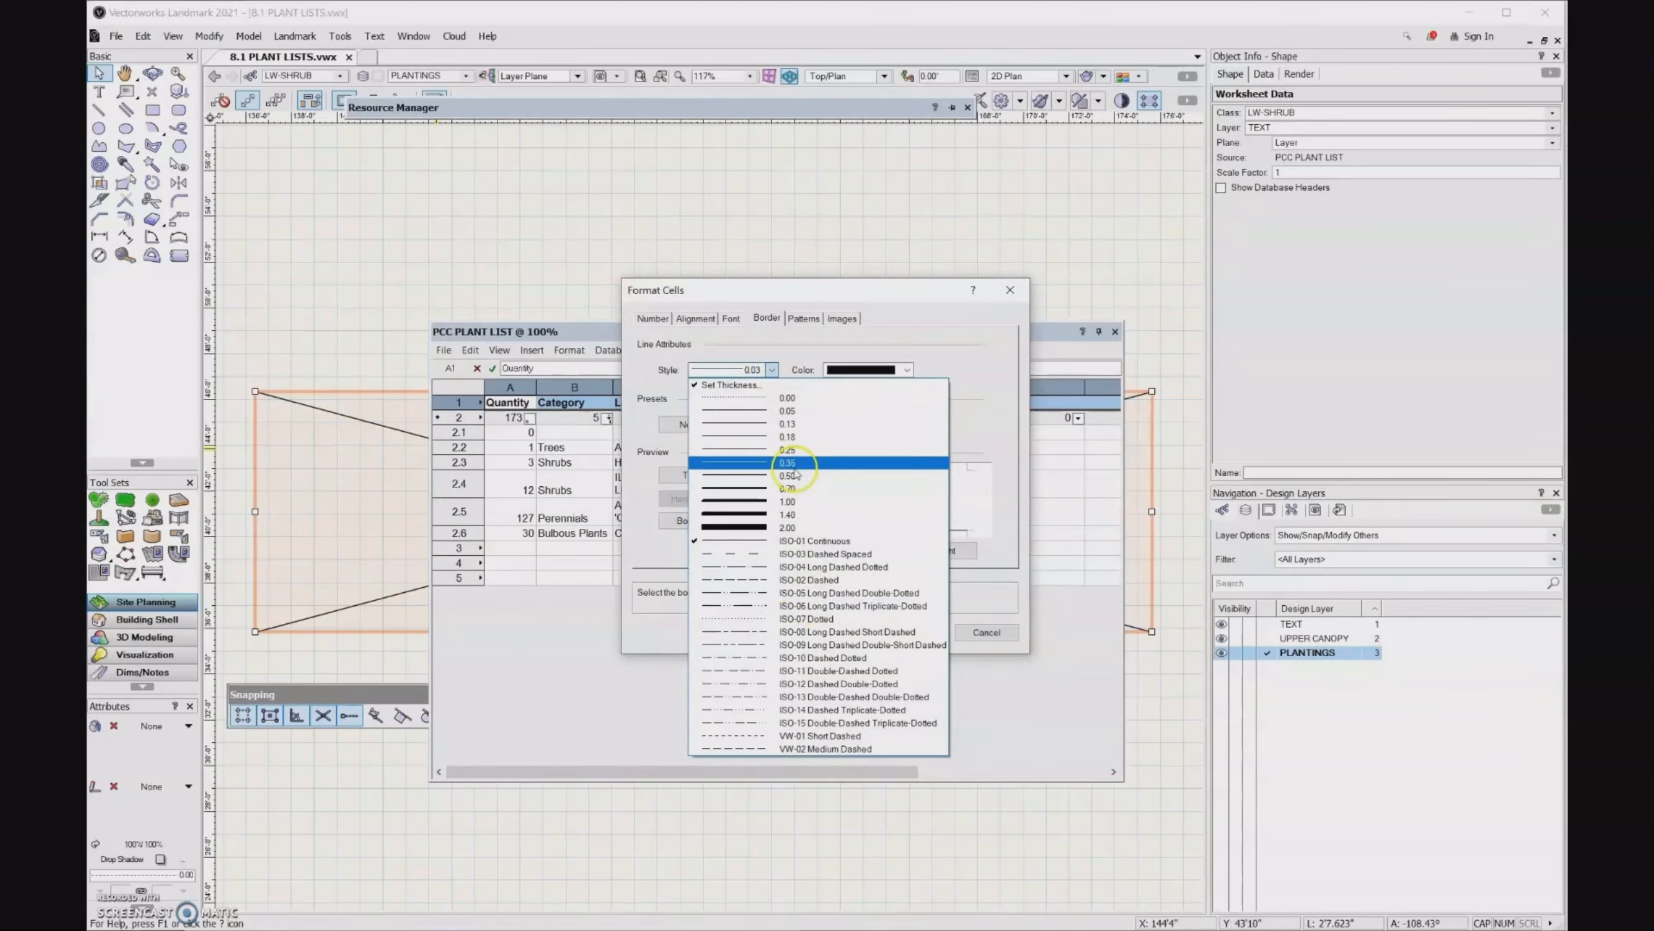
click(769, 423)
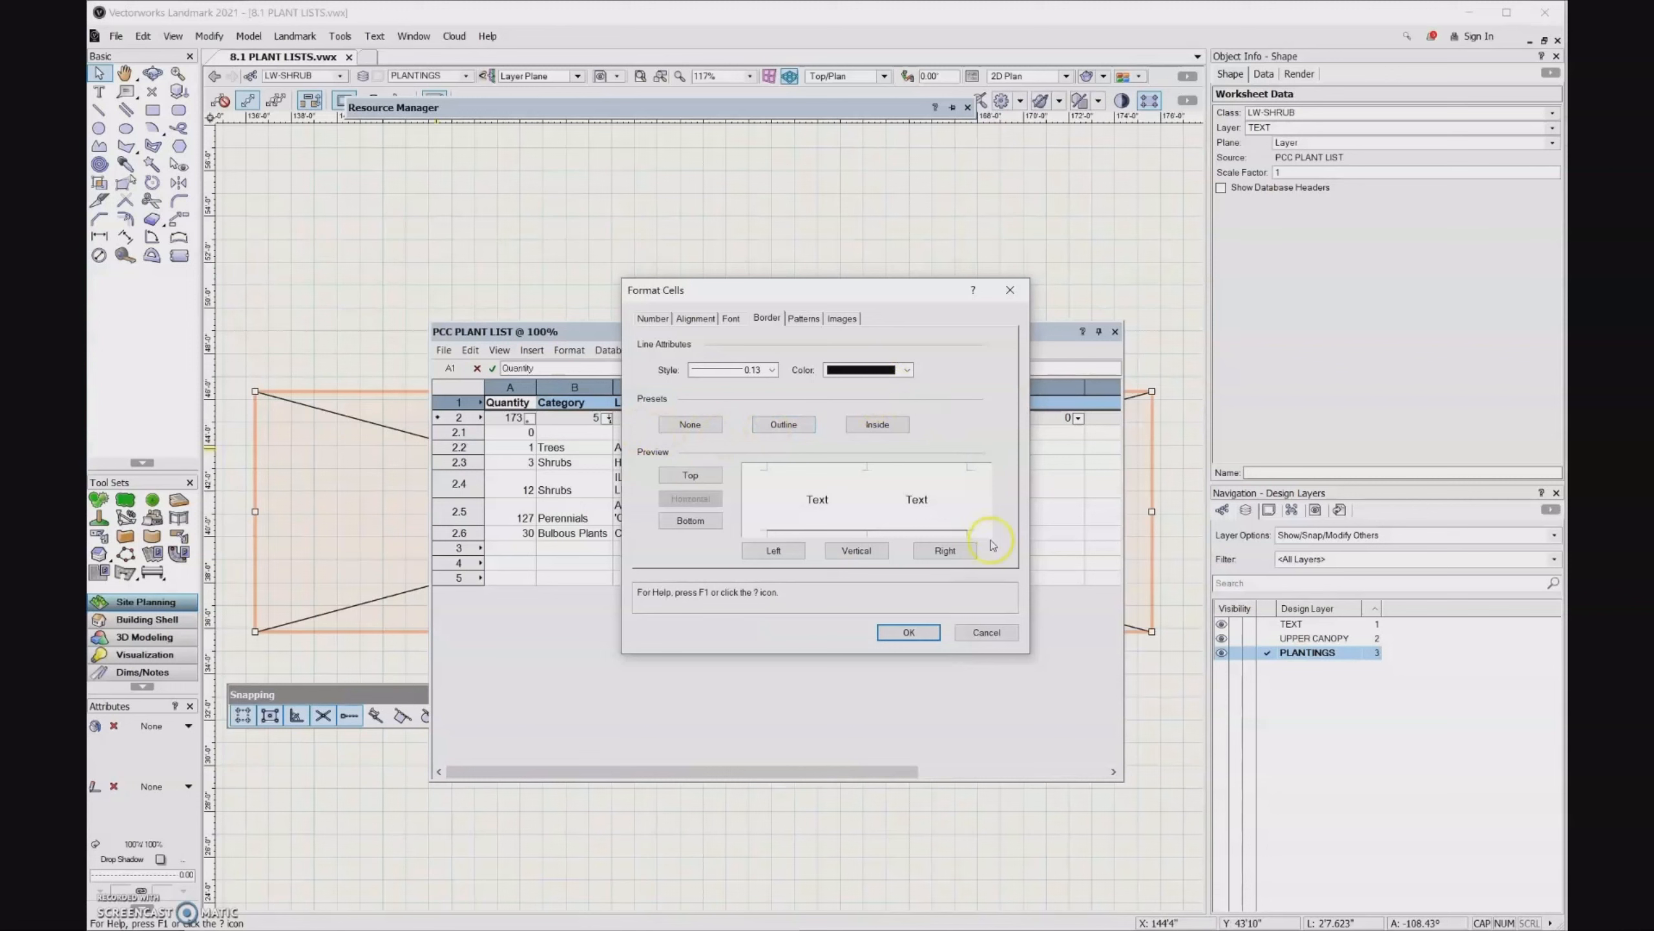
click(909, 632)
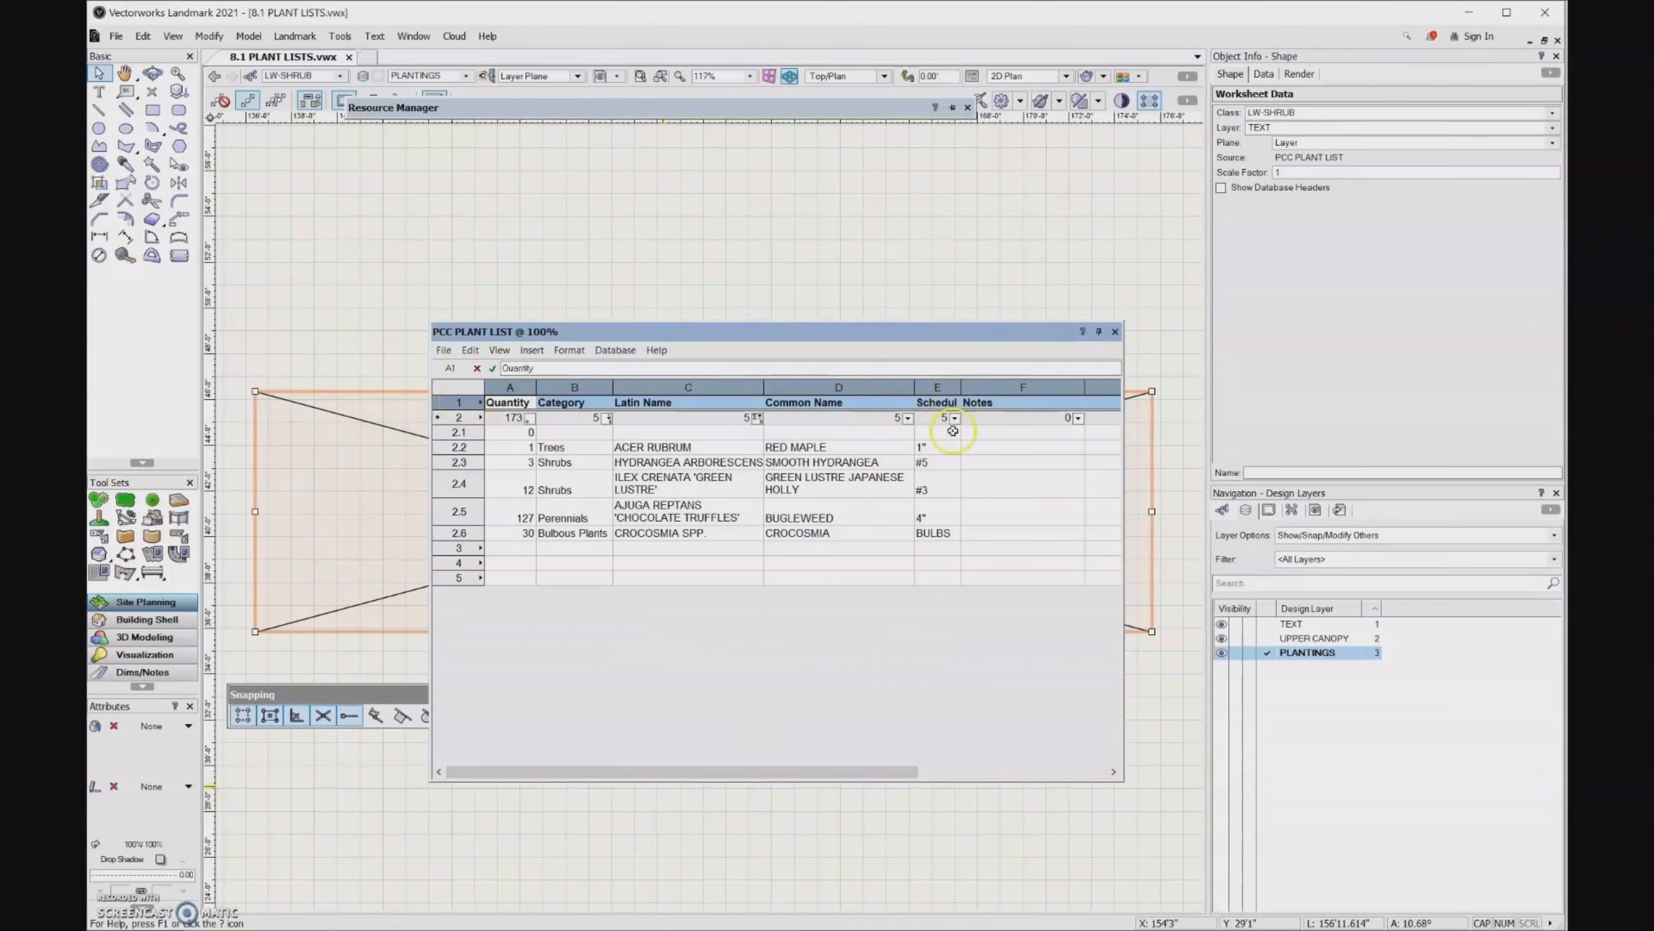
click(861, 577)
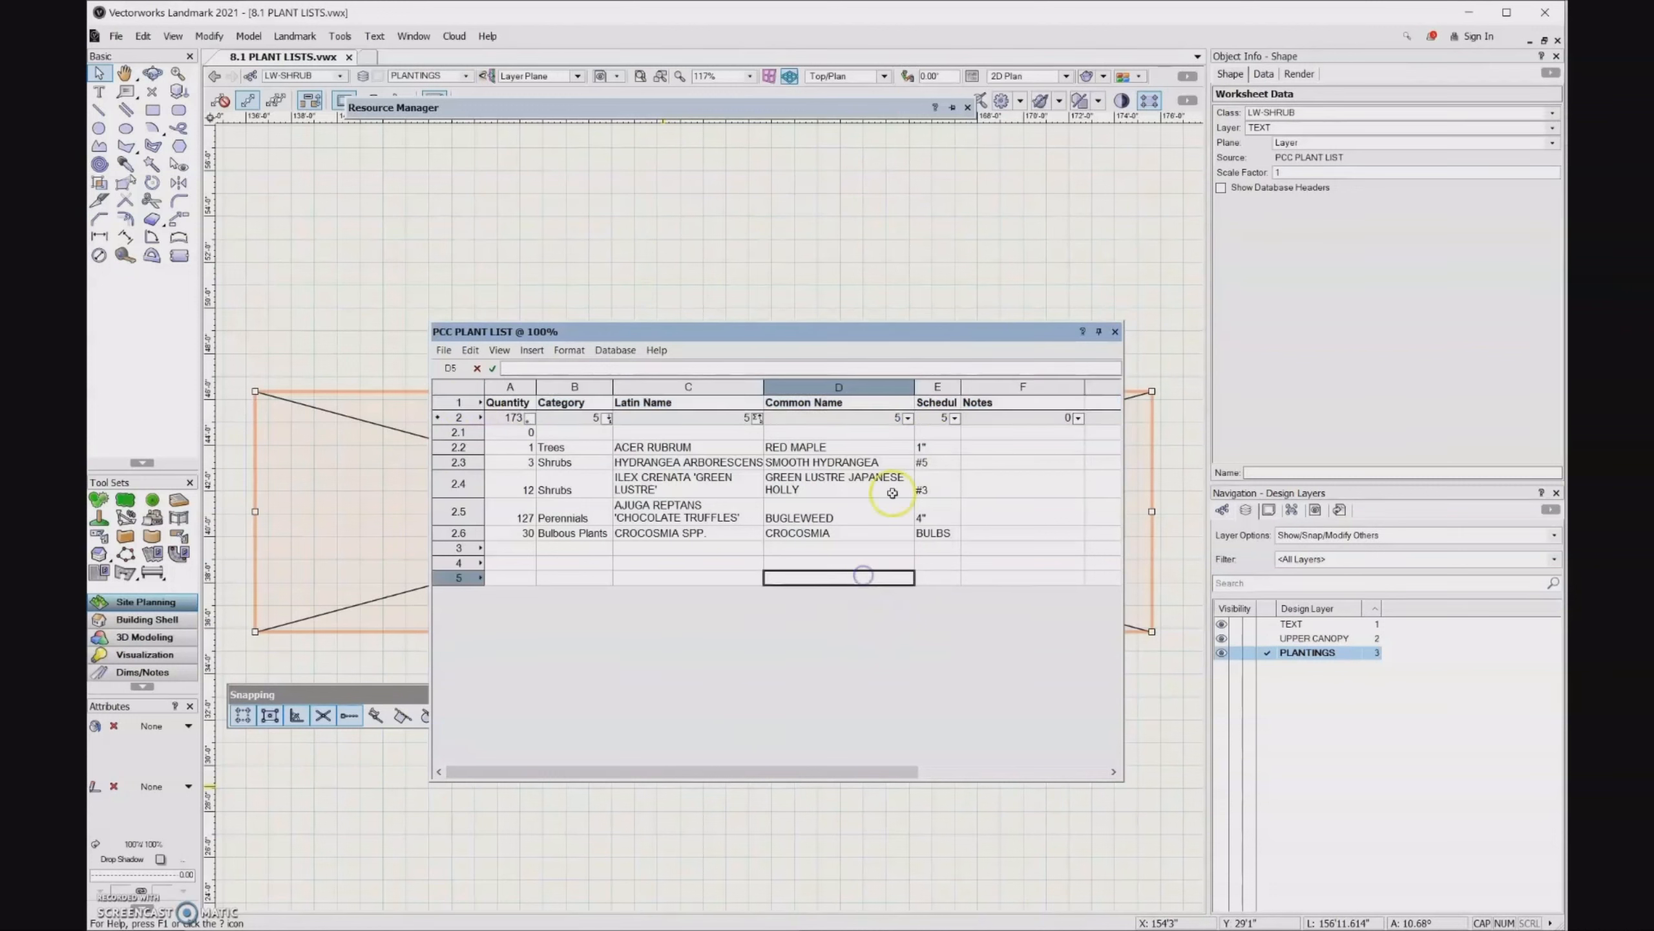
- Widen the Scheduled Size column slightly, enable text wrapping for the whole header row, and close the worksheet
click(932, 386)
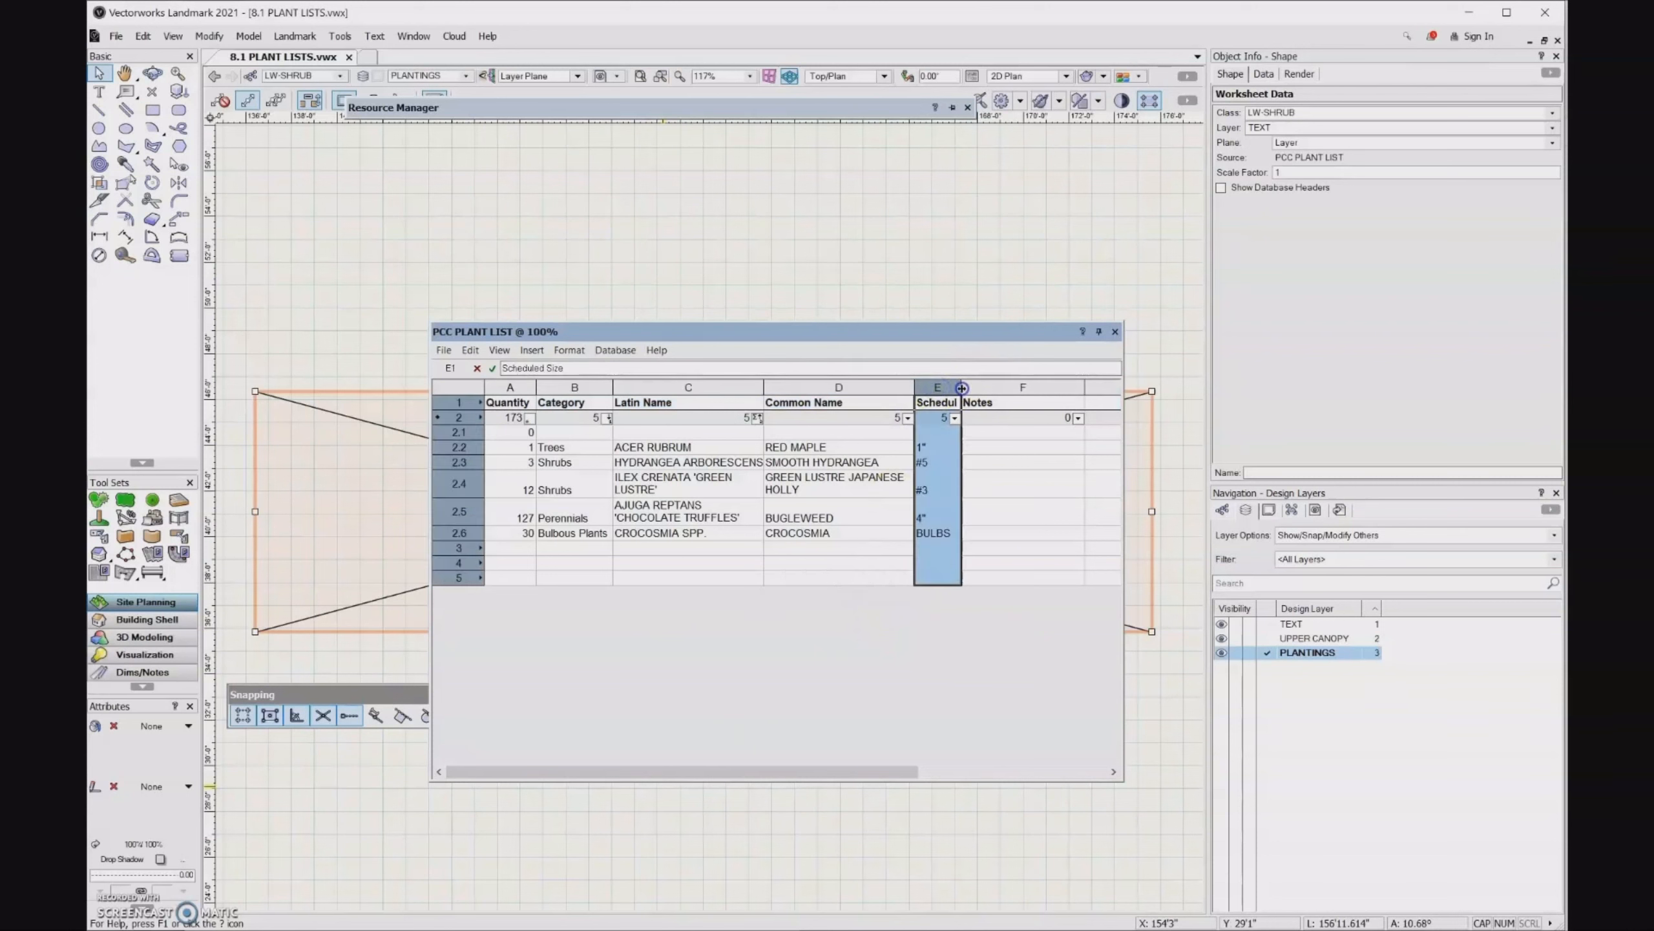
drag(961, 386, 972, 388)
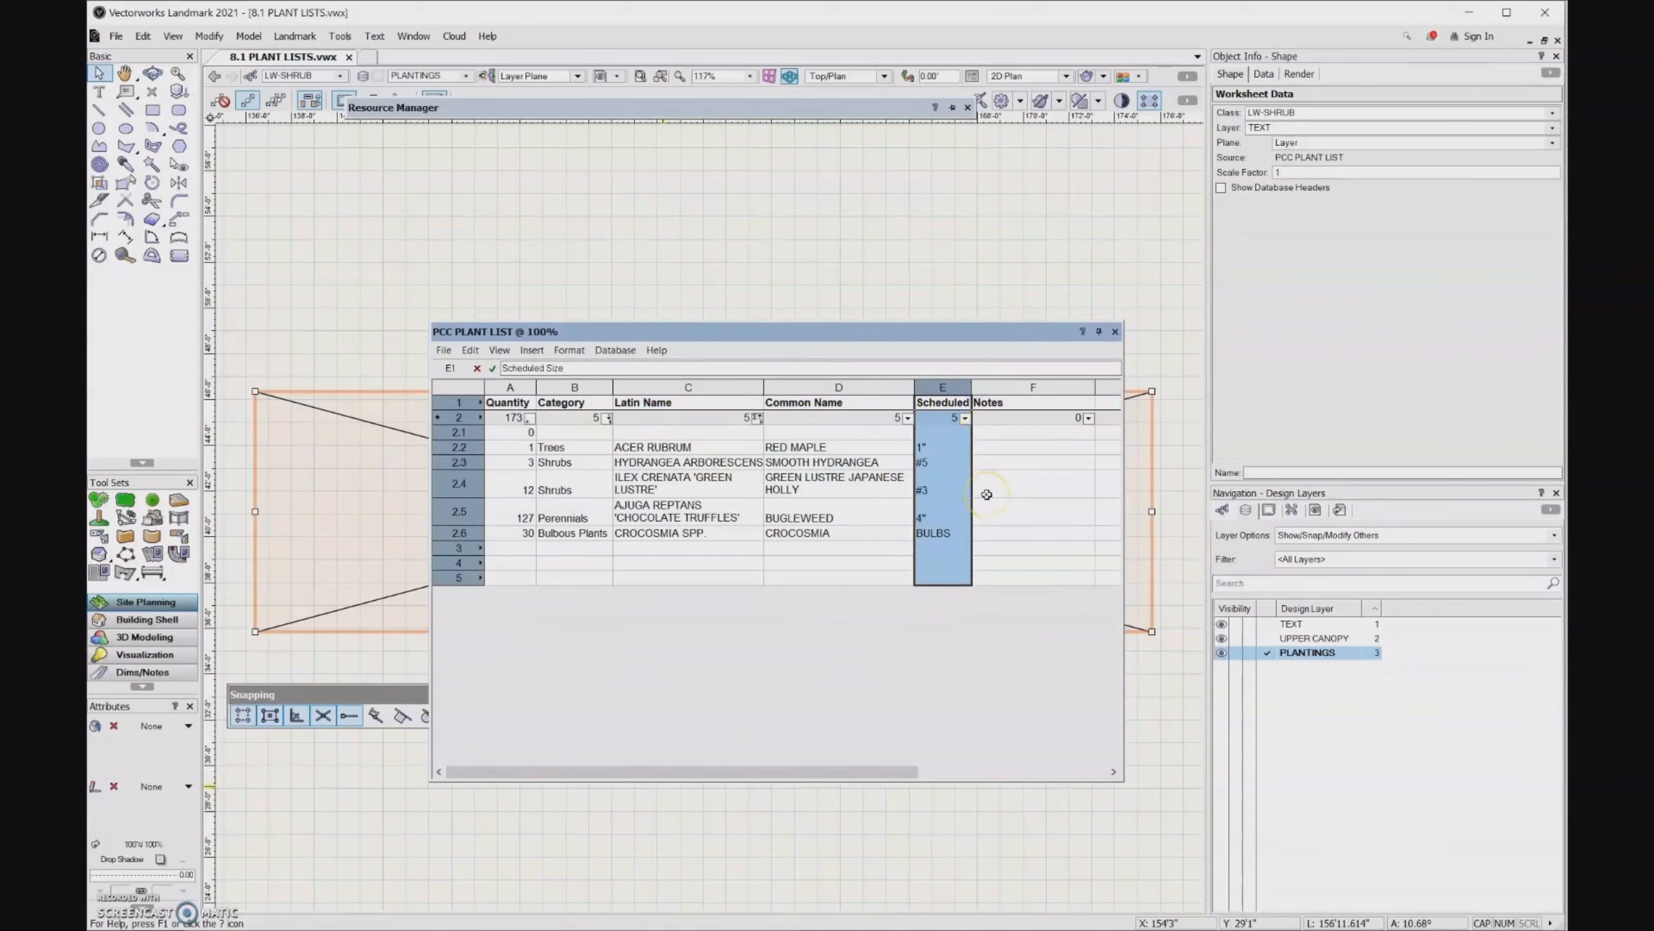
click(459, 402)
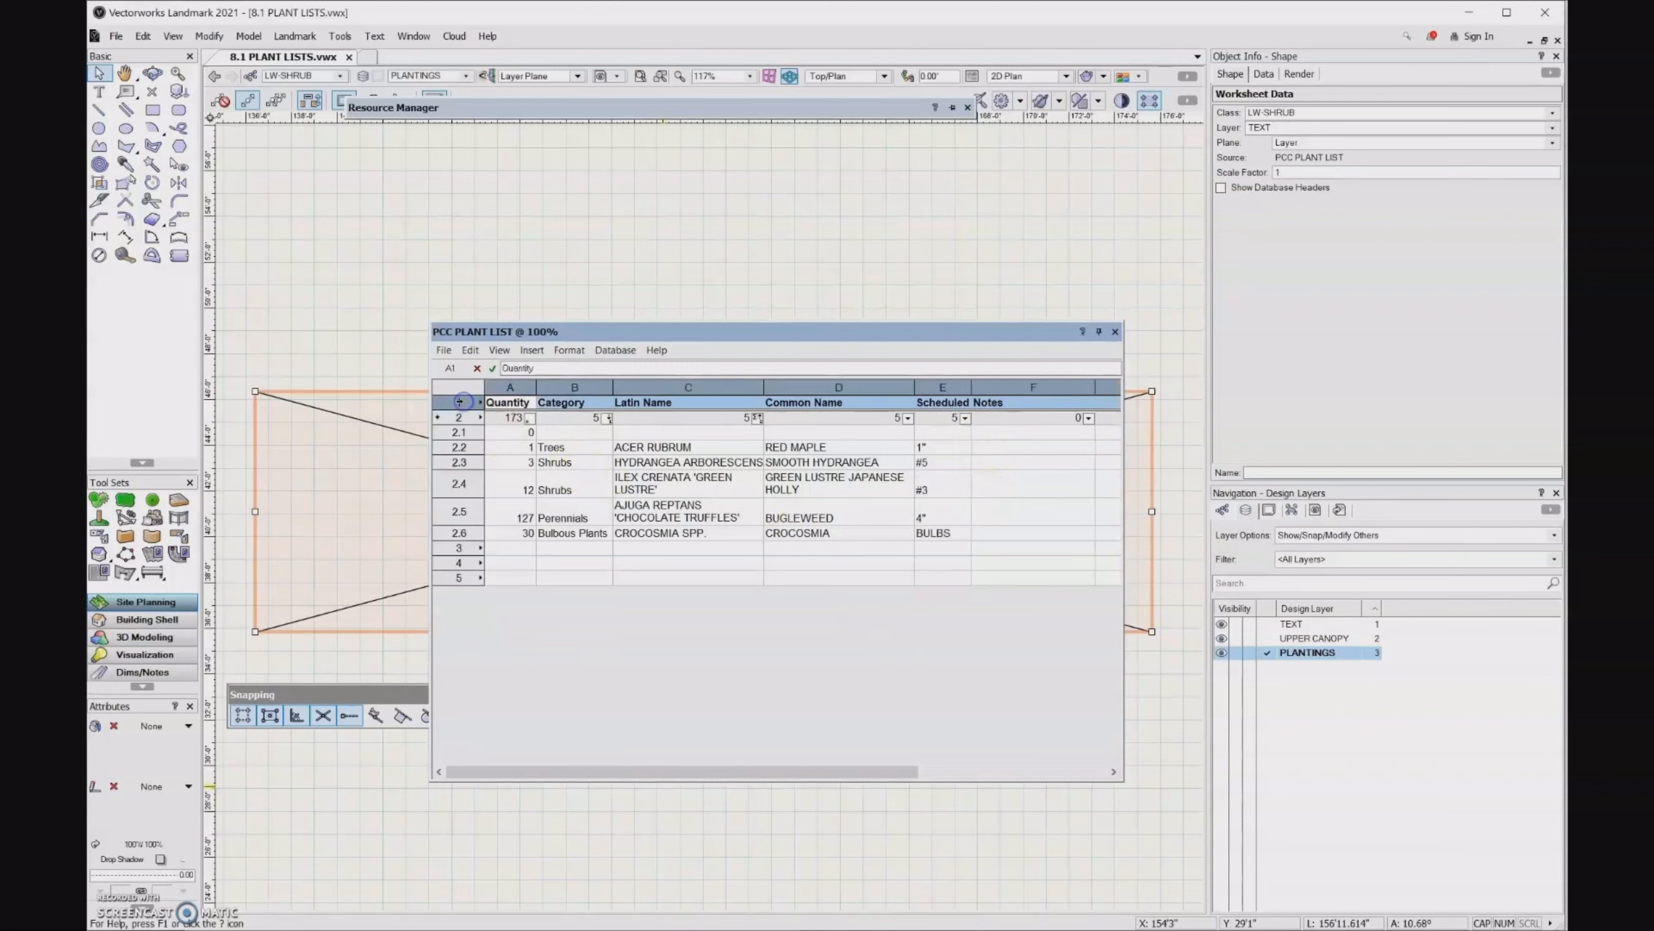
click(570, 350)
click(585, 367)
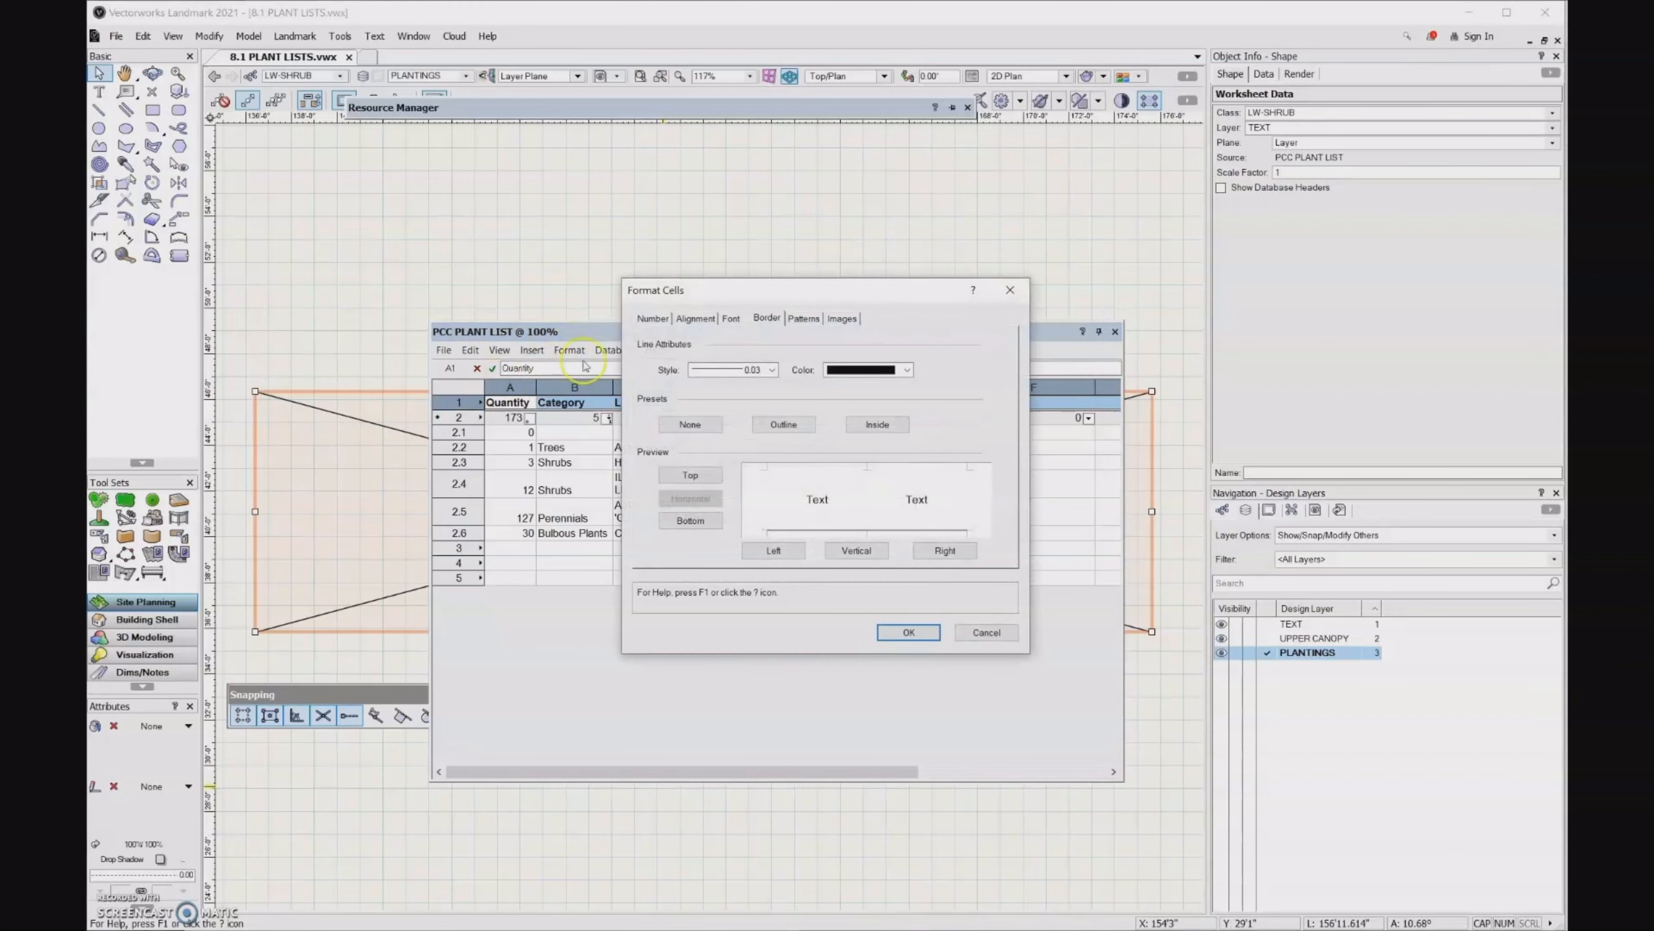
click(696, 317)
click(642, 467)
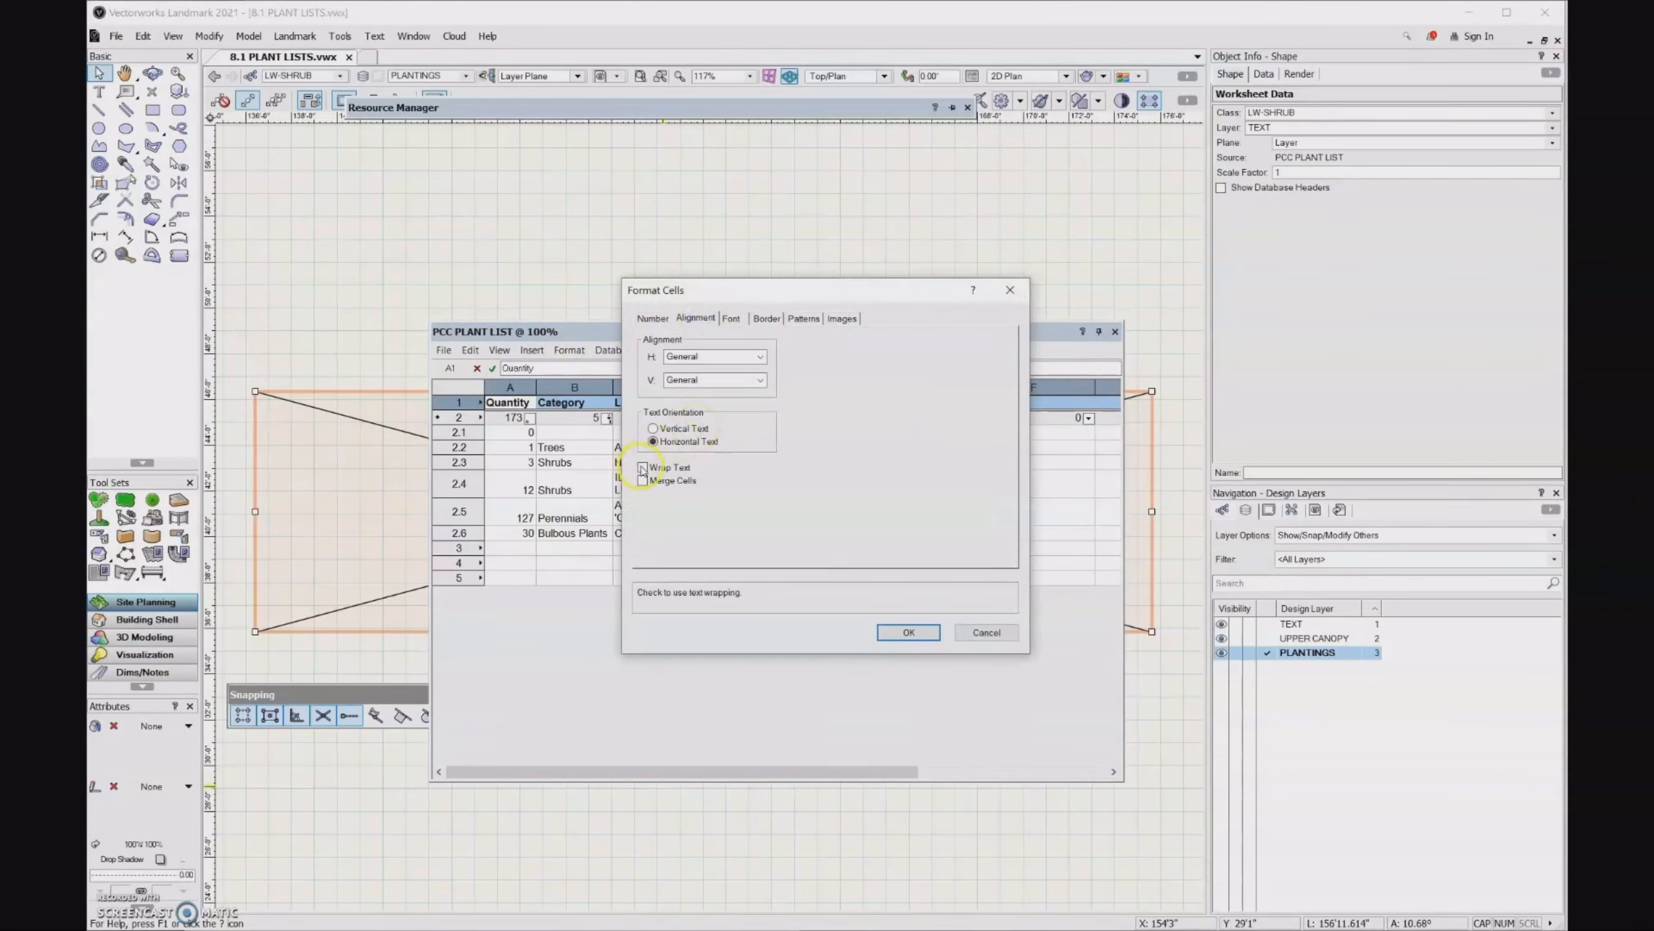
click(907, 632)
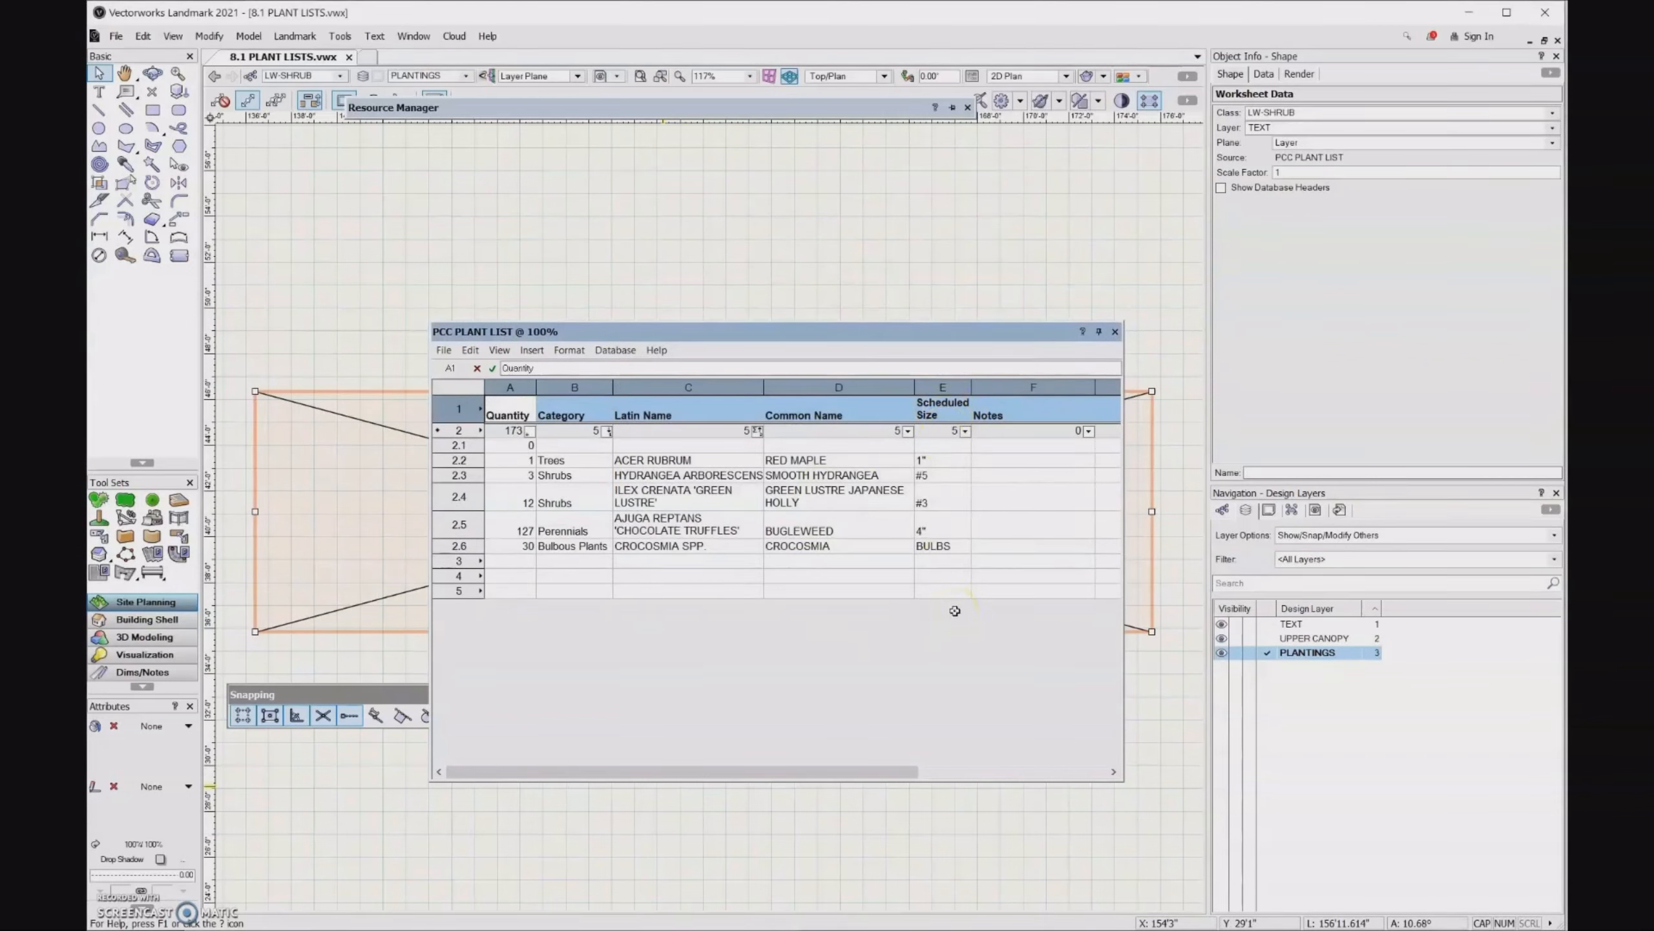
click(1114, 331)
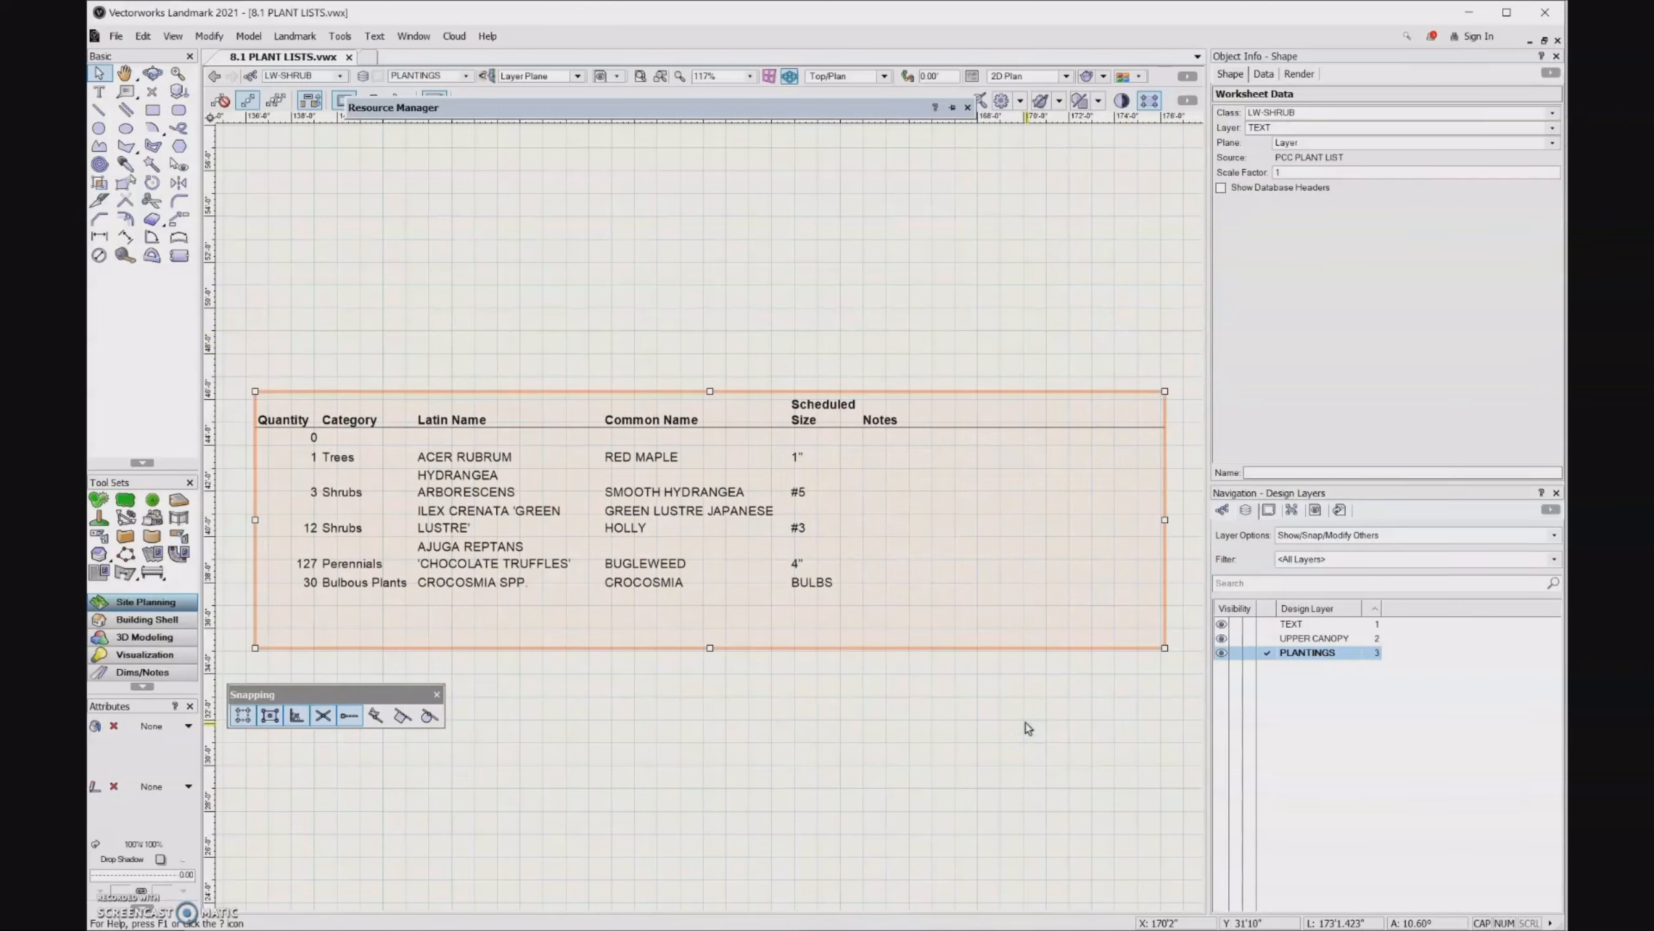
- Reopen the plant list worksheet and widen the Scheduled Size column a little more
double_click(672, 523)
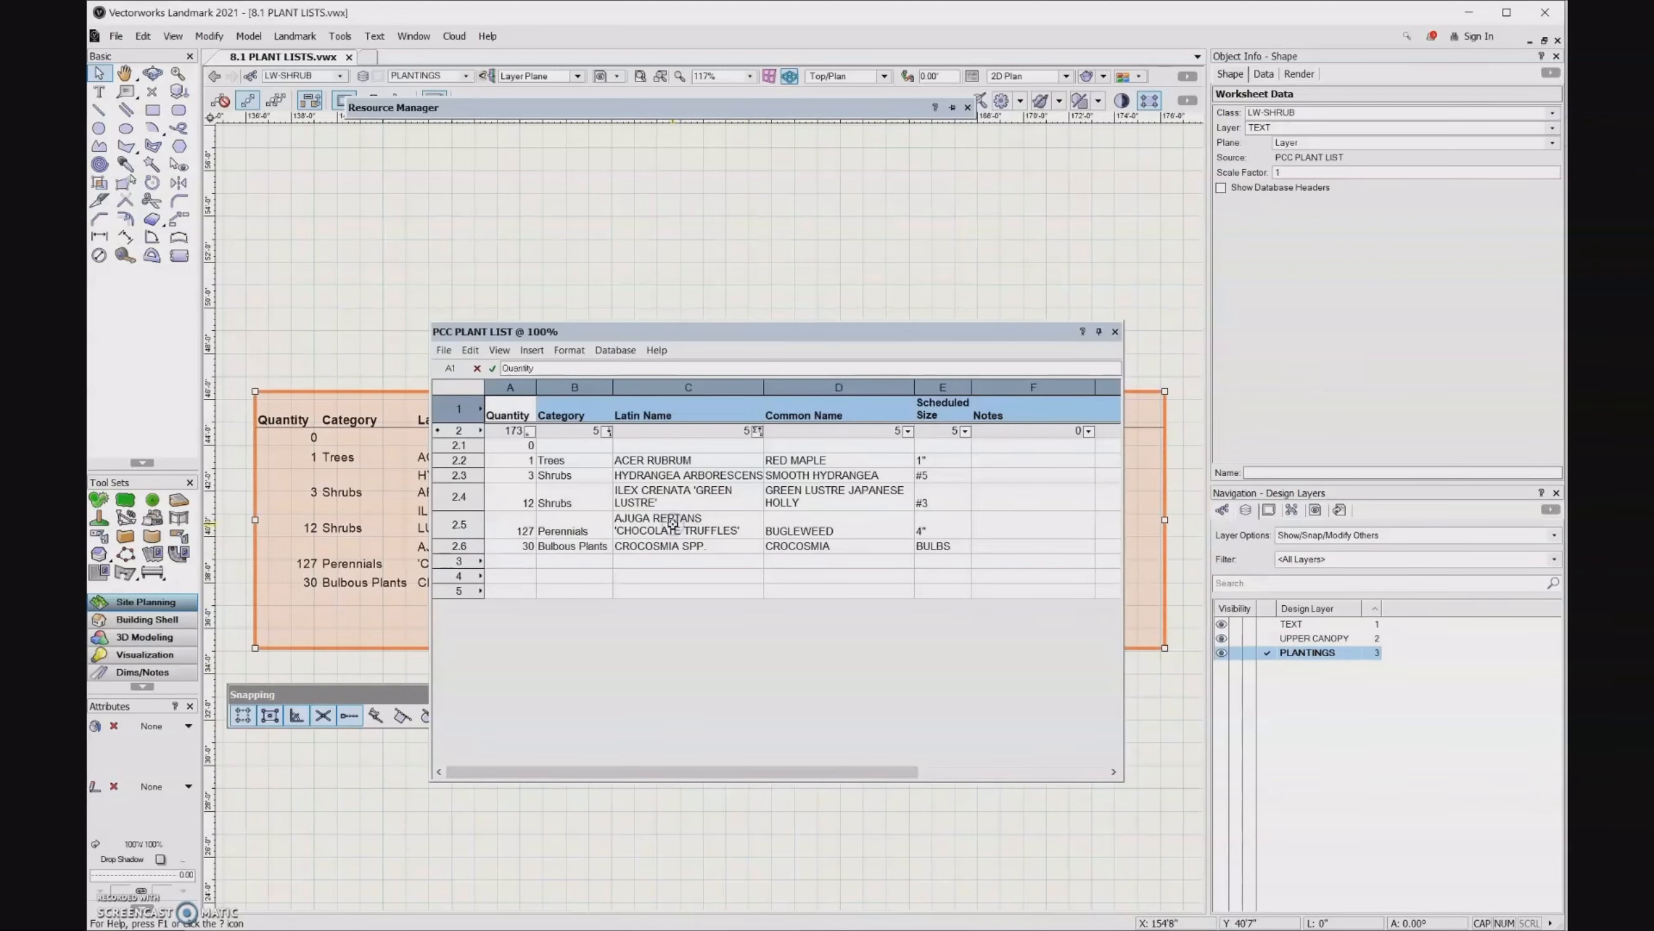
click(954, 472)
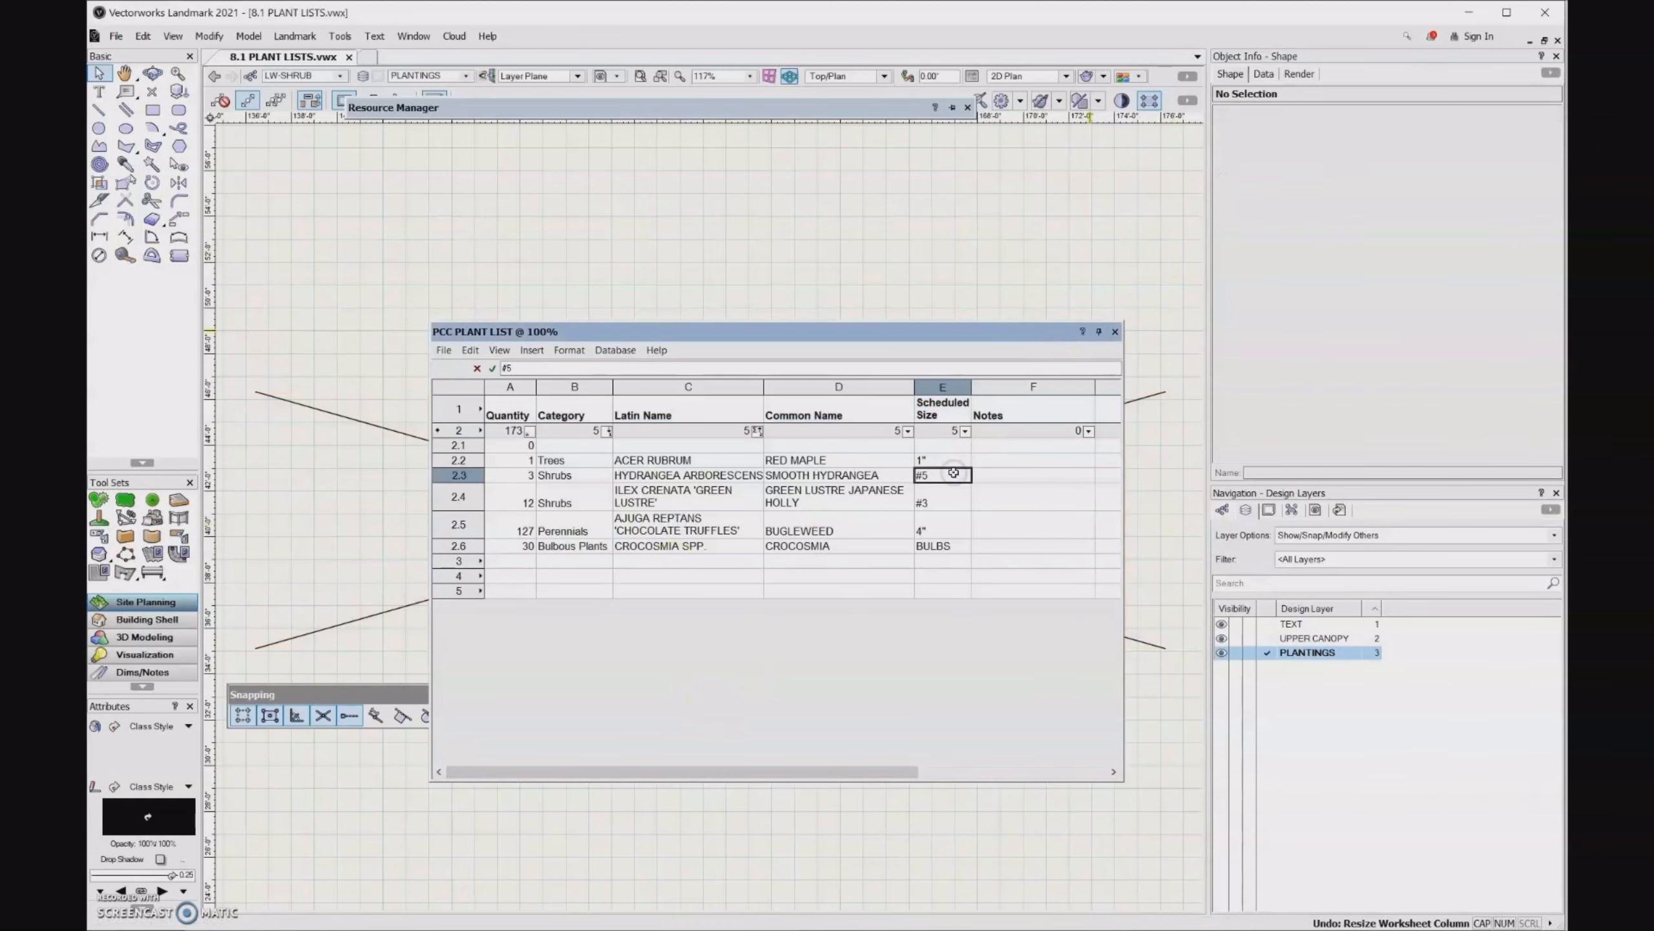
click(952, 387)
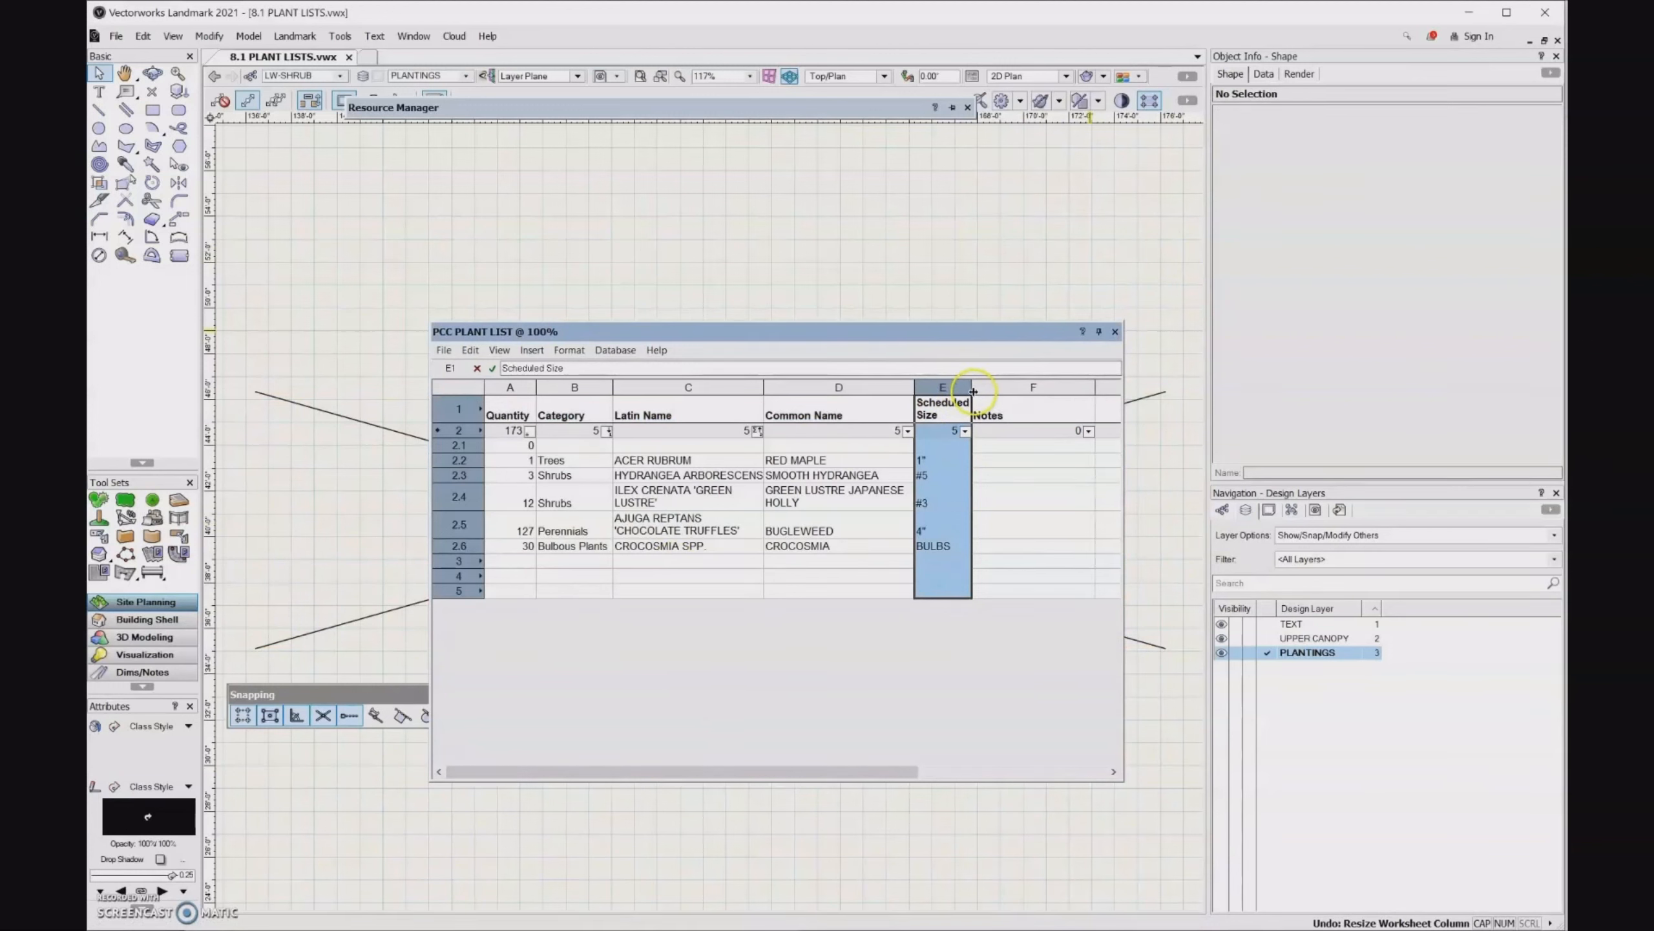
drag(973, 391, 983, 389)
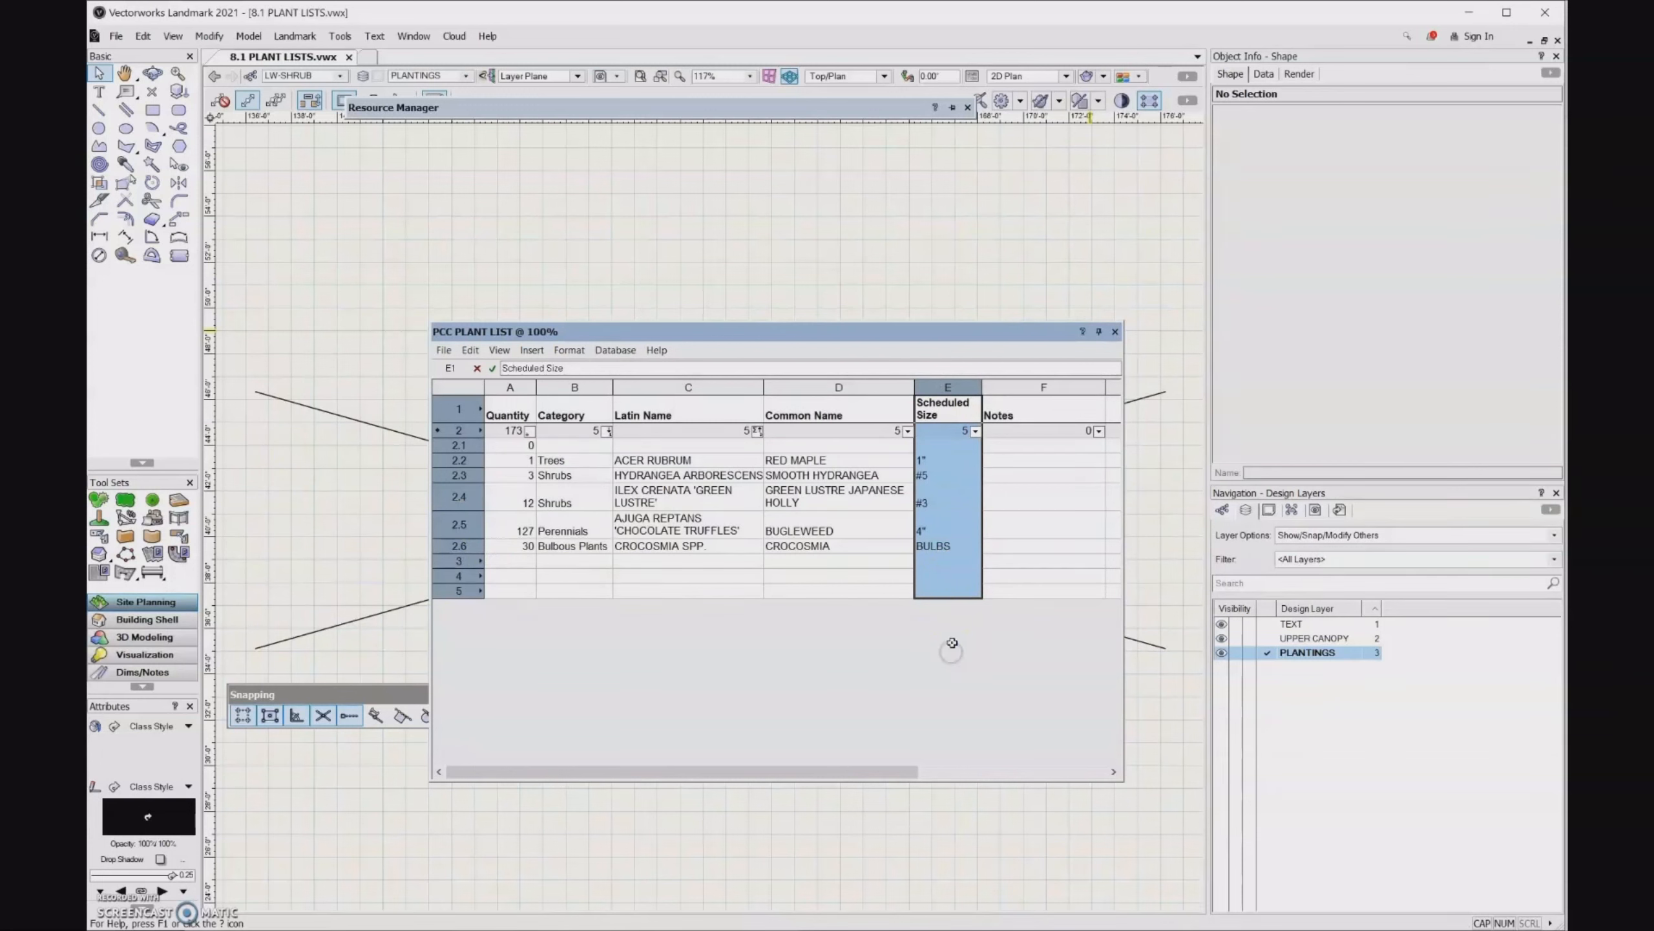
- Center the plant data cells of the Scheduled Size and Quantity columns horizontally
click(957, 535)
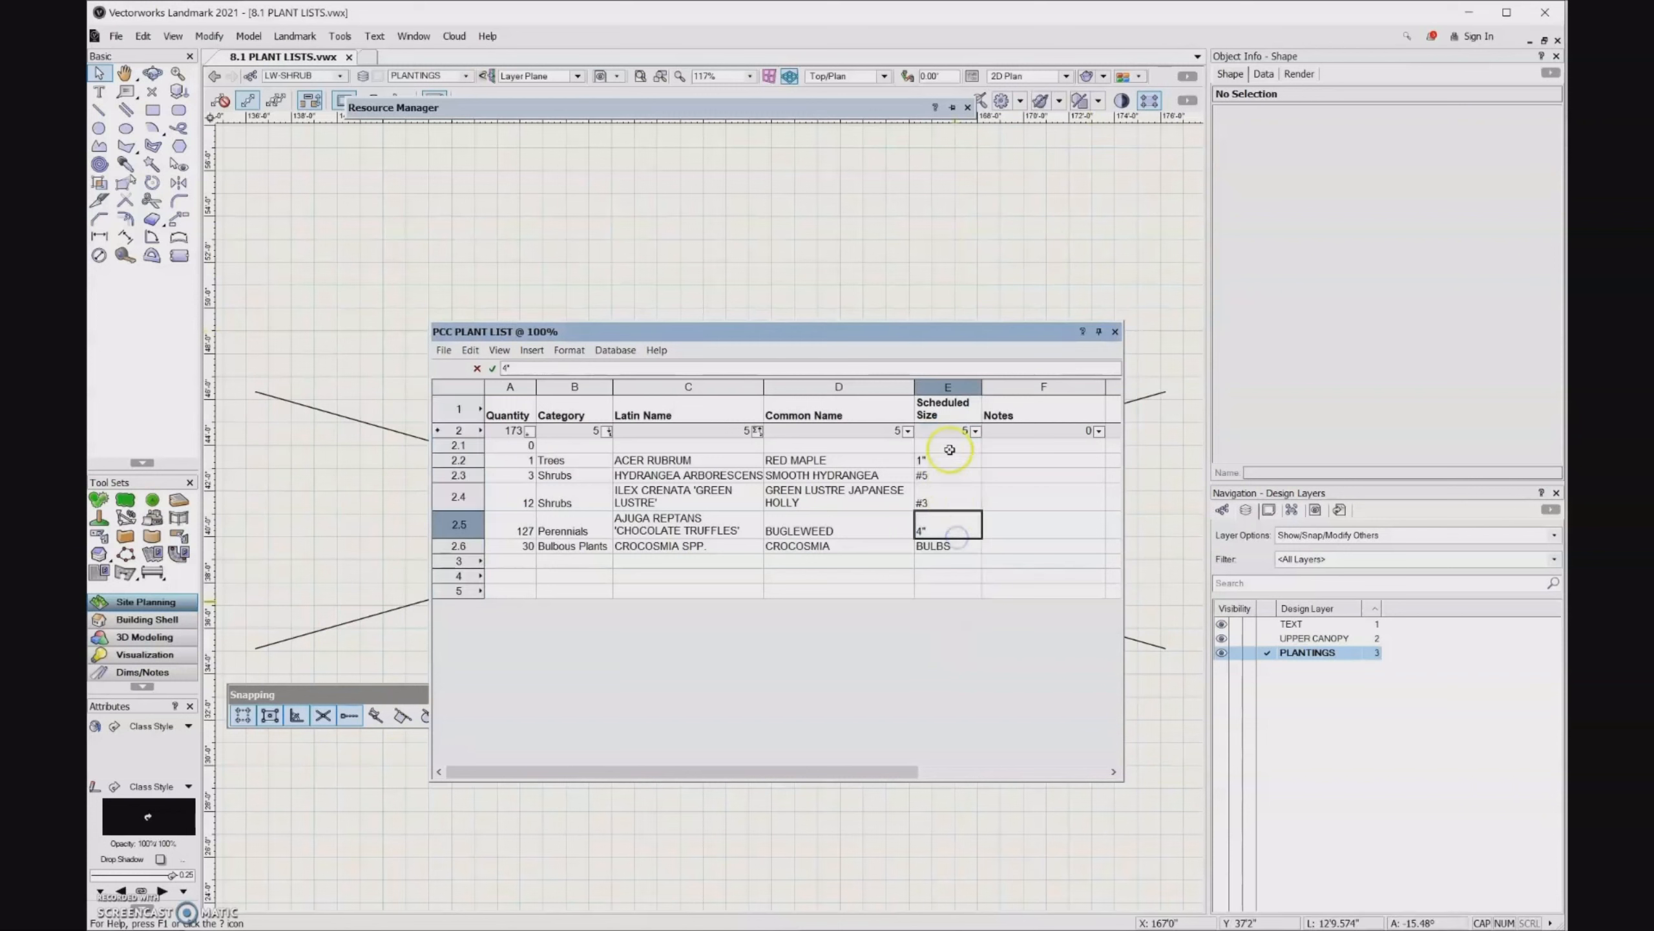
drag(949, 447, 965, 545)
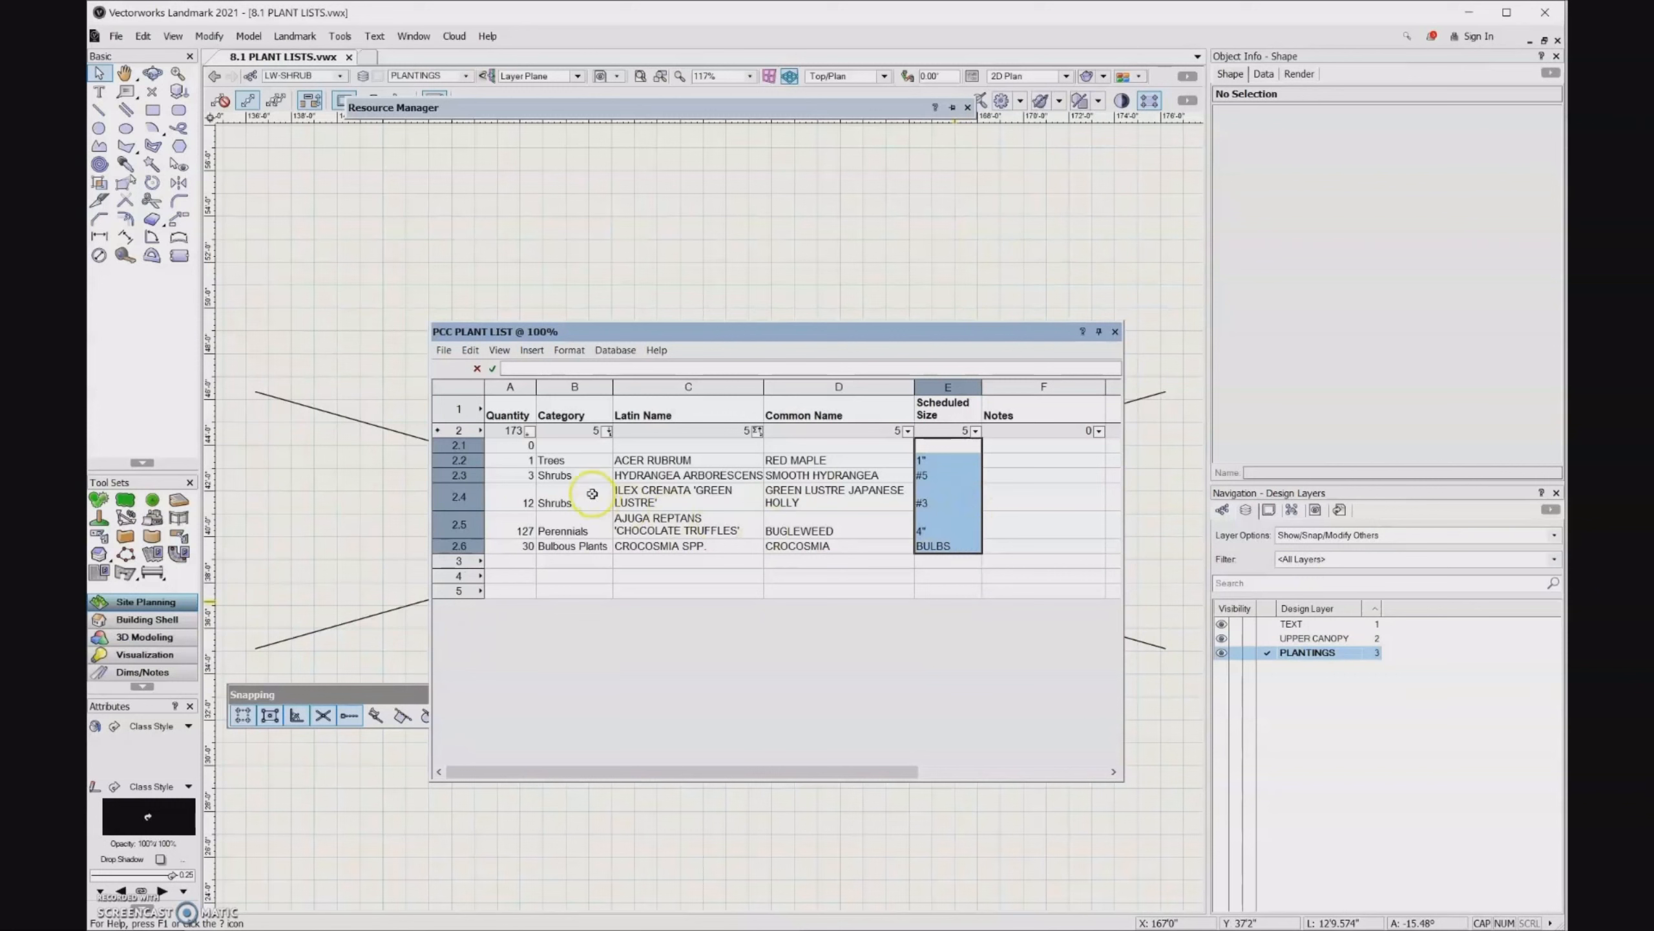
drag(526, 447, 527, 546)
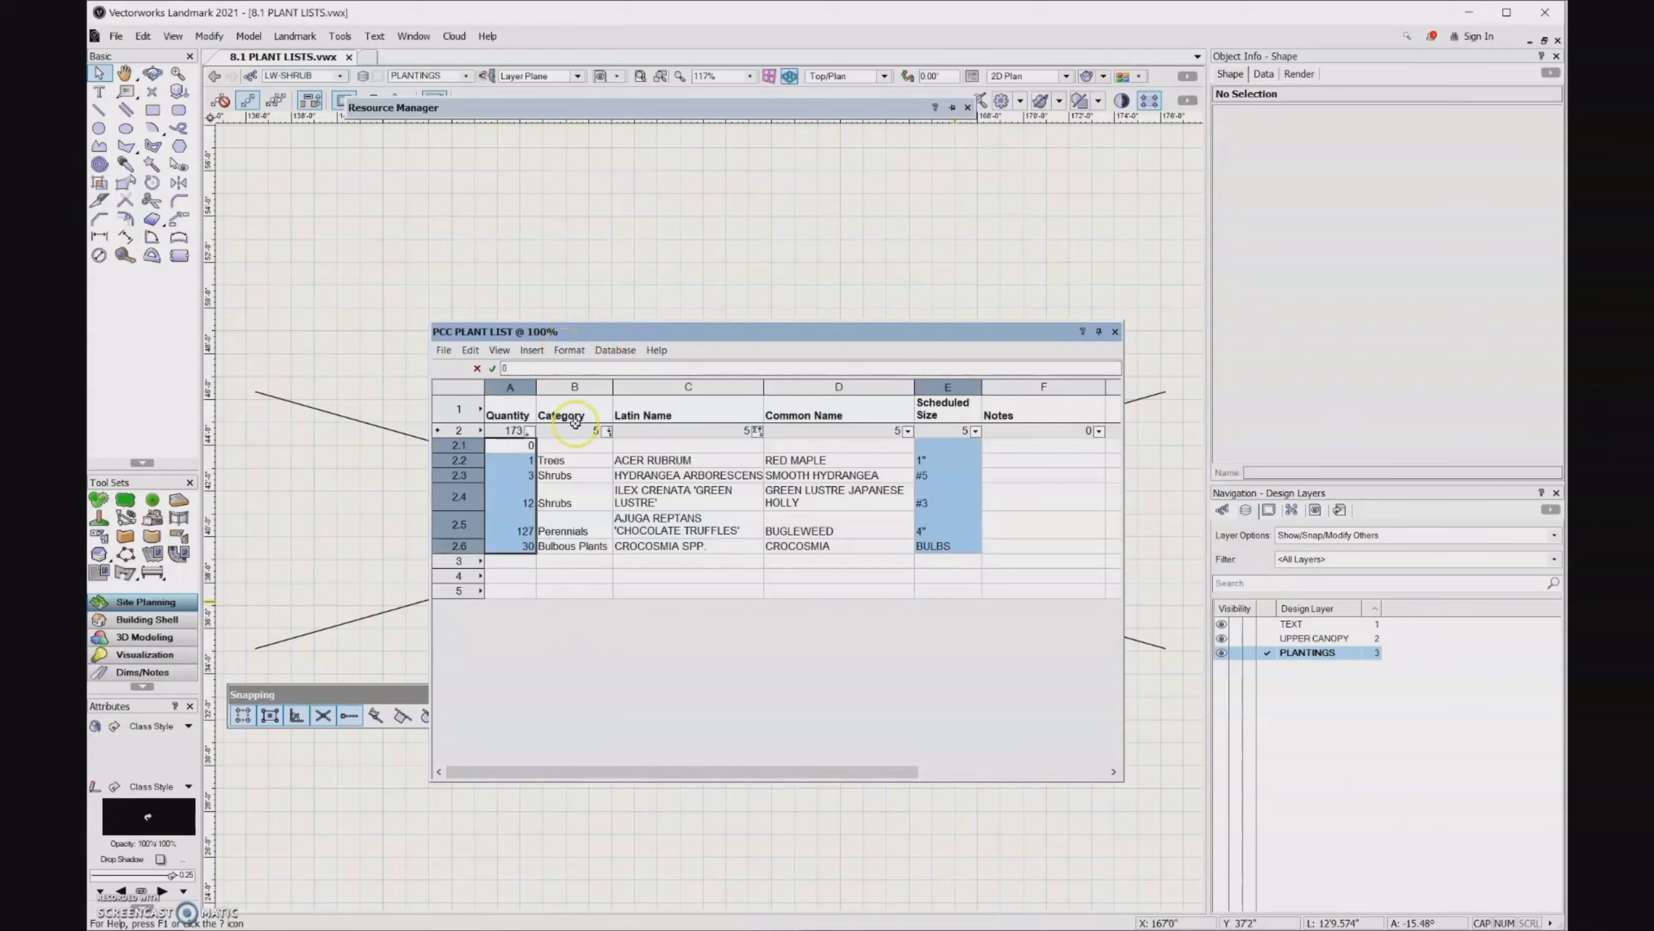
click(570, 361)
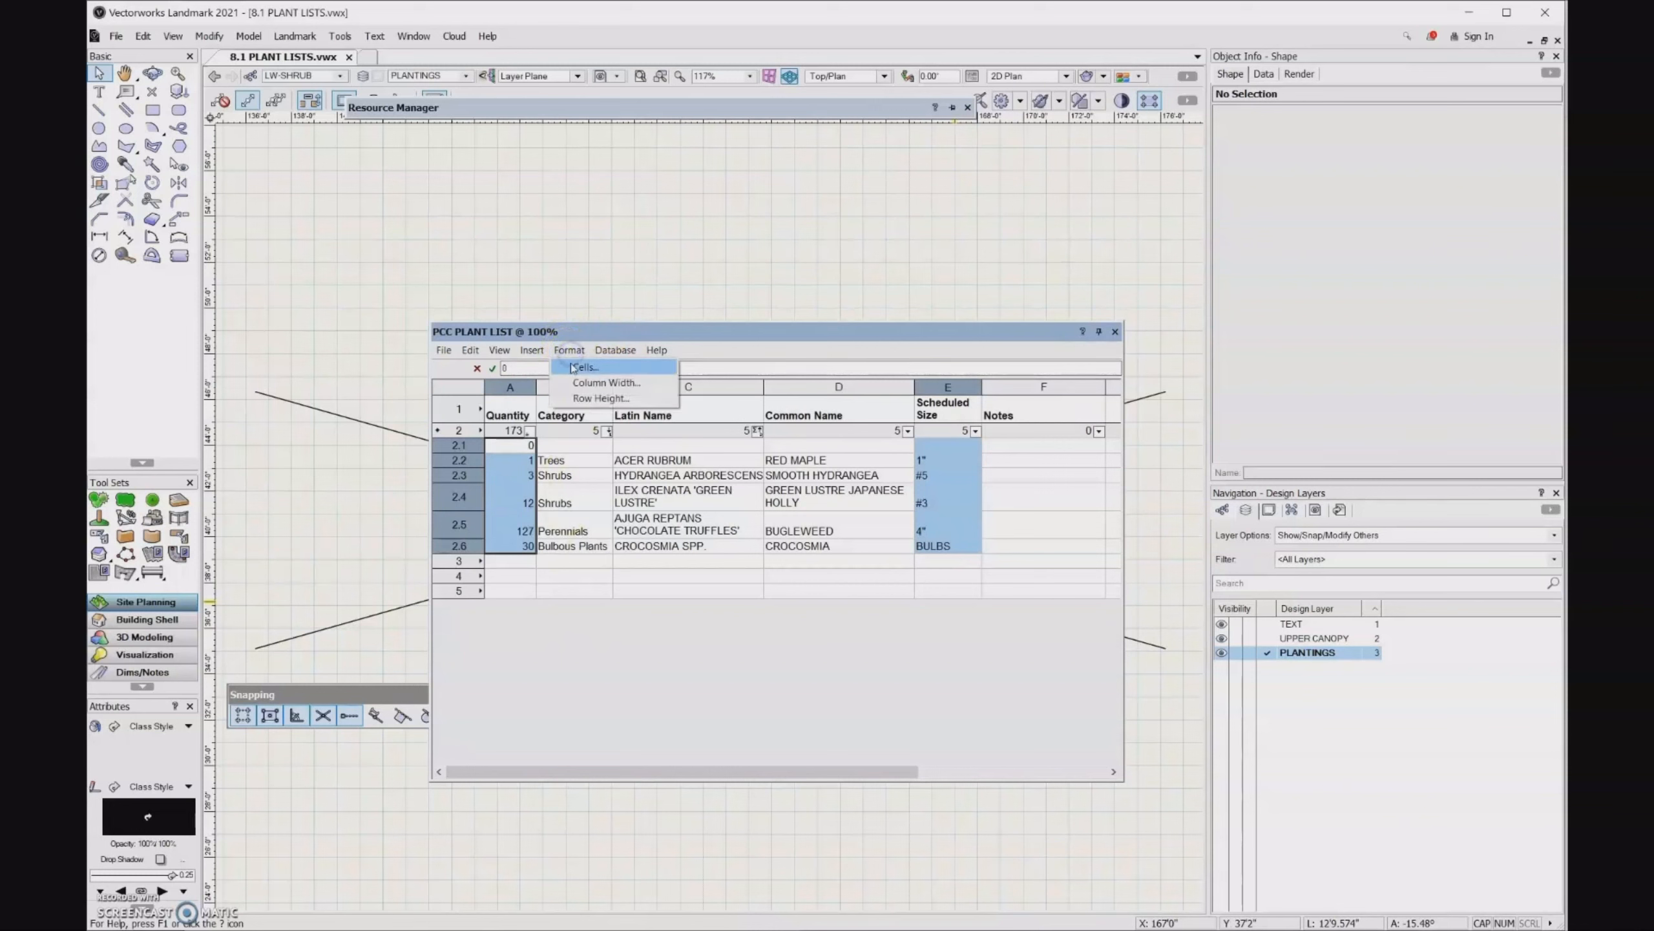
click(585, 367)
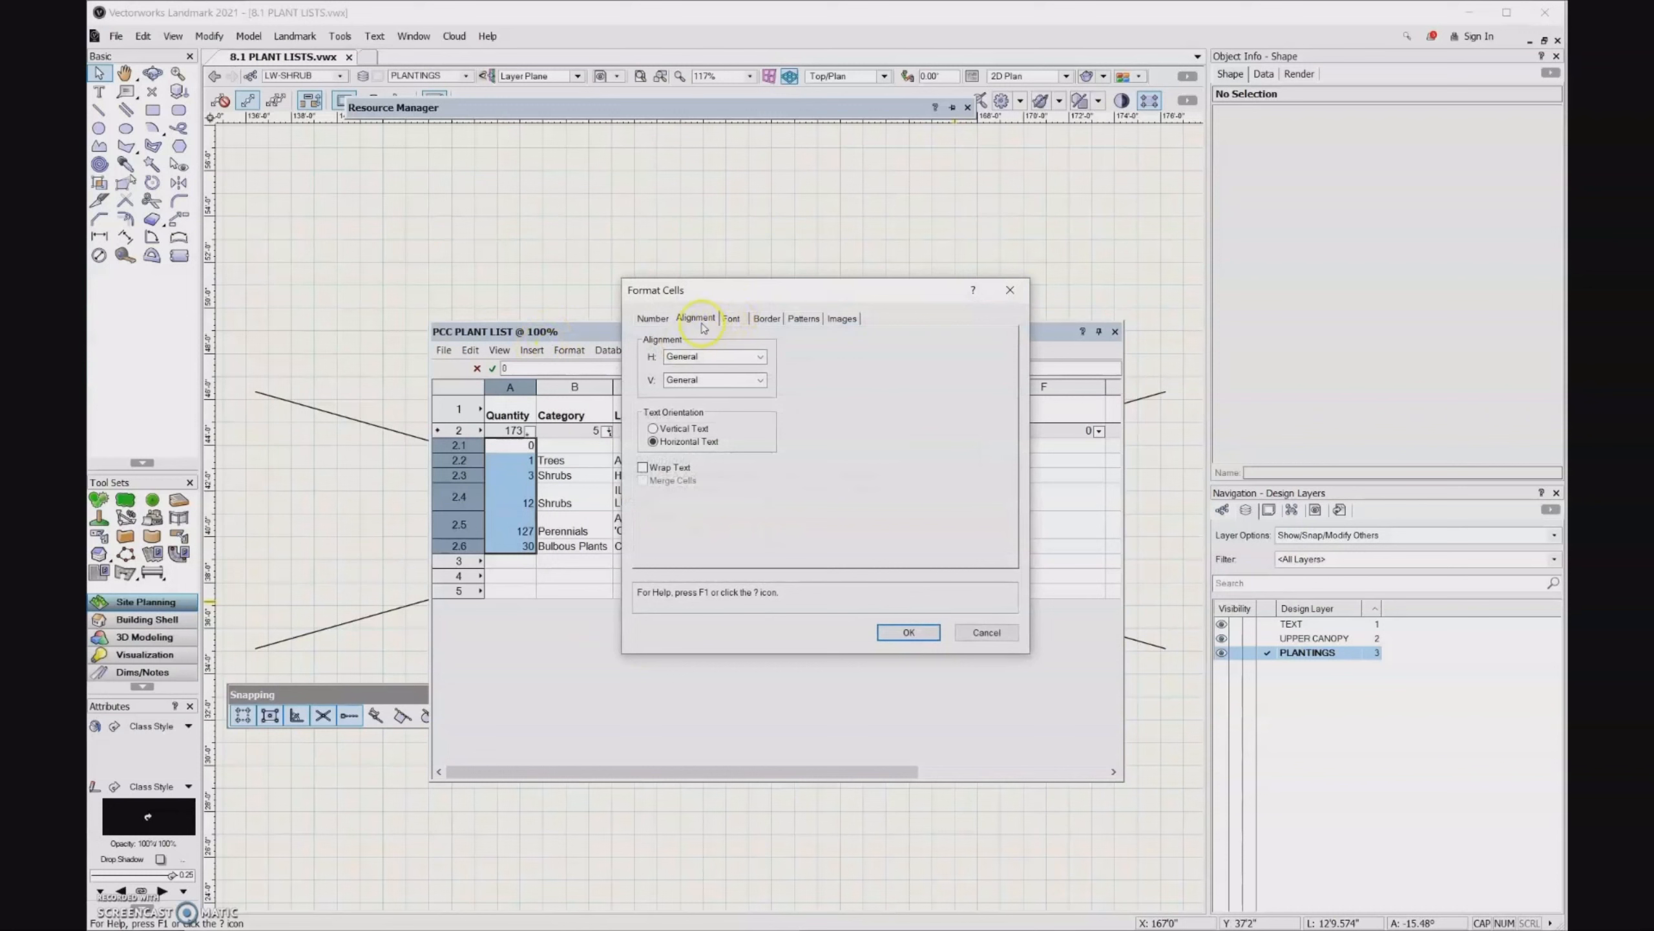
click(702, 358)
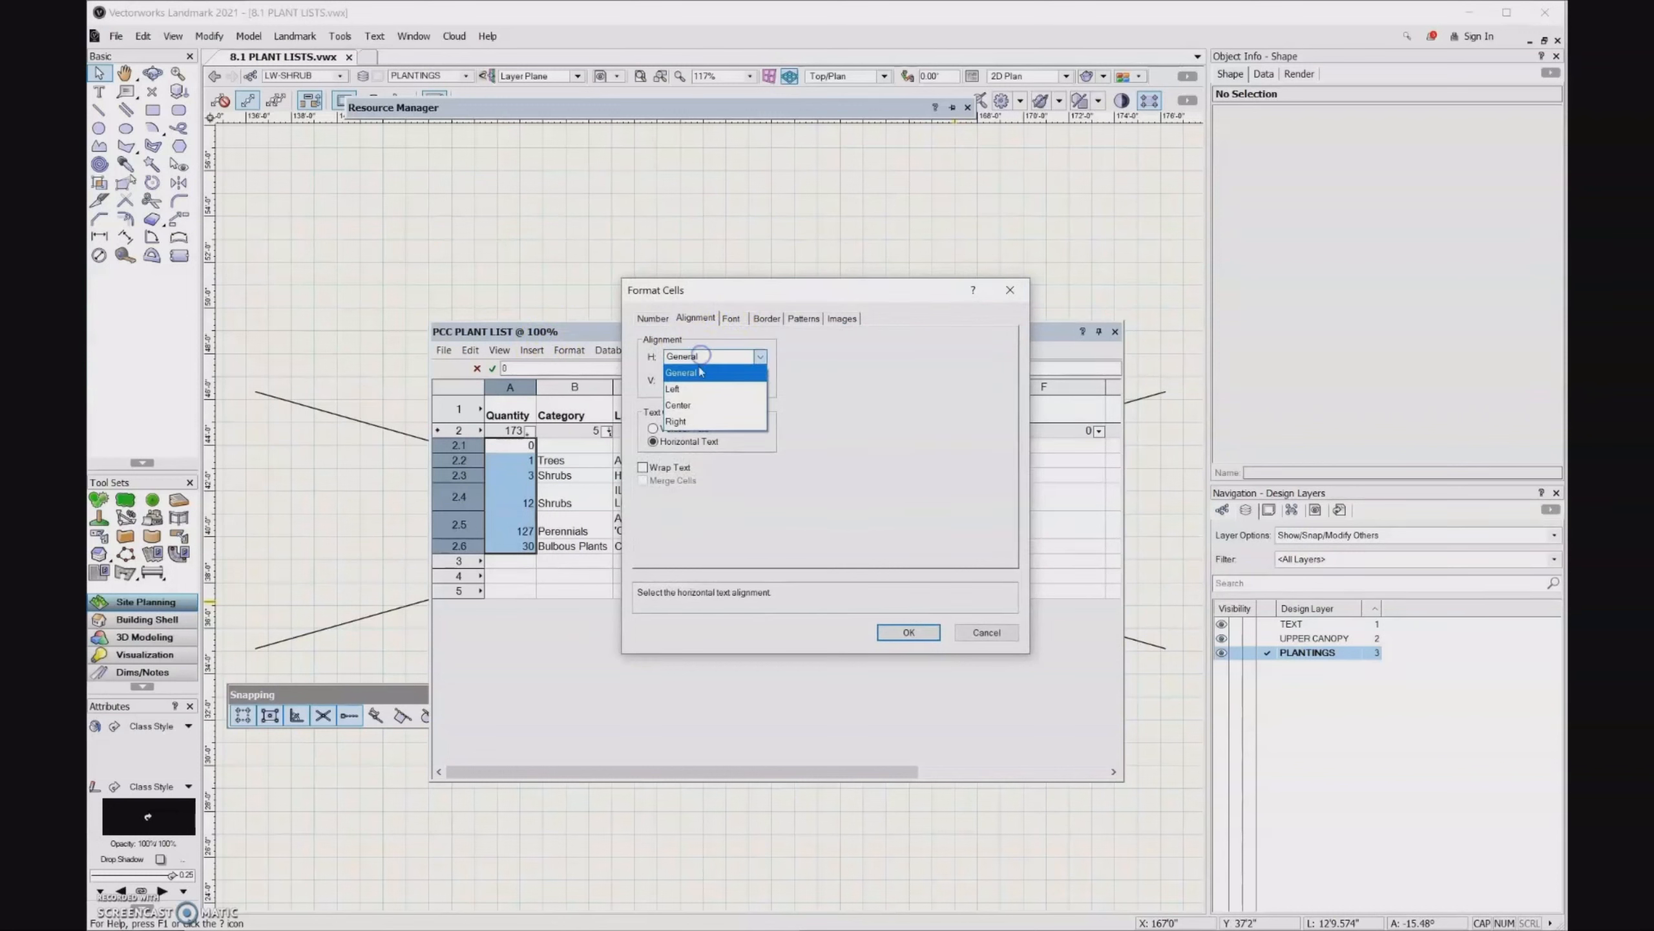
click(698, 401)
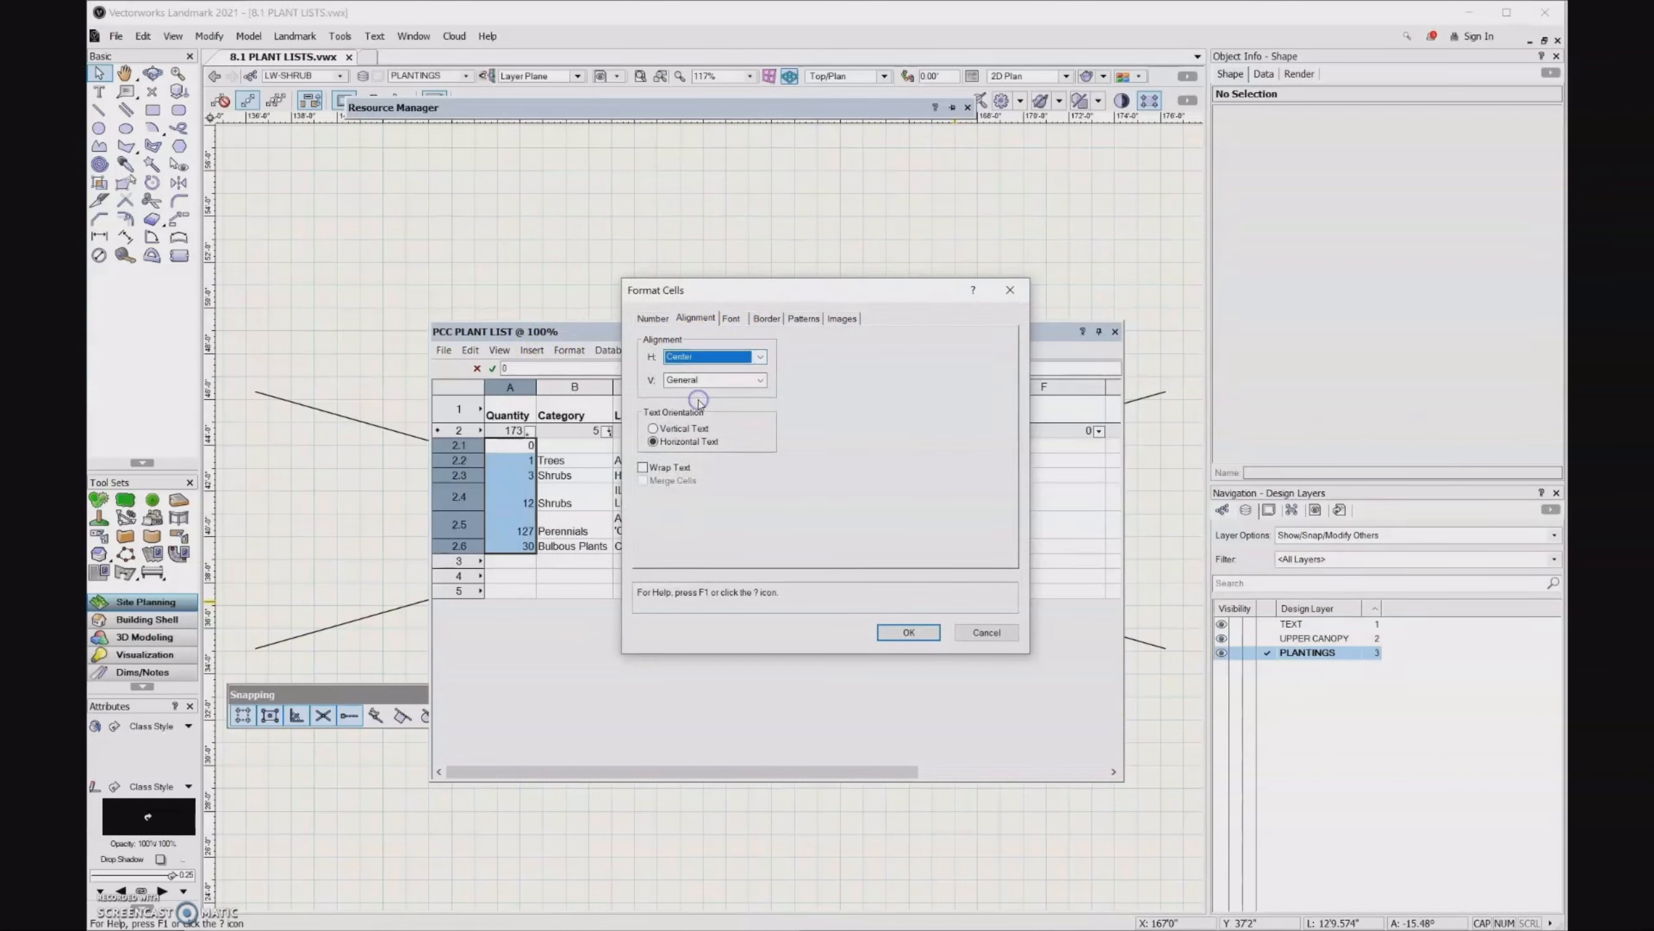
click(905, 632)
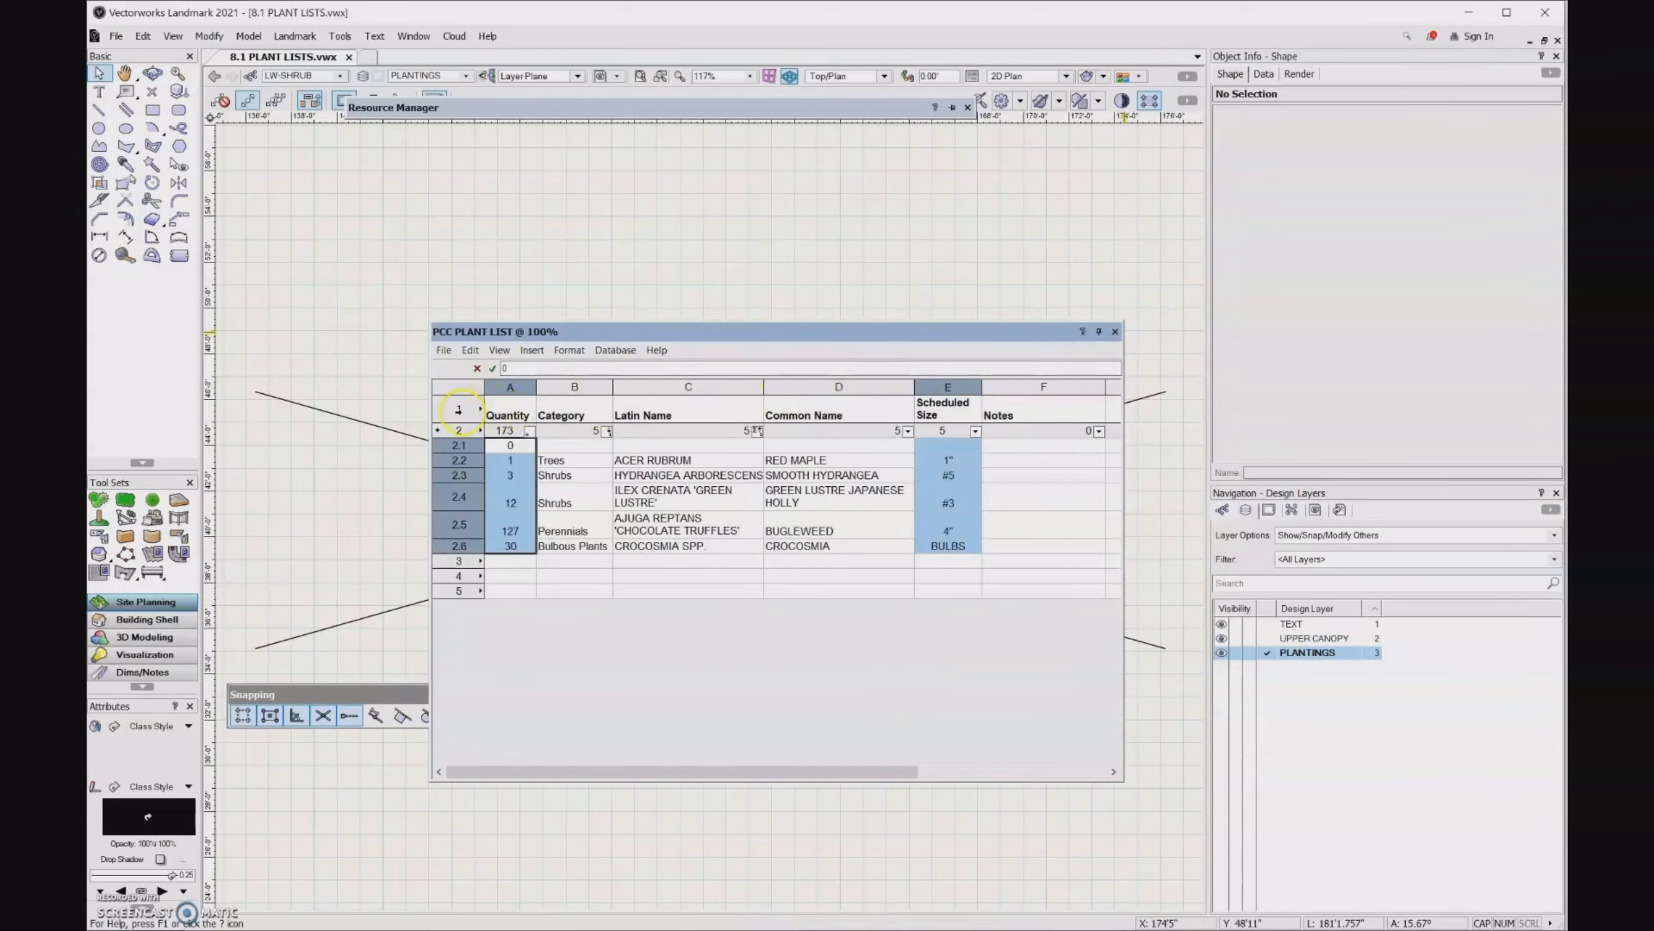
- Insert a new row above the header row and merge its cells from column A through F
click(459, 409)
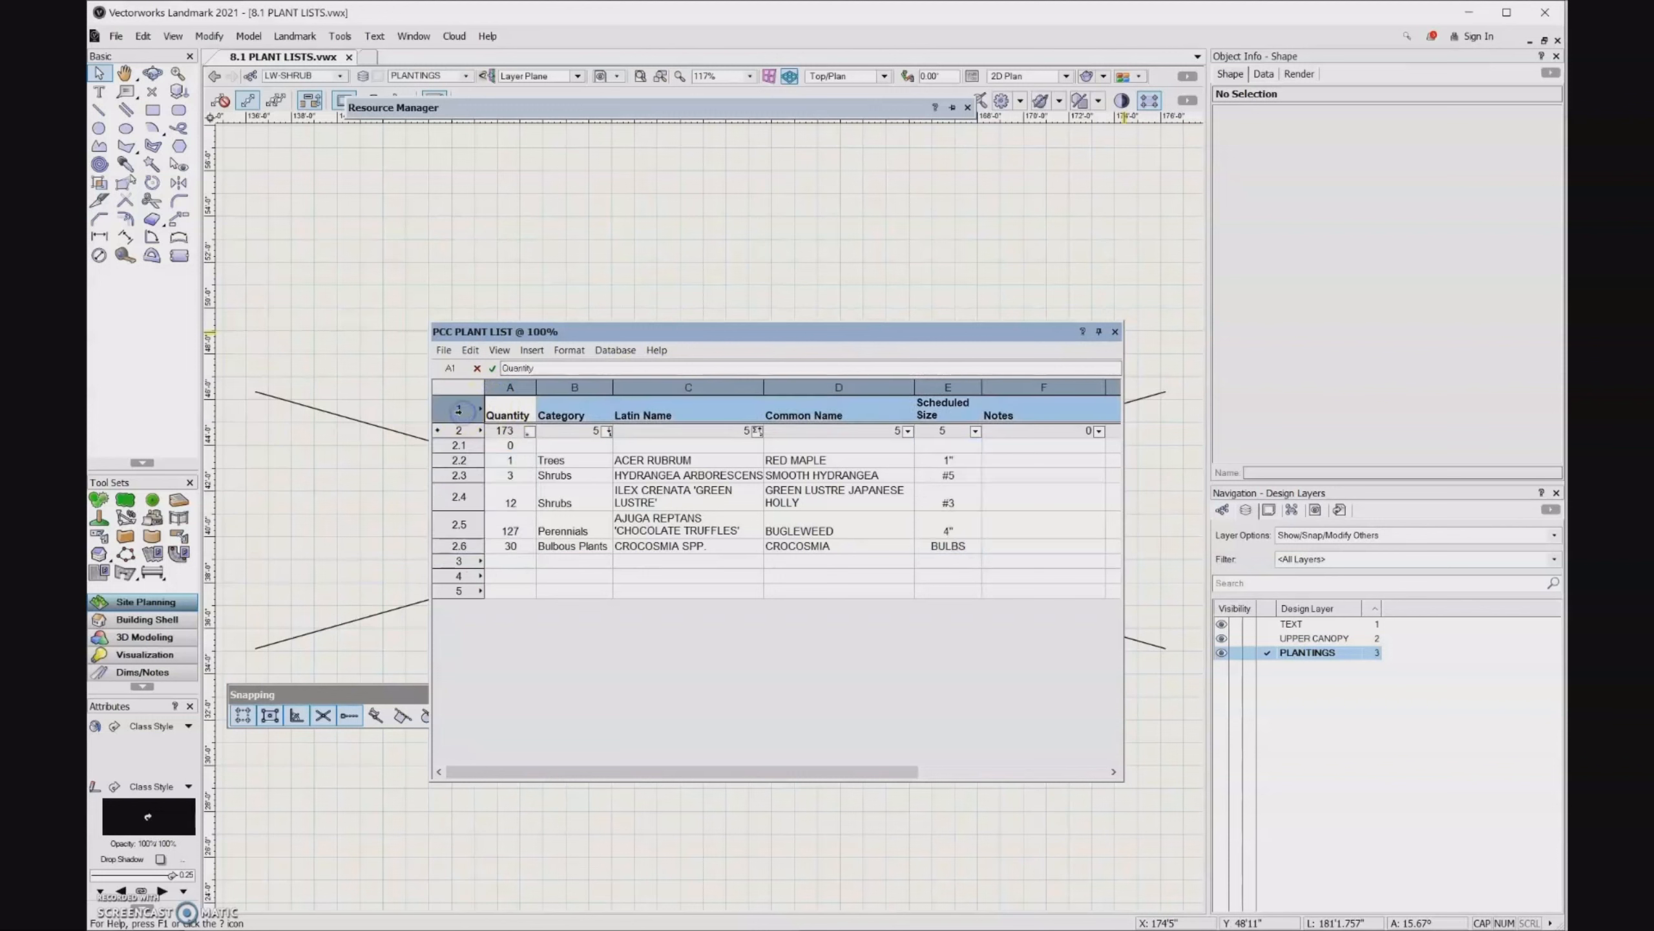
right_click(464, 413)
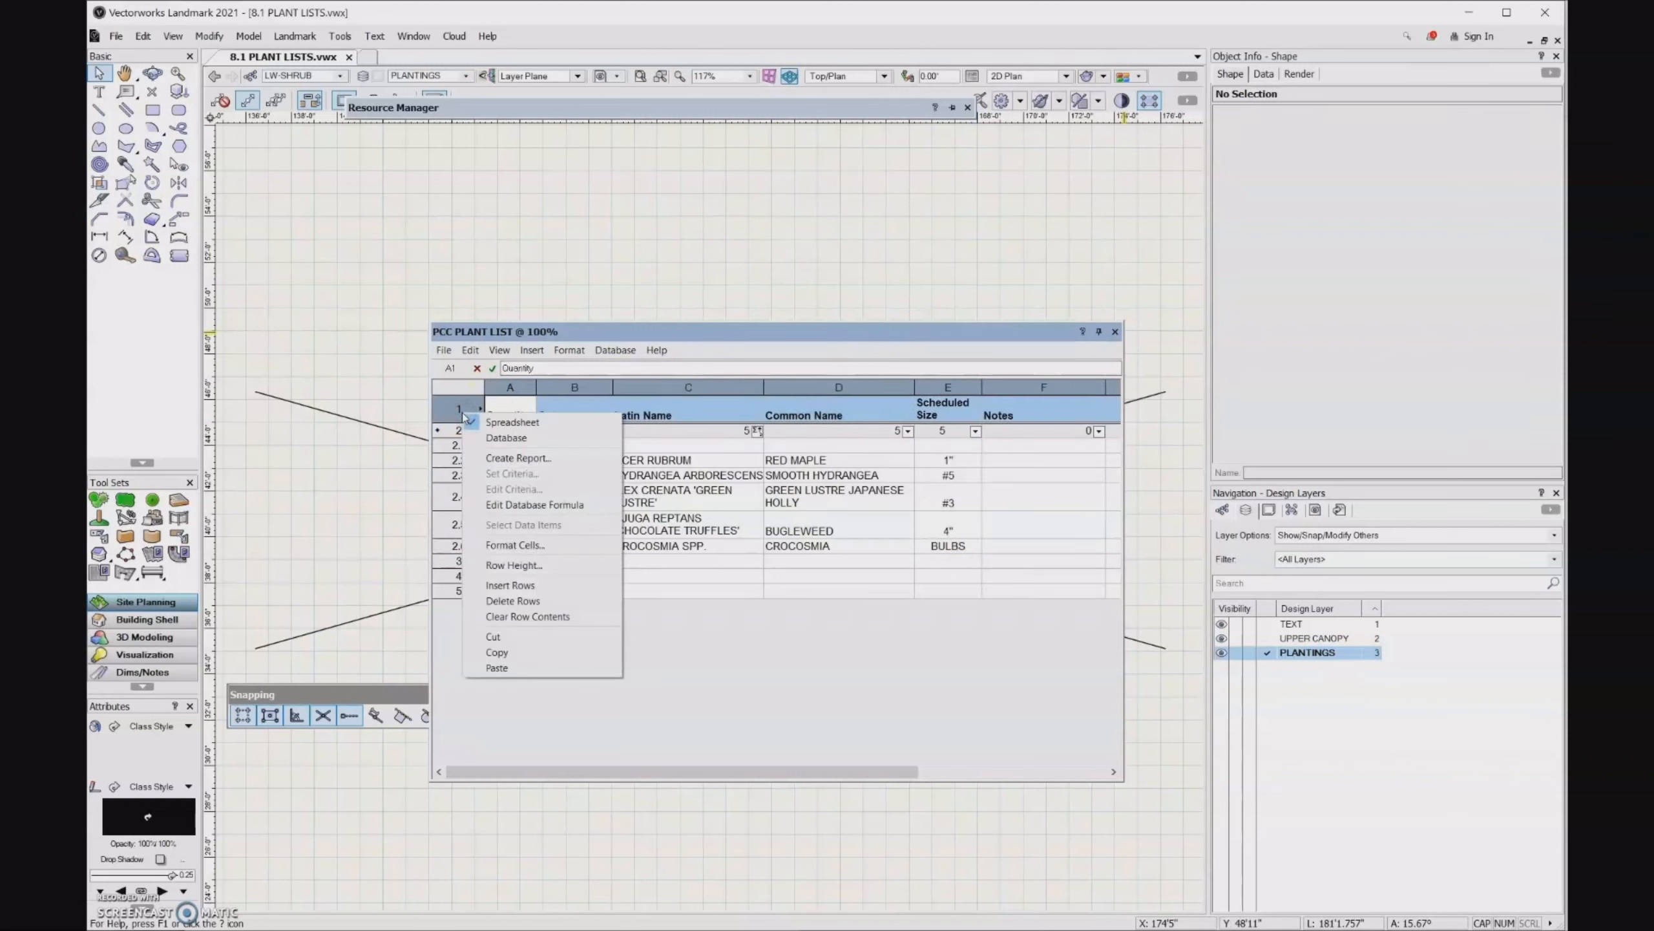
click(511, 584)
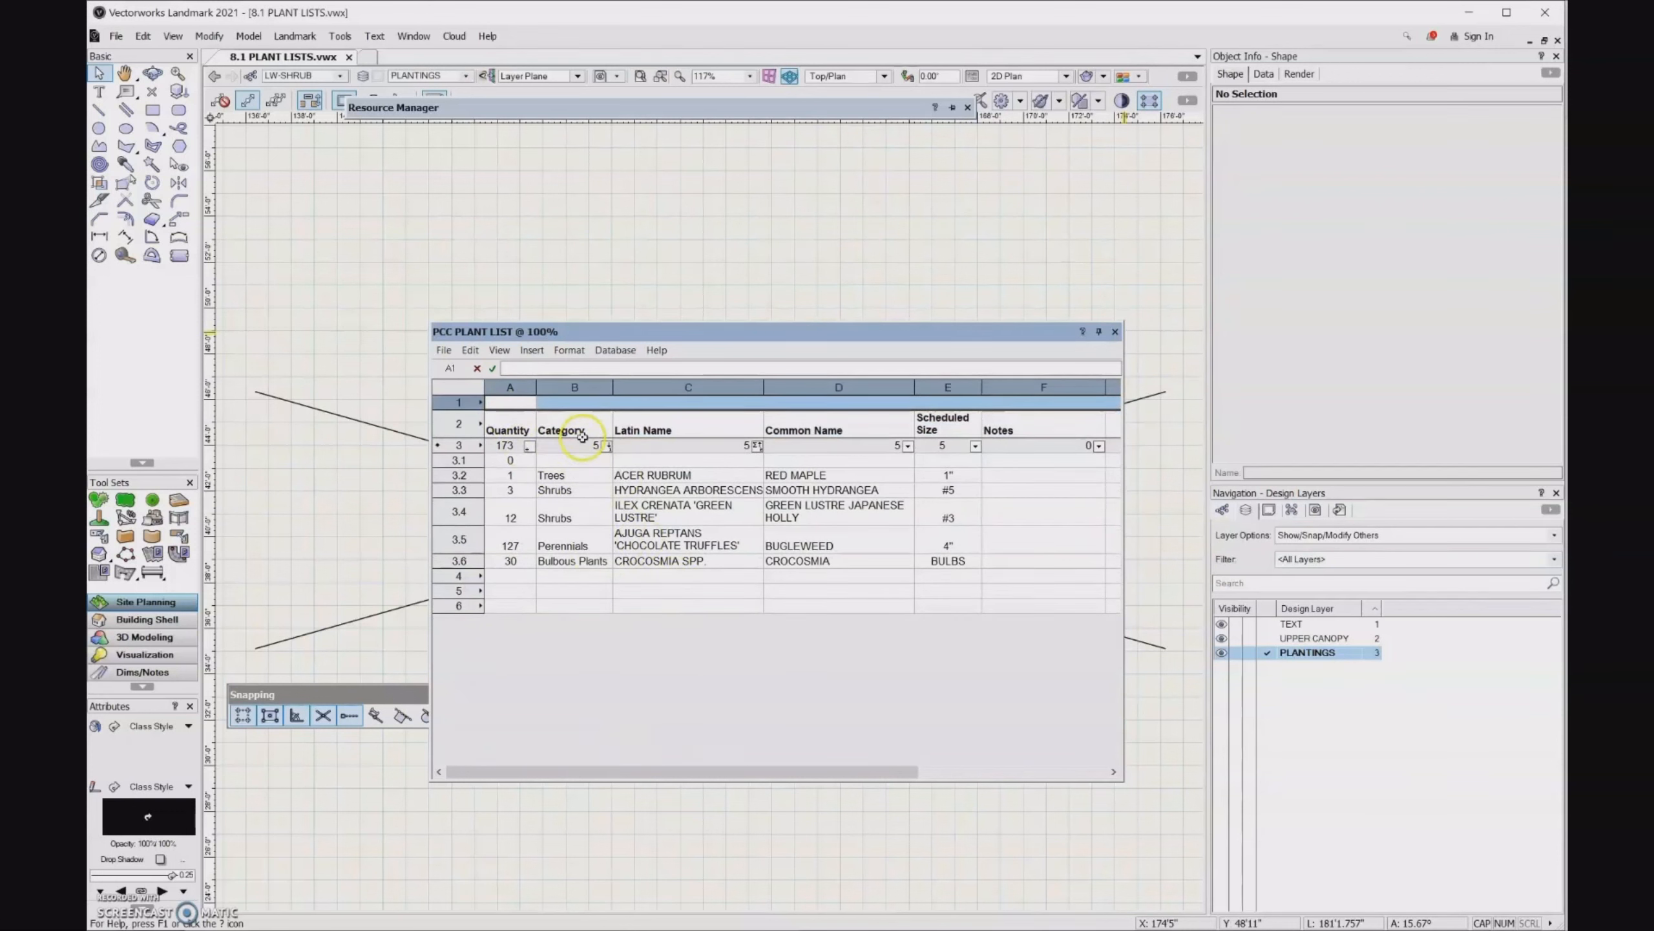
click(521, 402)
drag(521, 402, 996, 399)
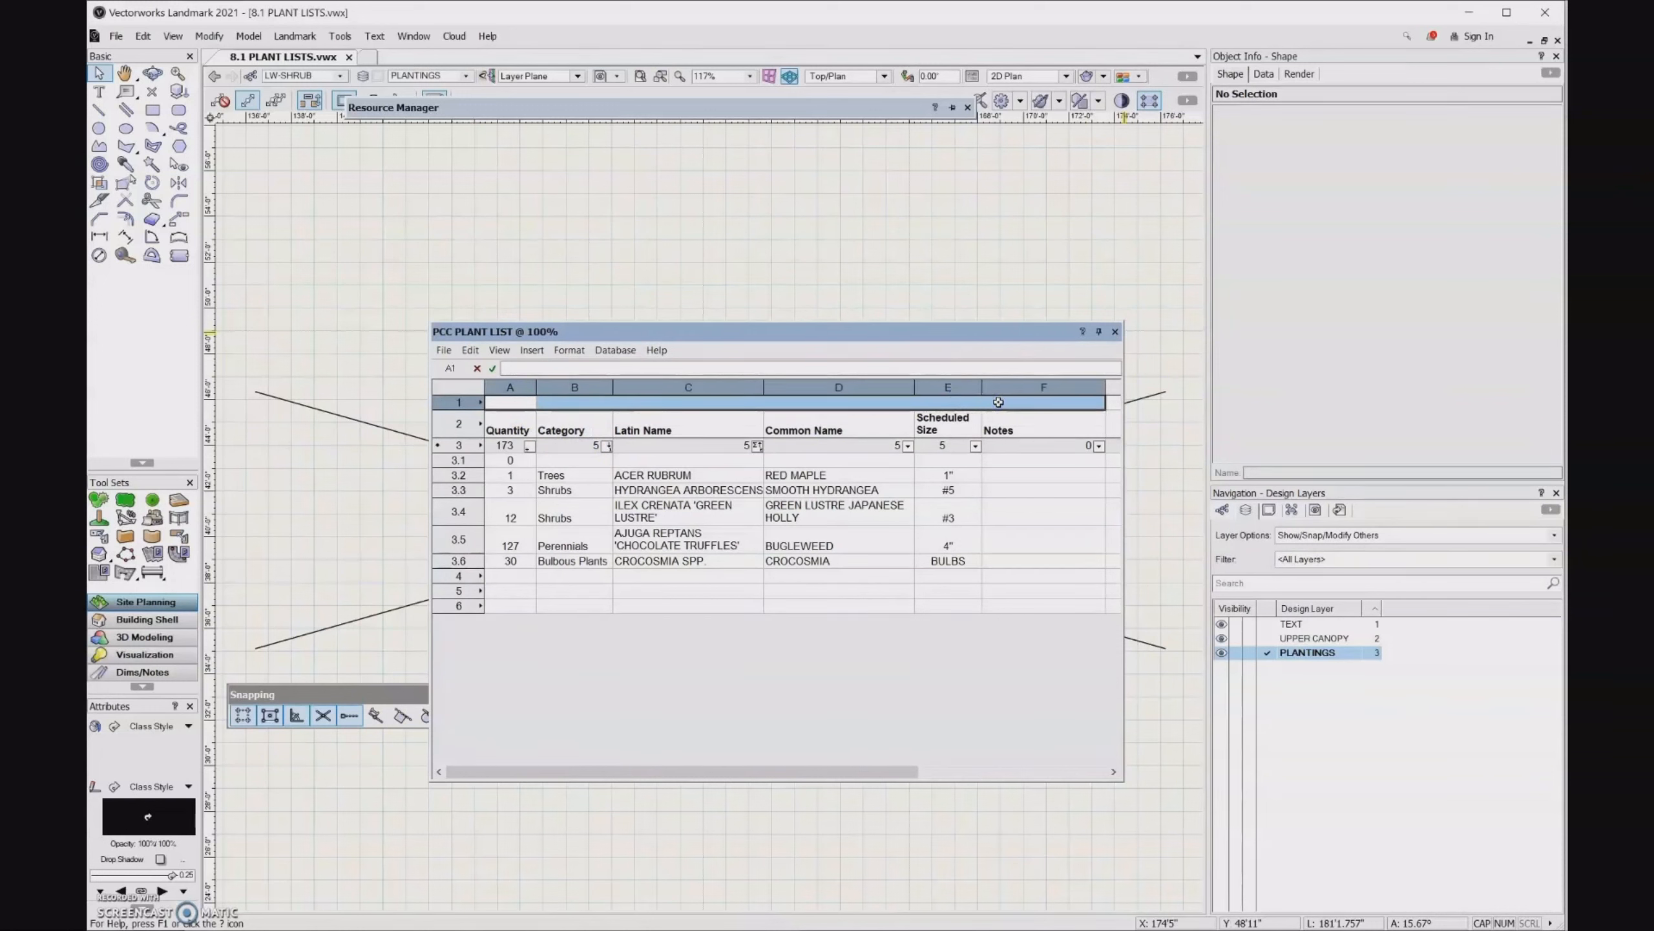
click(582, 352)
click(588, 369)
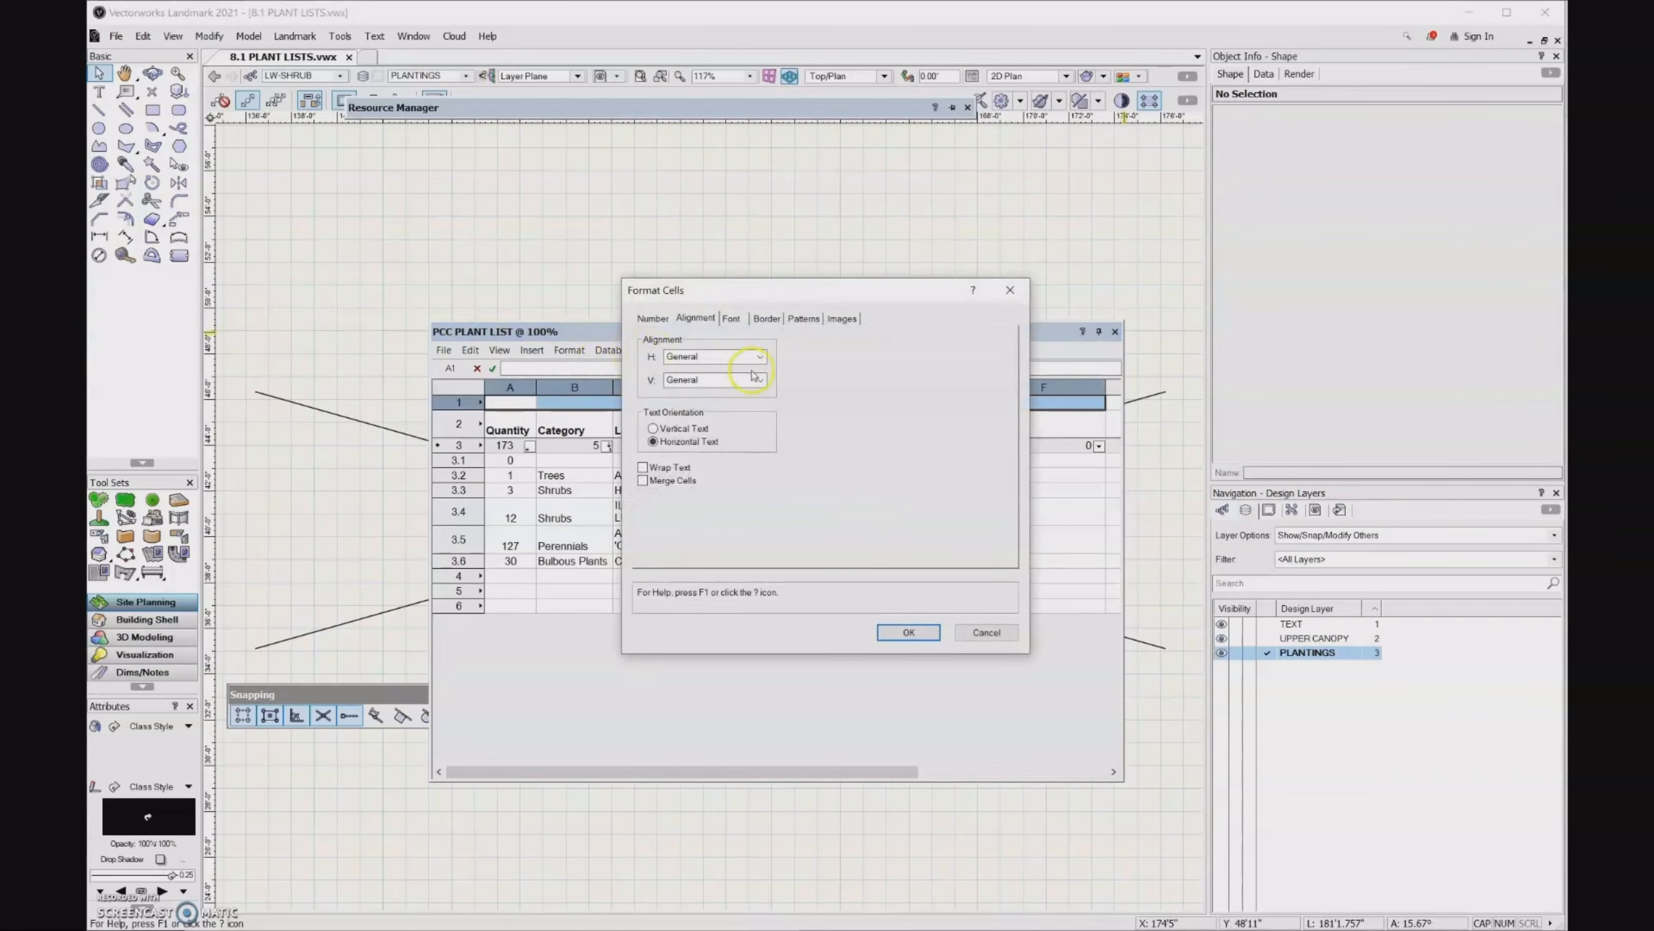
click(710, 319)
click(643, 482)
click(916, 632)
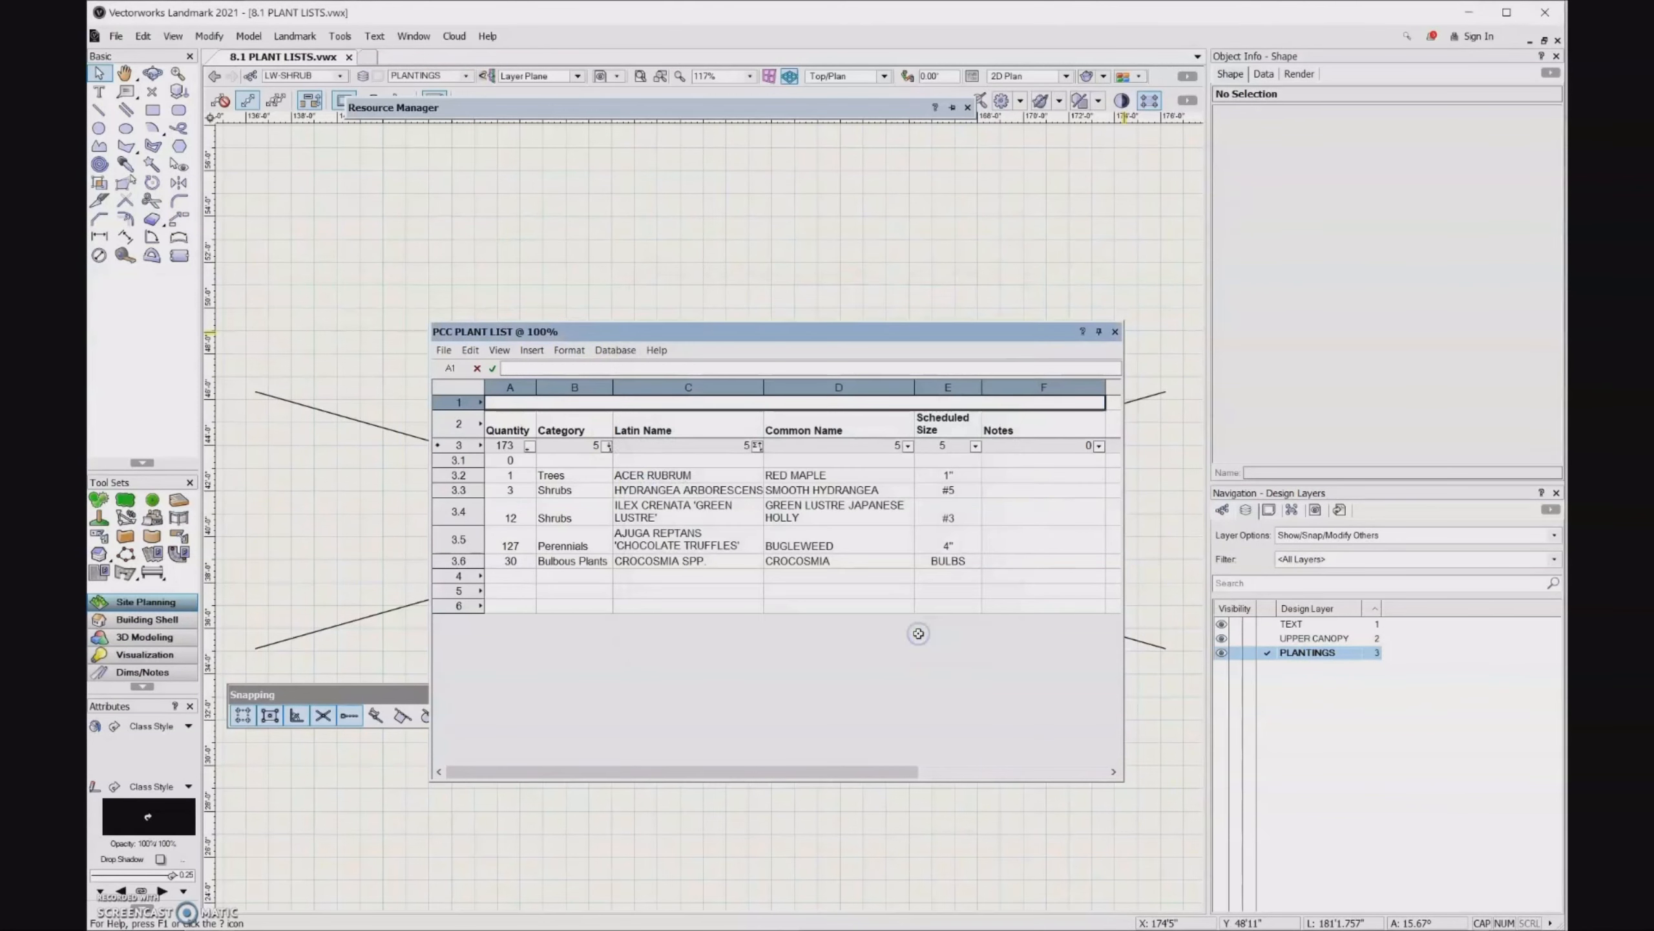
- Enter the title PLANT LIST in the merged cell of the first row
click(555, 368)
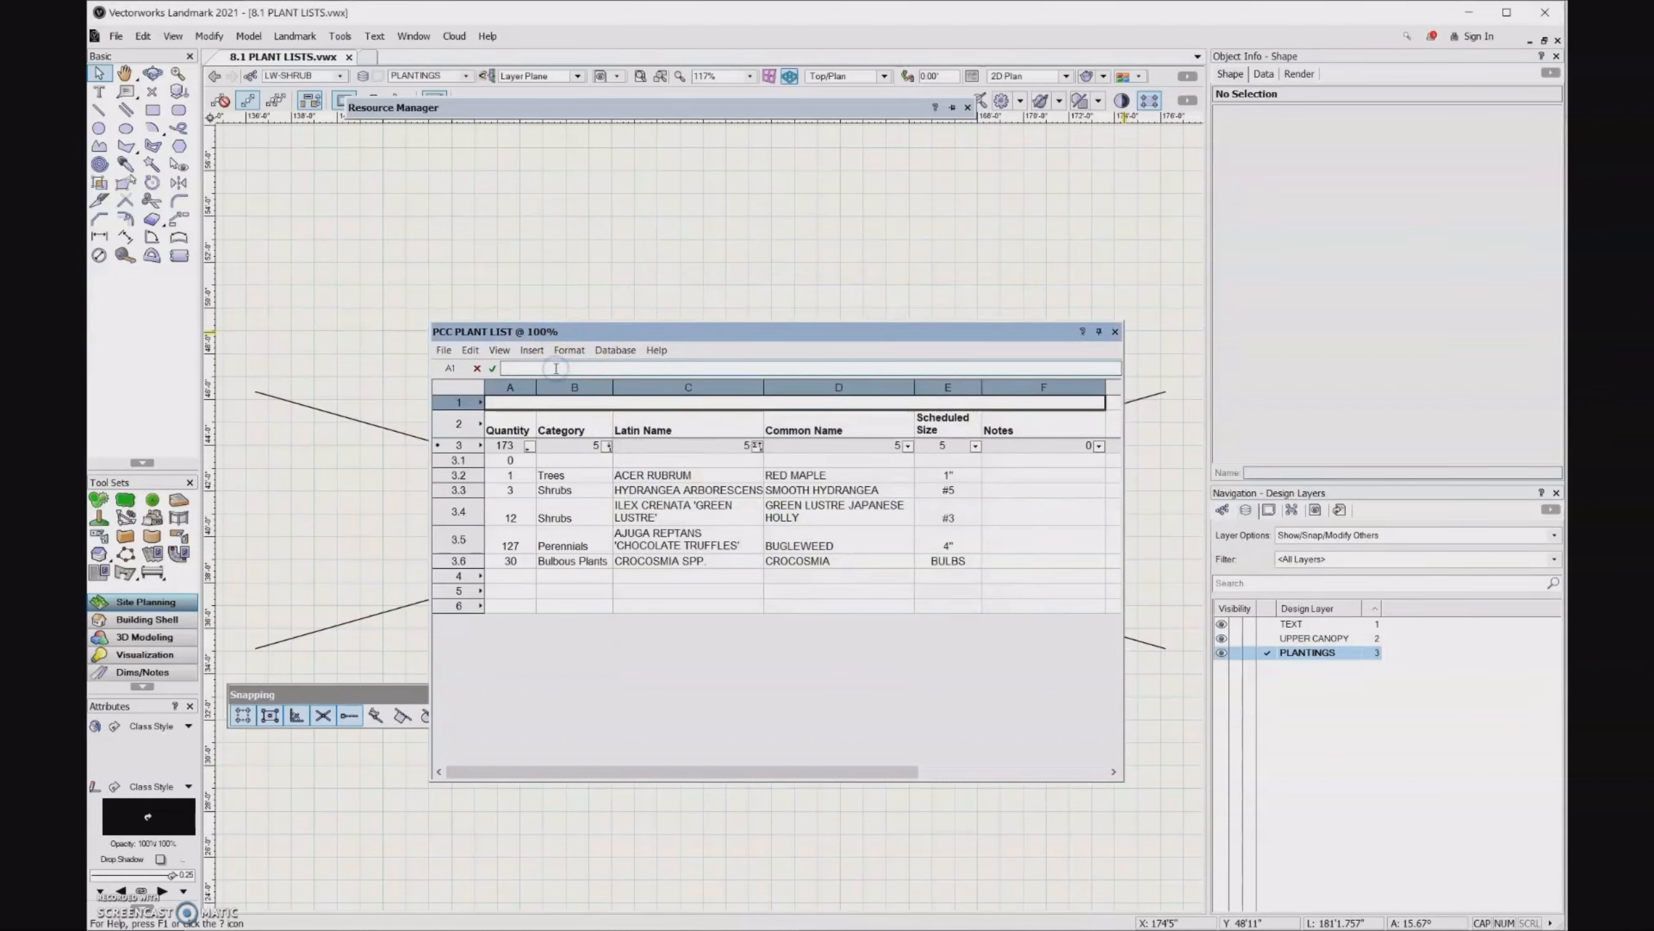
text(PLANT LIST)
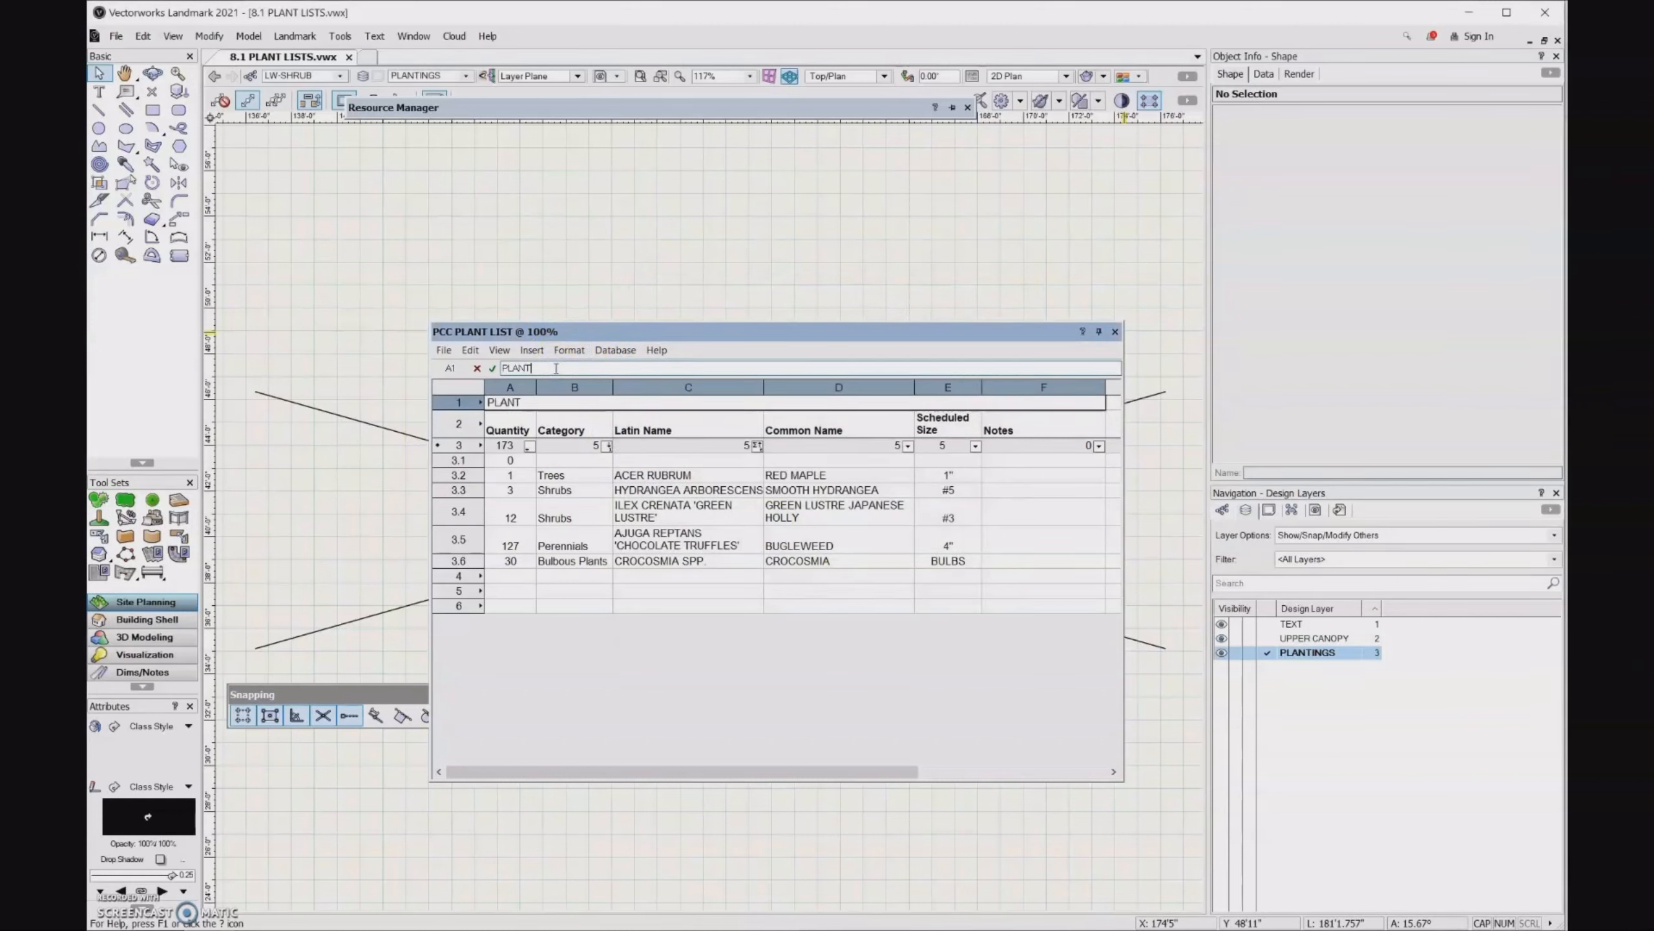
click(521, 369)
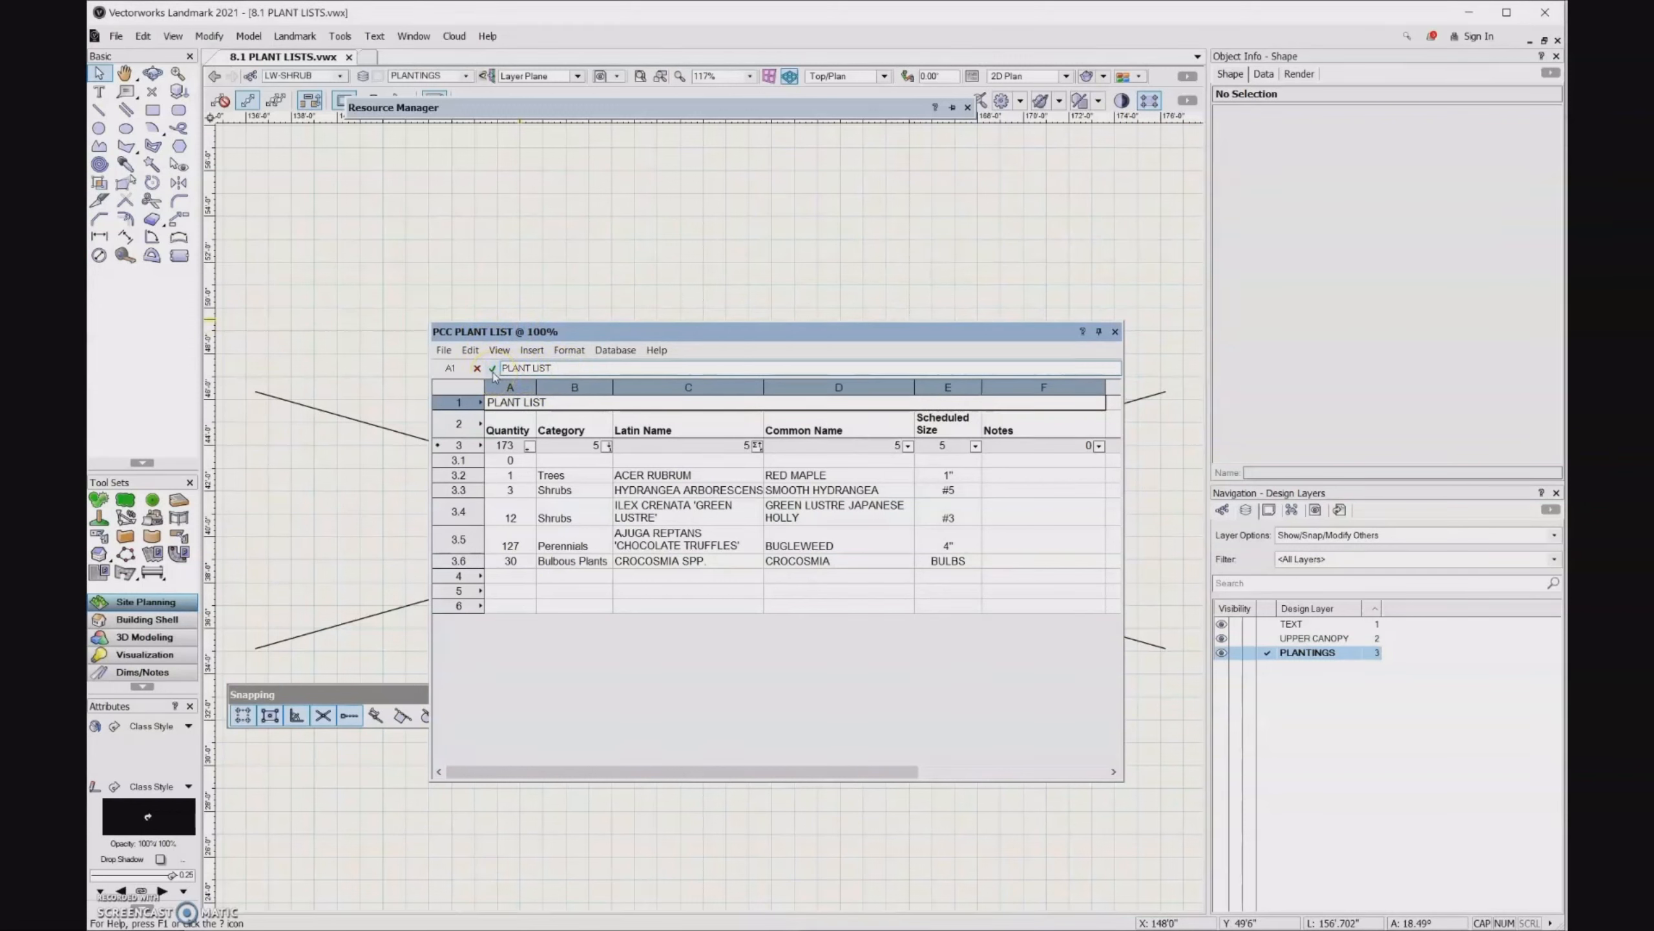
click(493, 373)
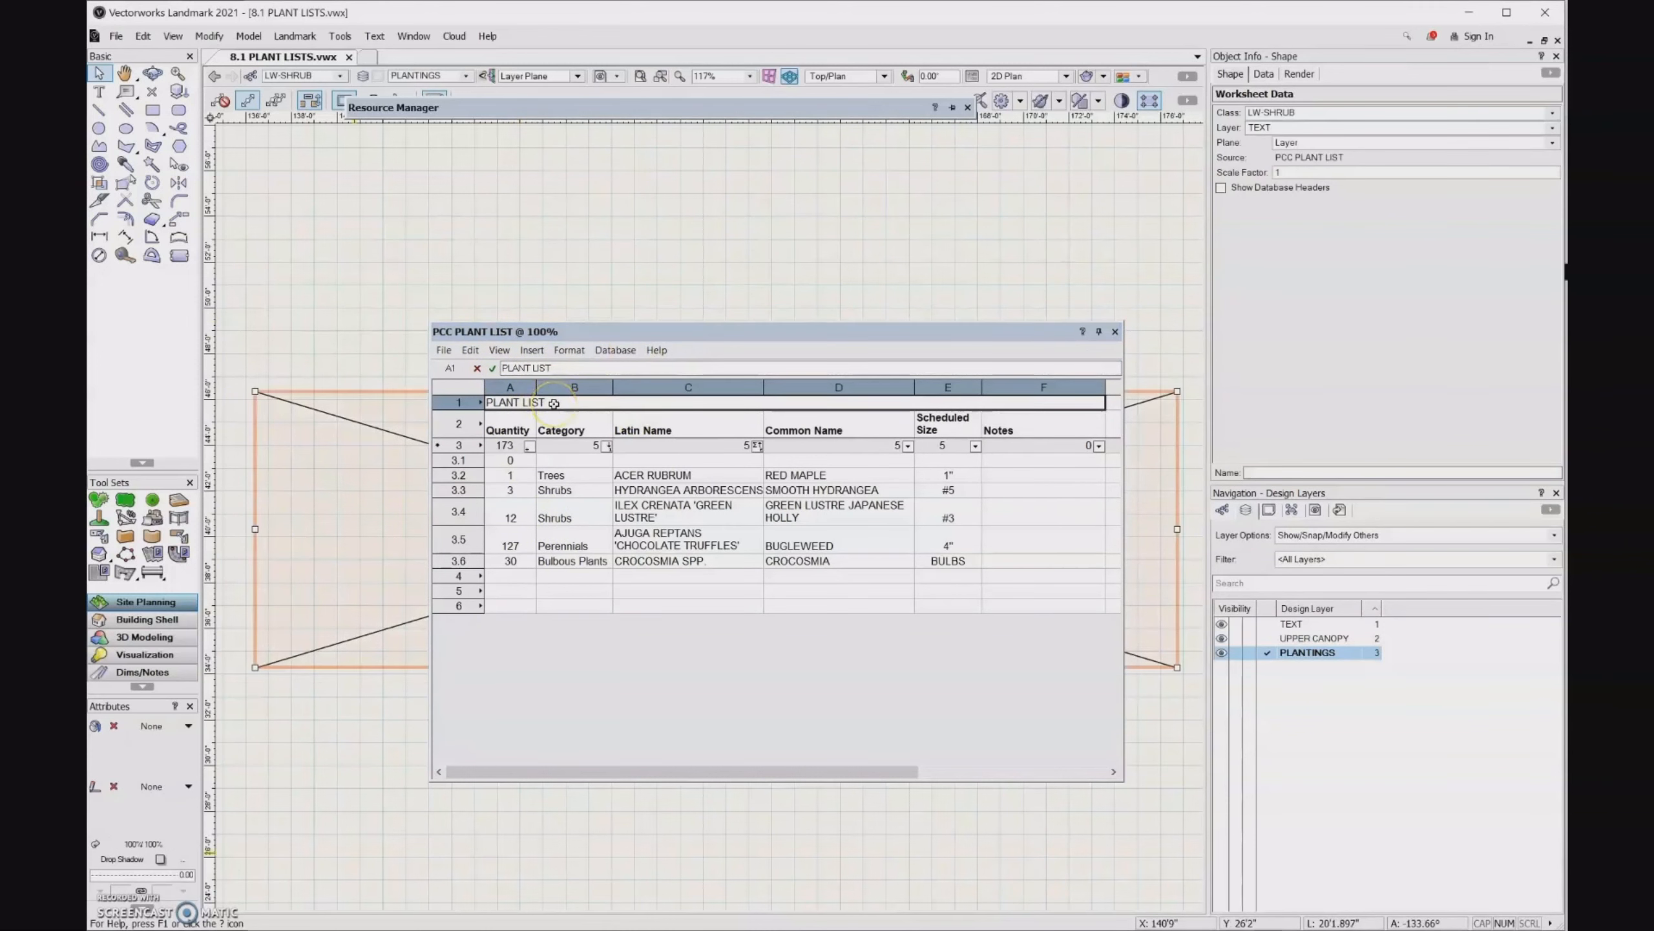
- Format the PLANT LIST title as bold Arial at 20 points
click(523, 404)
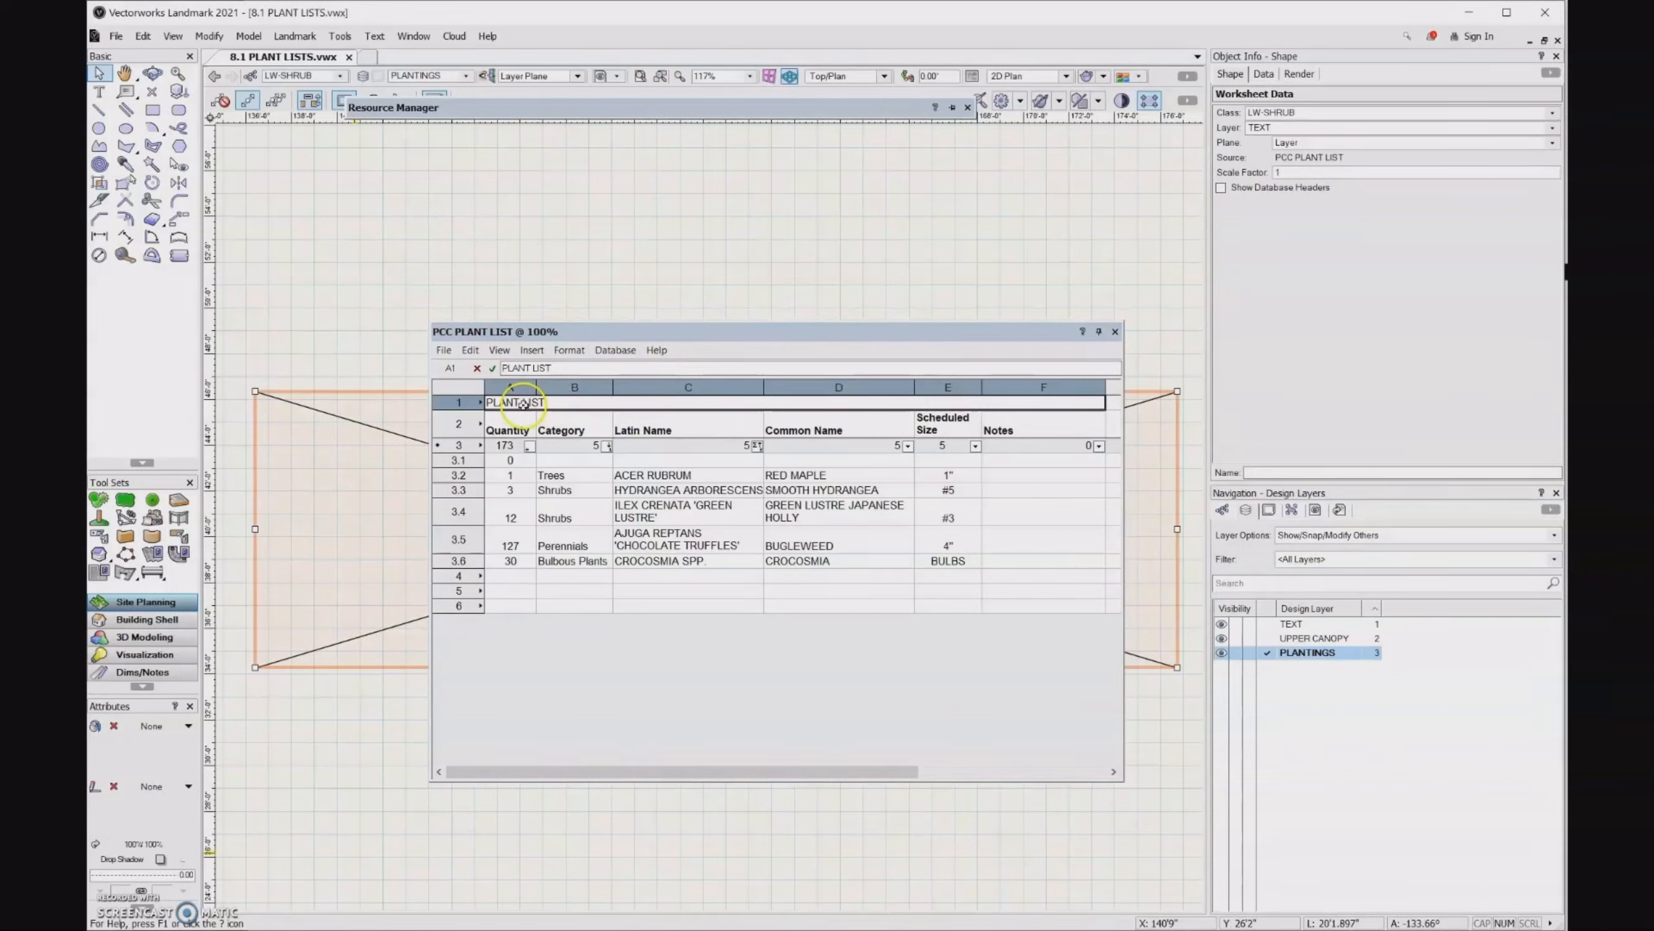
click(569, 351)
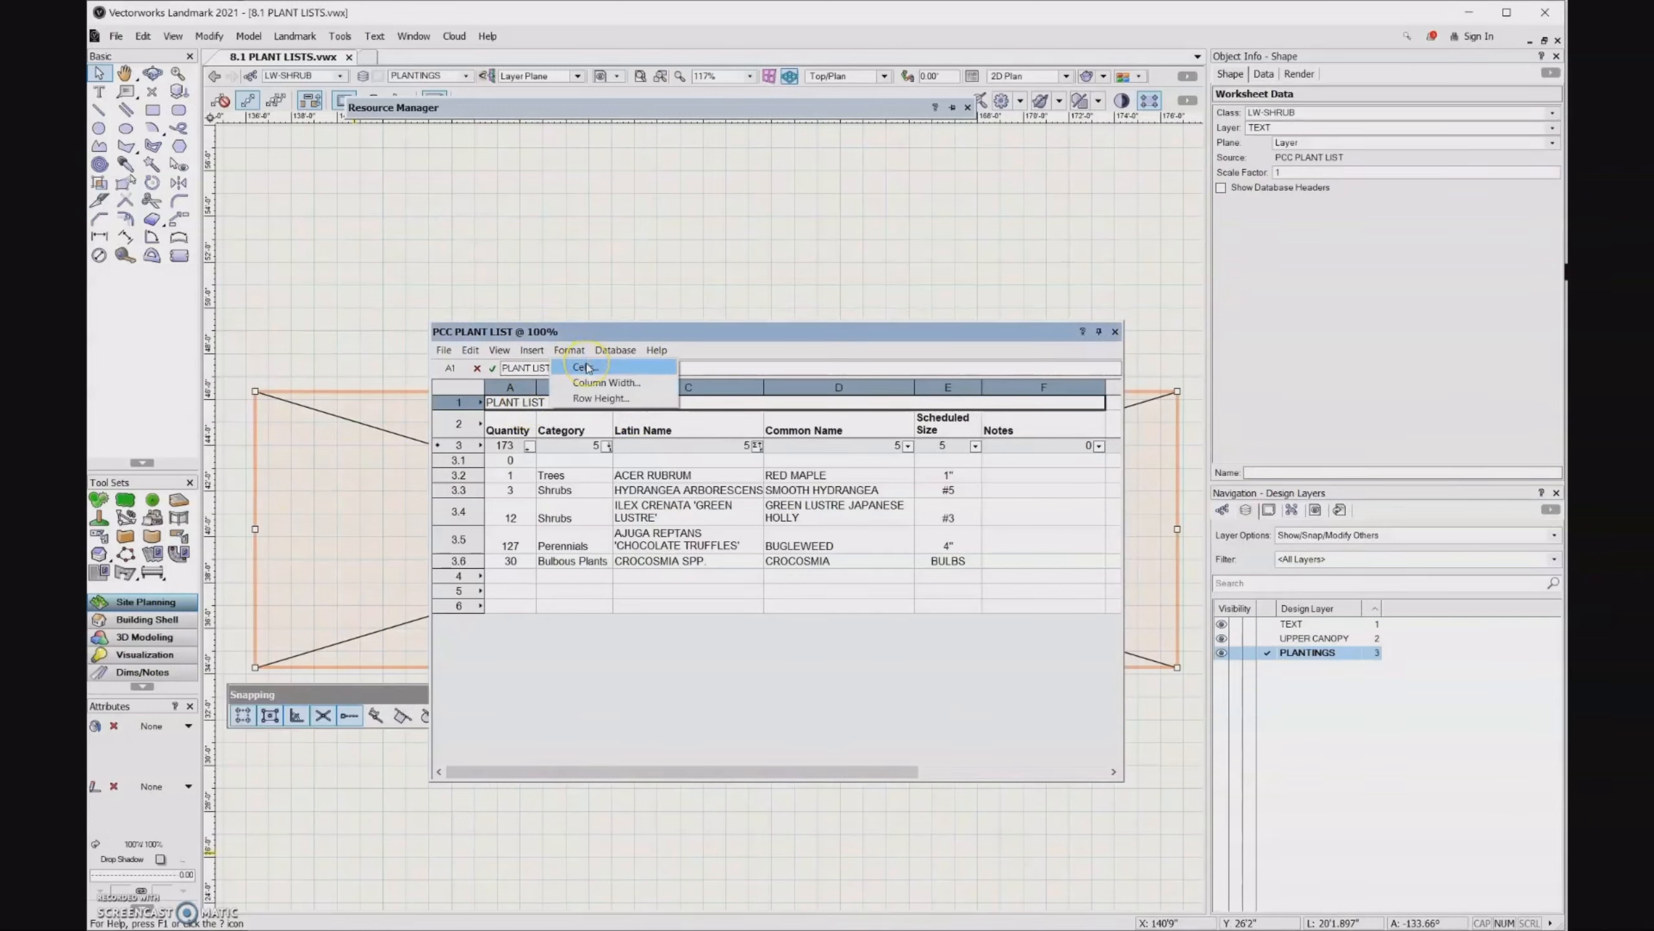
click(587, 367)
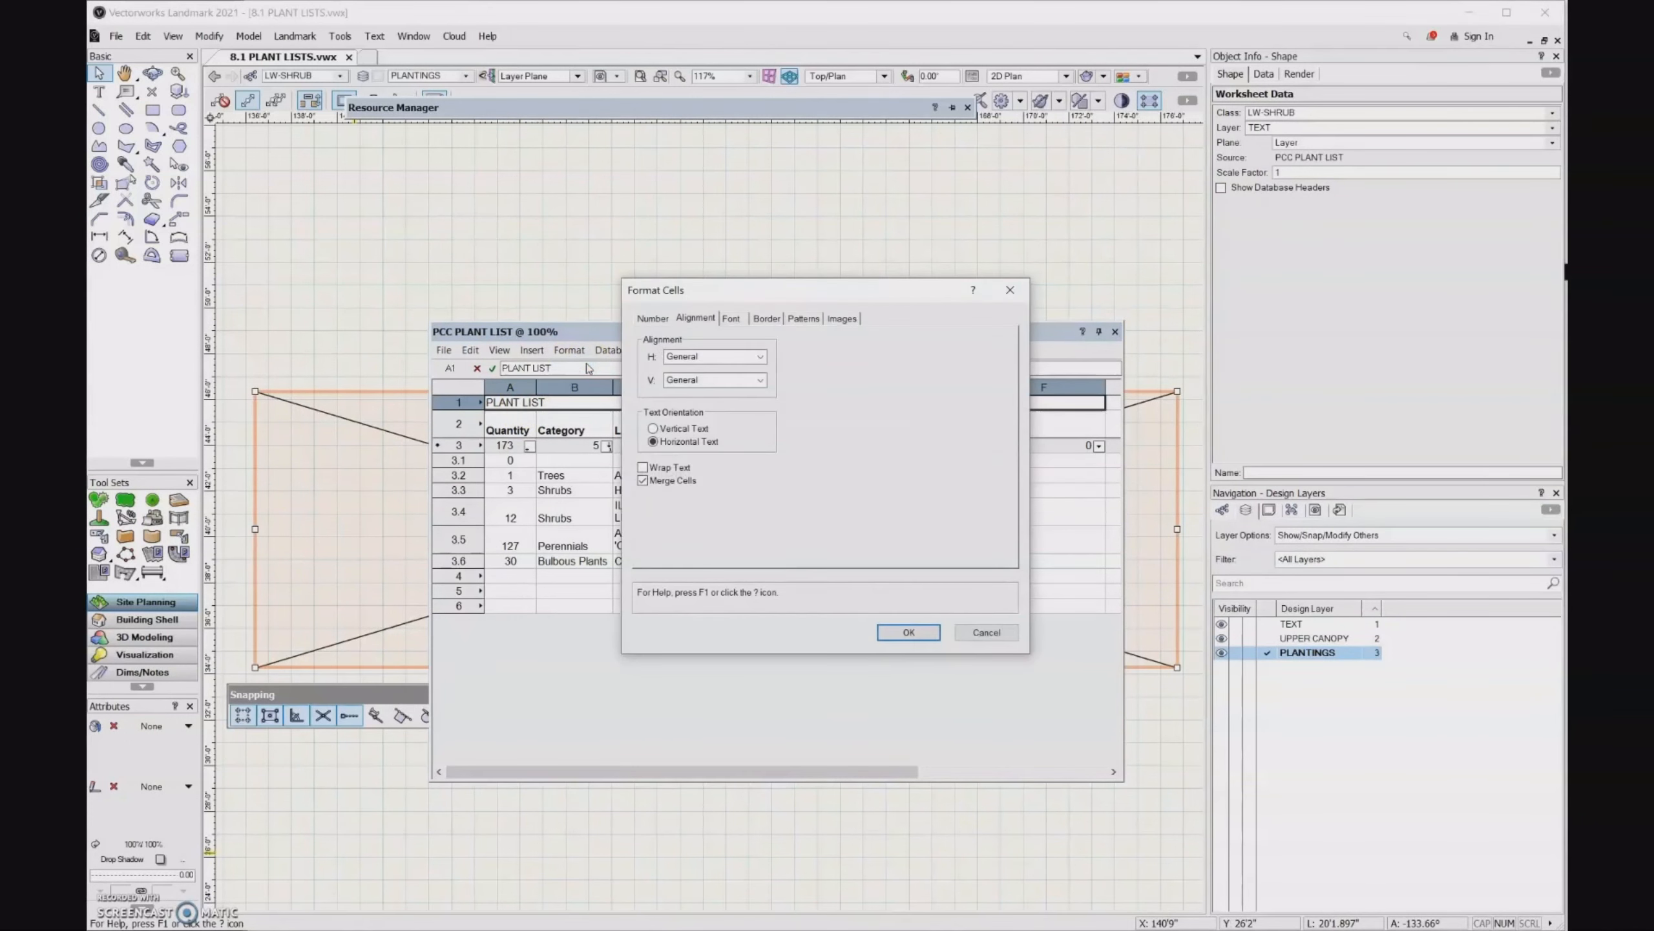
click(731, 320)
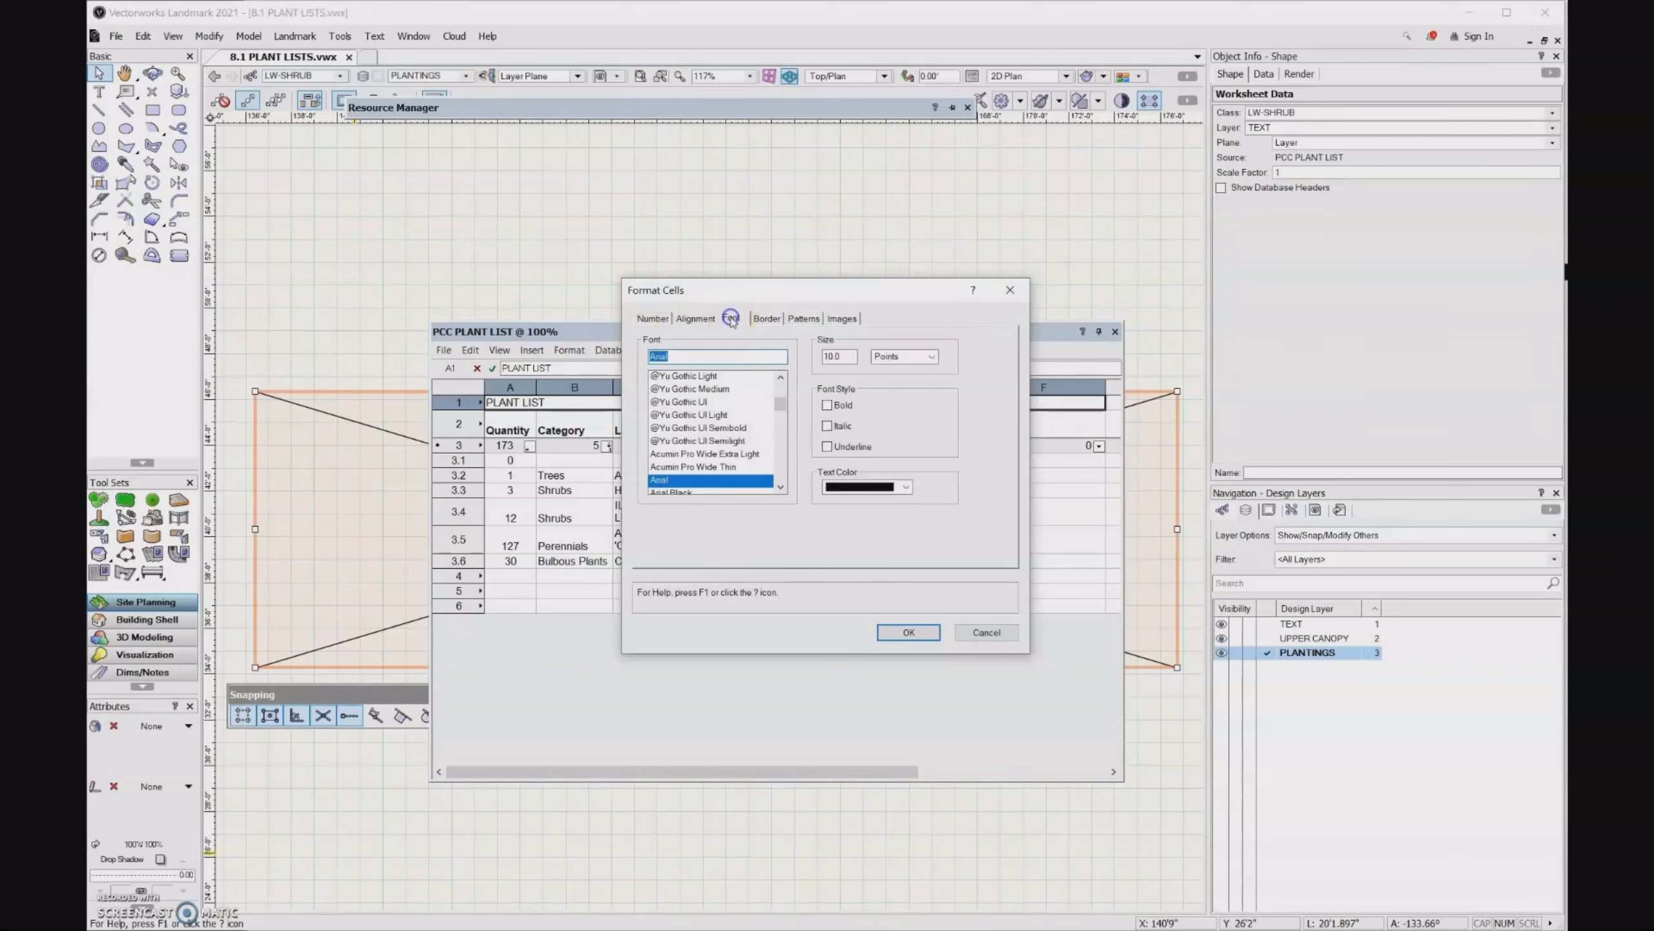
double_click(845, 357)
text(20)
click(827, 405)
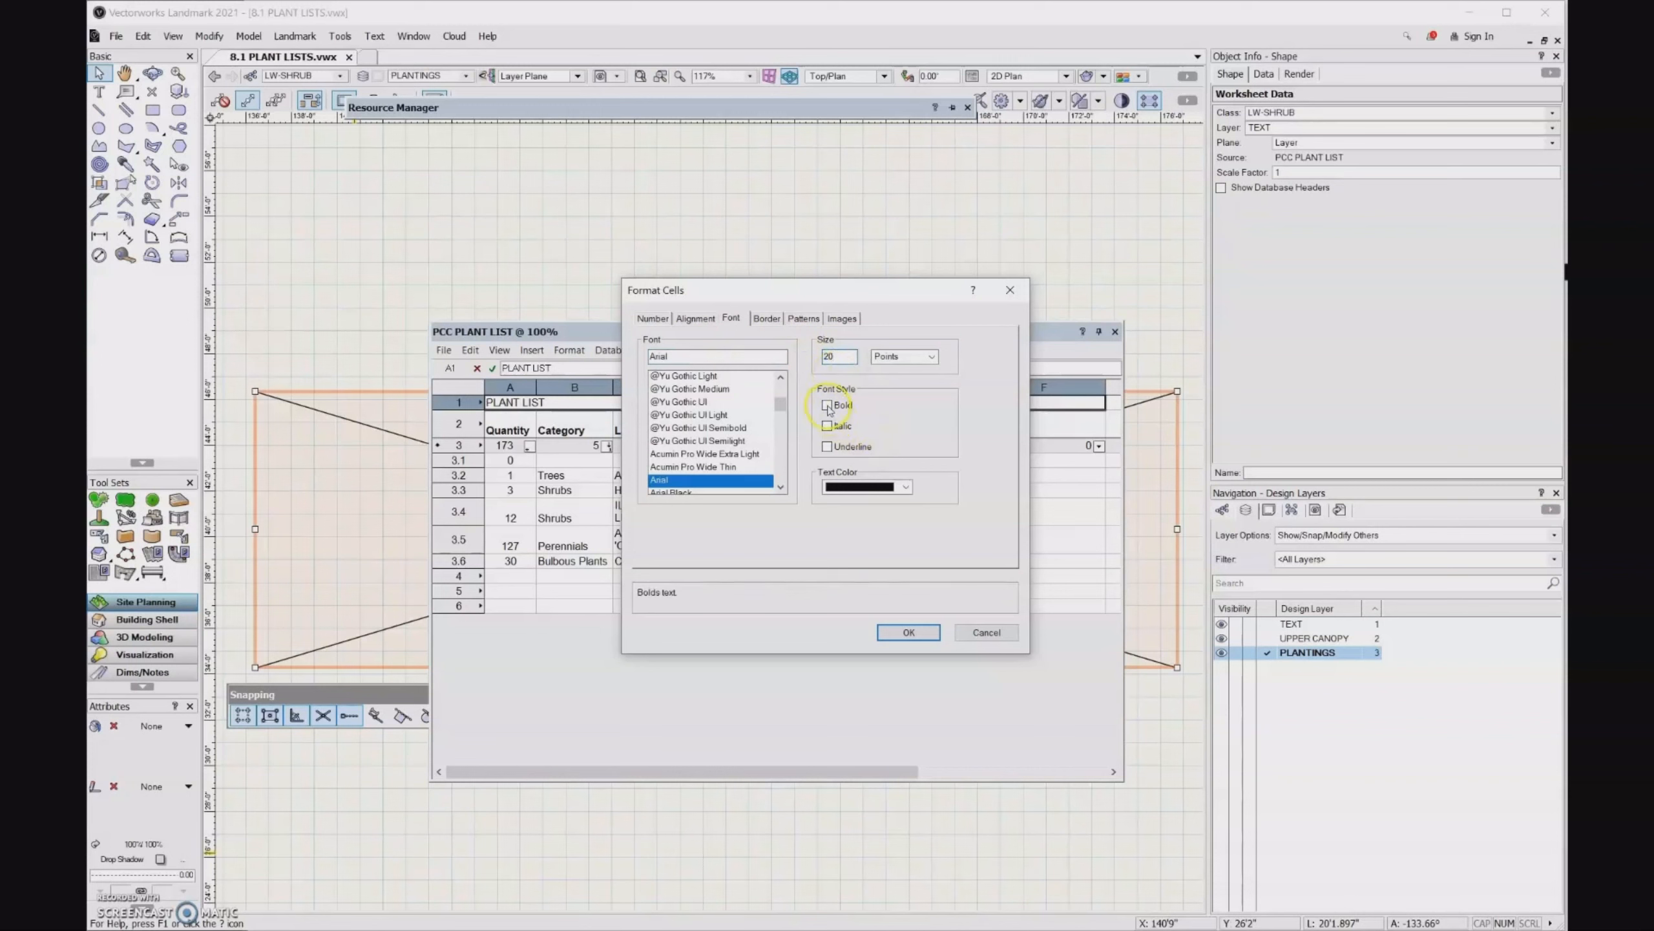
click(910, 633)
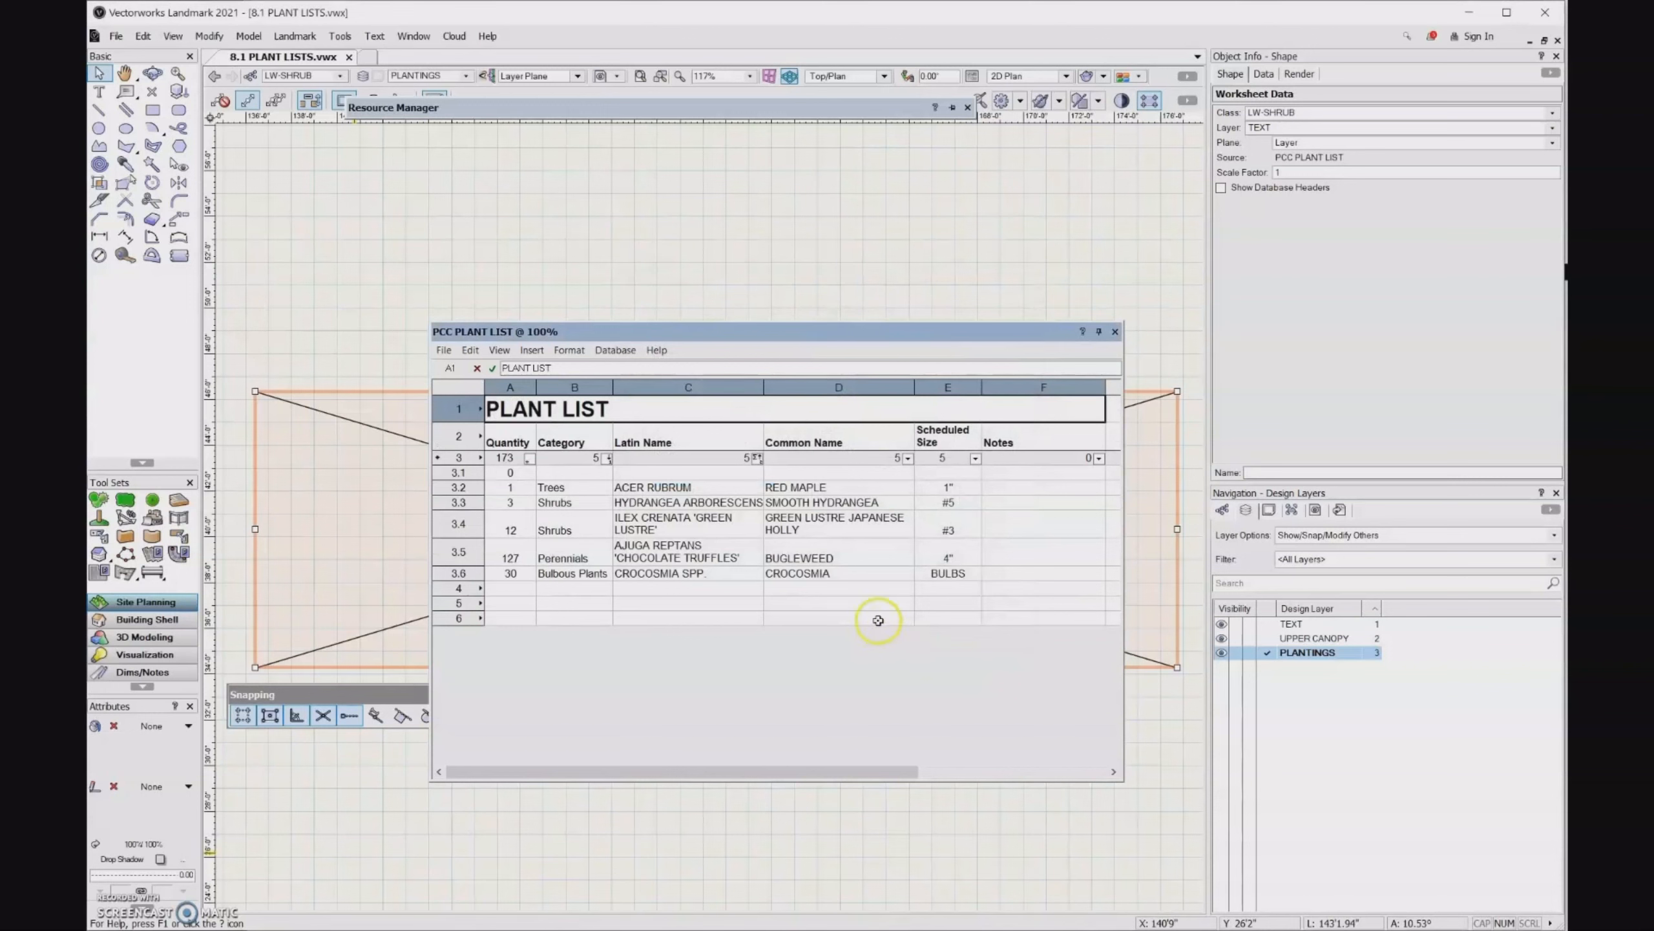
- Center the PLANT LIST title horizontally across its merged cell
click(579, 352)
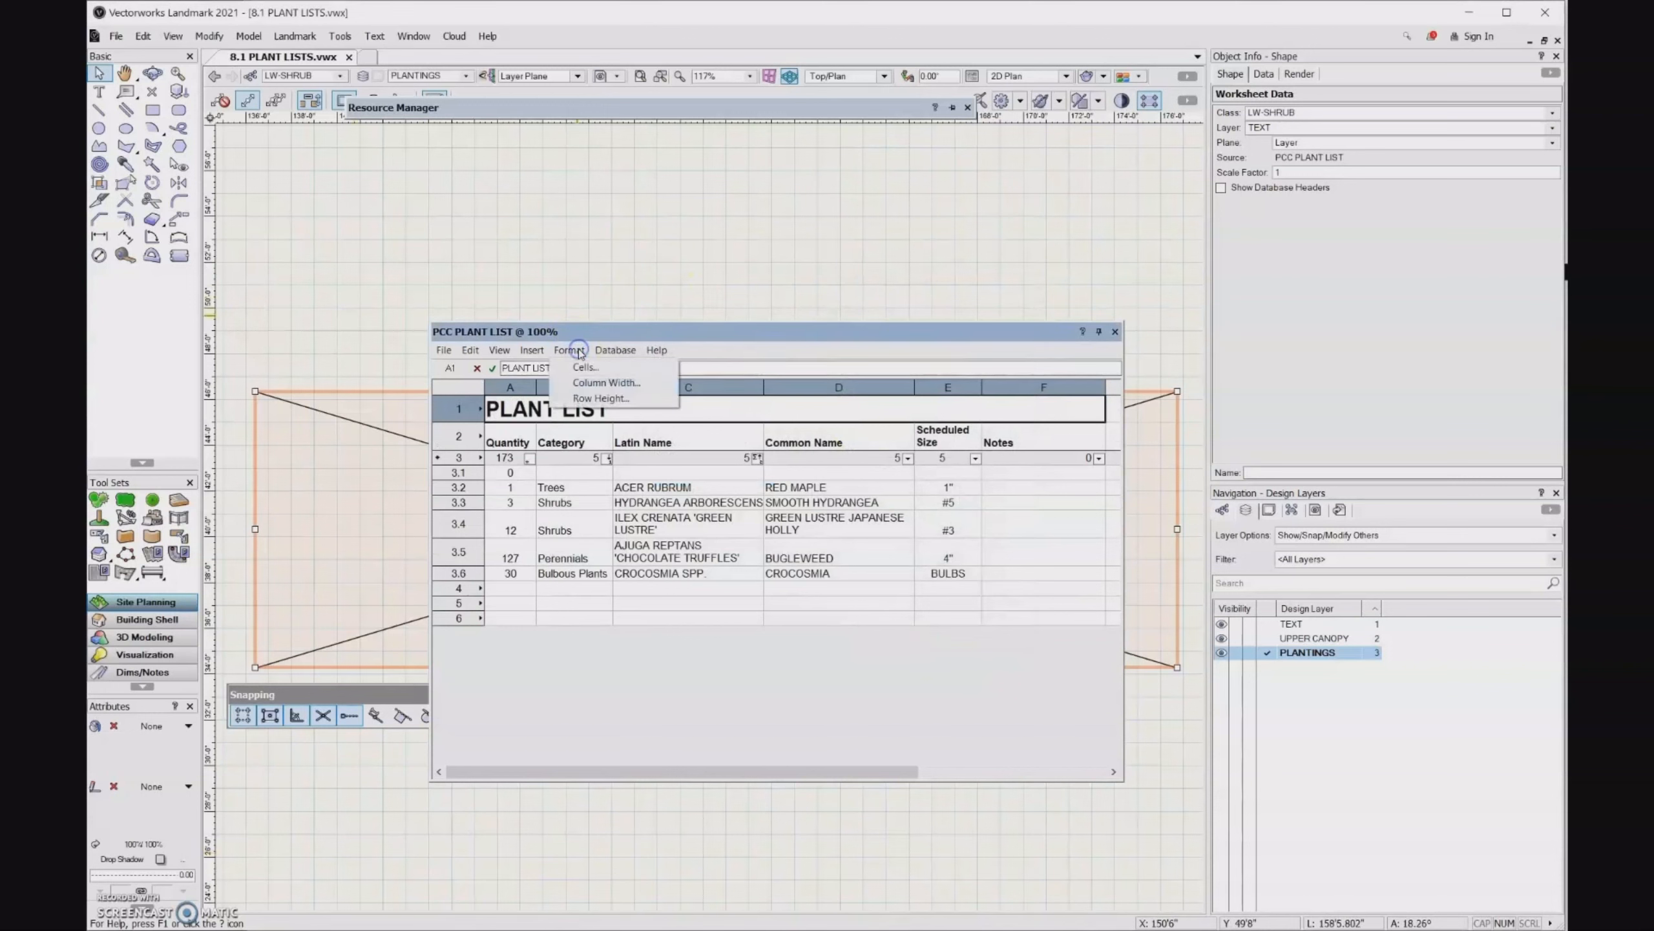
click(582, 369)
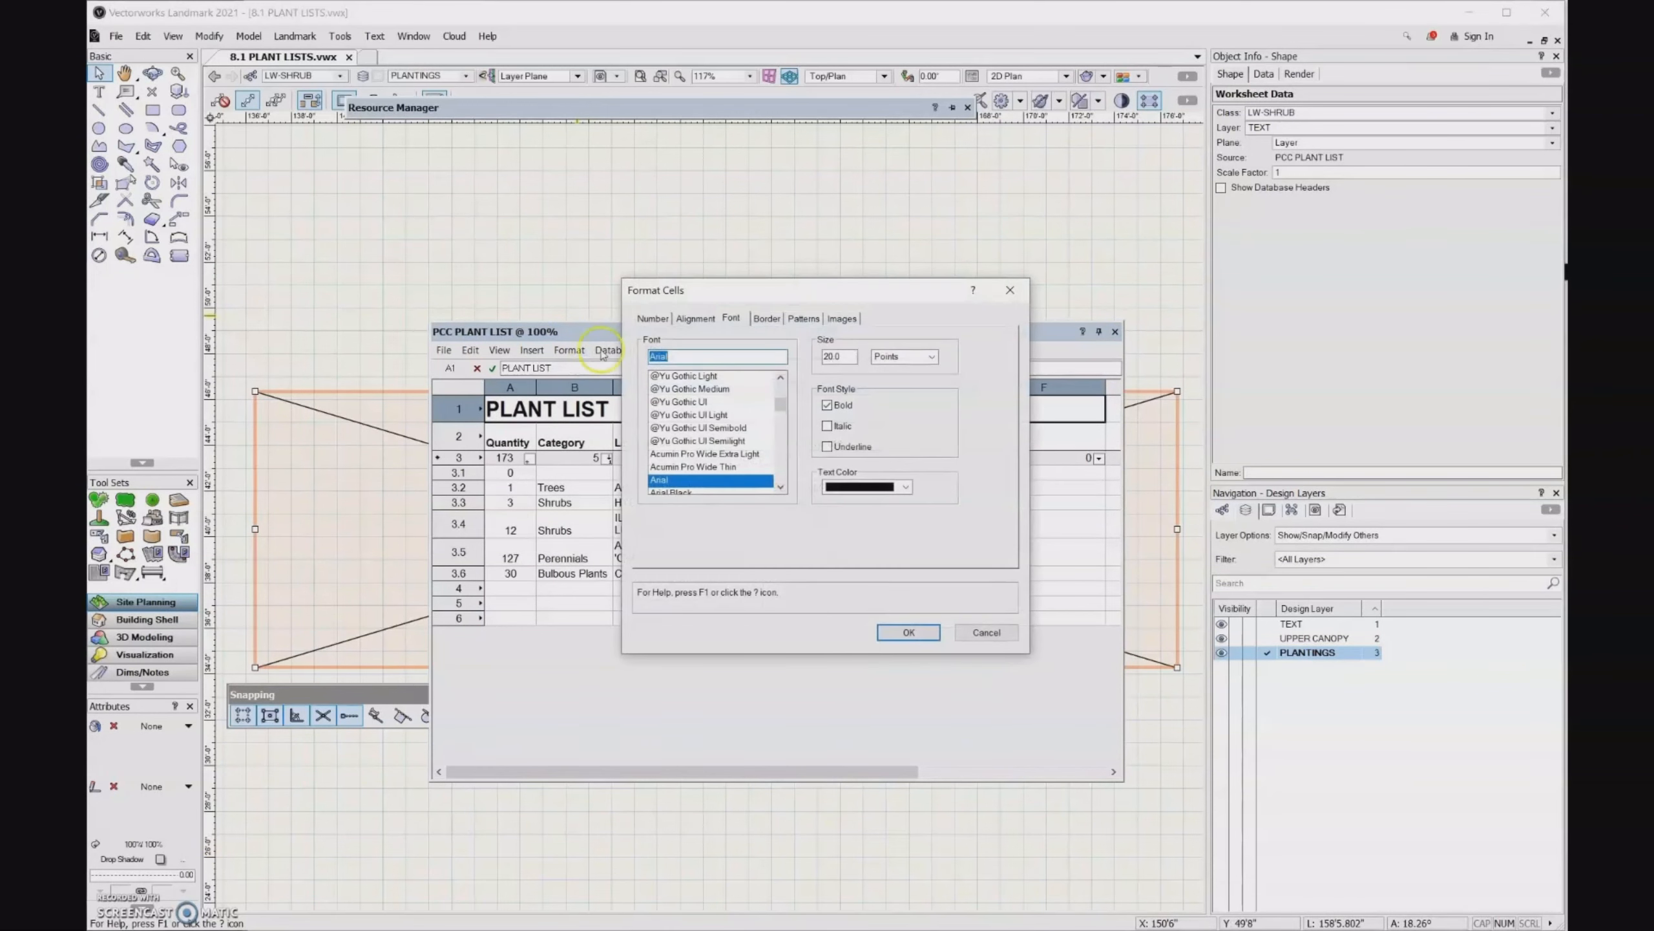
click(694, 318)
click(696, 357)
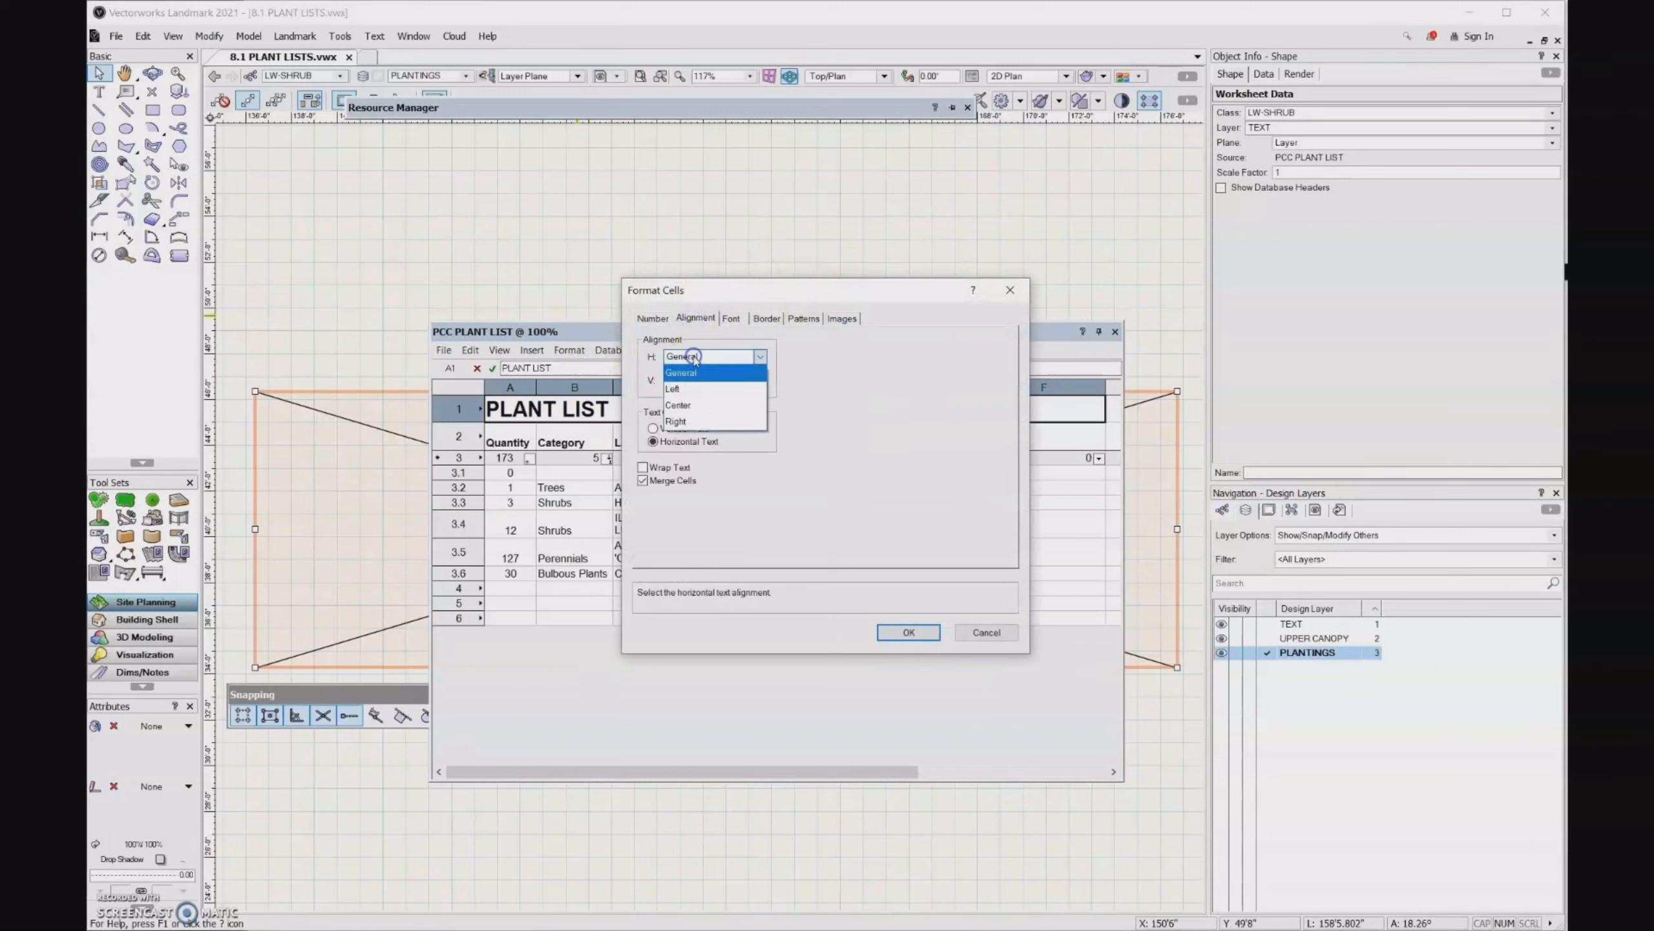
click(696, 398)
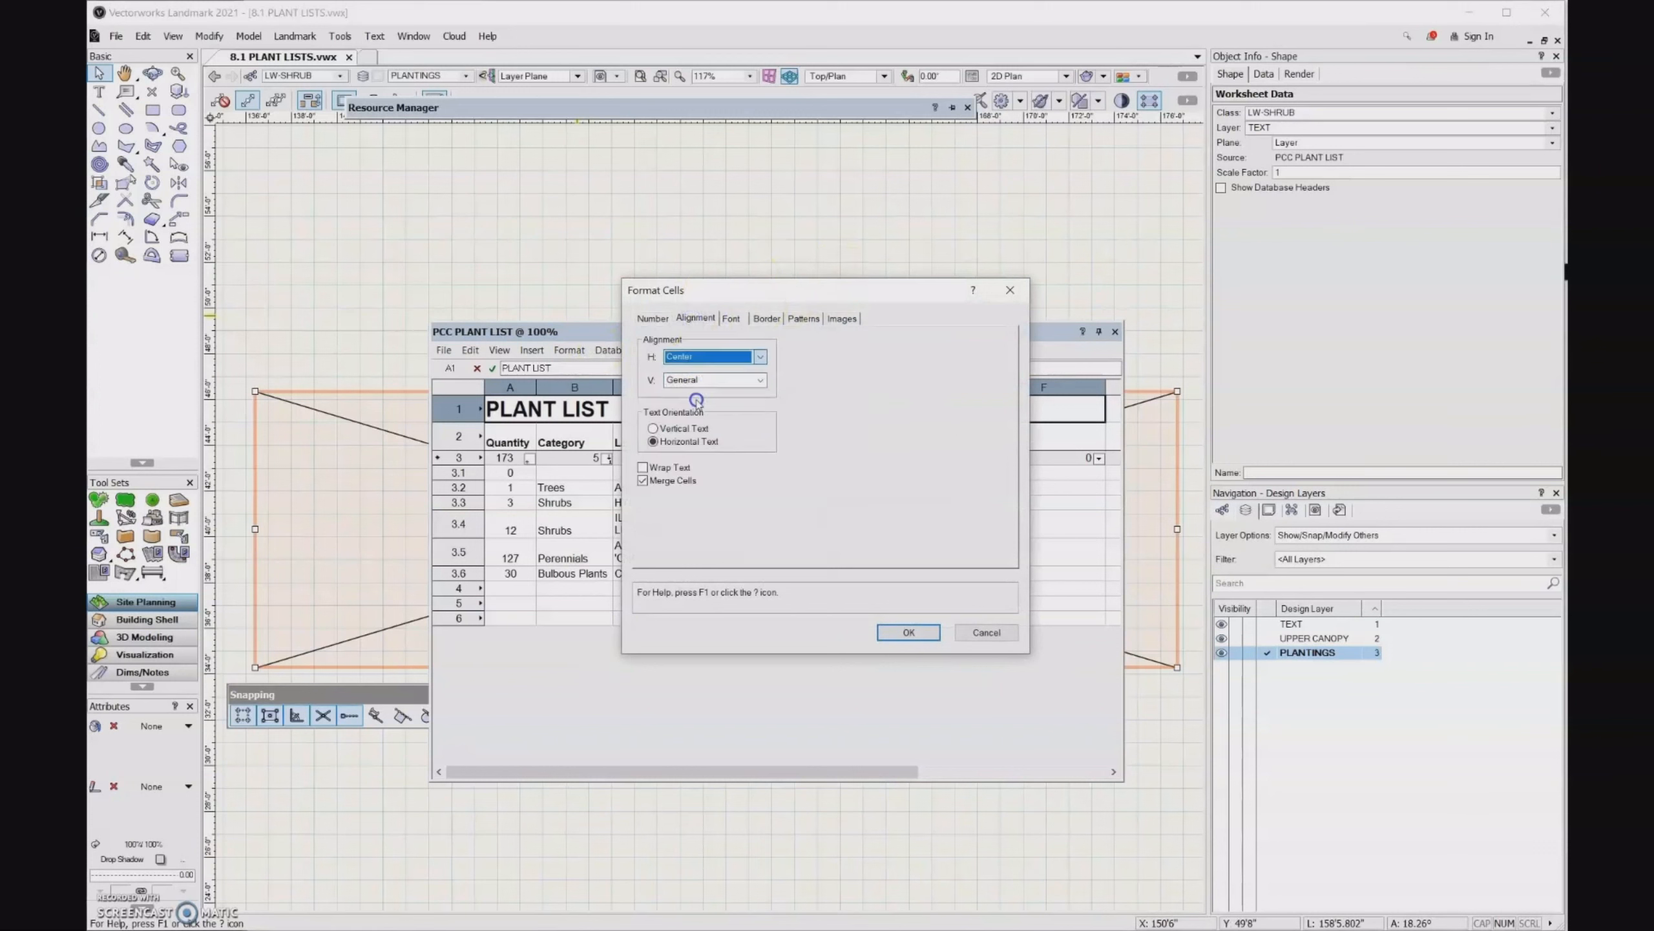
click(909, 632)
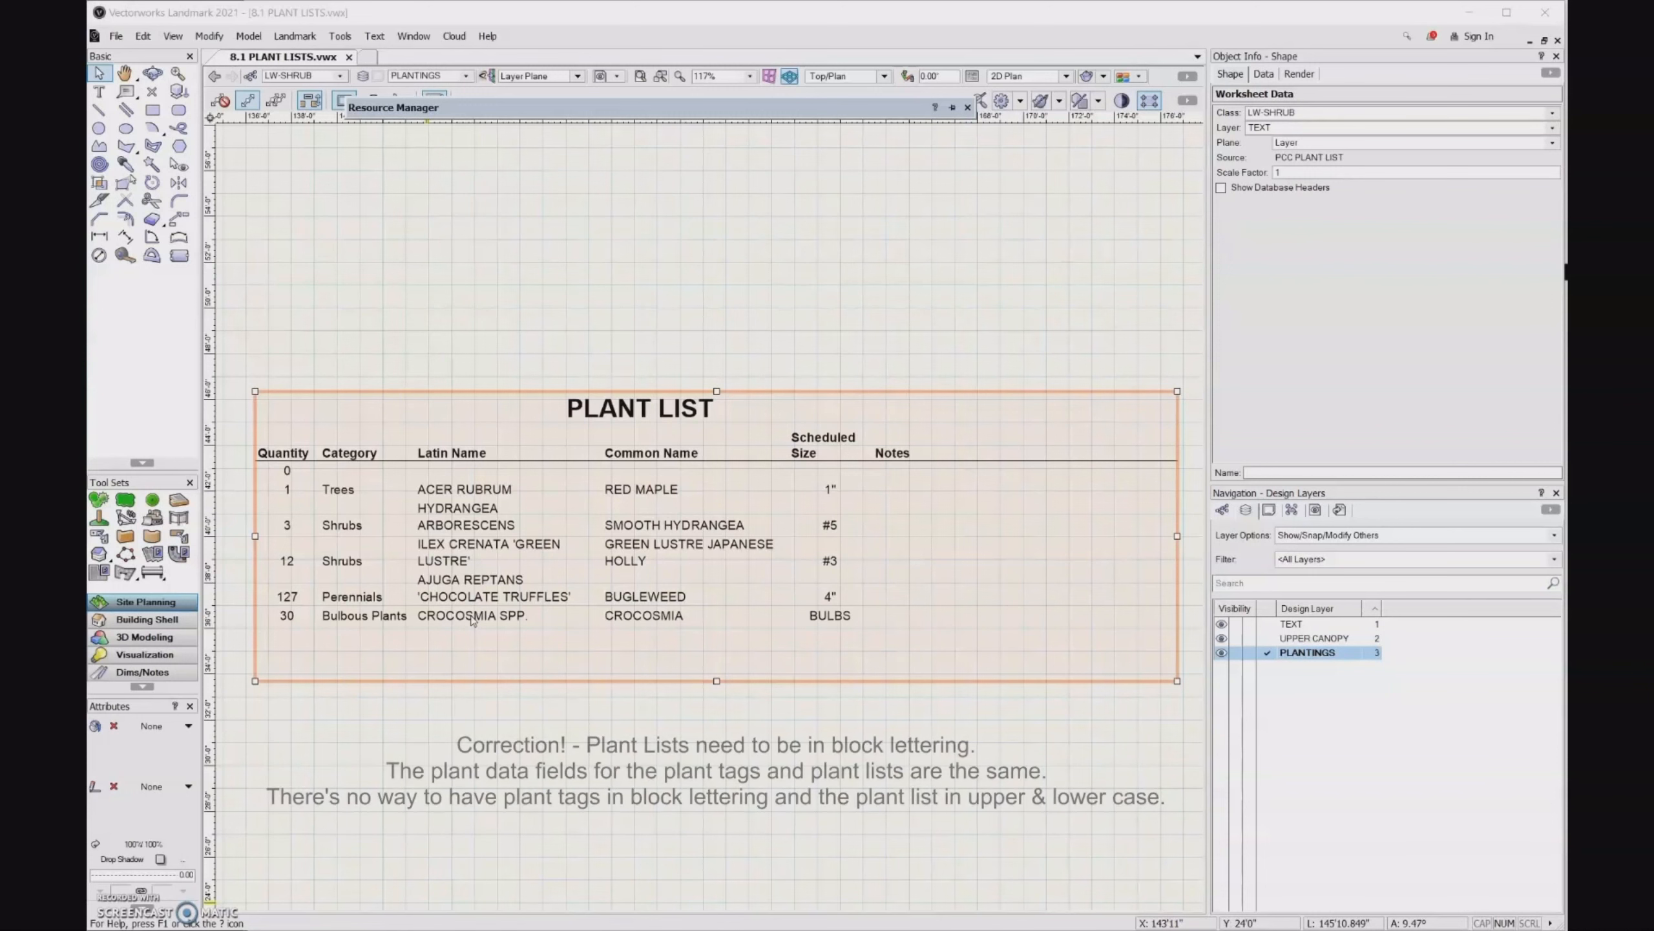
- Reopen the plant list worksheet and rewrite the Quantity column header in block letters as QUANTITY
double_click(444, 518)
click(519, 433)
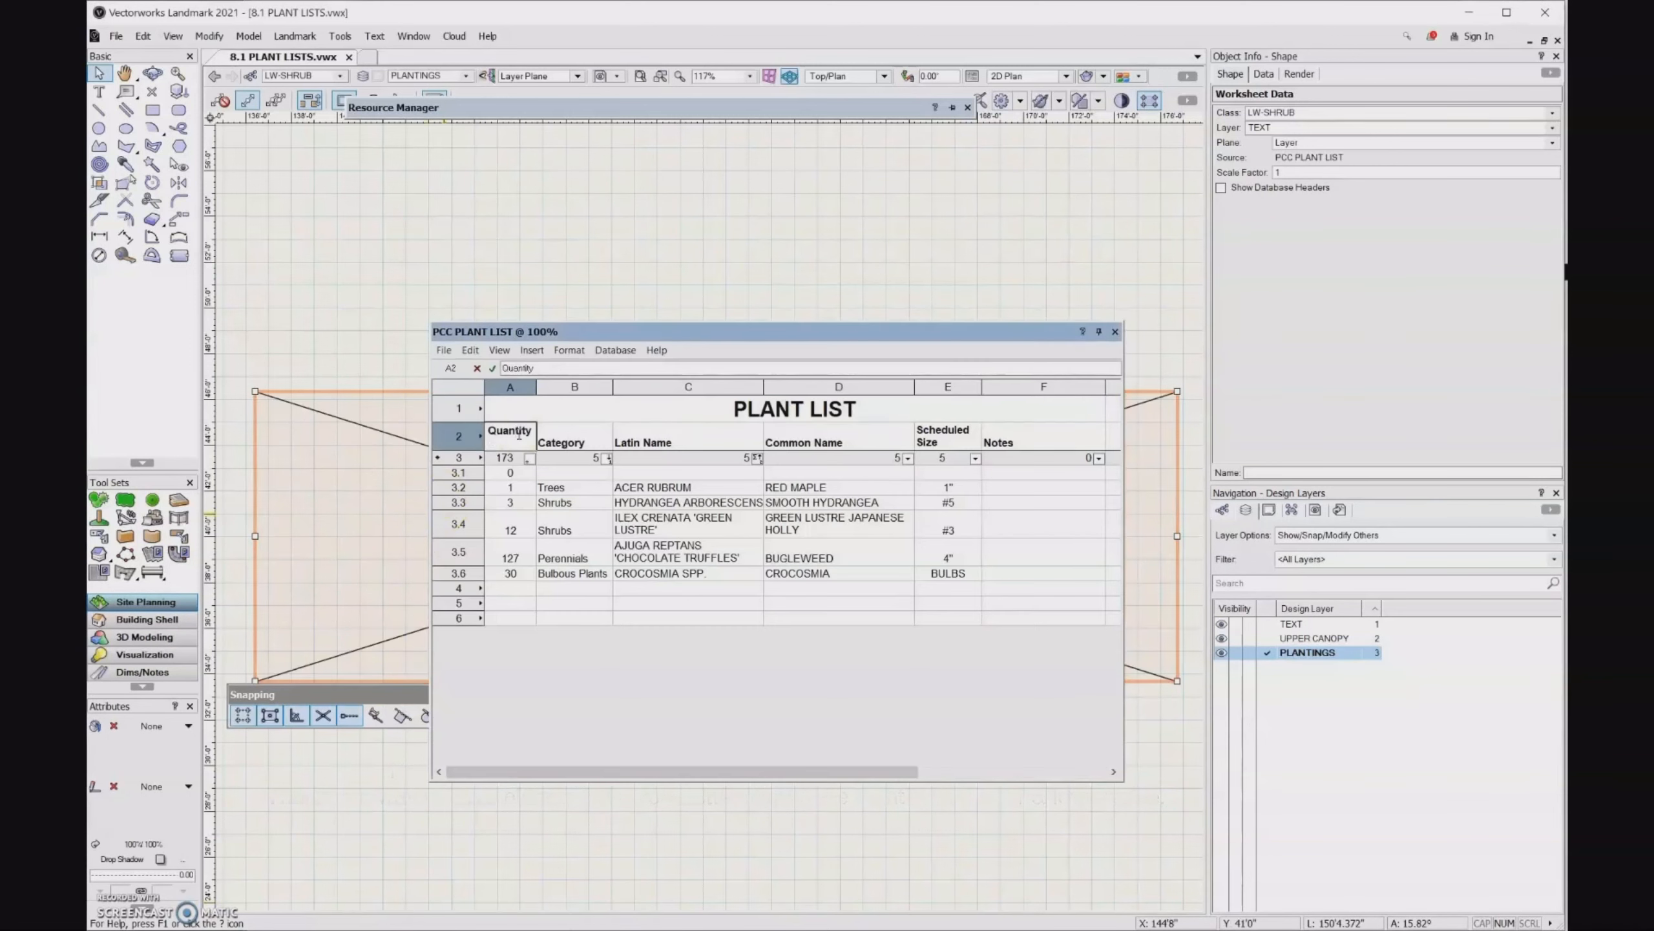
double_click(519, 434)
key(BackSpace)
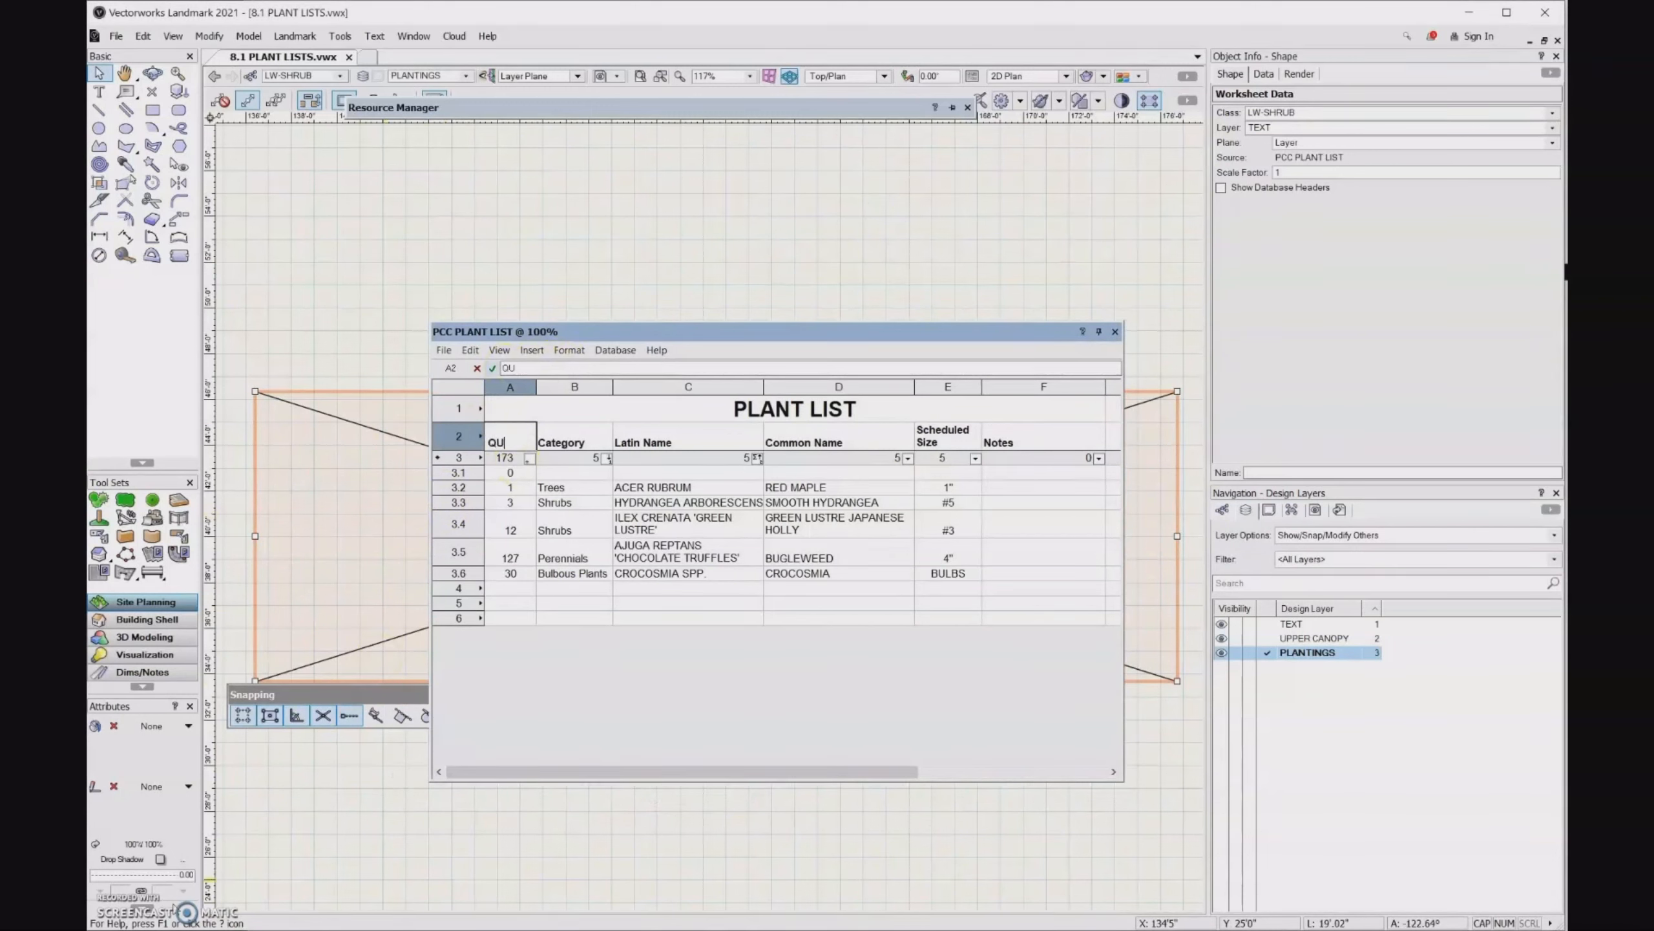
text(QUANTITY)
key(Tab)
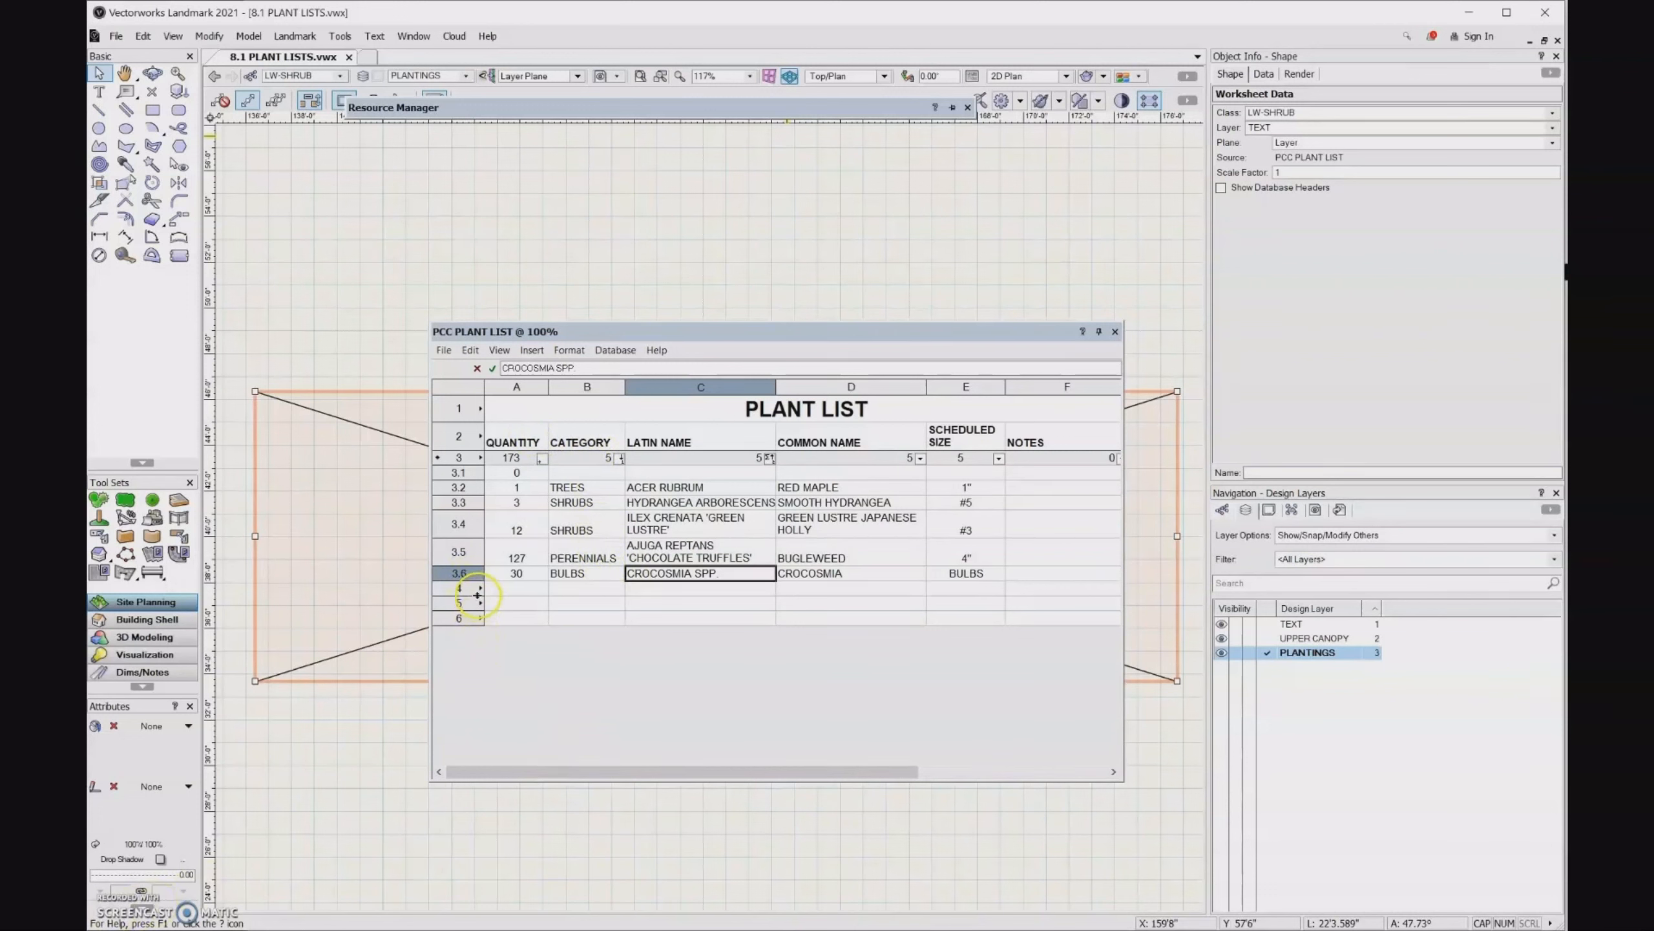
- Delete the empty worksheet rows 4 to 6 below the plant entries
drag(459, 588, 472, 619)
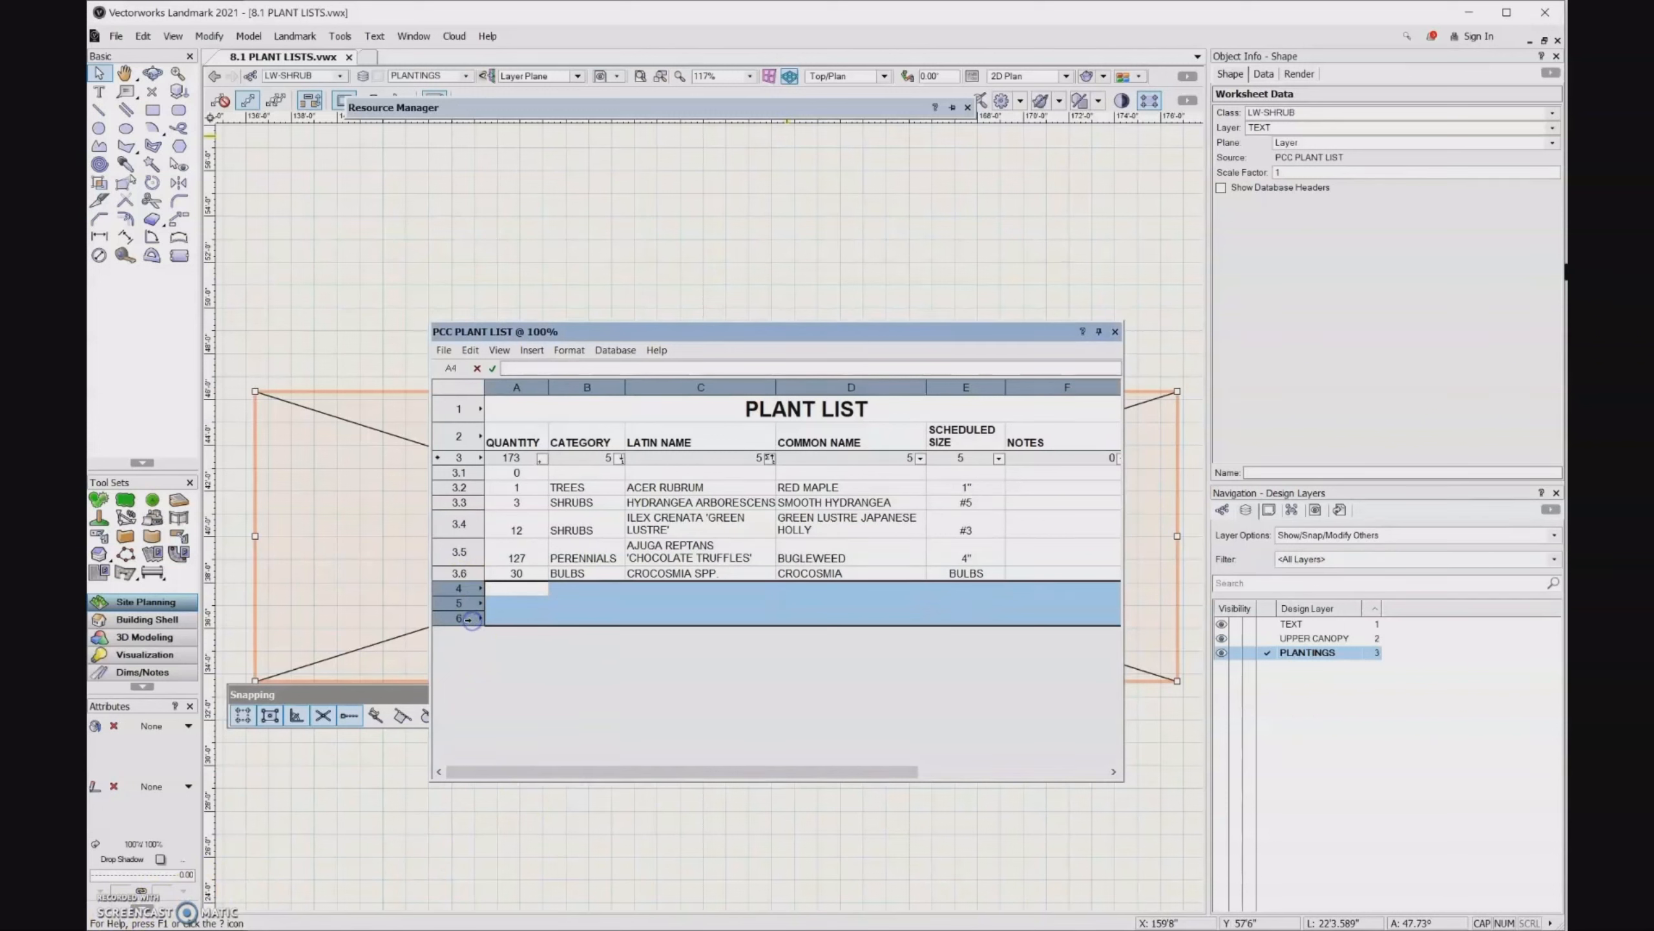
right_click(473, 622)
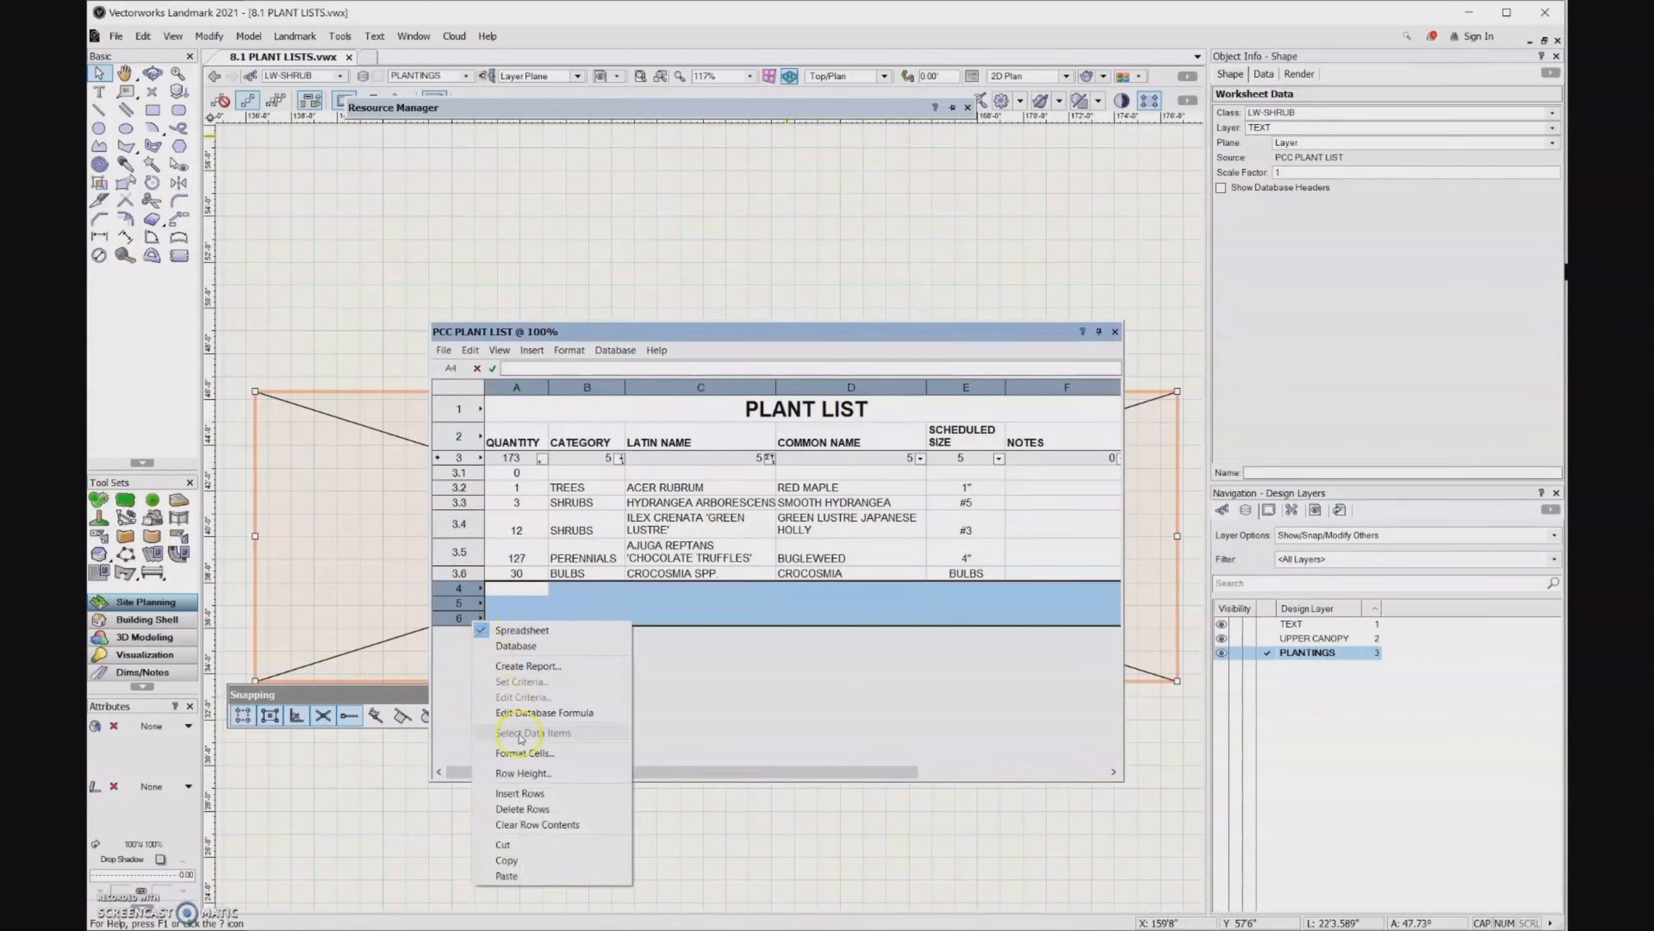
click(523, 808)
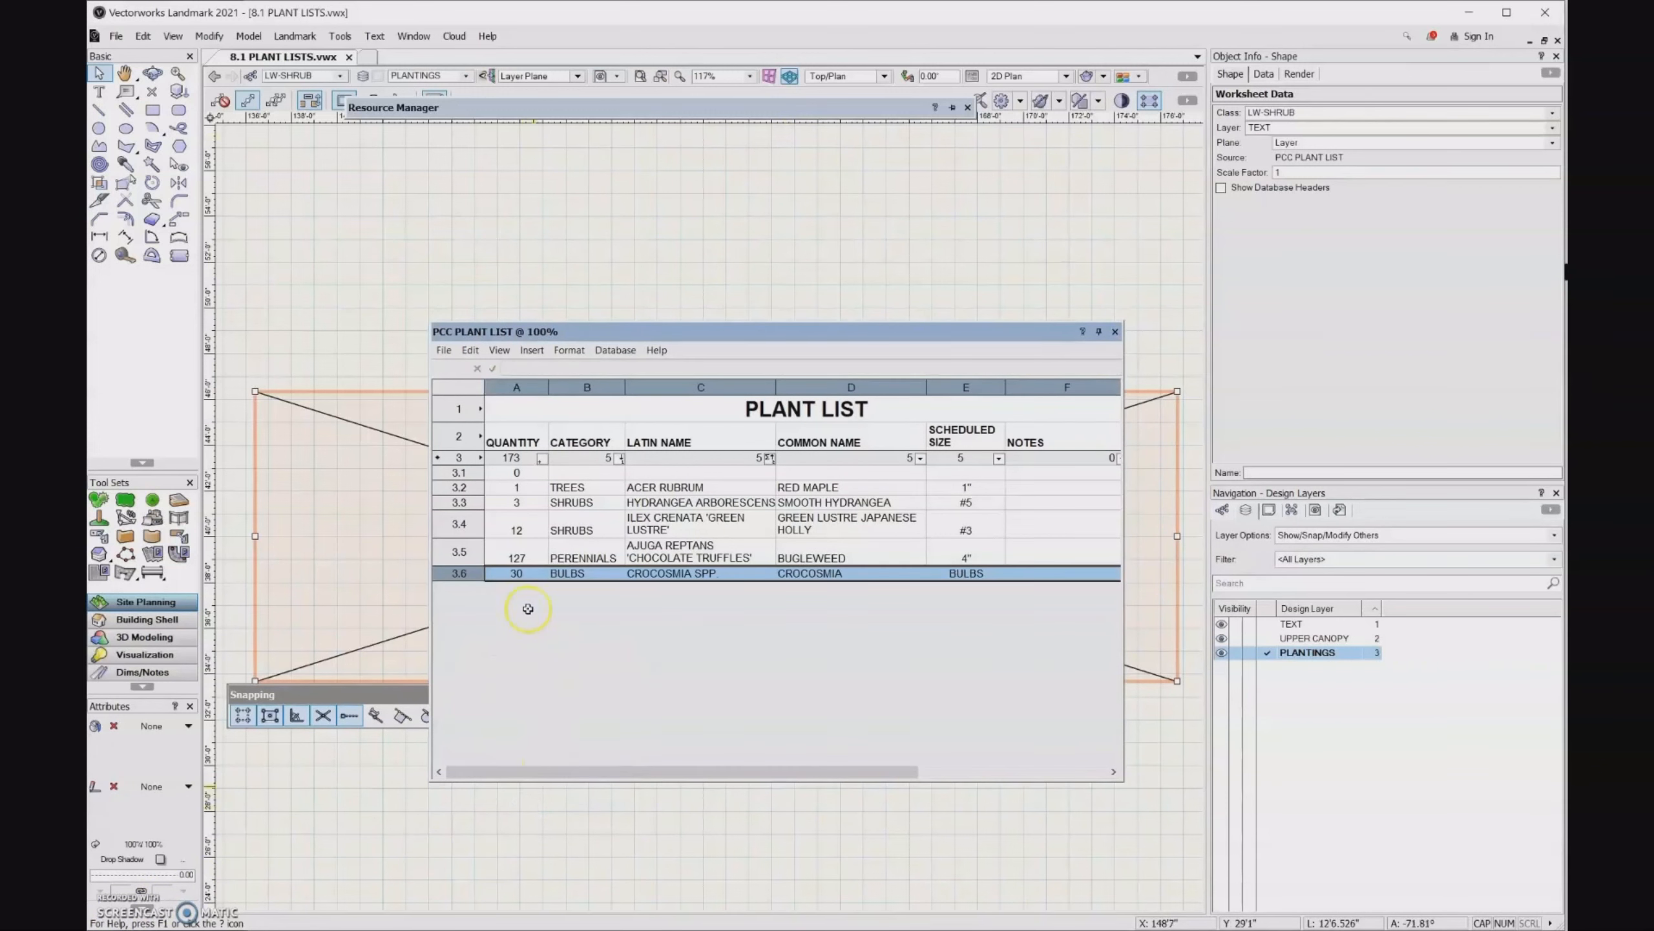
- Check the row options for the blank entry in row 3.1, and close the plant list worksheet
click(471, 473)
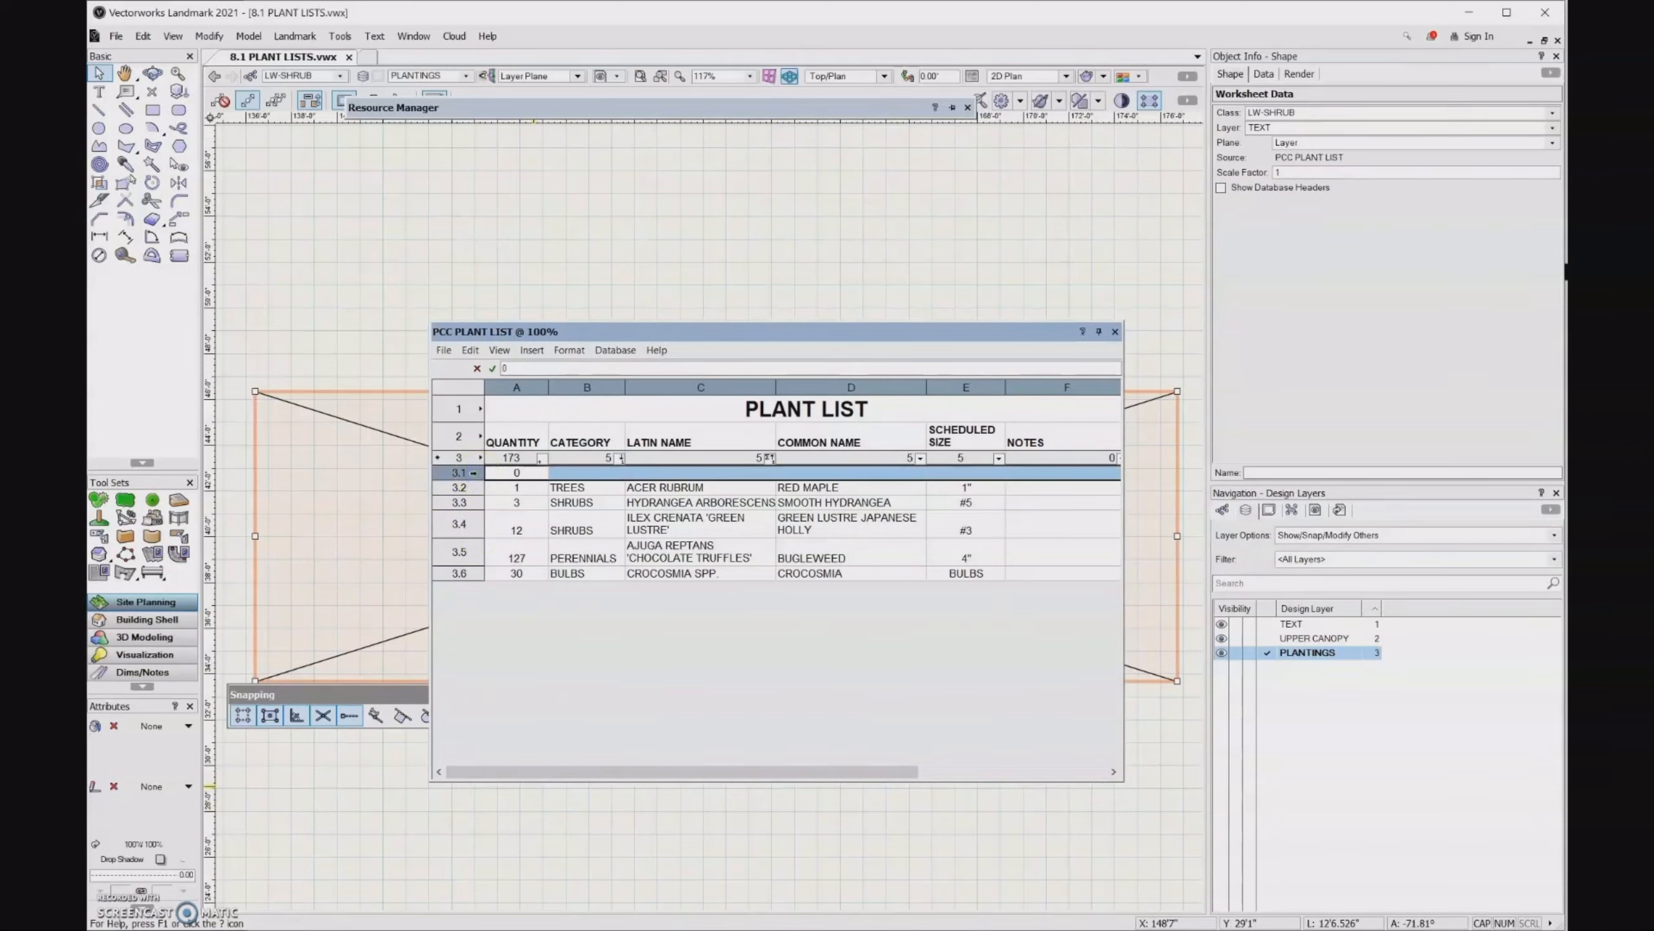
right_click(477, 476)
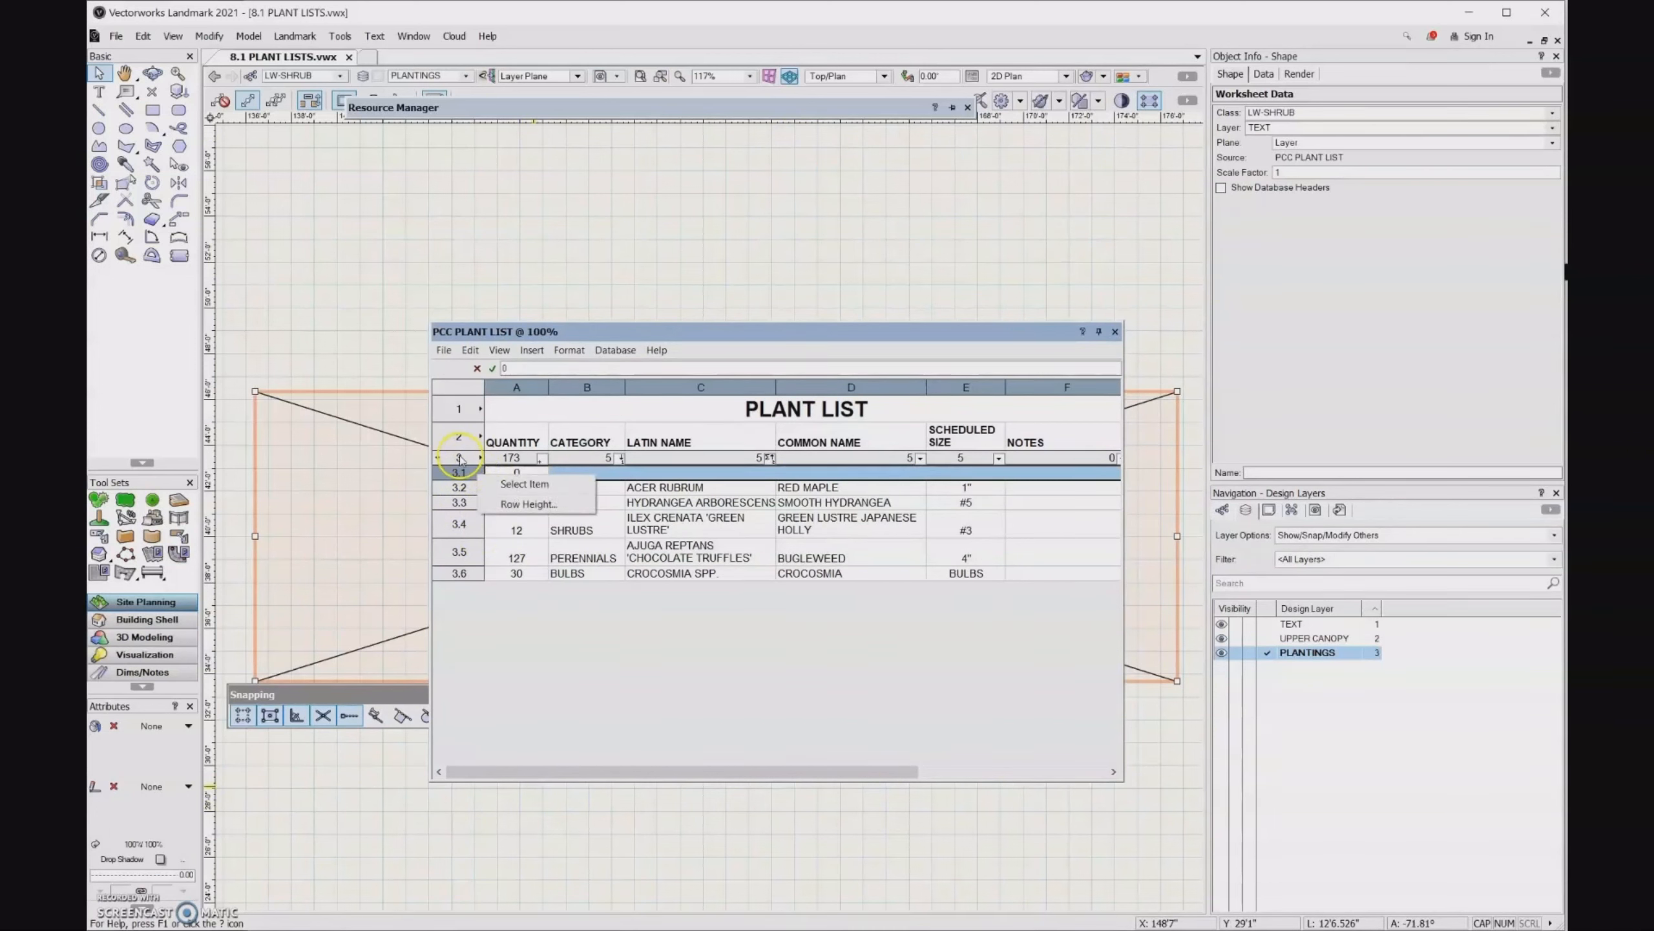
click(464, 606)
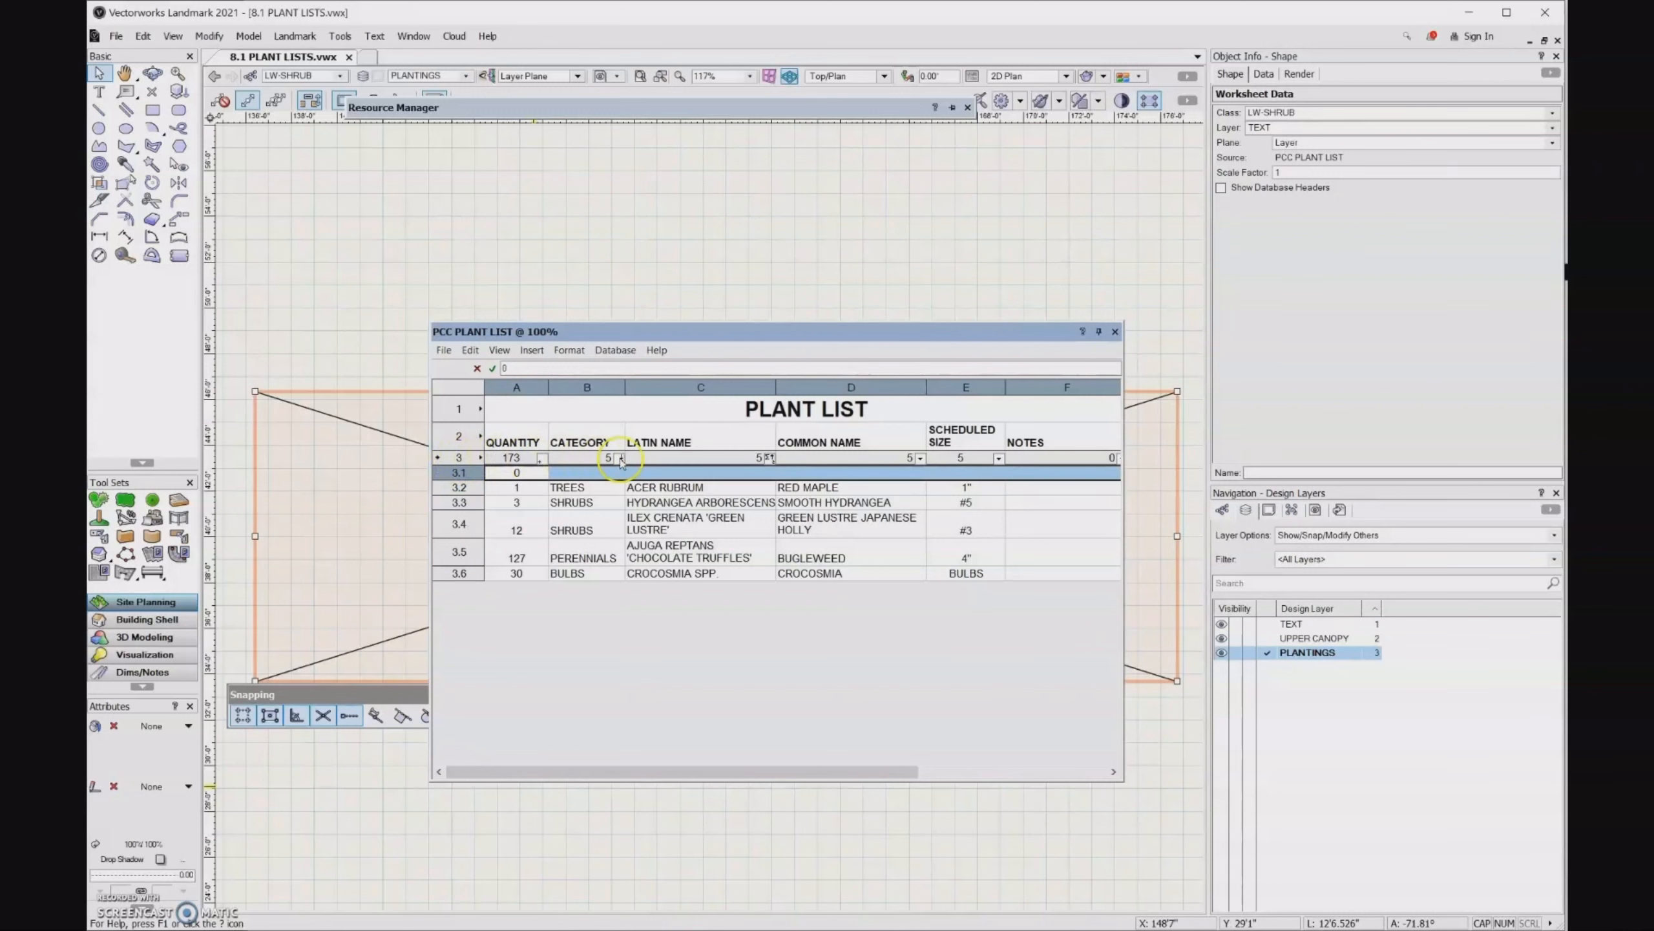
click(1115, 331)
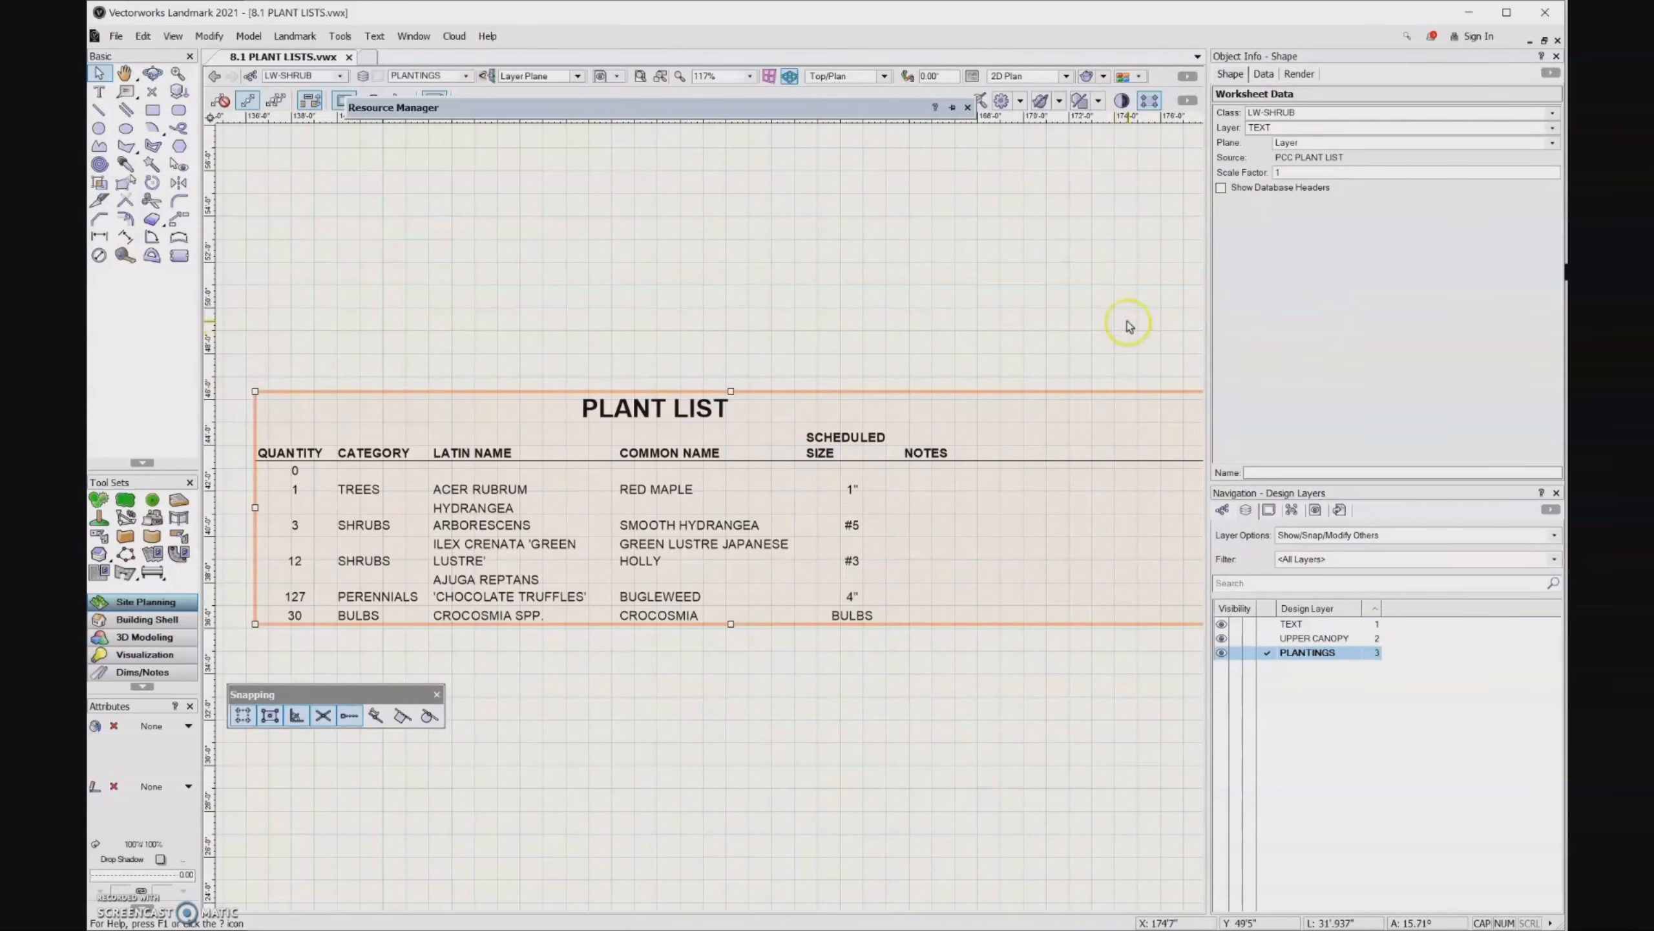
click(294, 482)
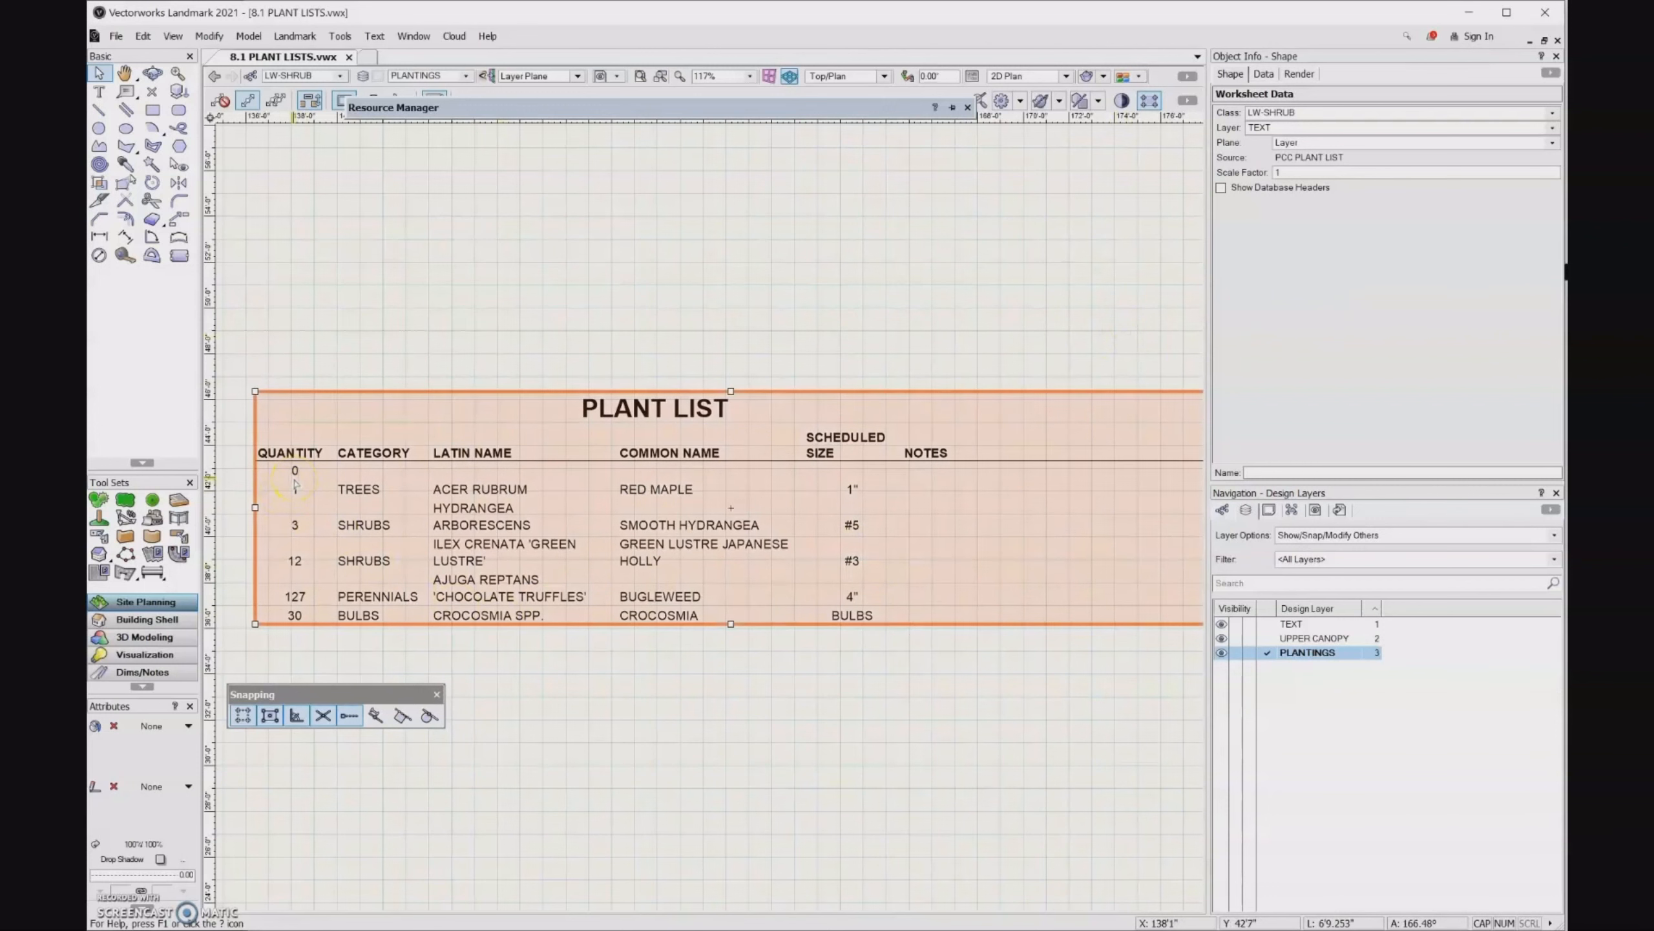
- Return to the planting plan and set the Plant tool's style to Carpinus betulus from the deciduous tree library
scroll(473, 768, down, 5)
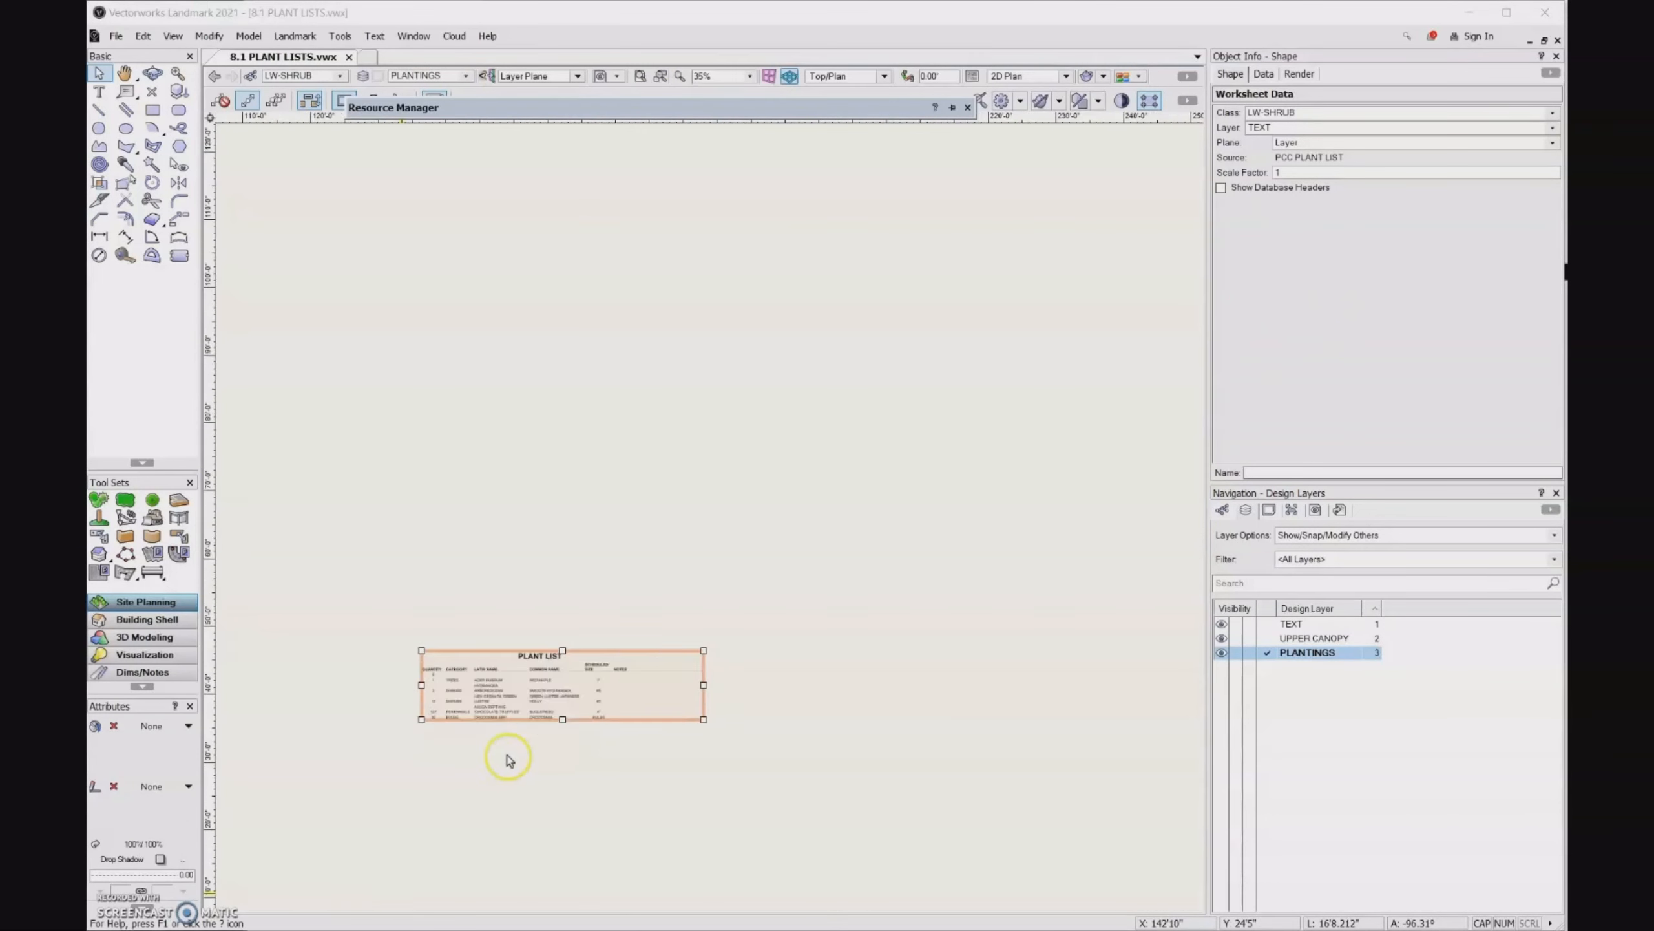
click(634, 721)
middle_drag(474, 803, 1062, 607)
middle_drag(554, 806, 864, 720)
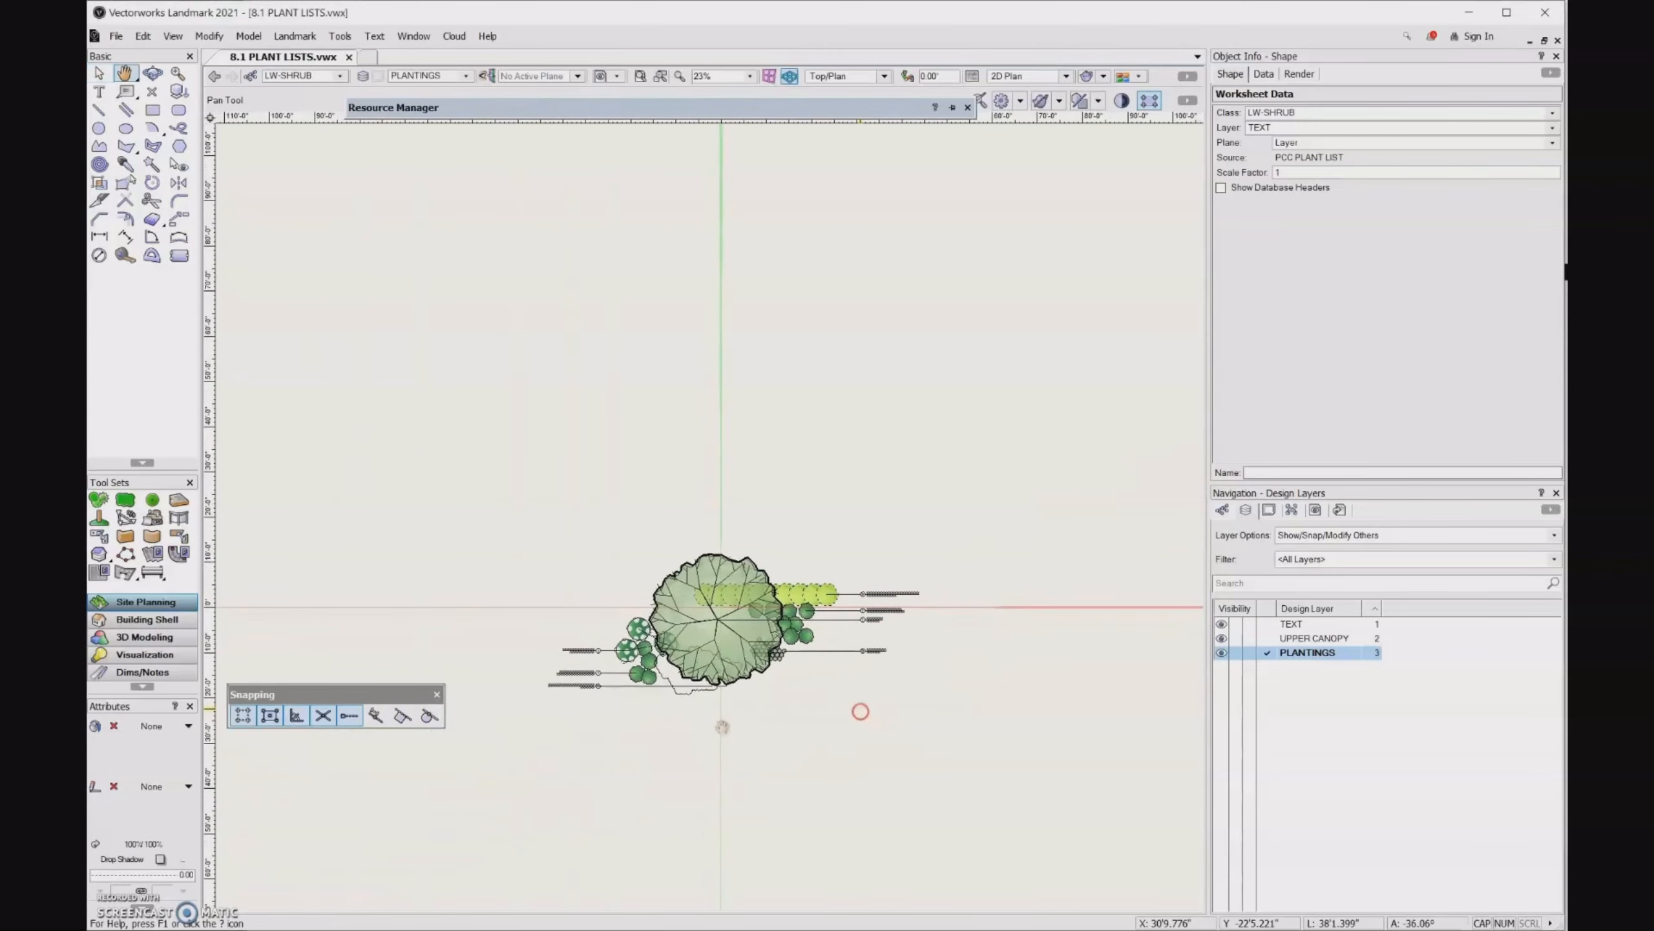
scroll(698, 730, up, 2)
scroll(697, 729, up, 2)
click(100, 499)
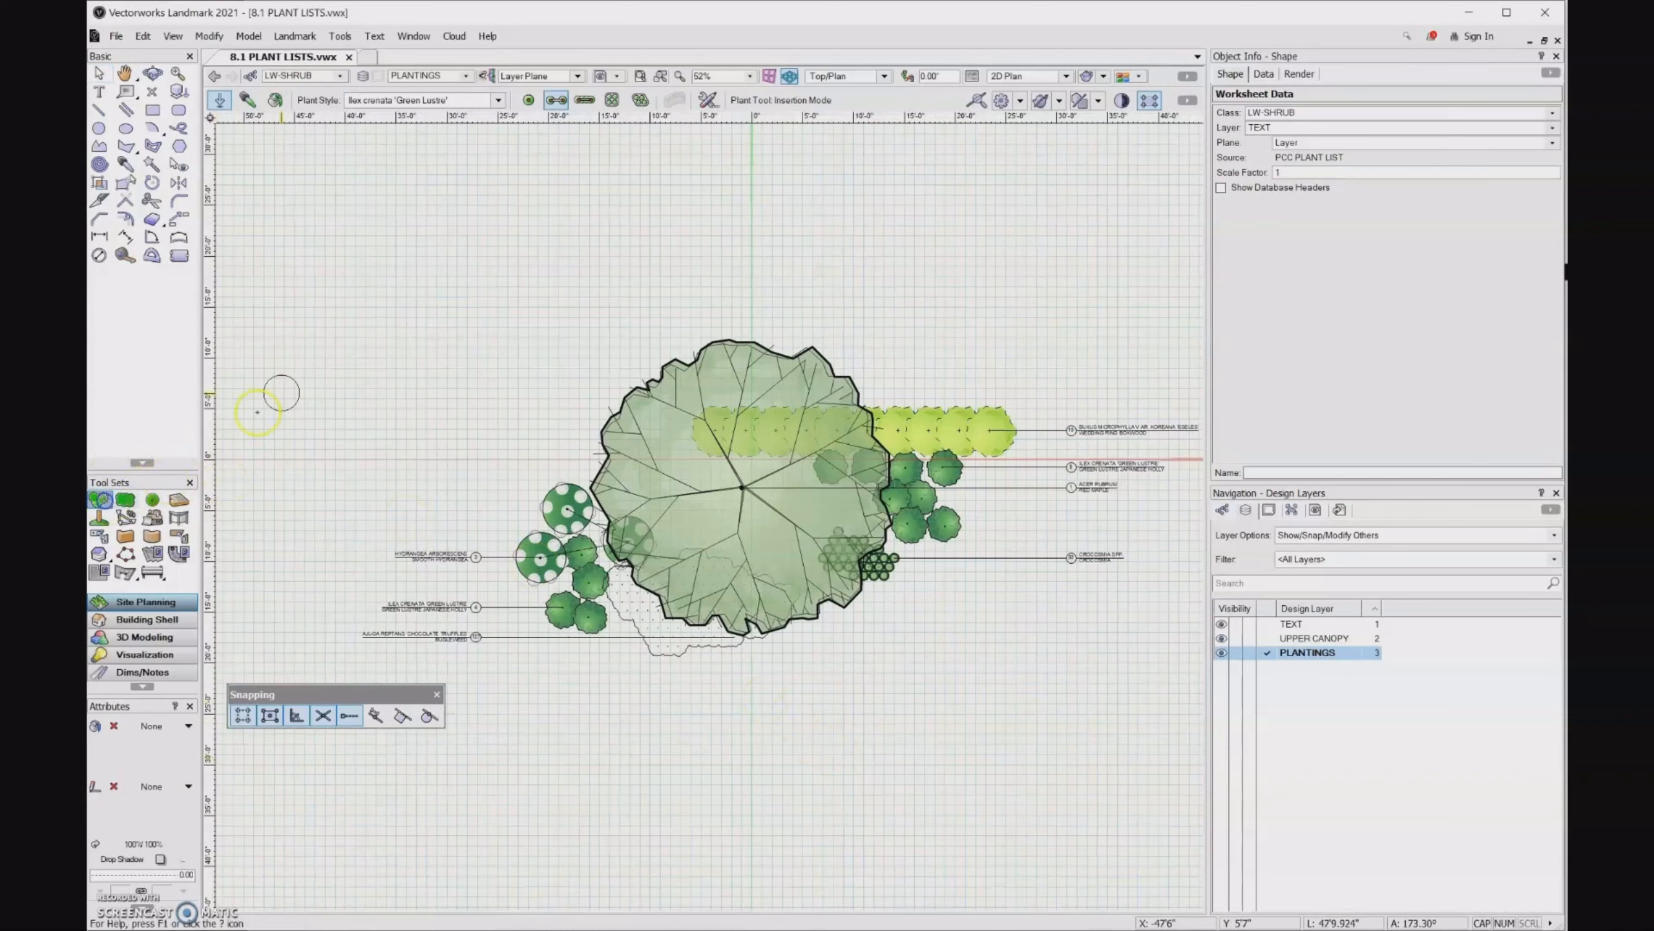
click(497, 99)
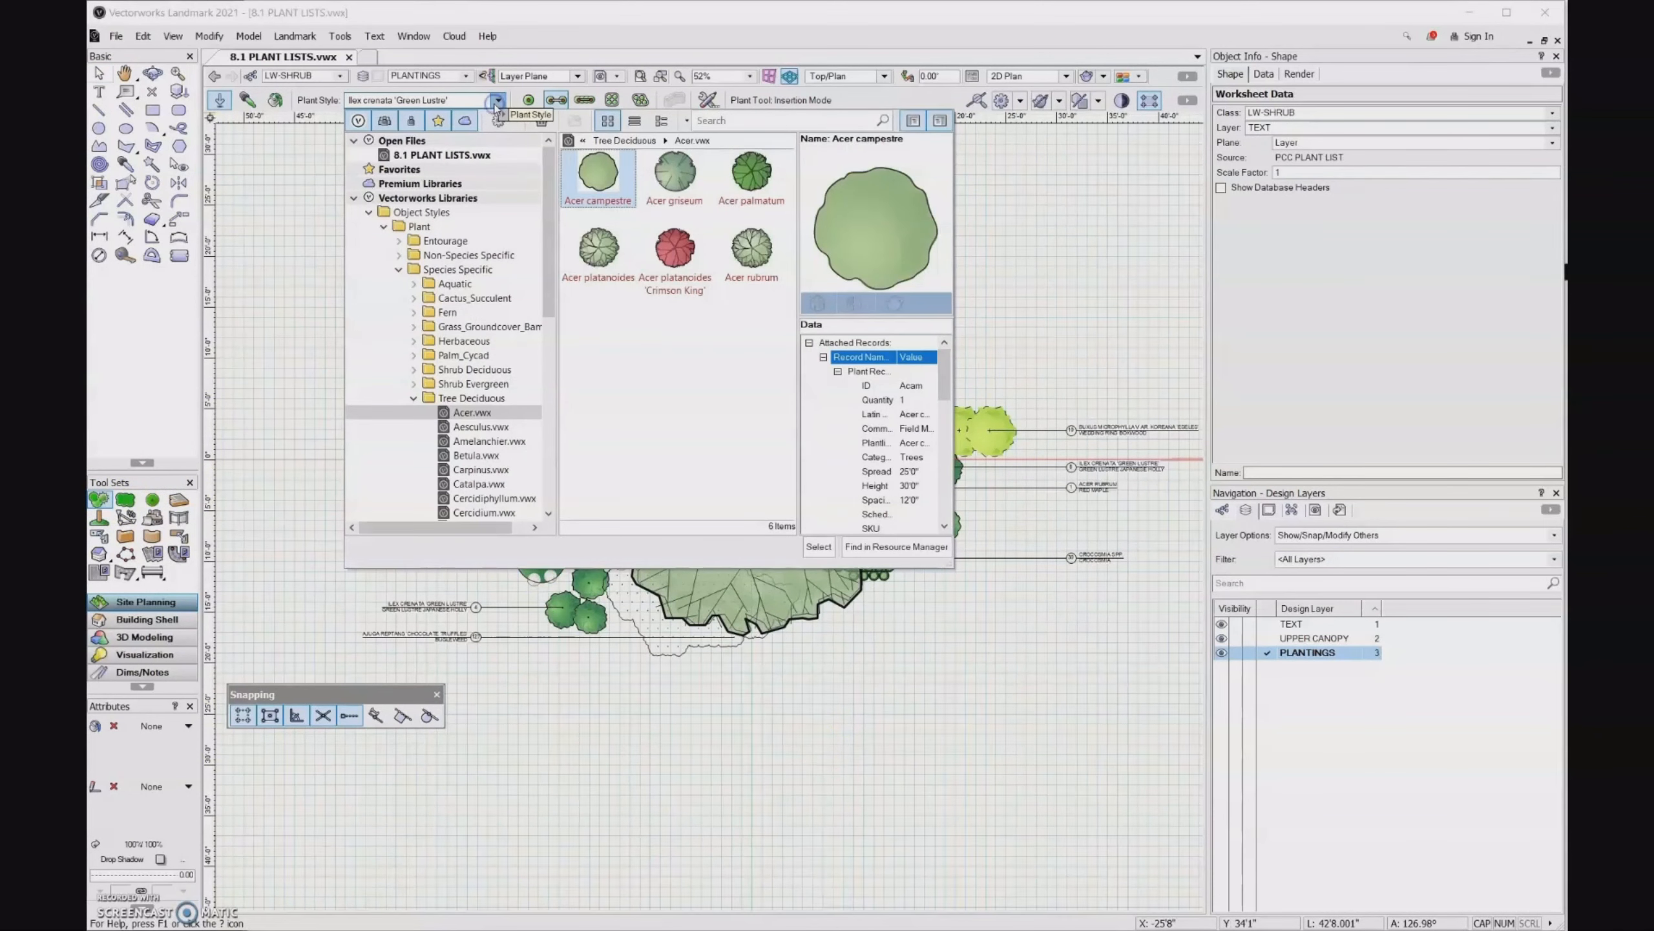
click(504, 469)
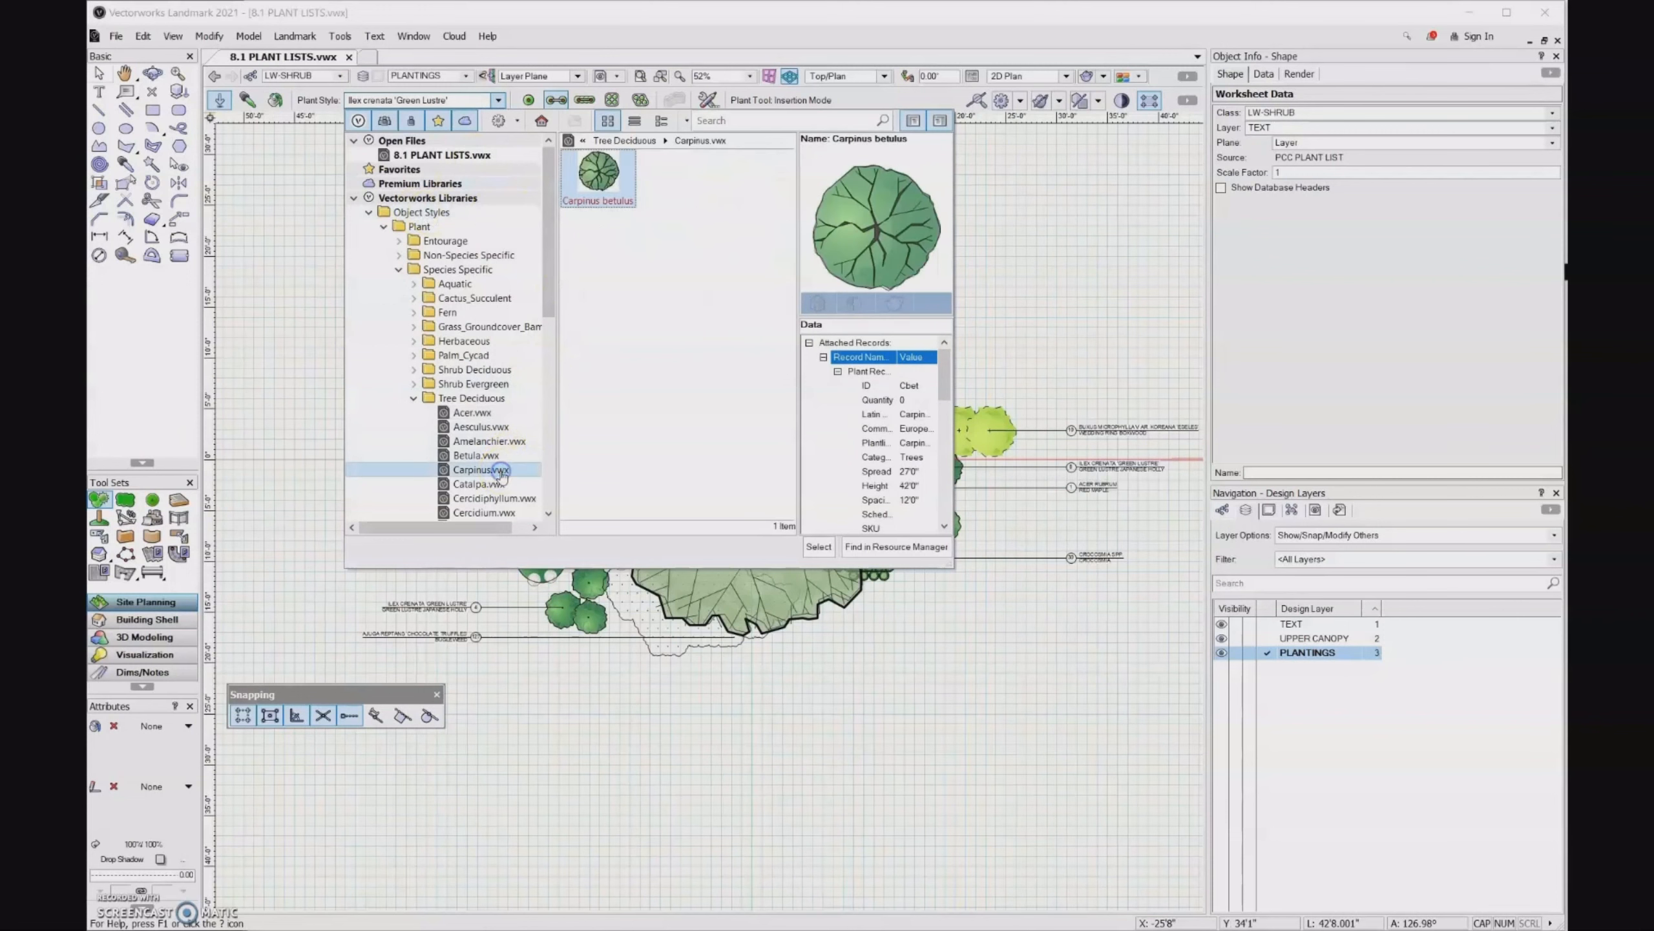
double_click(598, 171)
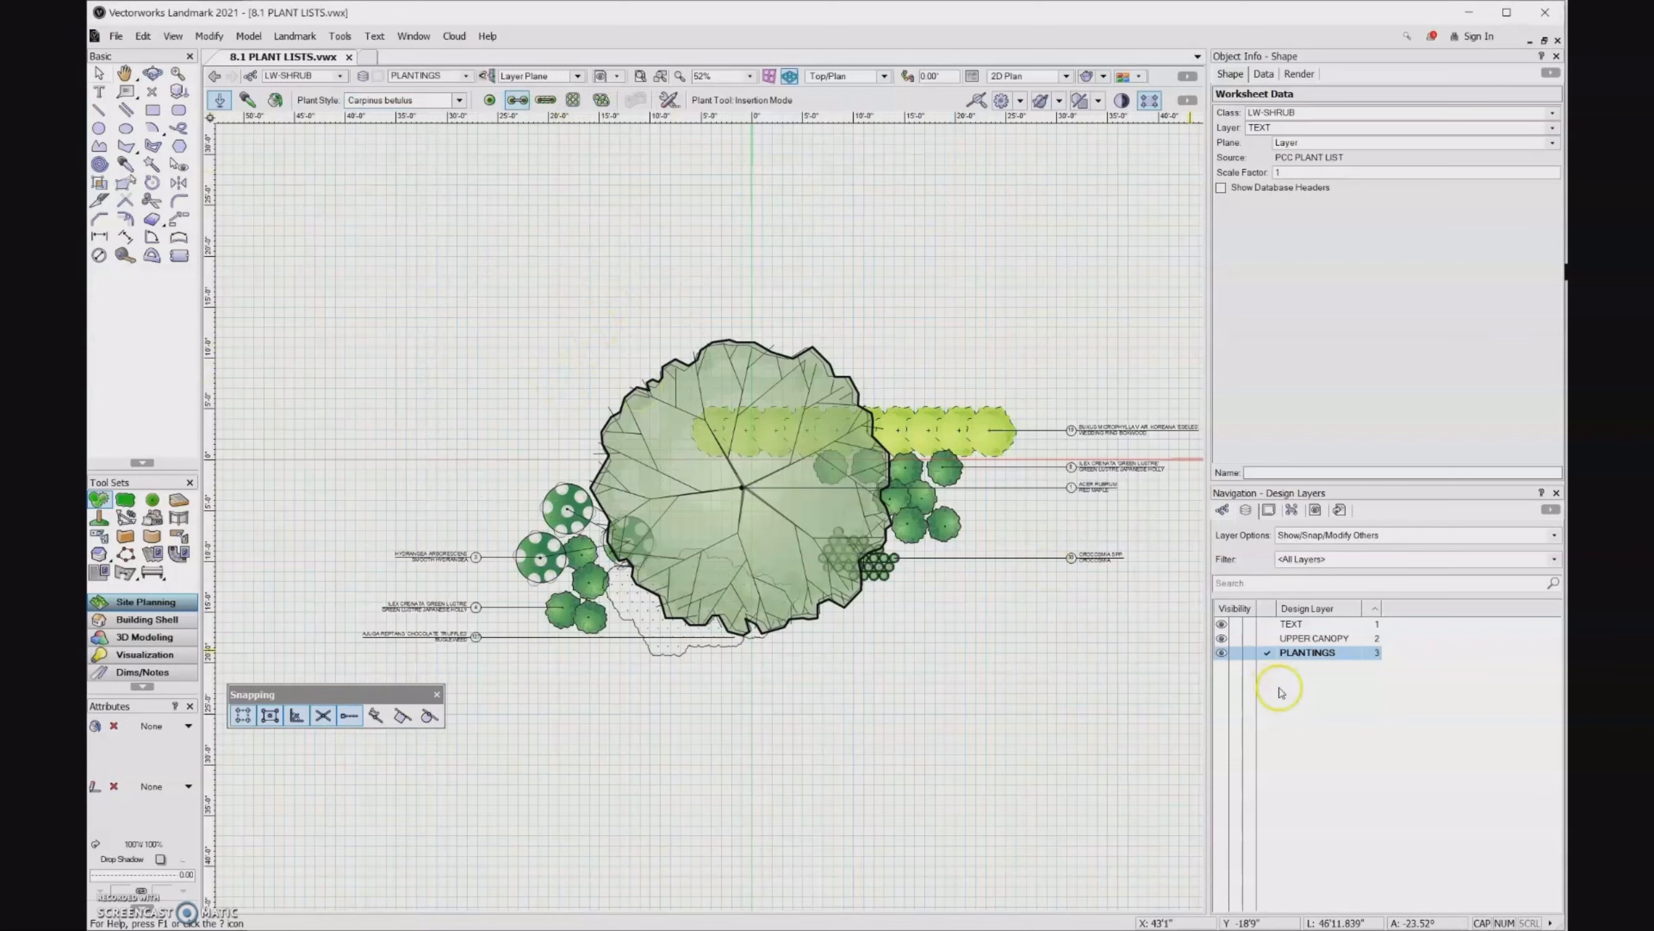
- Place a single Carpinus betulus on the UPPER CANOPY layer at about X -20'10", Y 9'9", beside the red maple
click(1287, 638)
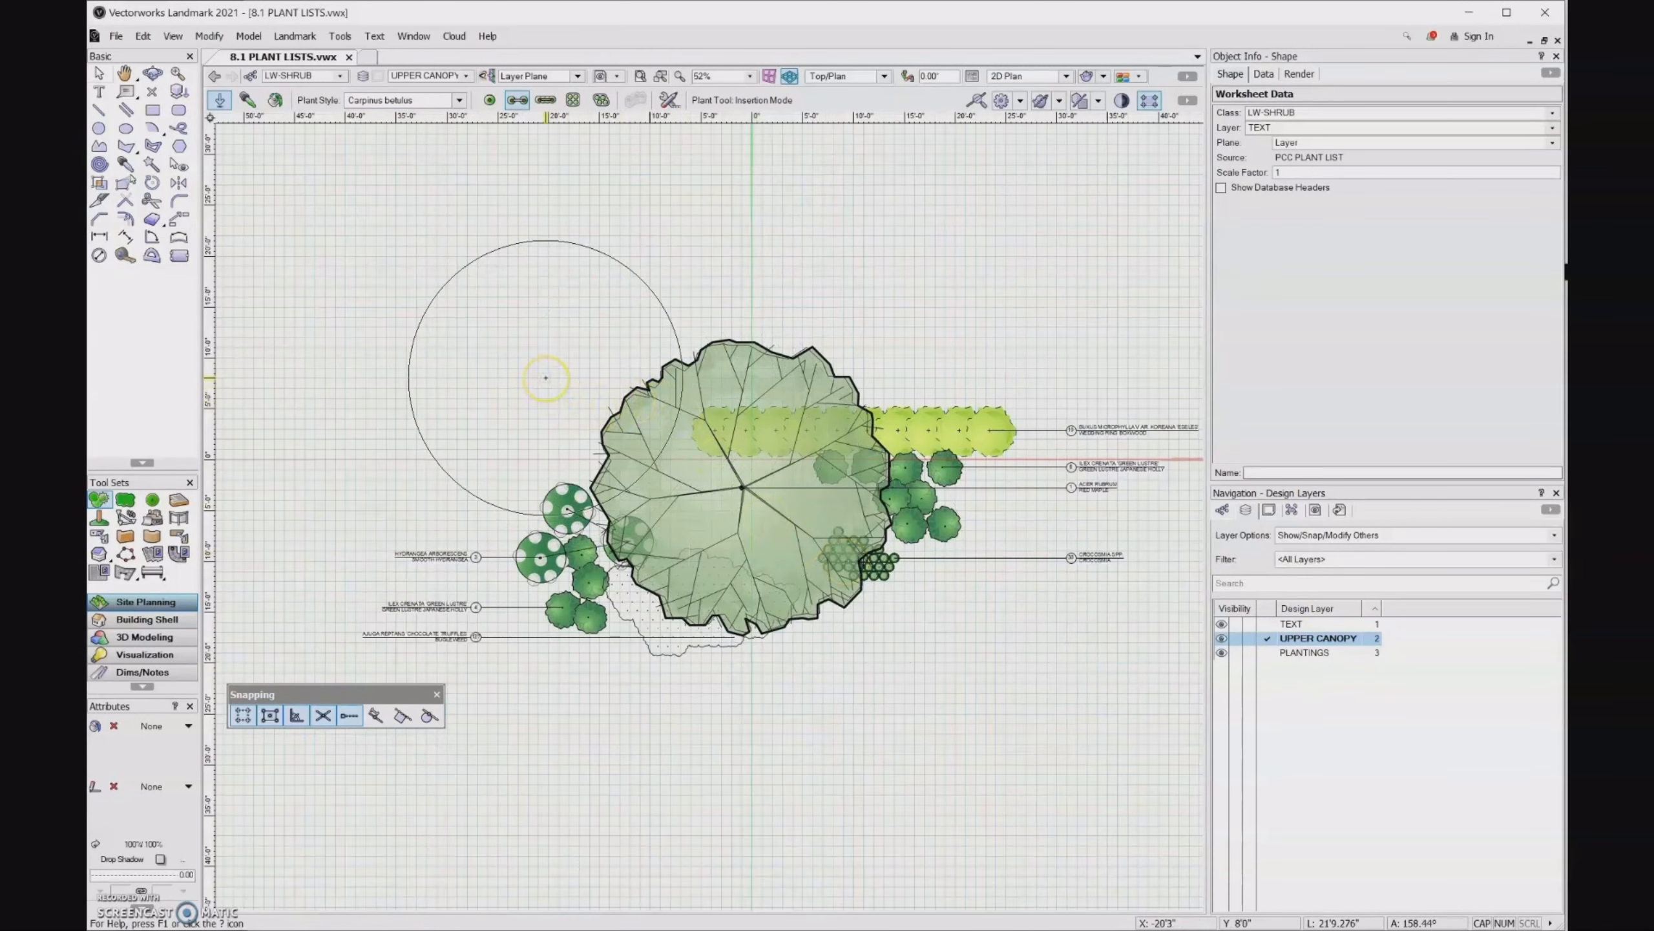
click(489, 100)
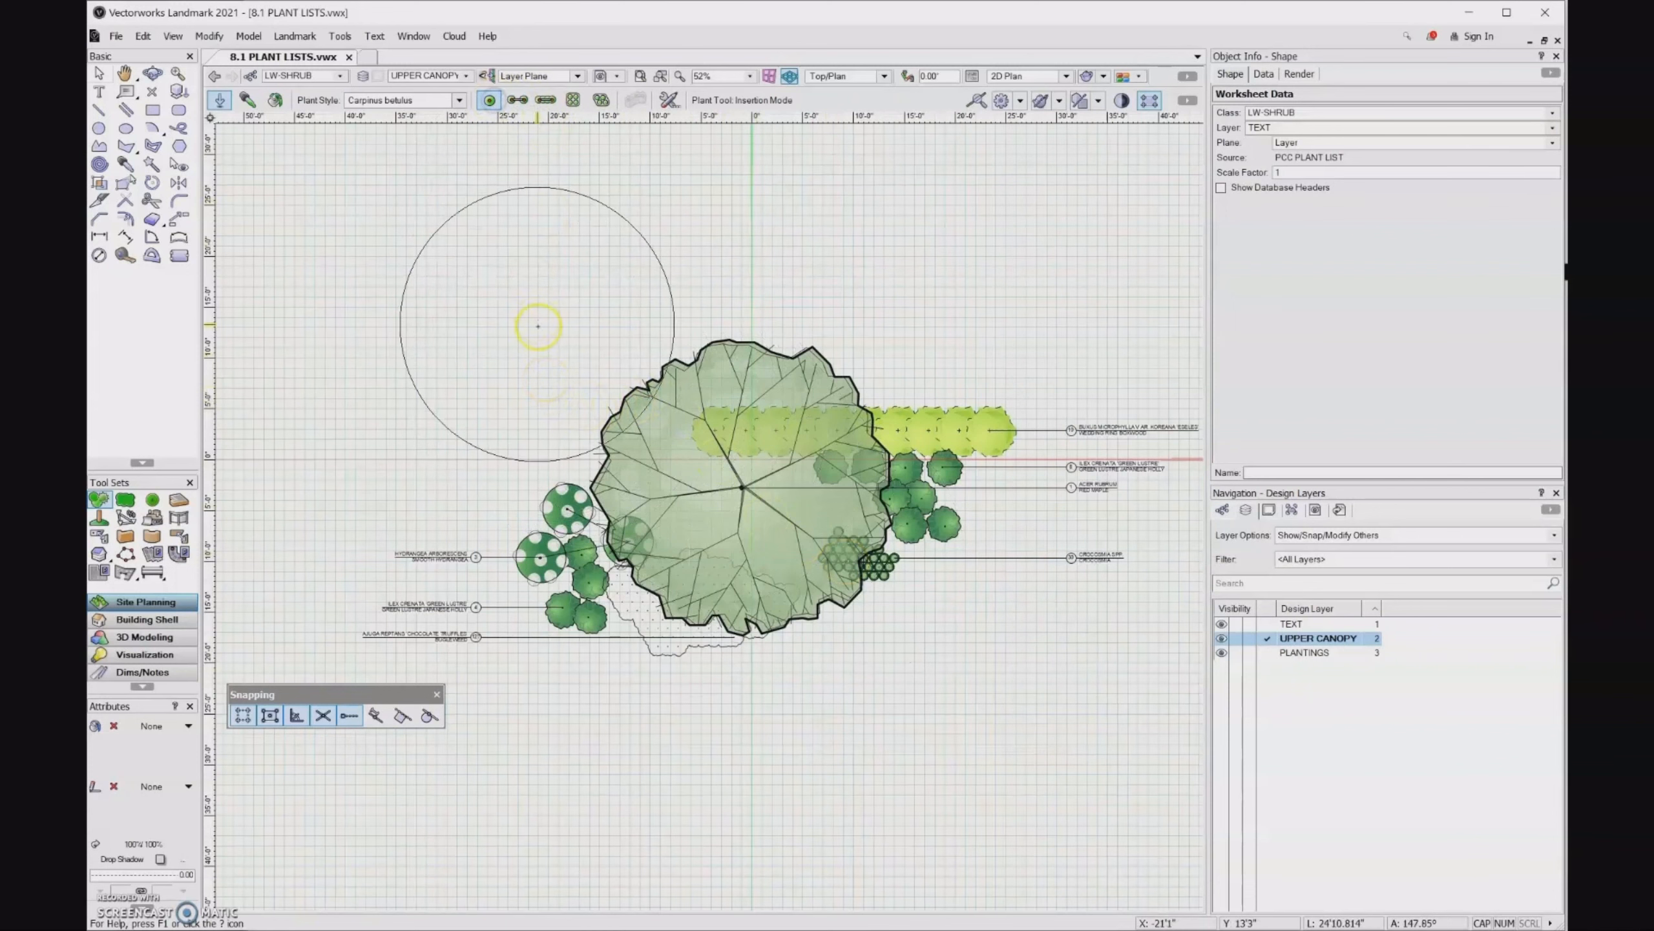
click(541, 360)
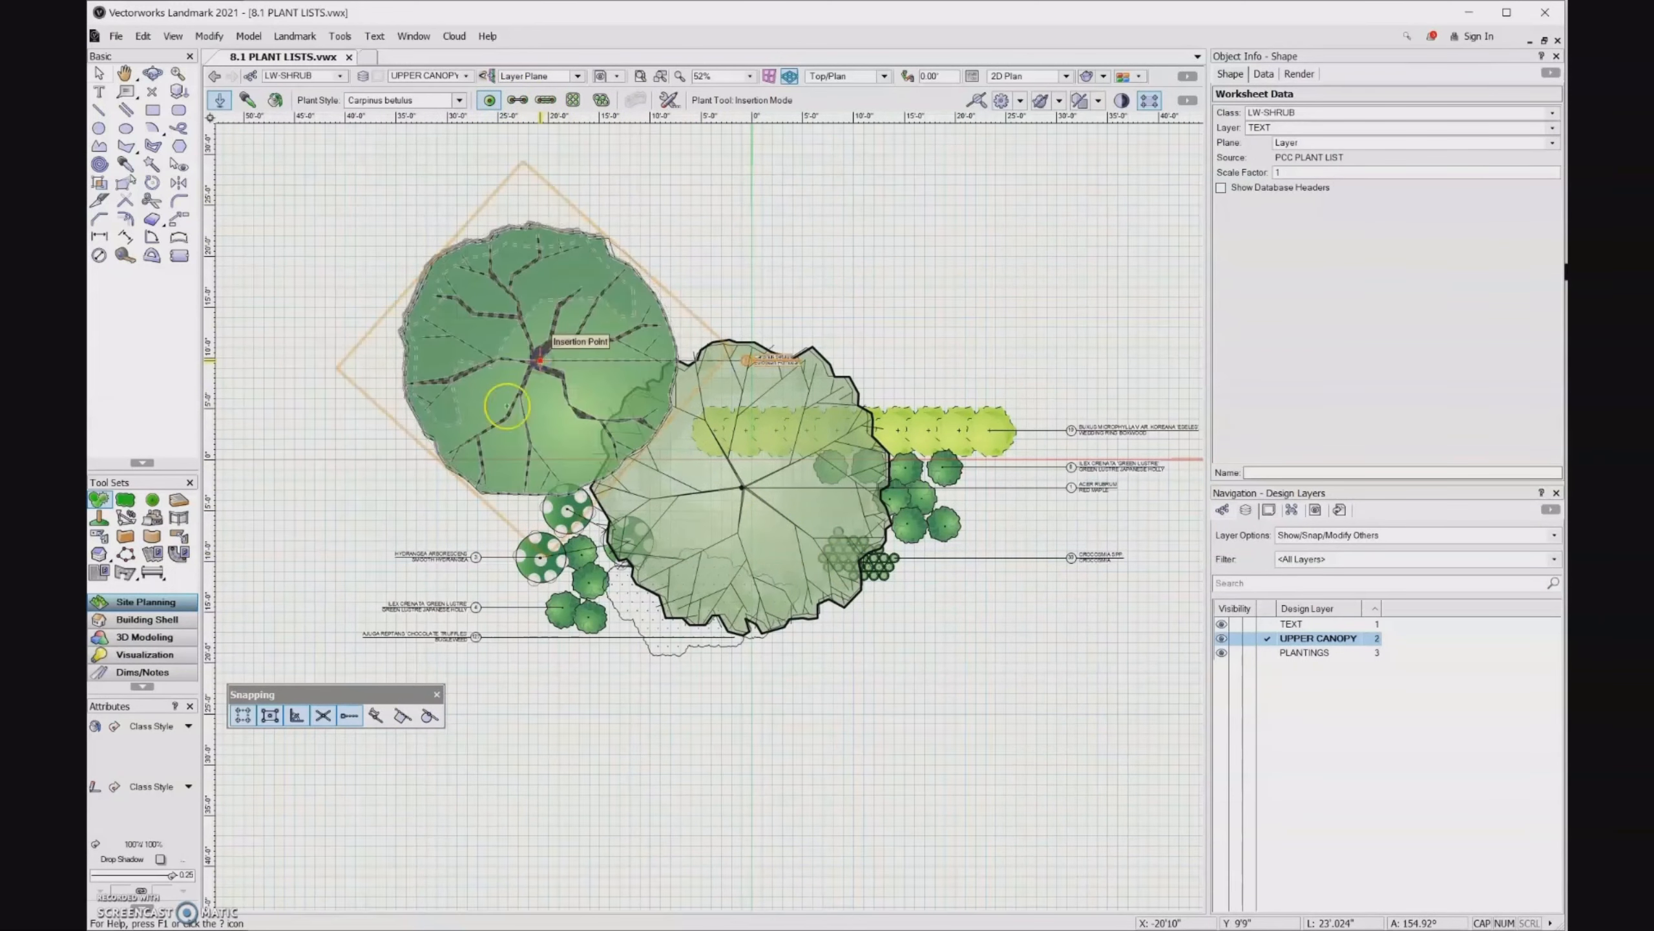
click(489, 635)
- Select the PLANT LIST worksheet on the drawing and recalculate it to include the new Carpinus betulus
scroll(398, 501, down, 5)
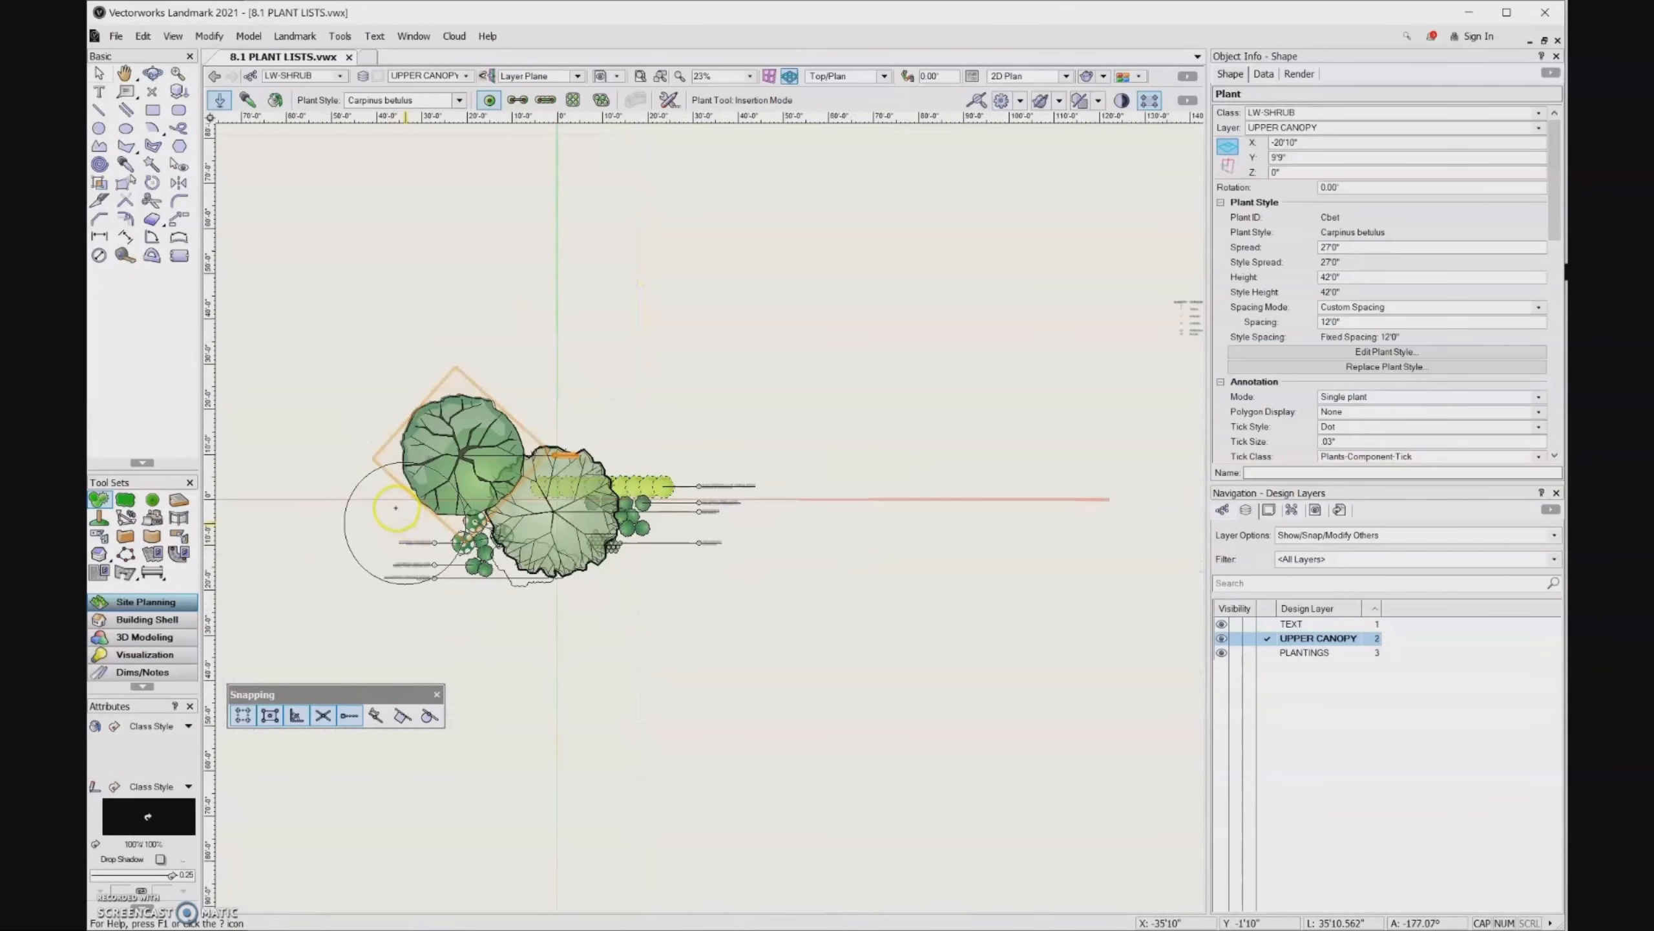
scroll(1032, 373, up, 5)
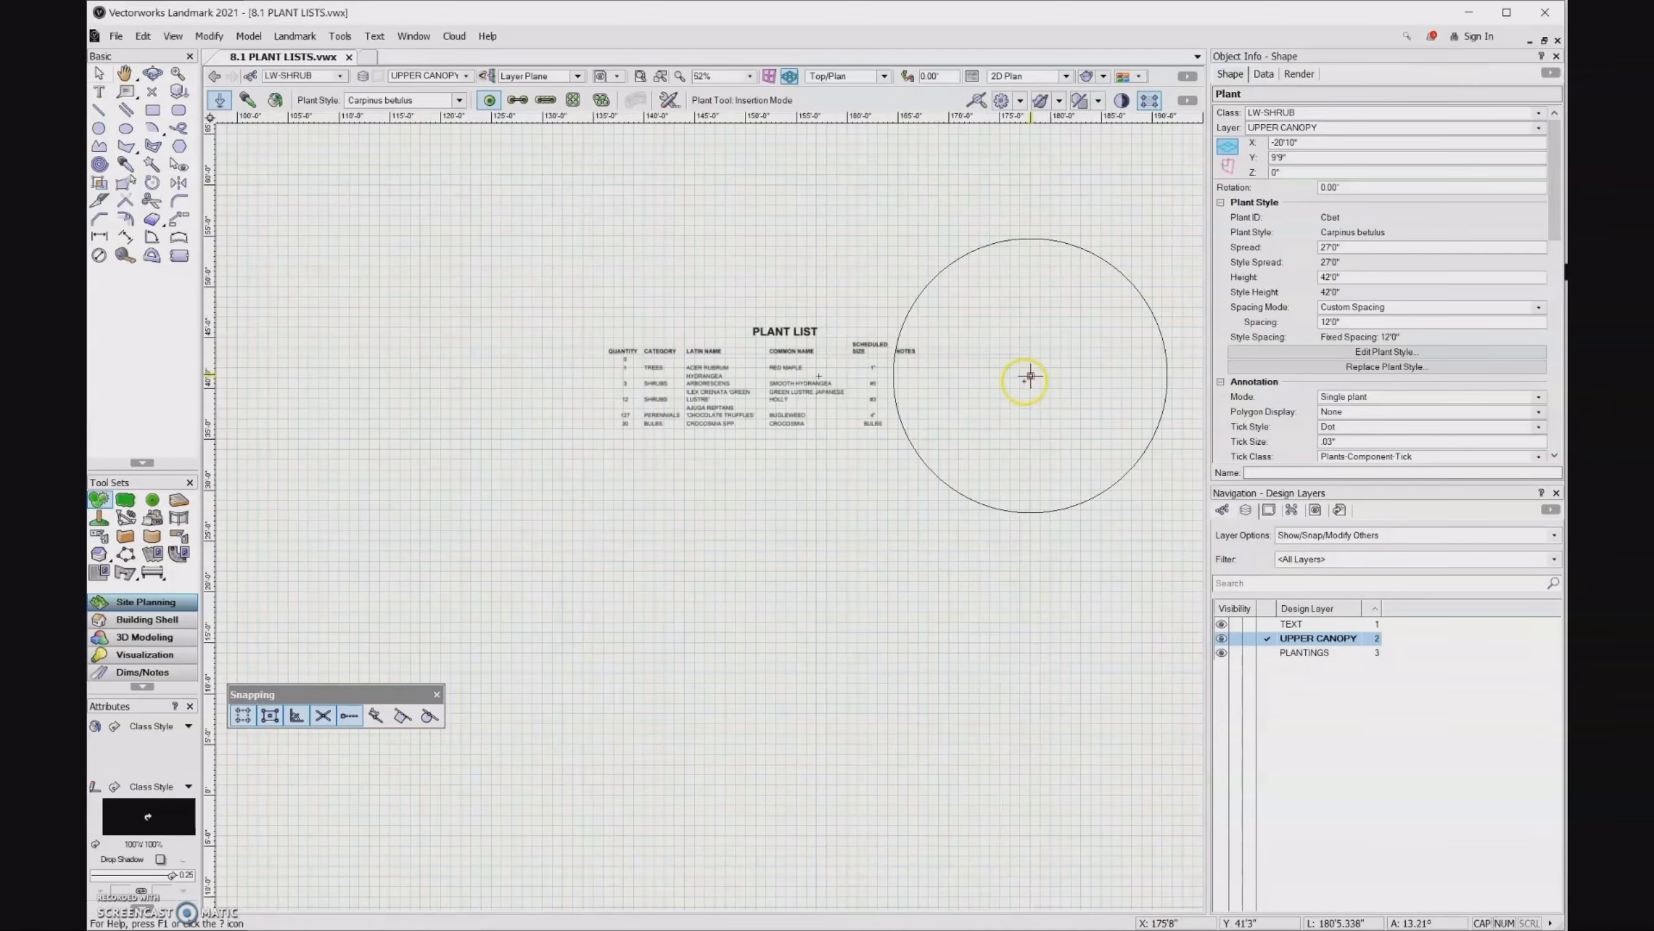
scroll(819, 427, up, 2)
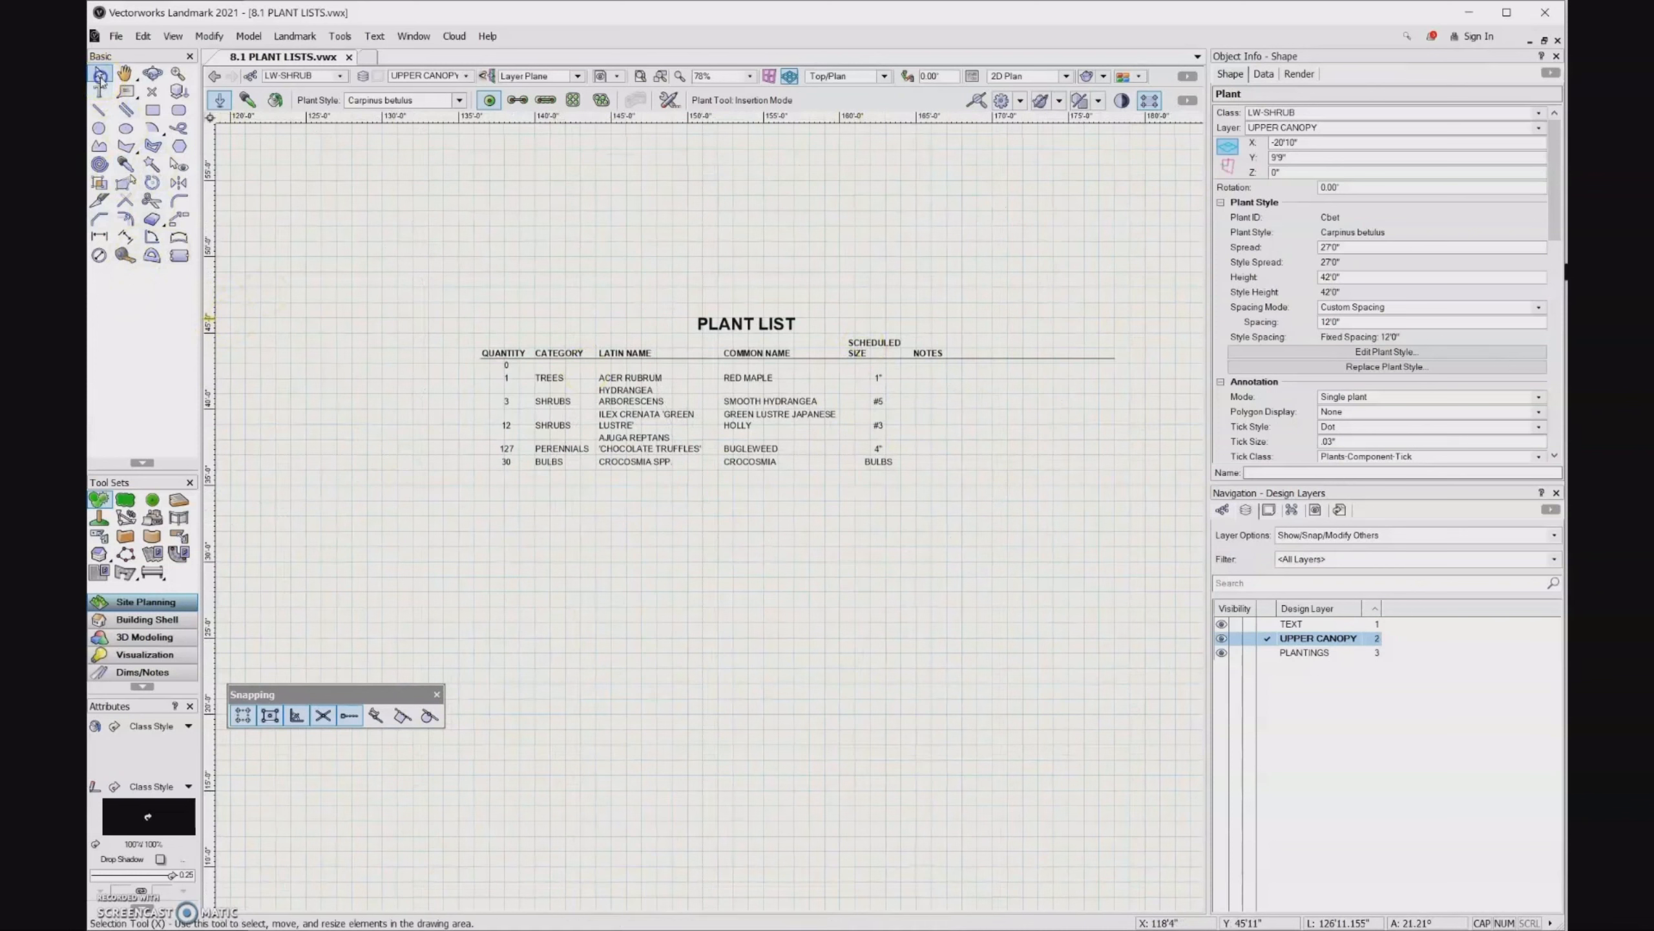
click(99, 73)
click(640, 427)
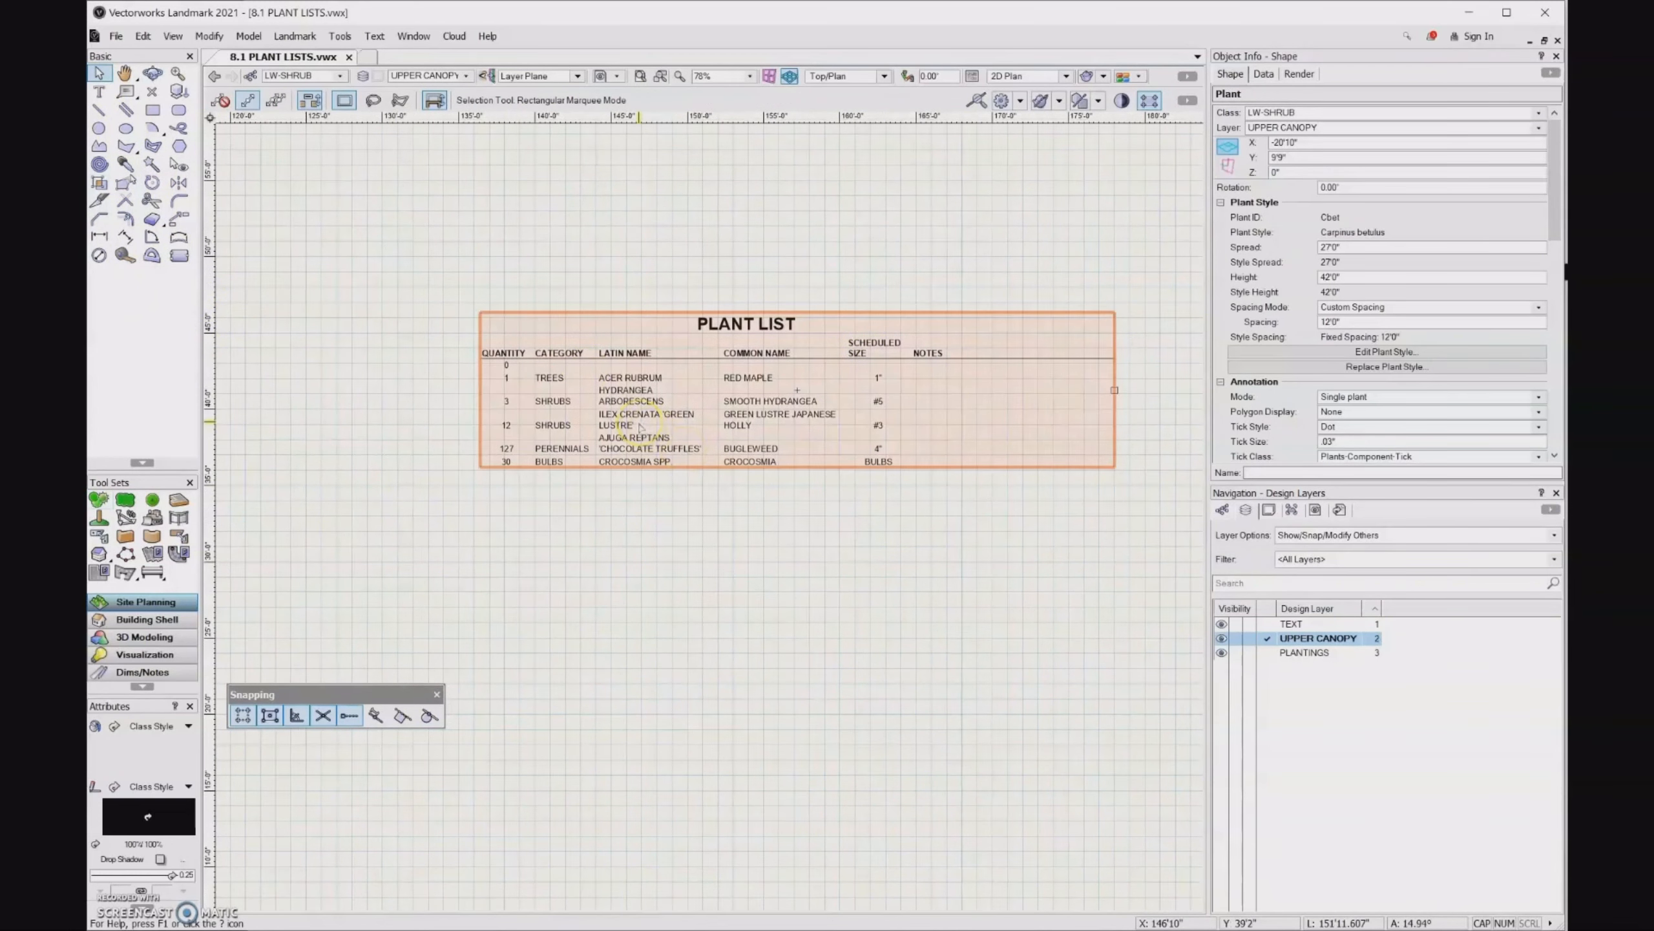
click(640, 423)
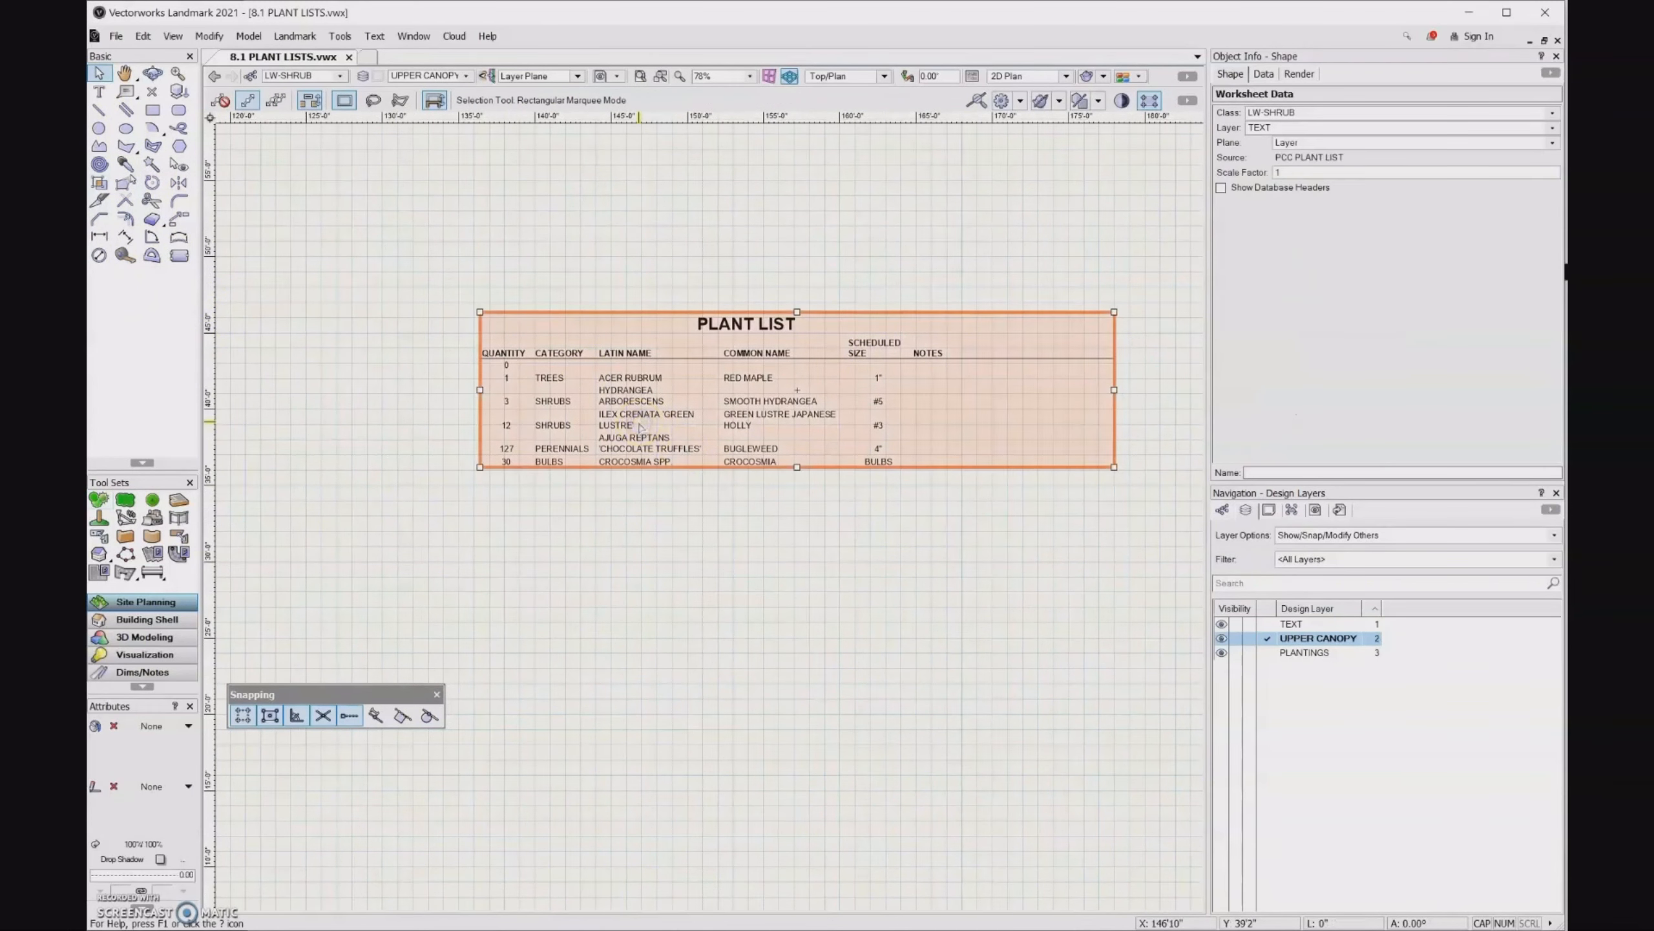
right_click(640, 423)
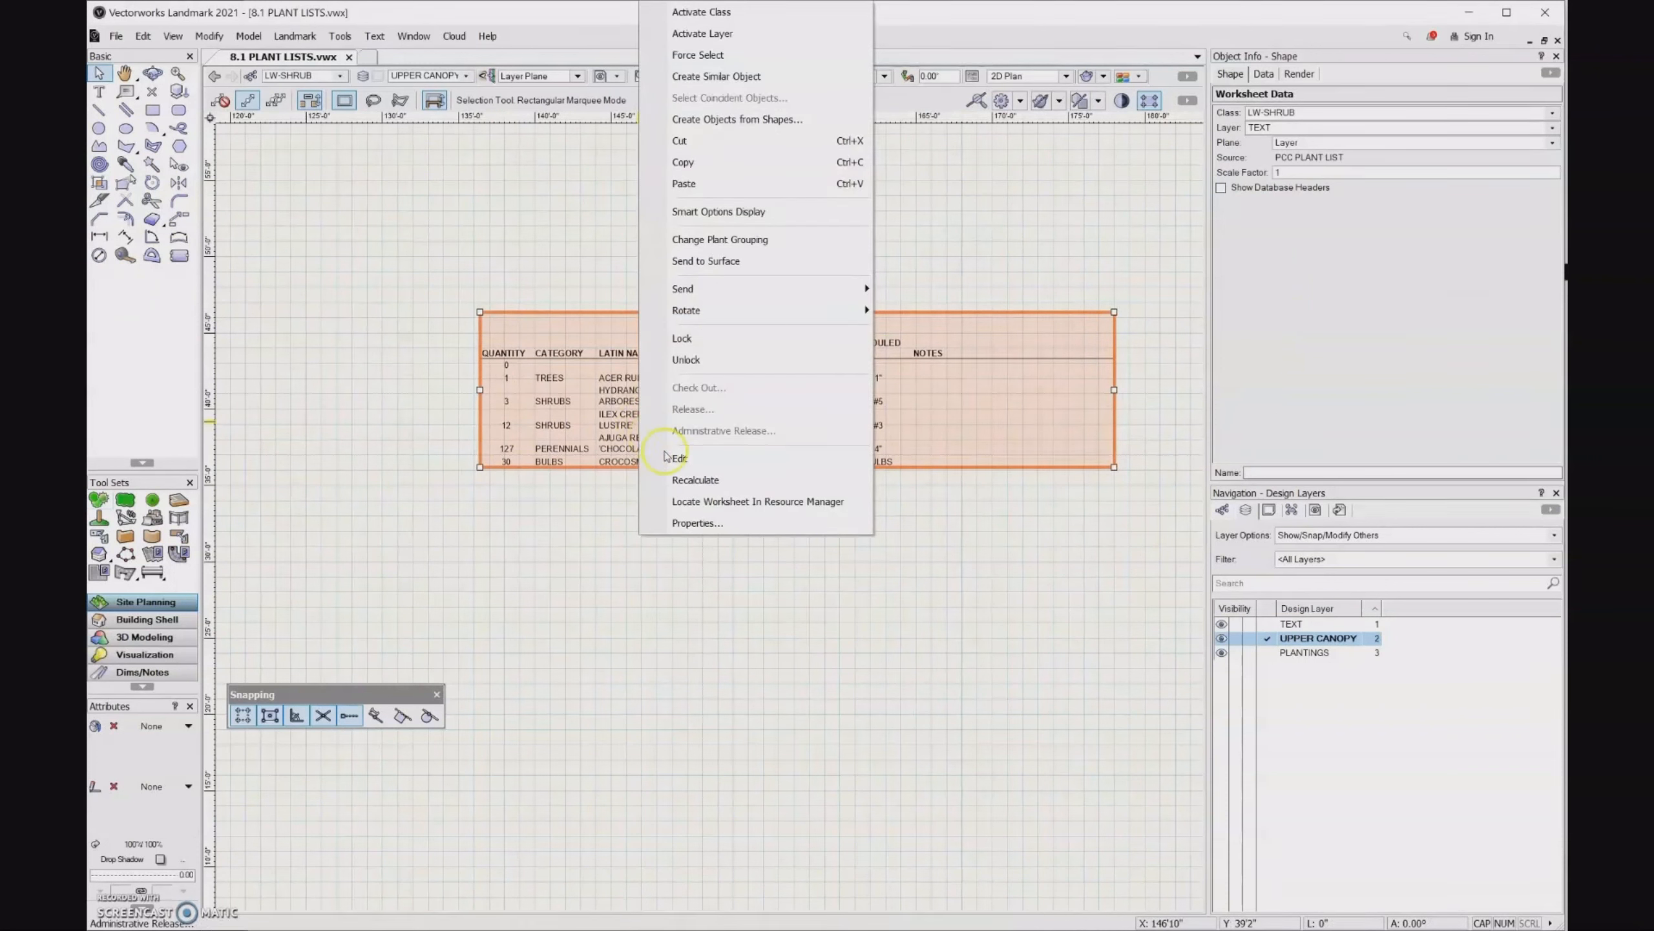
click(682, 473)
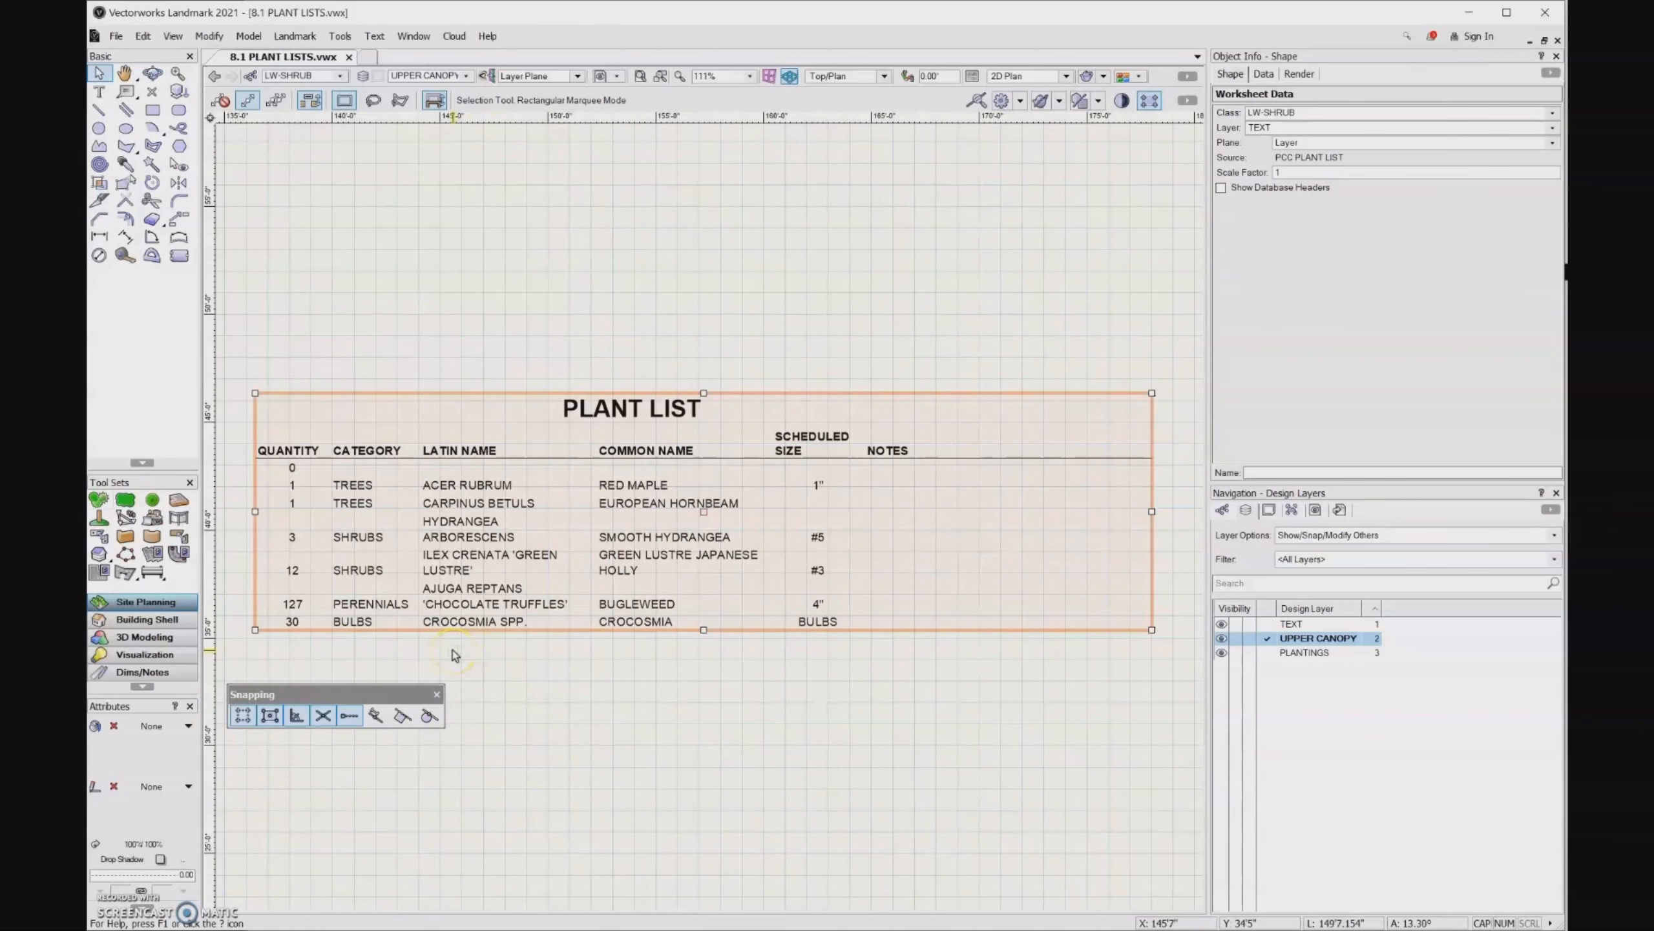
- Select the yellow-green Buxus microphylla row in the planting plan and enable its On Plant List option
scroll(838, 516, down, 4)
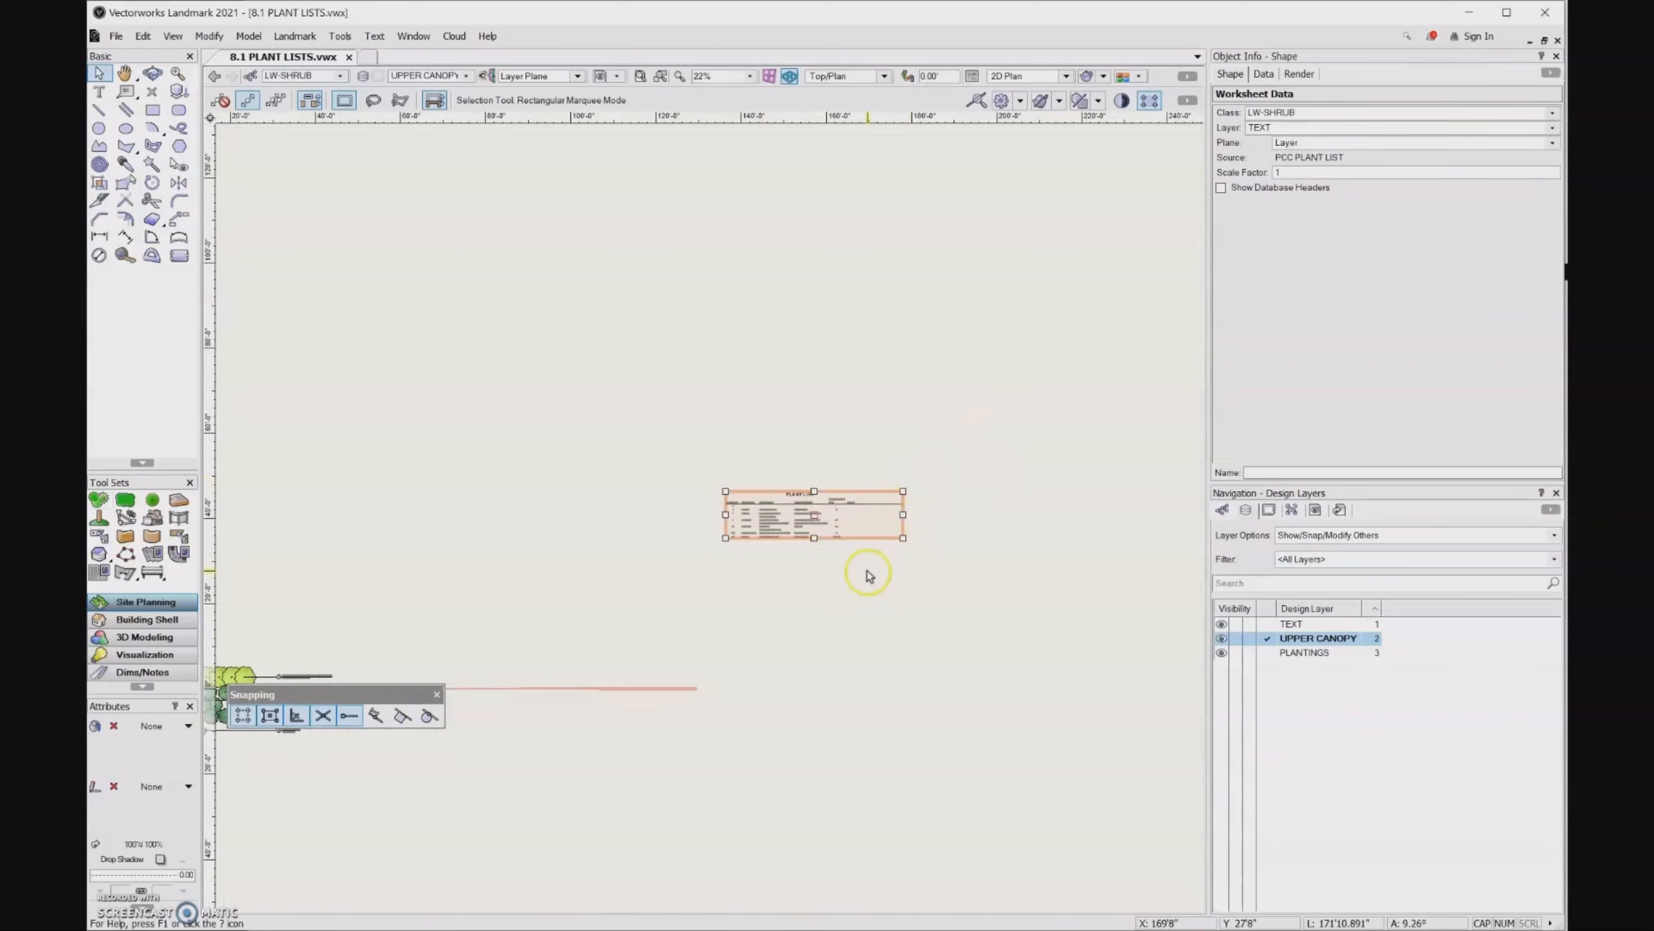
scroll(877, 561, down, 2)
scroll(528, 665, up, 4)
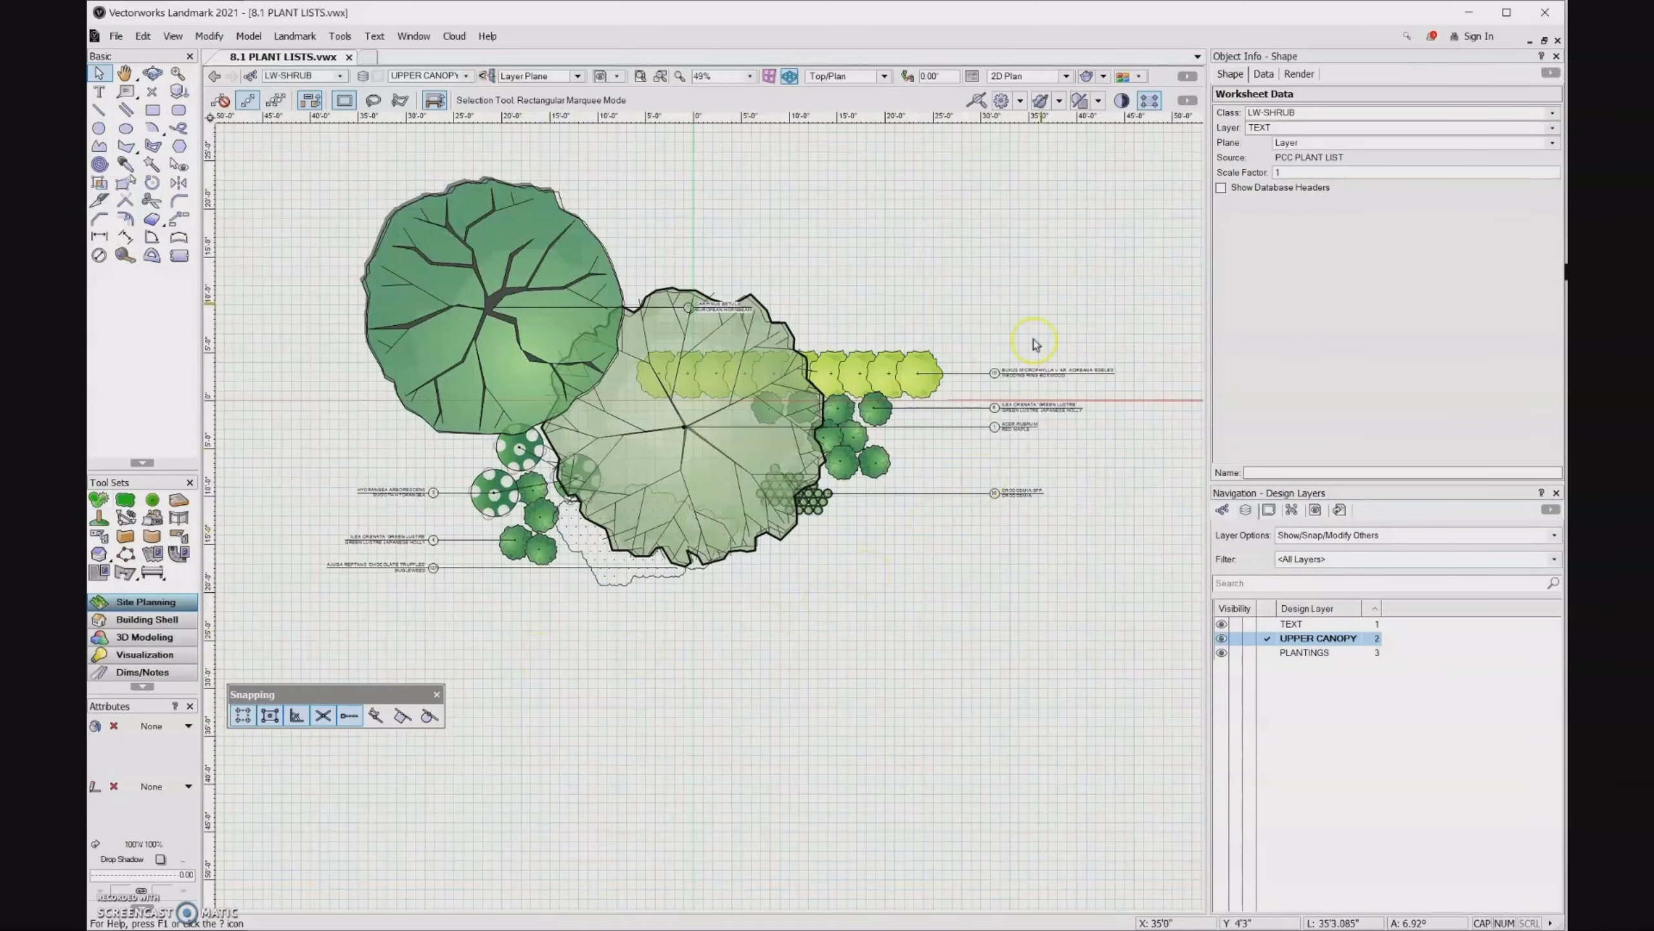
click(928, 372)
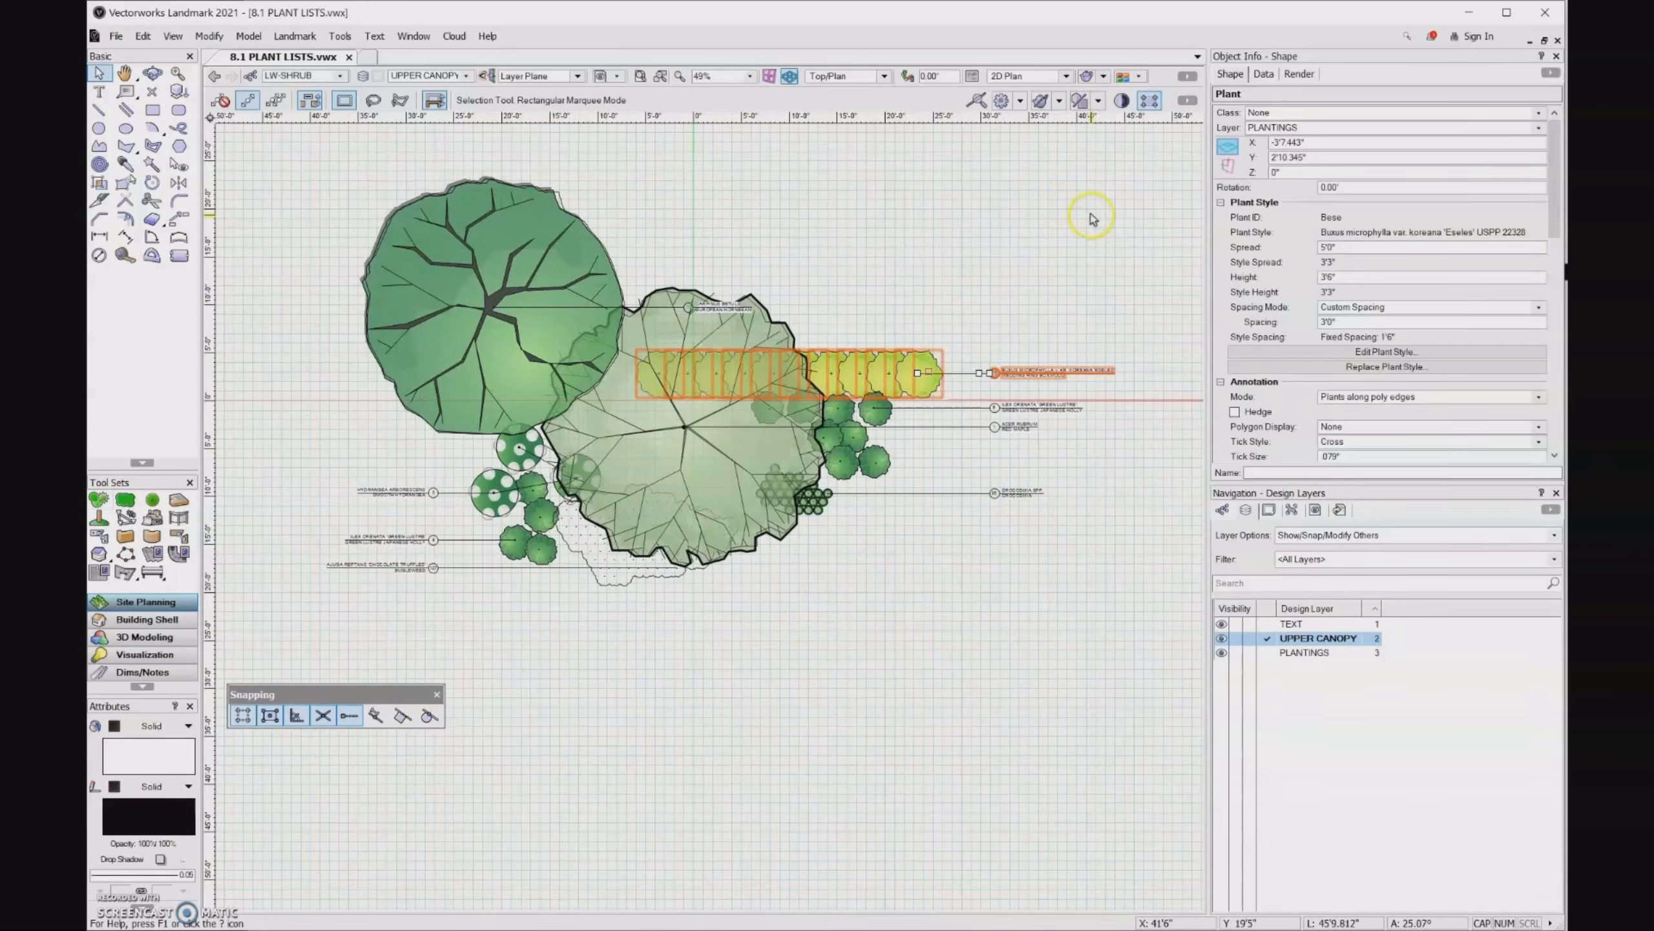
click(1560, 171)
drag(1554, 131, 1551, 241)
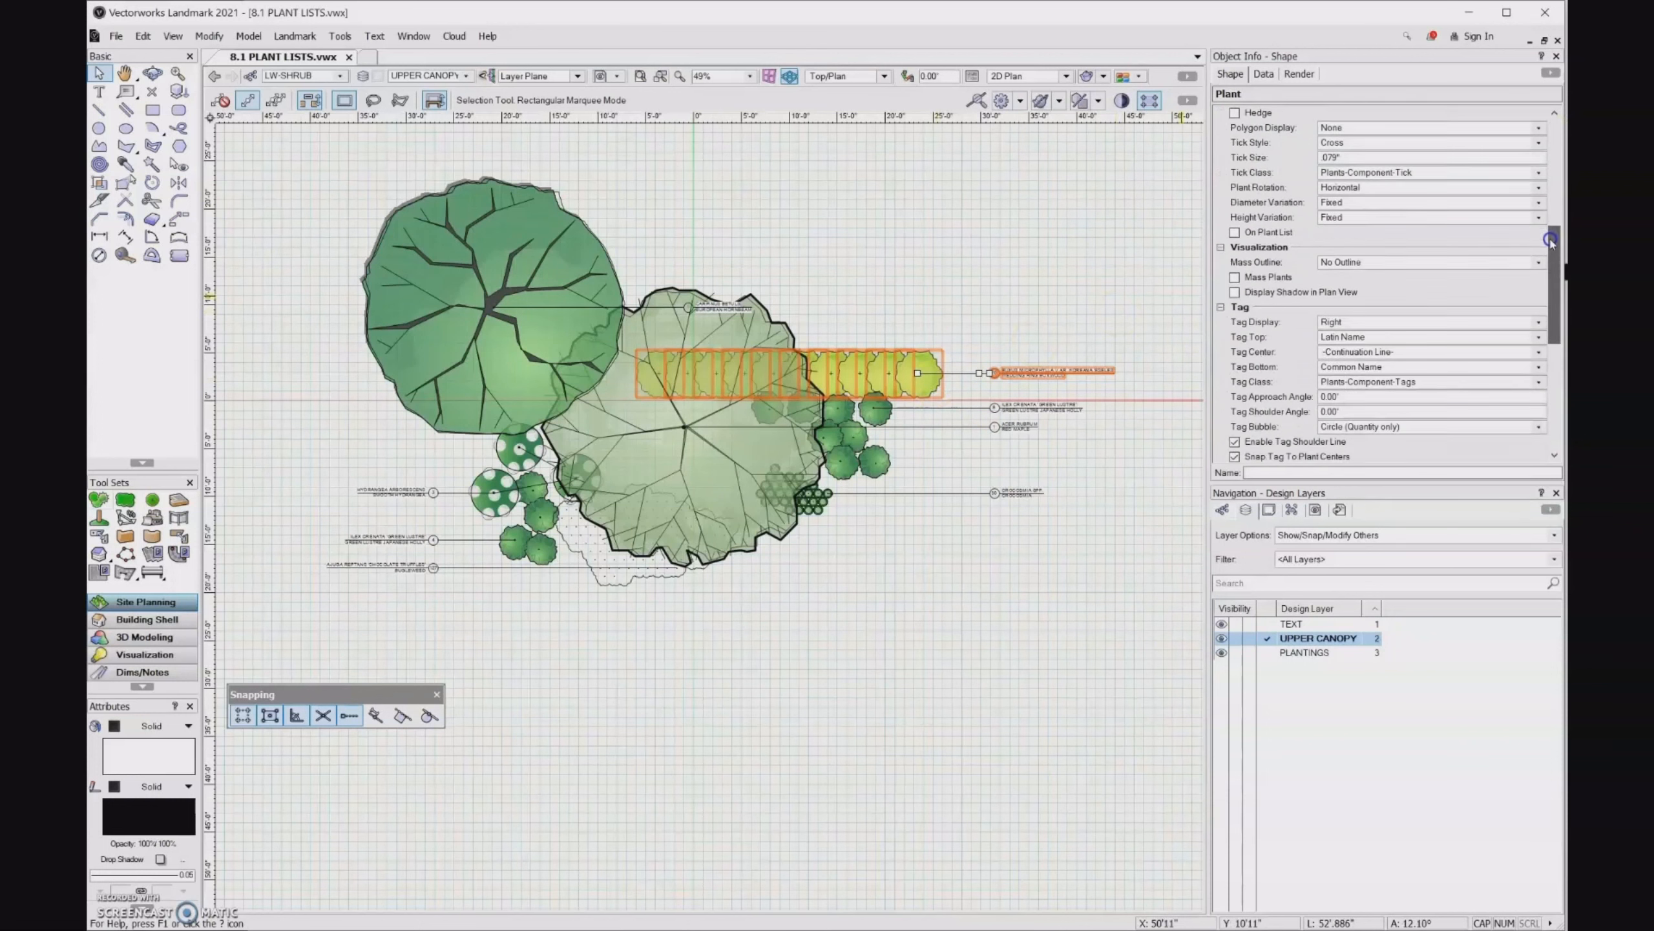
click(1235, 233)
- Return to the PLANT LIST worksheet and recalculate it to include the Buxus plants
scroll(488, 472, down, 2)
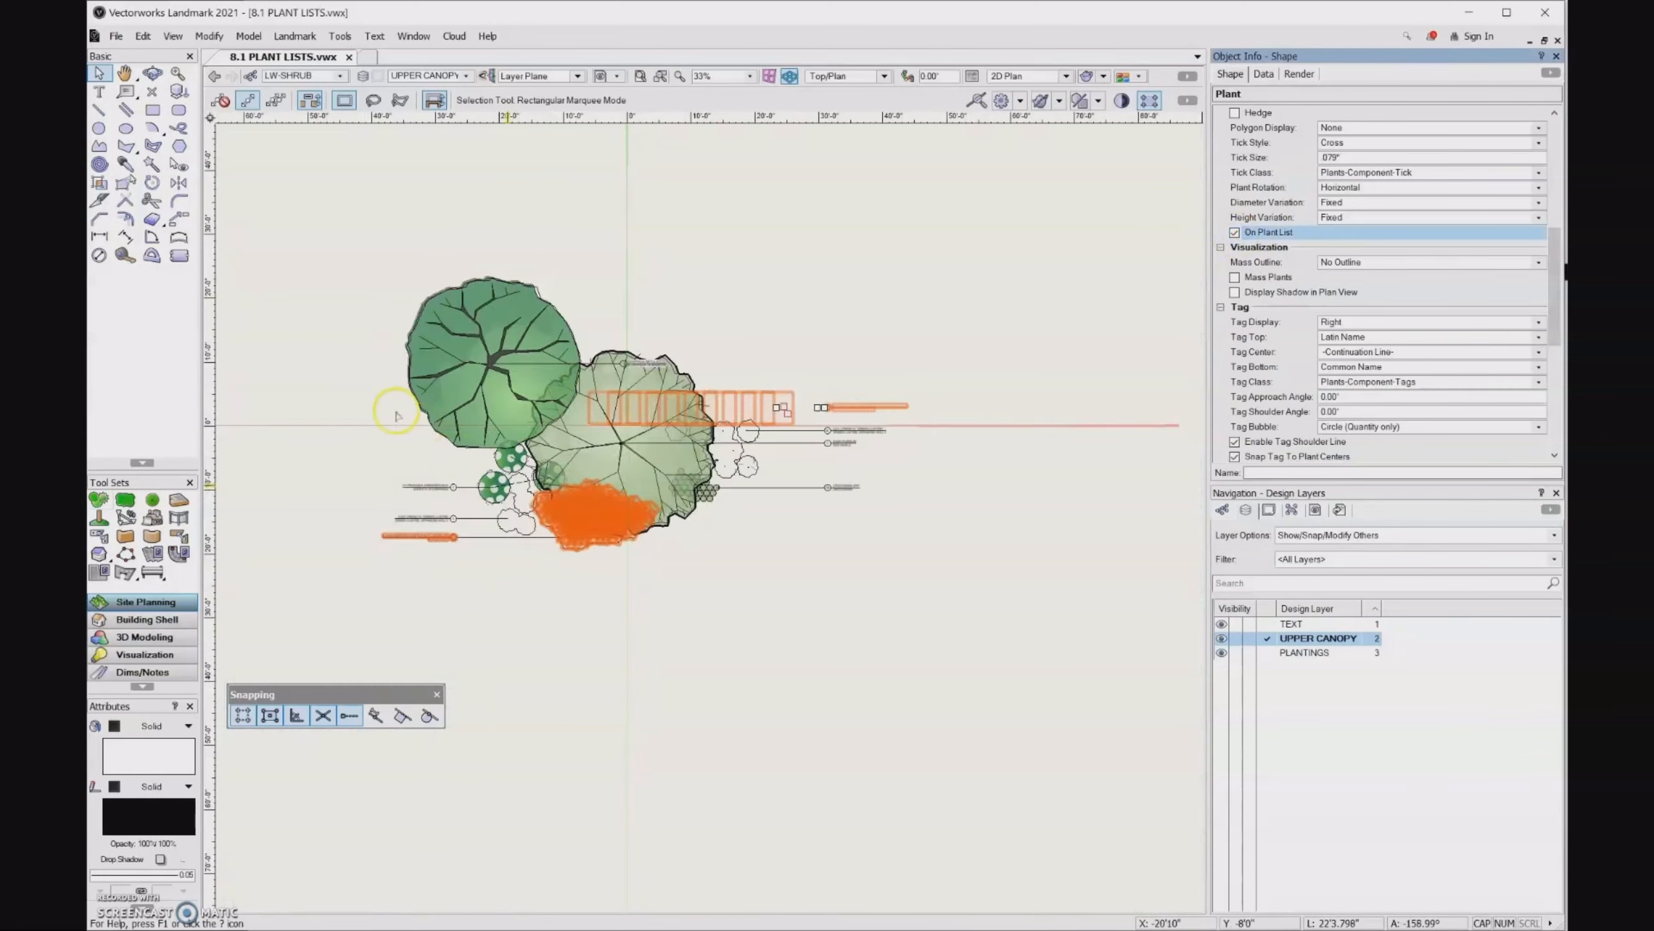
scroll(395, 414, down, 5)
click(736, 328)
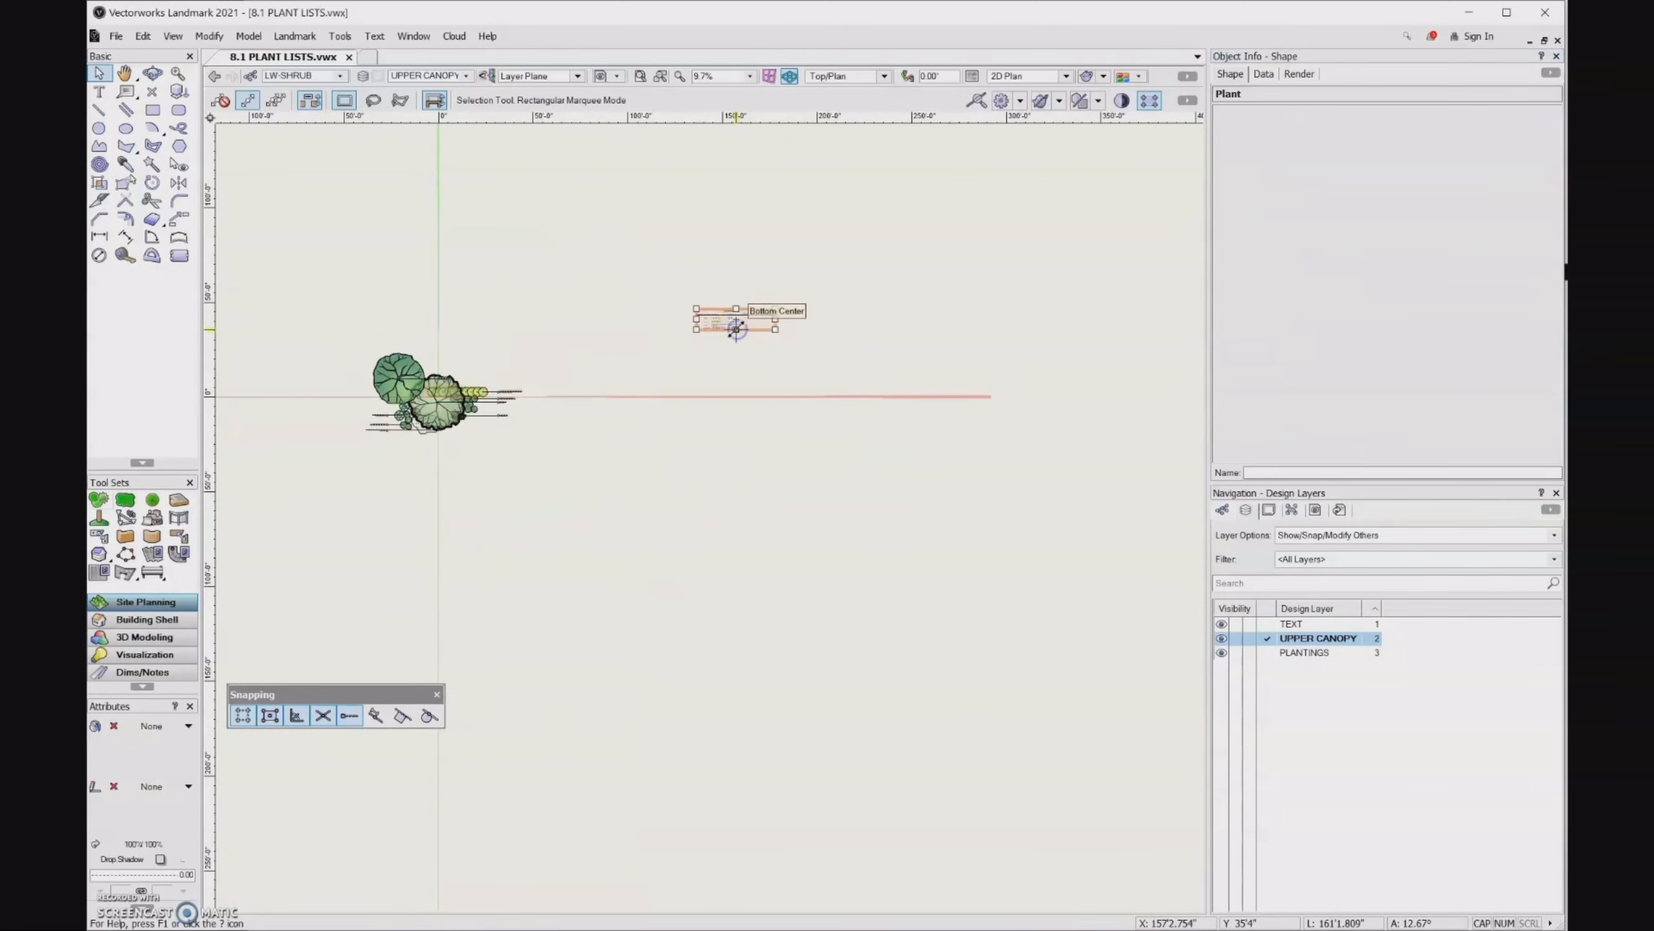
key(ctrl+4)
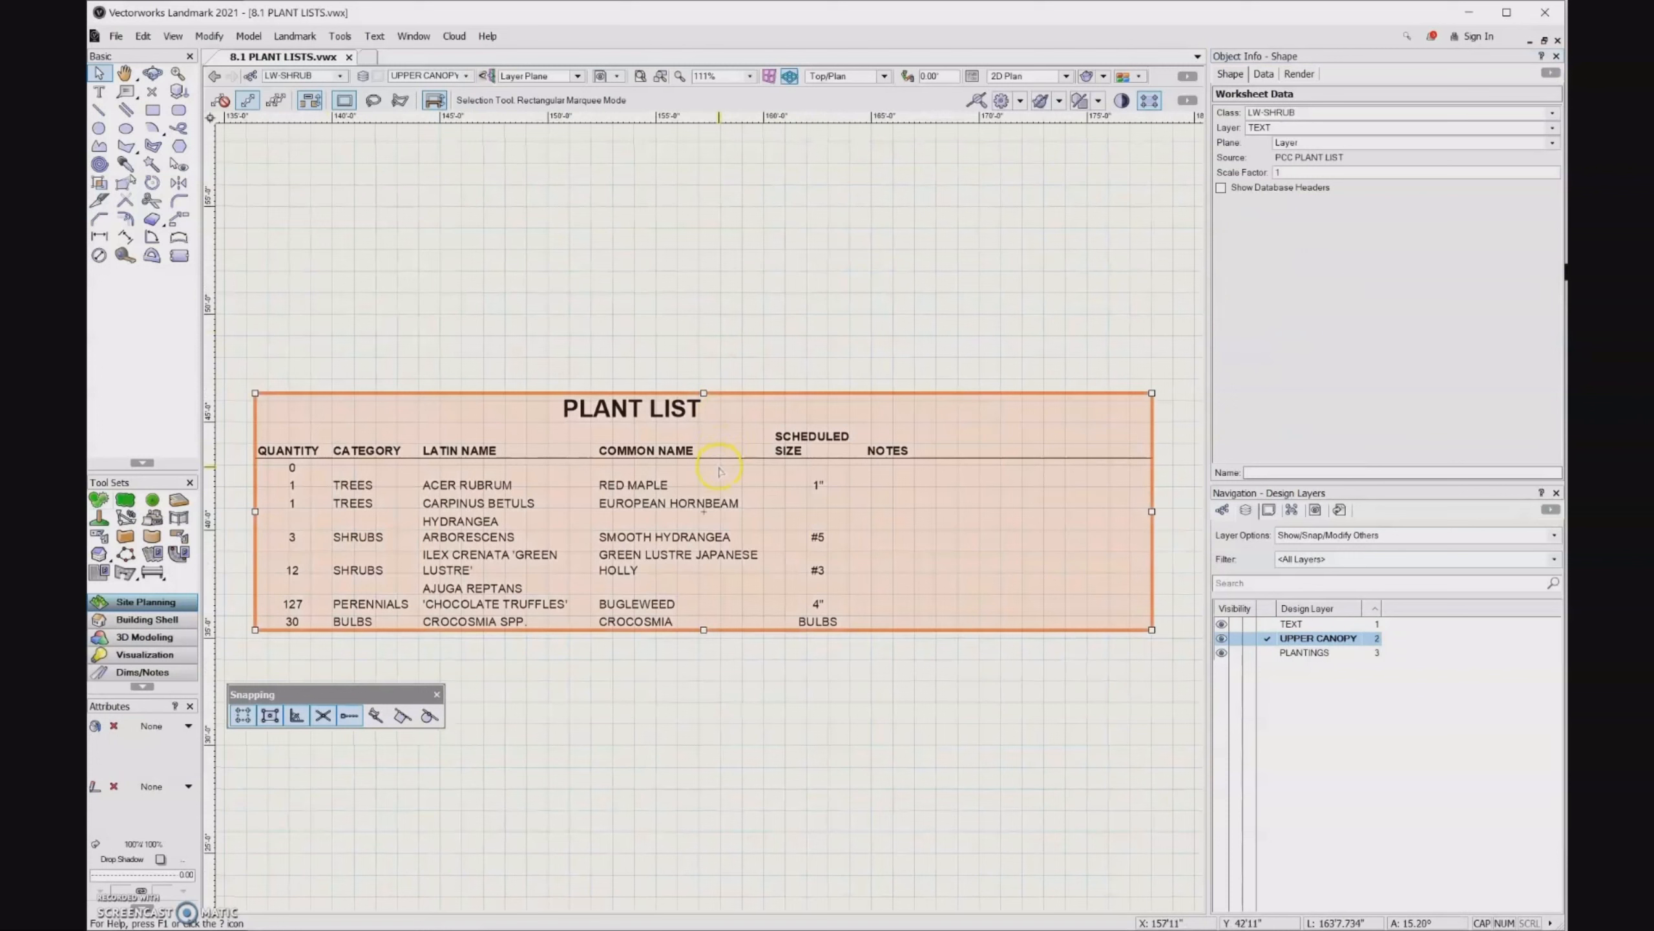
right_click(719, 470)
click(744, 477)
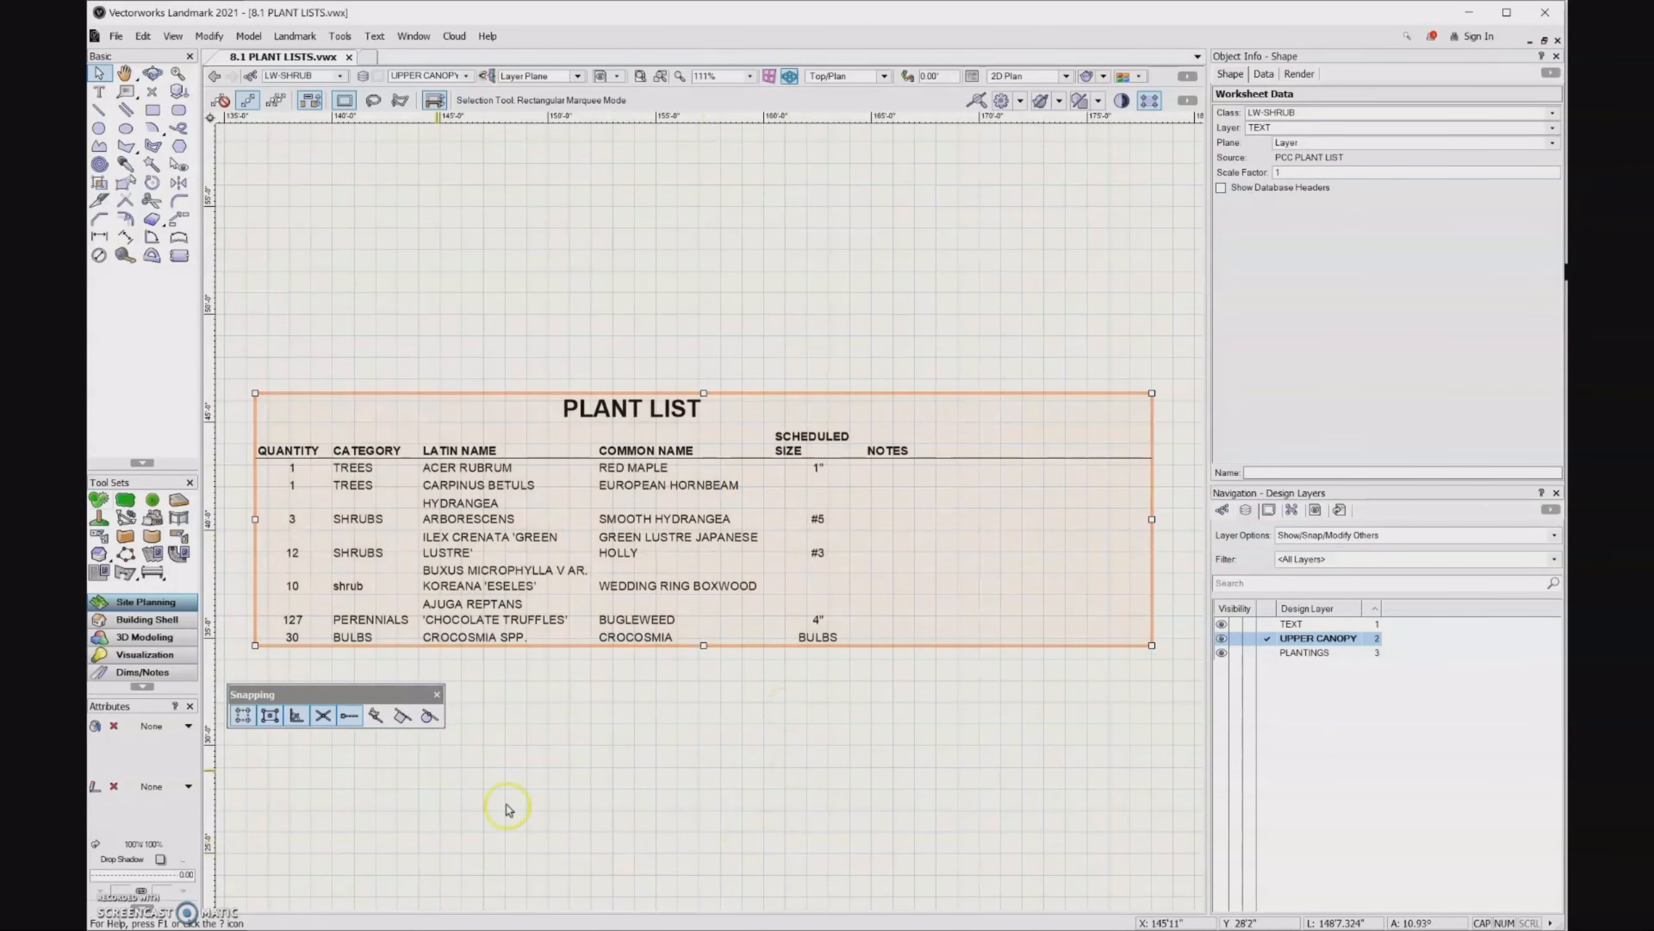
- Open the worksheet and rewrite the Category of the Buxus microphylla entry as SHRUBS
double_click(361, 586)
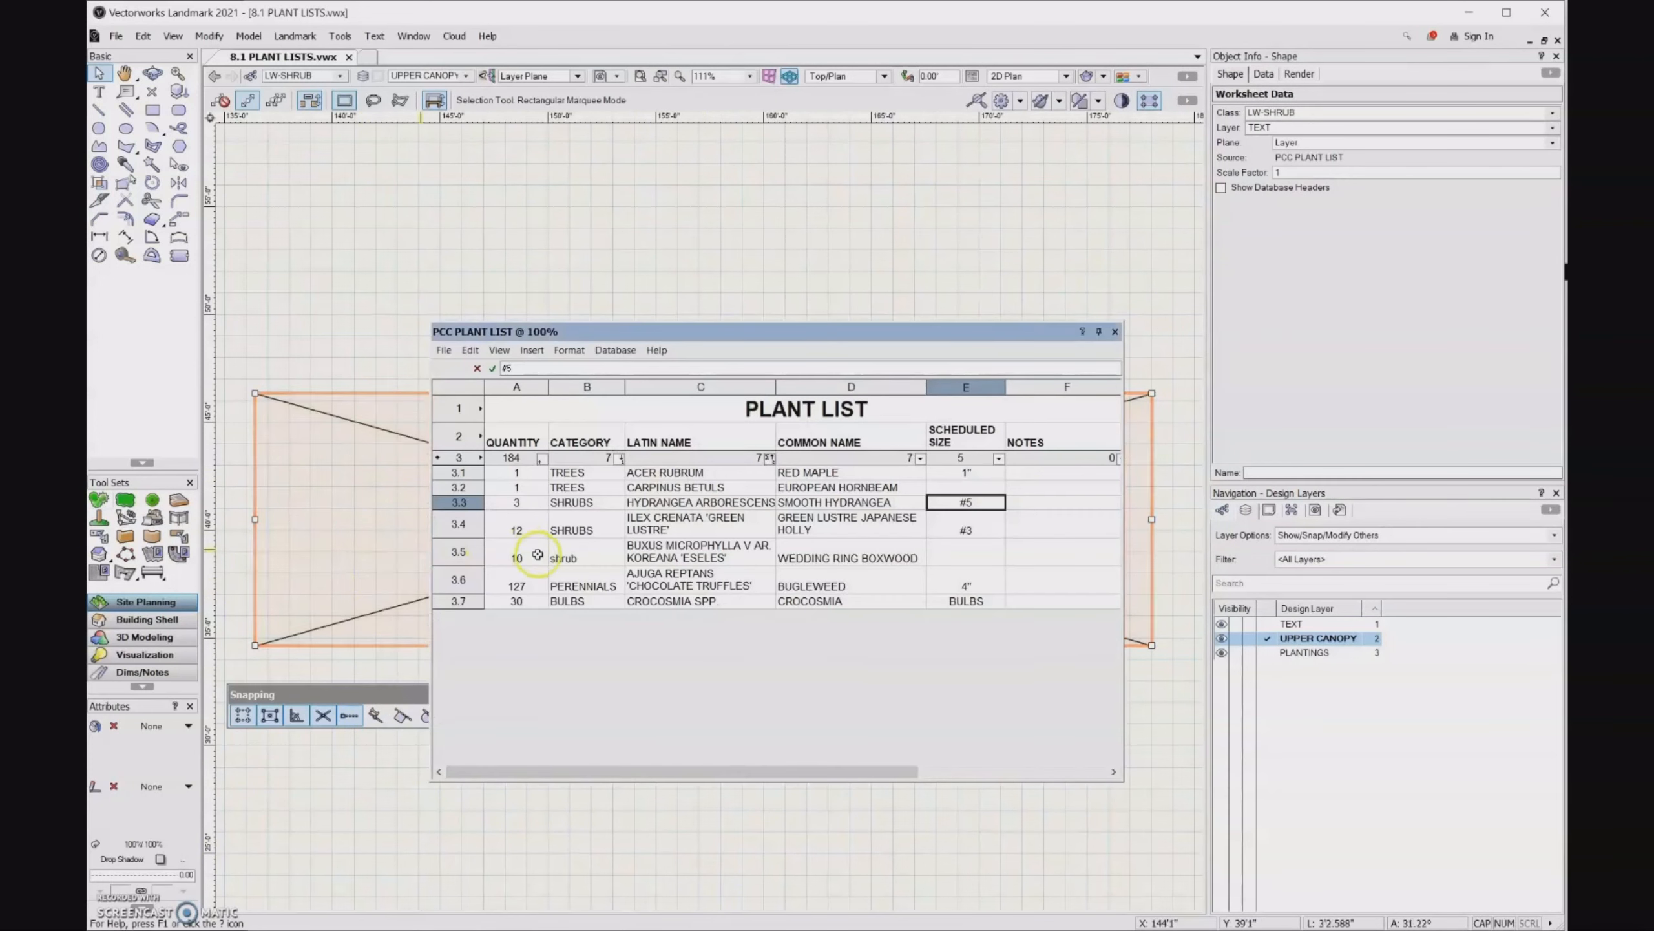
click(559, 558)
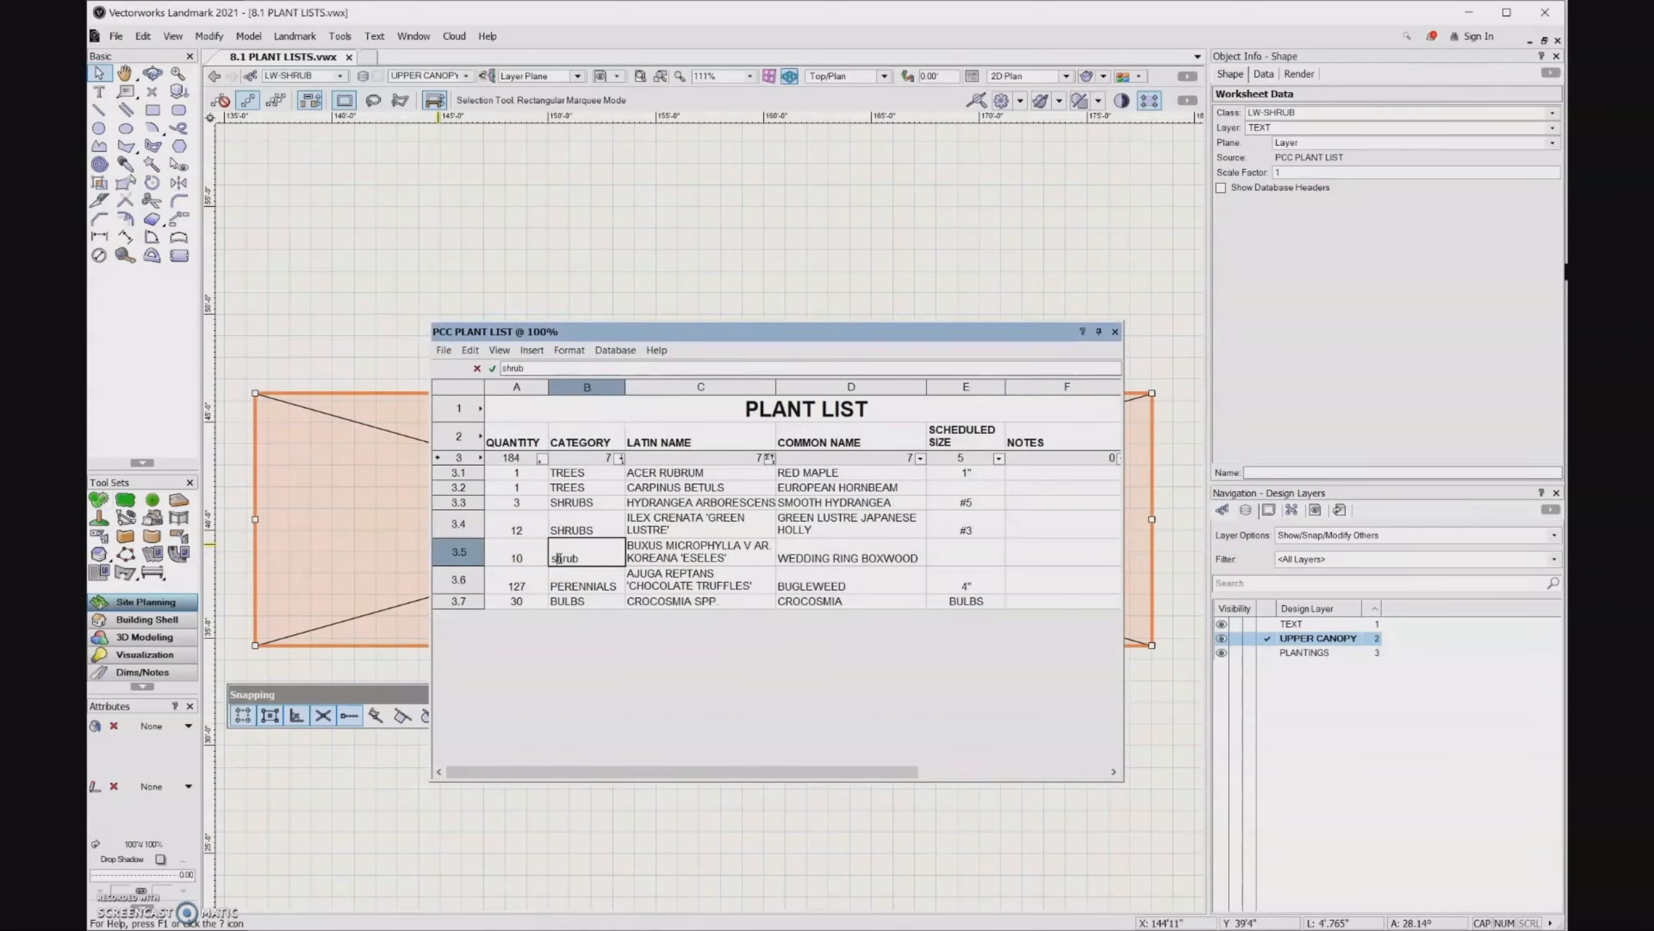
text(S)
double_click(560, 558)
text(SHRUBS)
key(Tab)
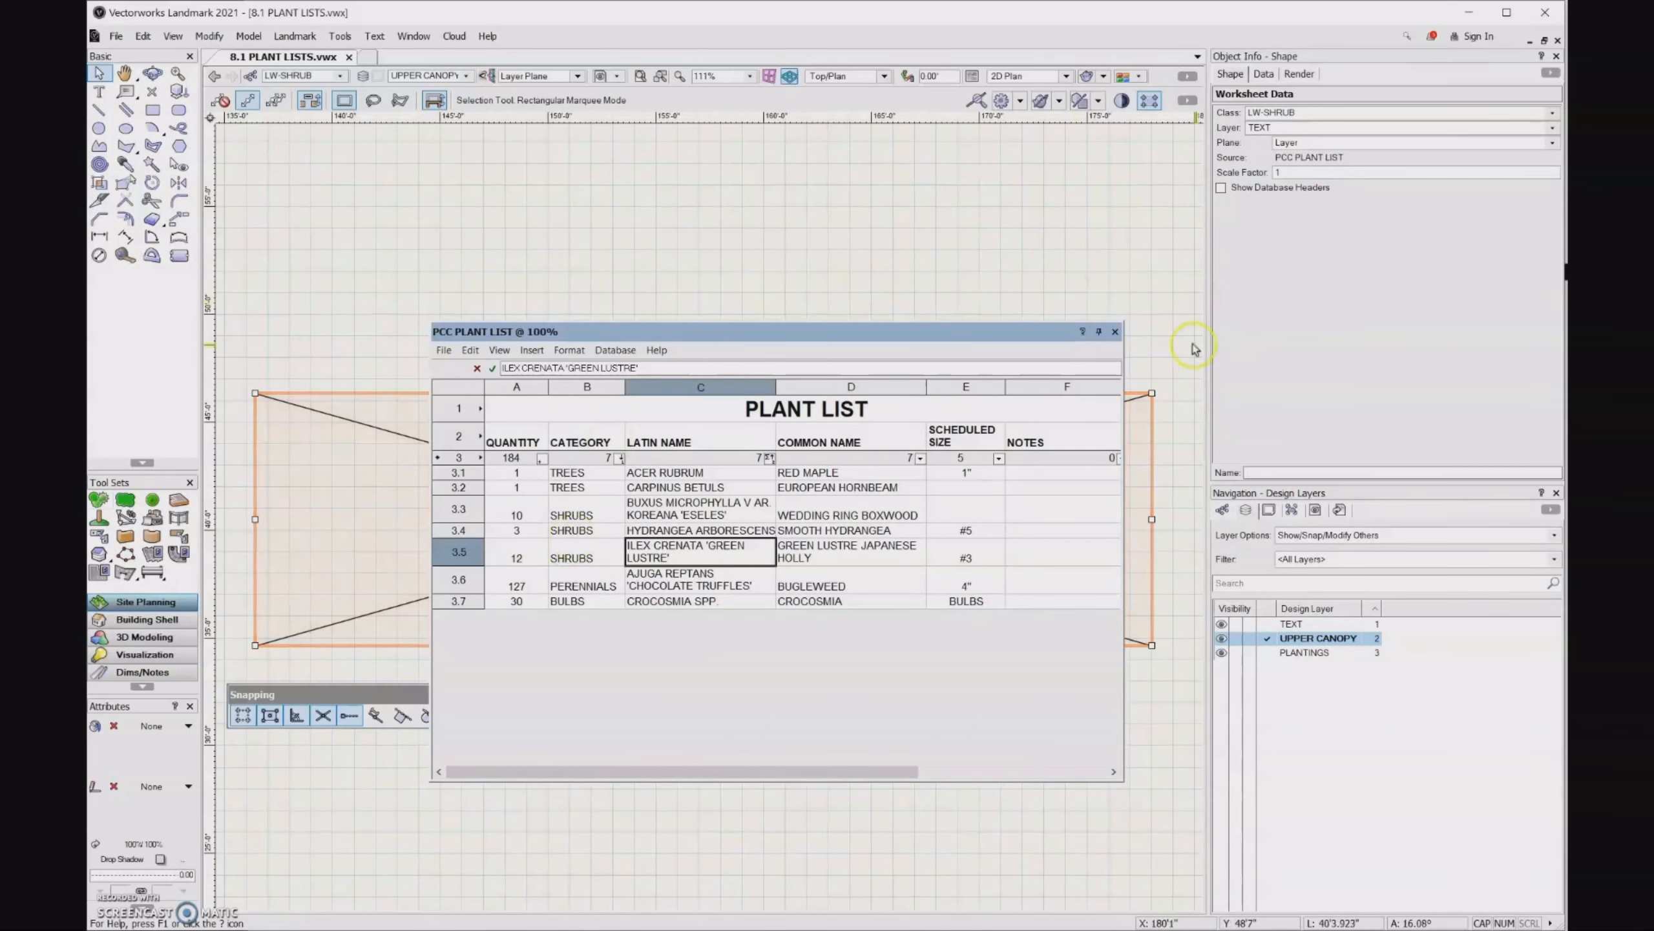
- Close and reopen the plant list worksheet and re-enter the Category of the Buxus microphylla row in capitals as SHRUBS
click(1115, 333)
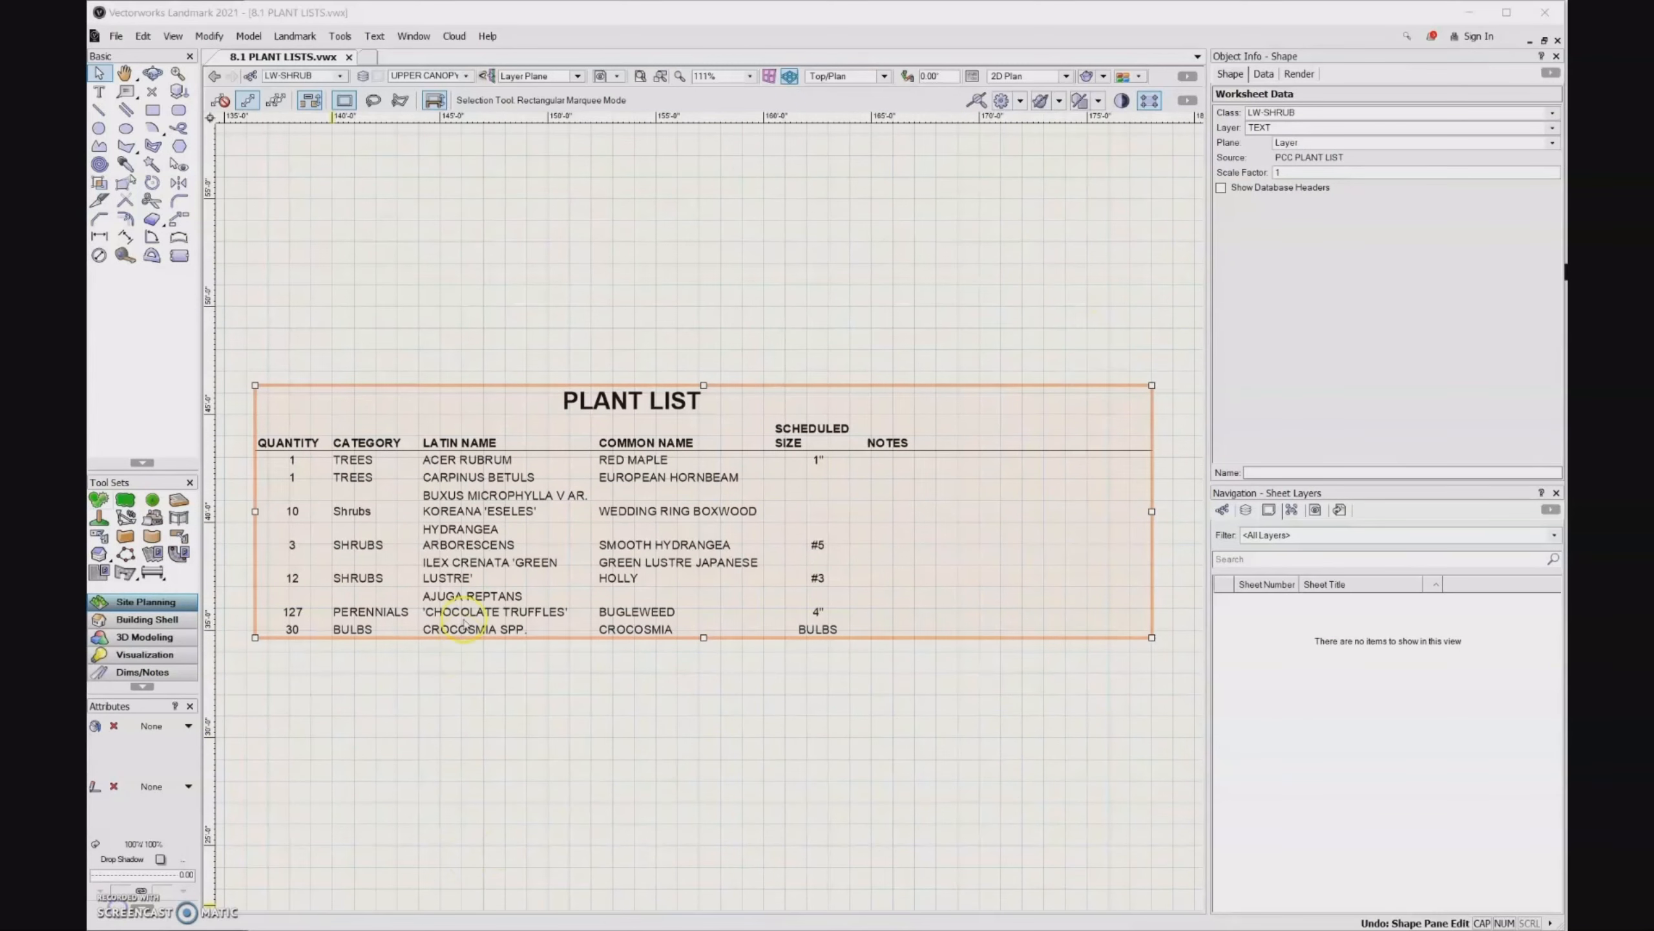
double_click(473, 580)
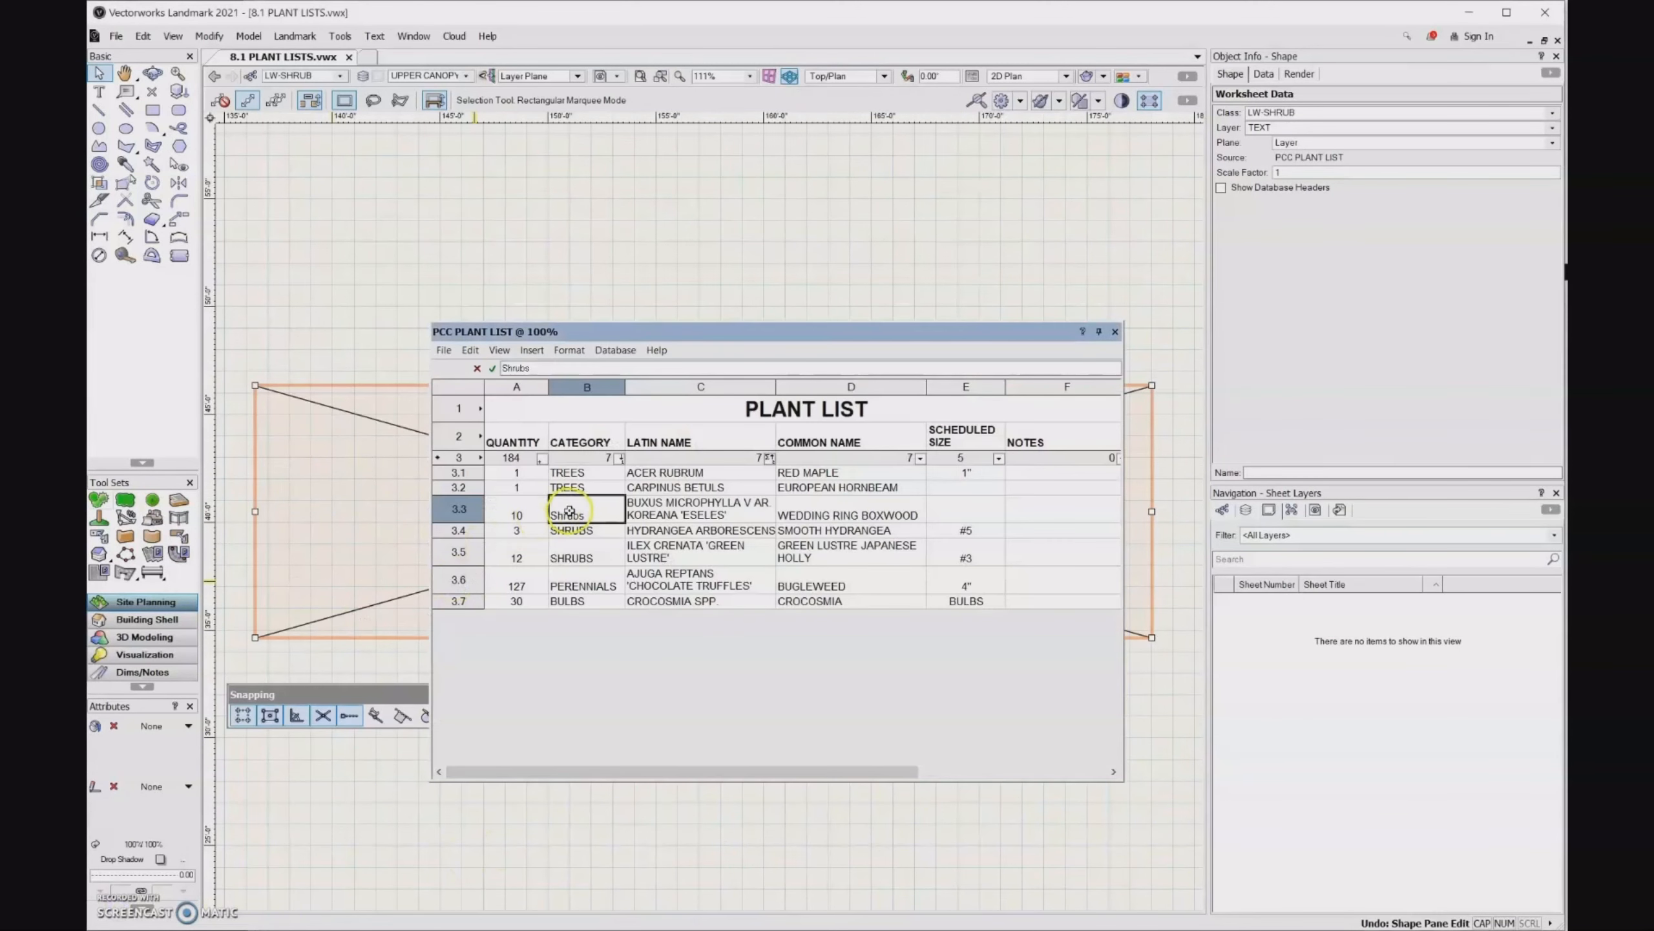
double_click(593, 512)
drag(596, 513, 536, 517)
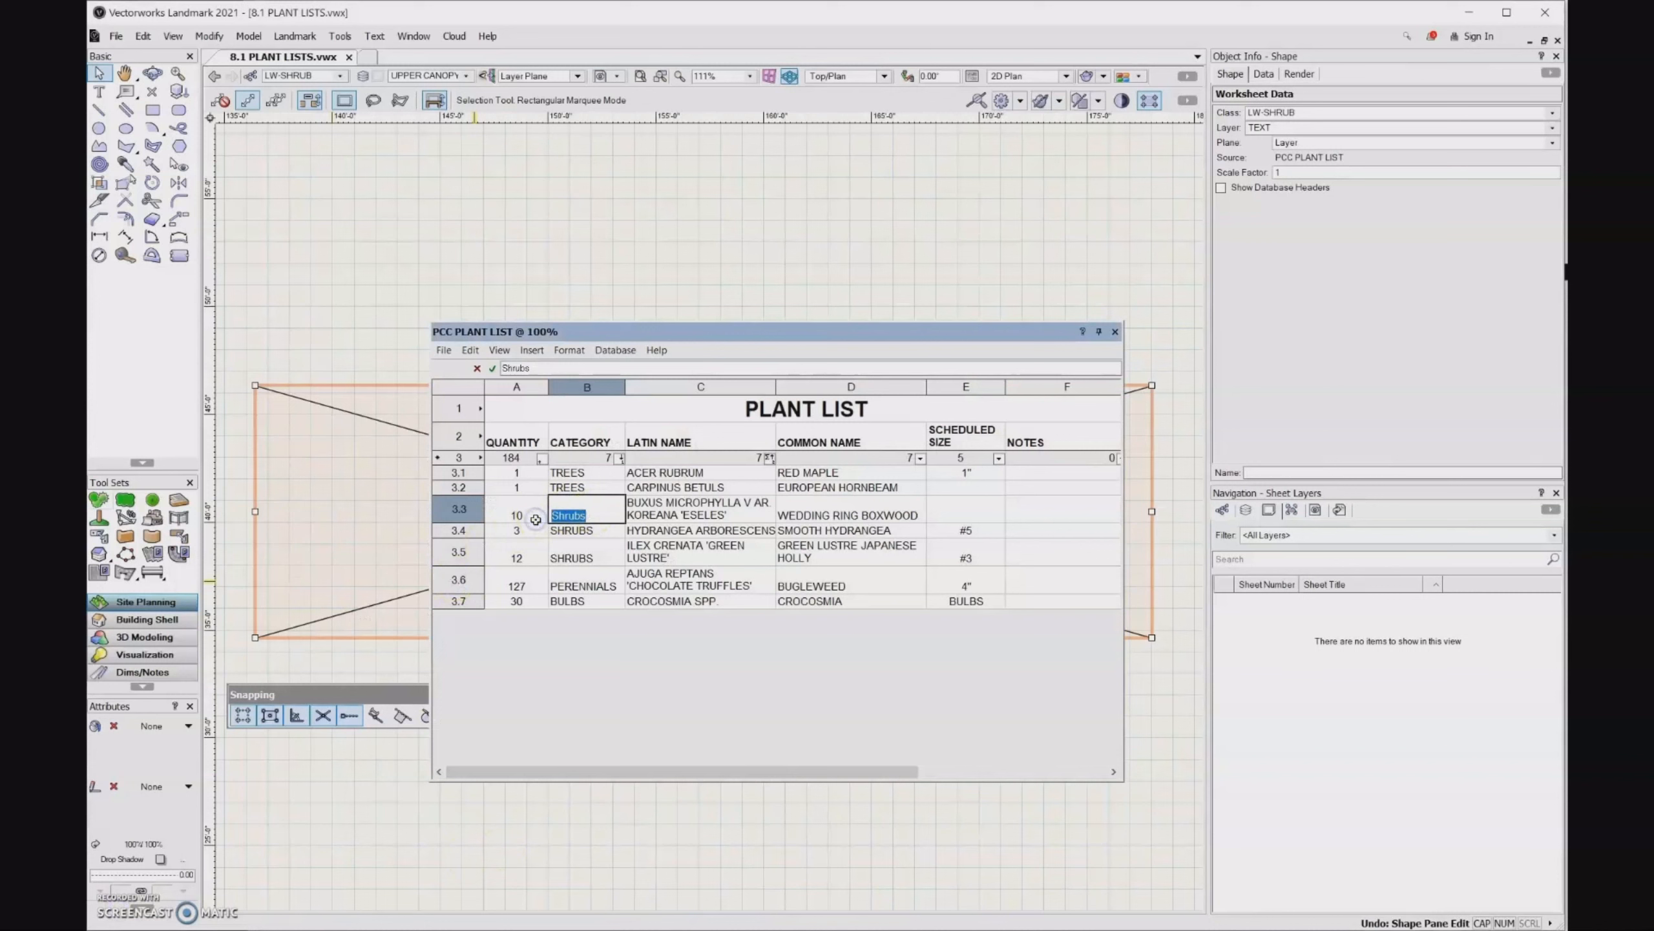
text(SHRUBS)
key(Return)
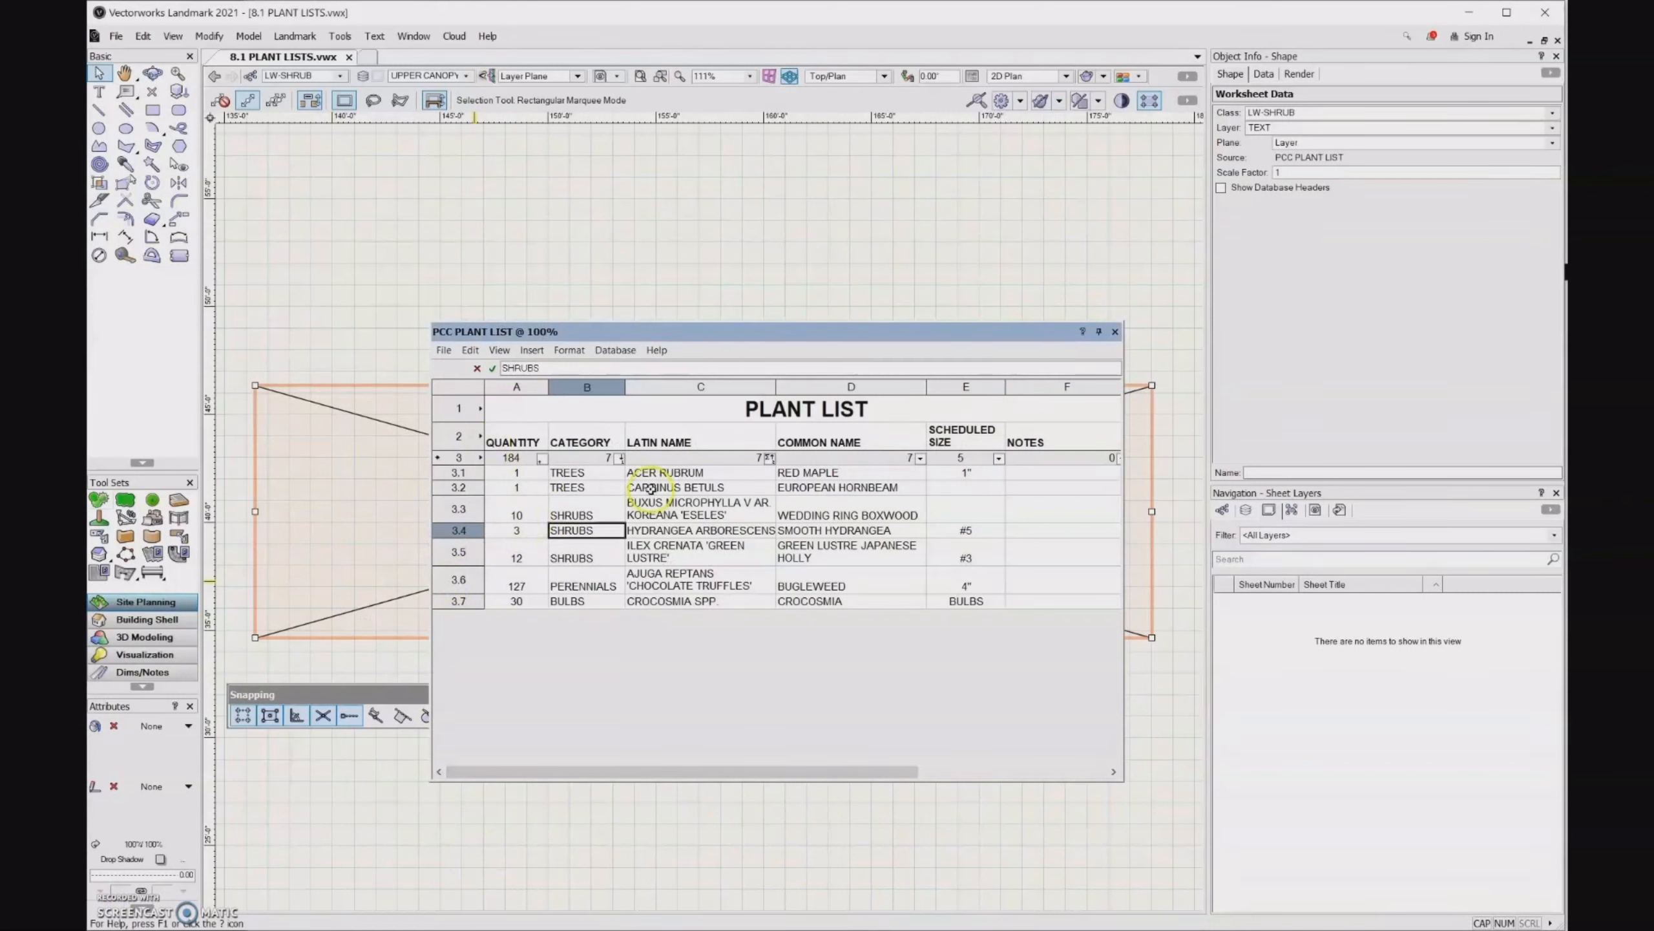
- Select all worksheet cells, enlarge every row to the same taller height, and close the worksheet
click(458, 387)
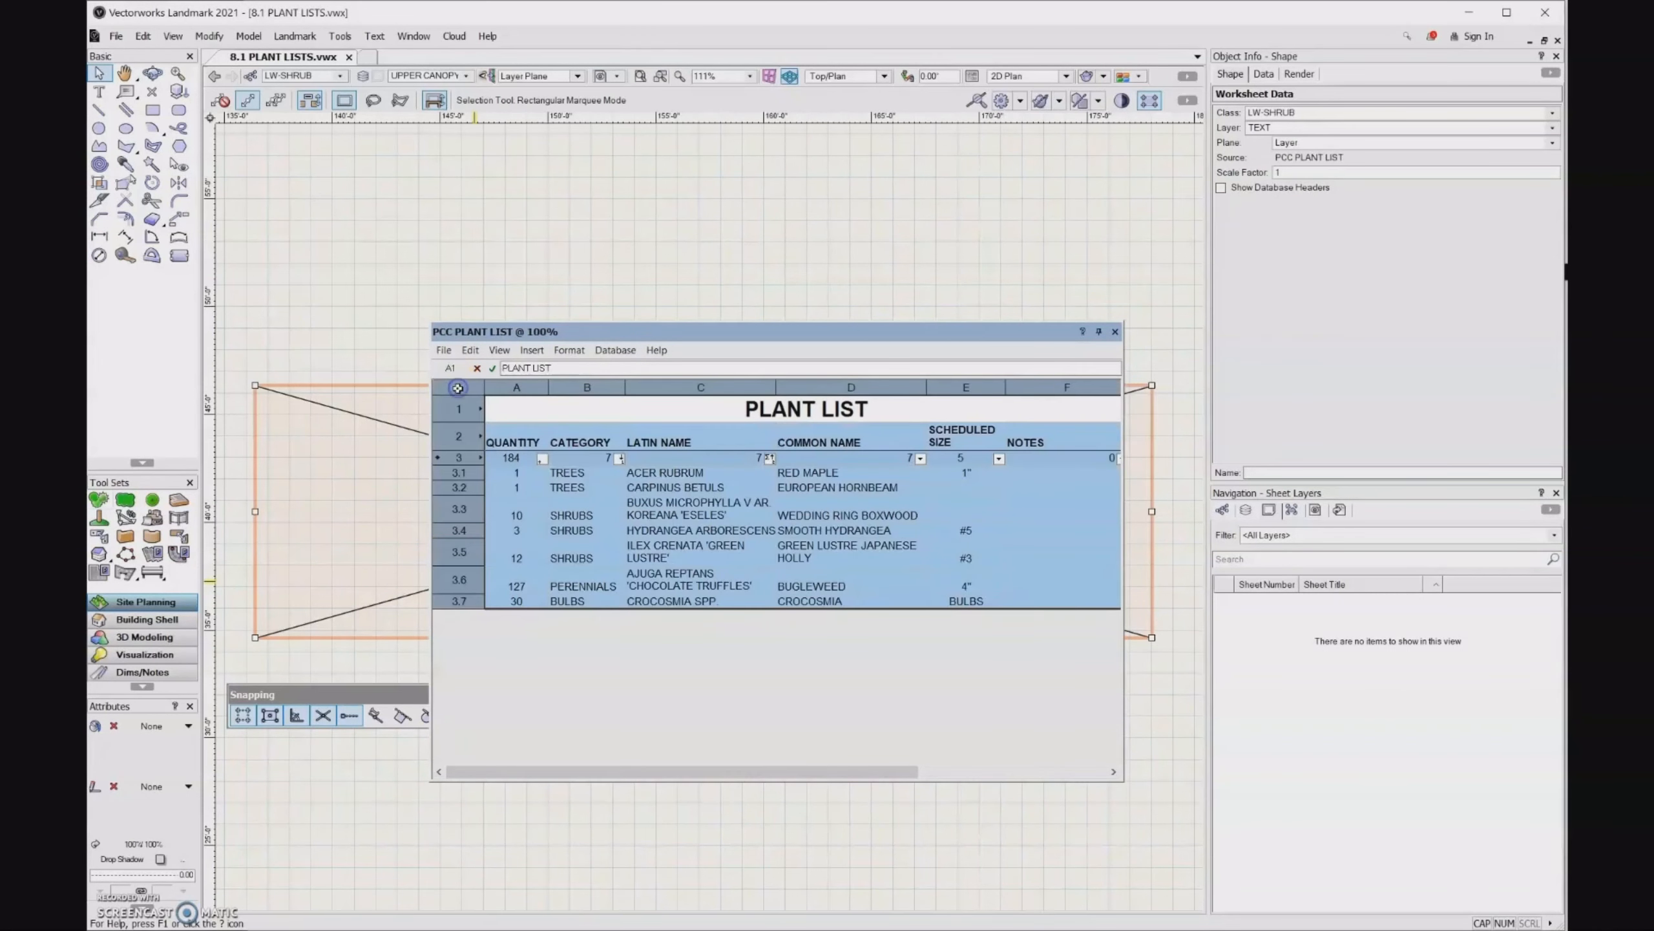
double_click(468, 493)
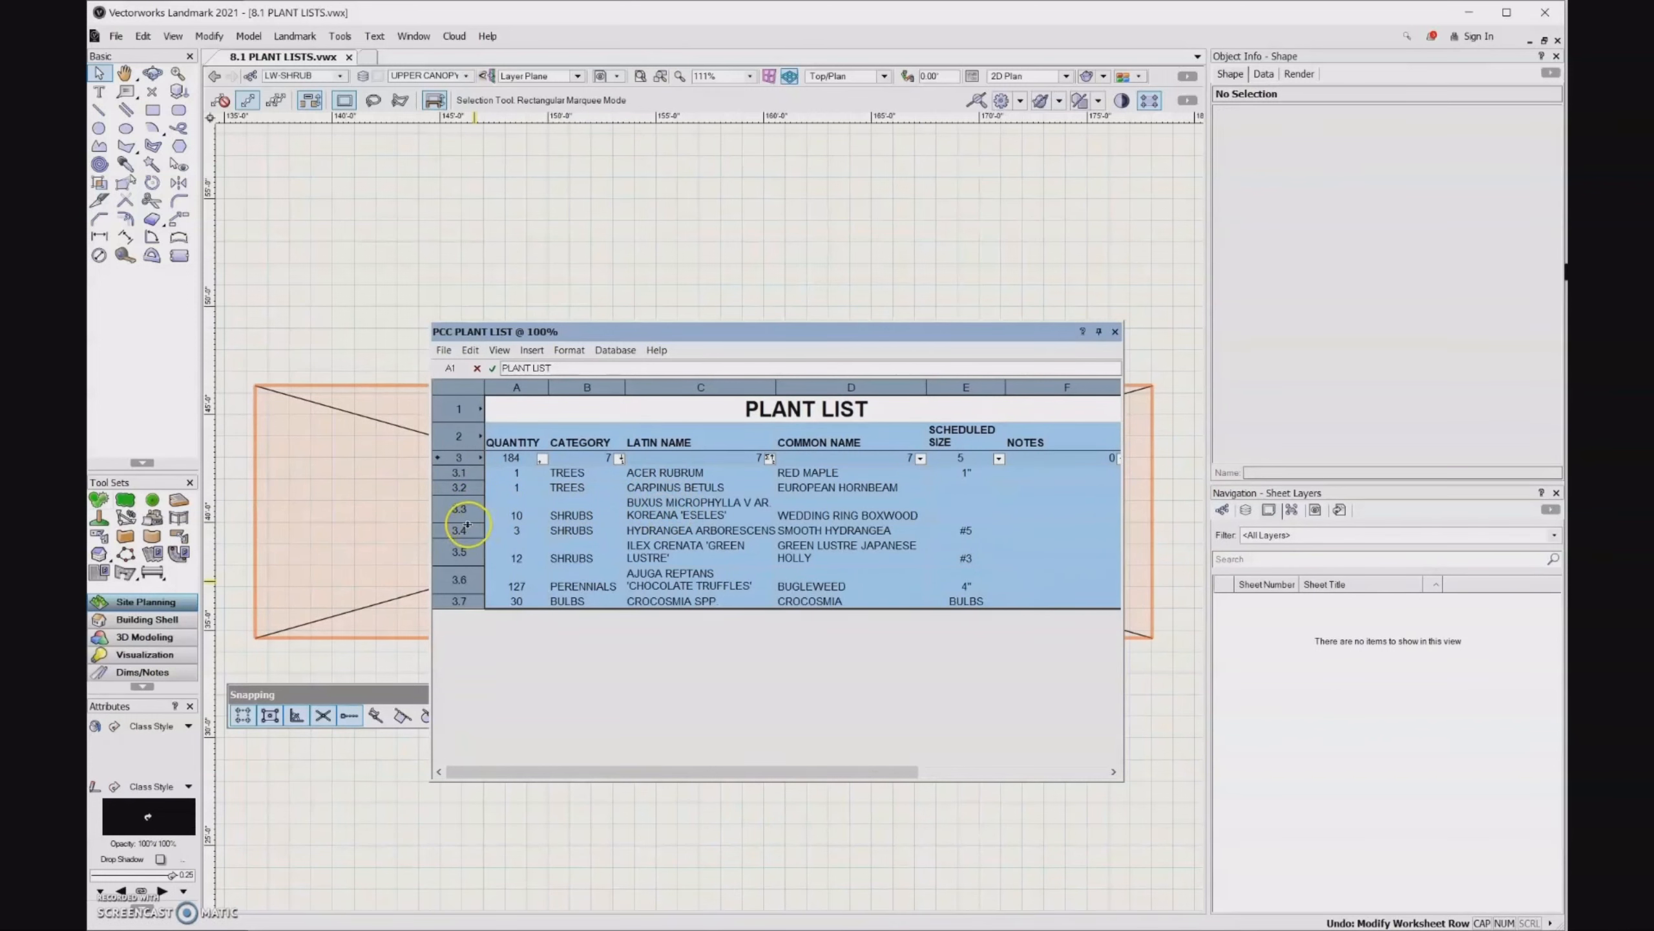
drag(468, 525, 469, 529)
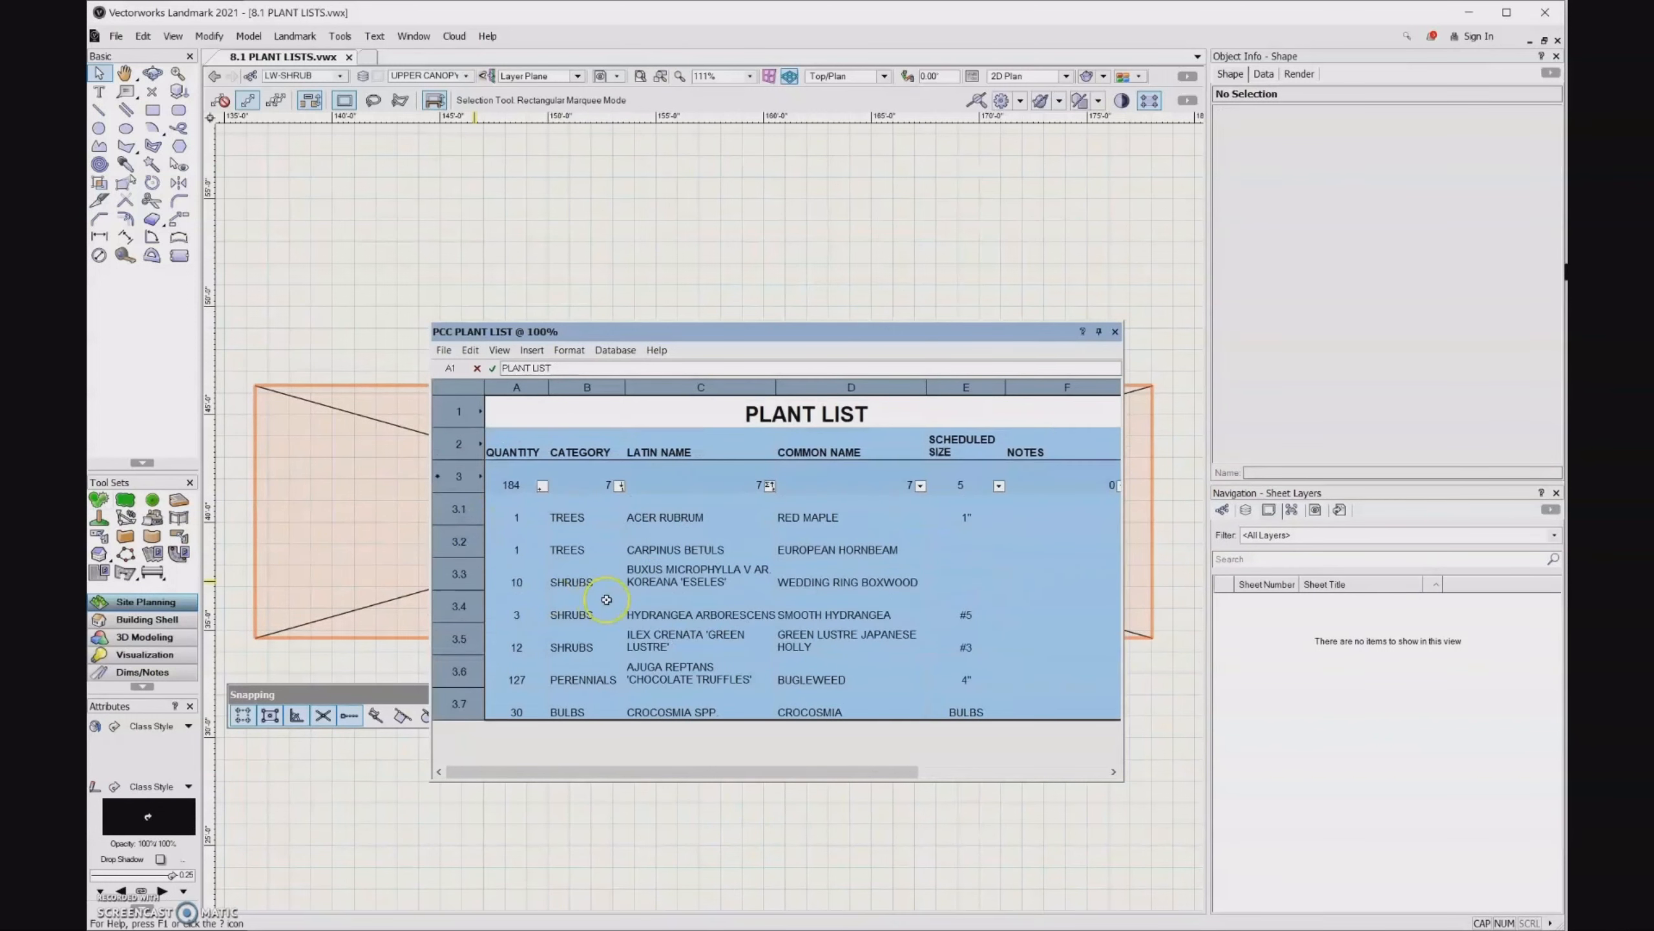
scroll(726, 509, right, 2)
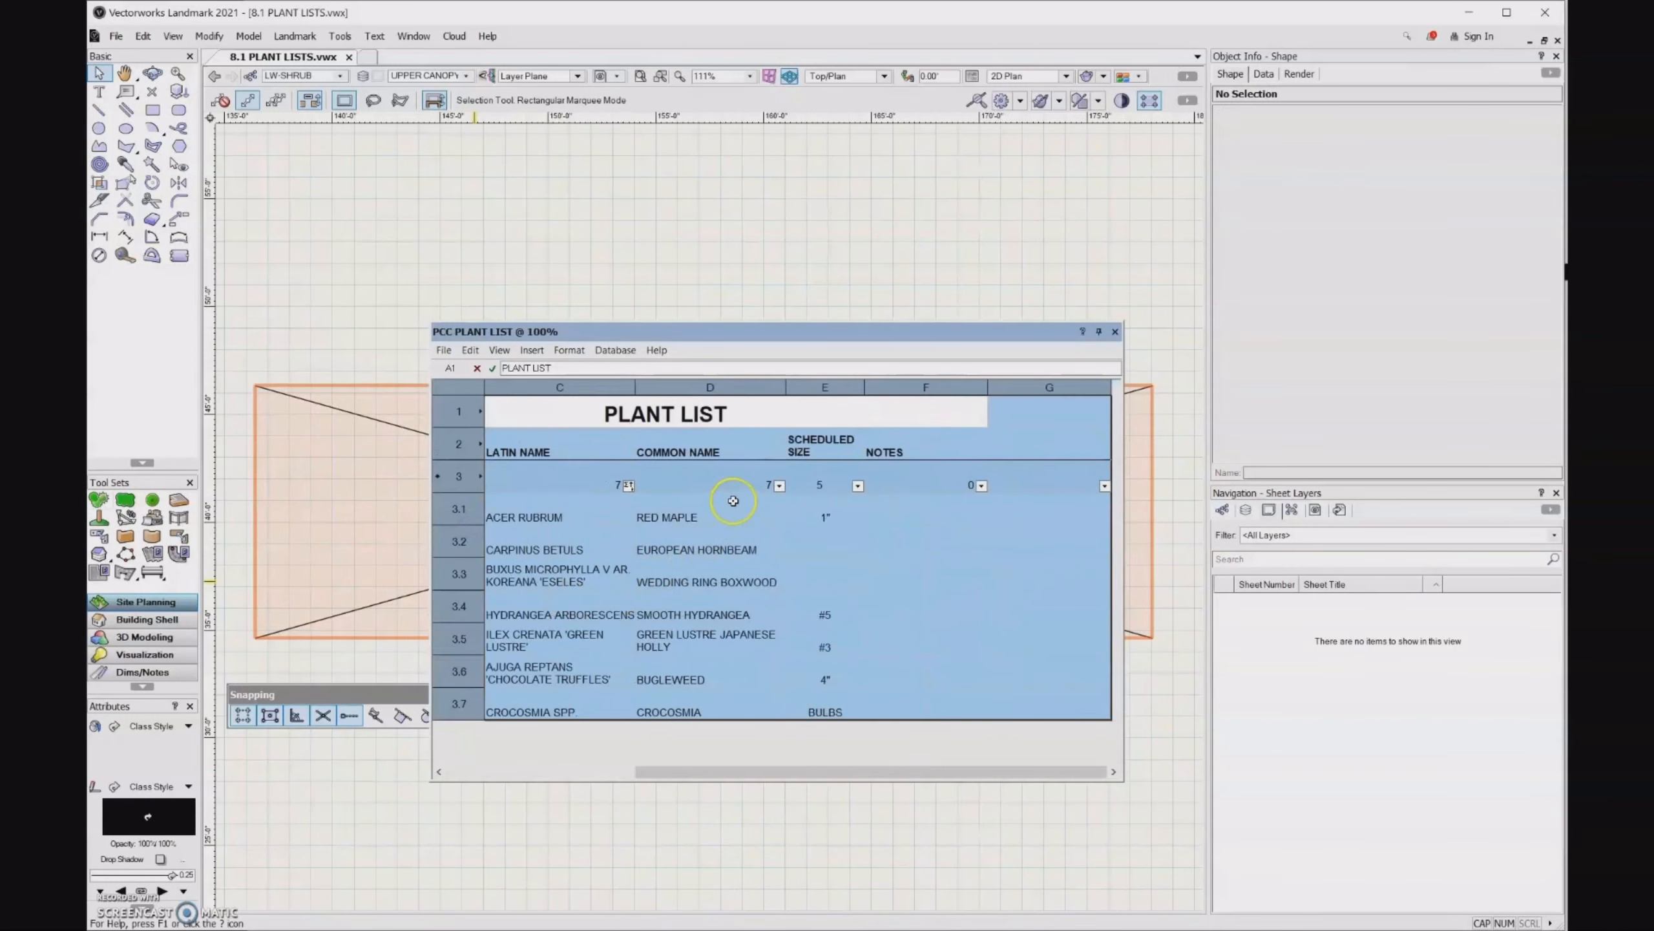
click(1115, 332)
scroll(847, 541, down, 1)
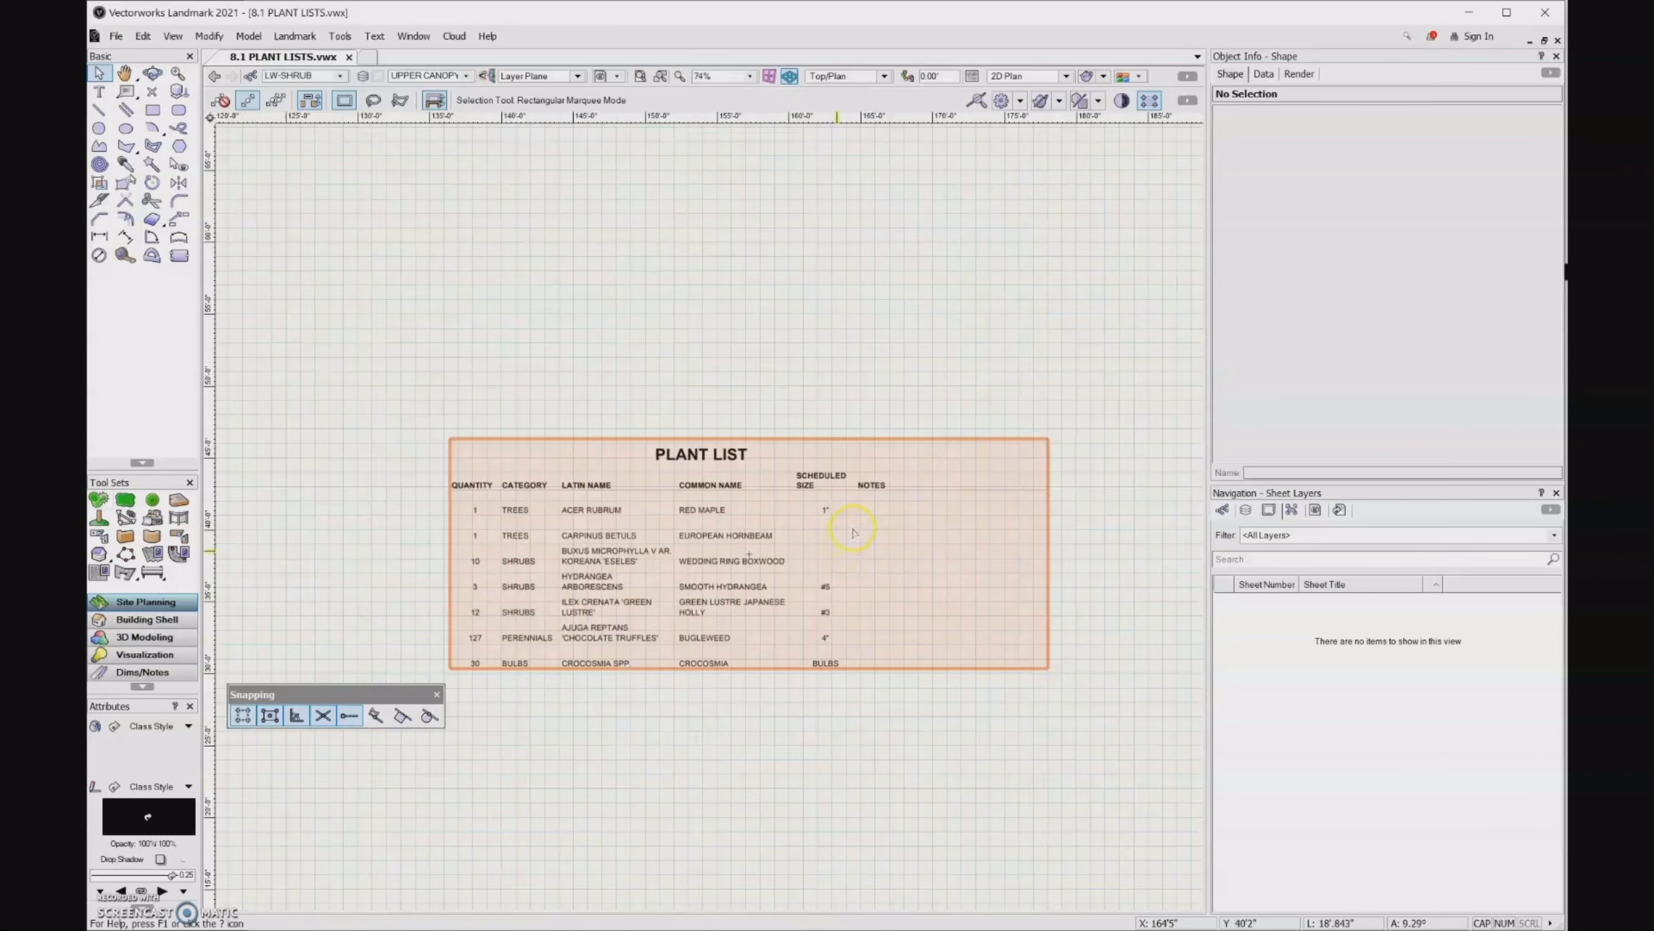